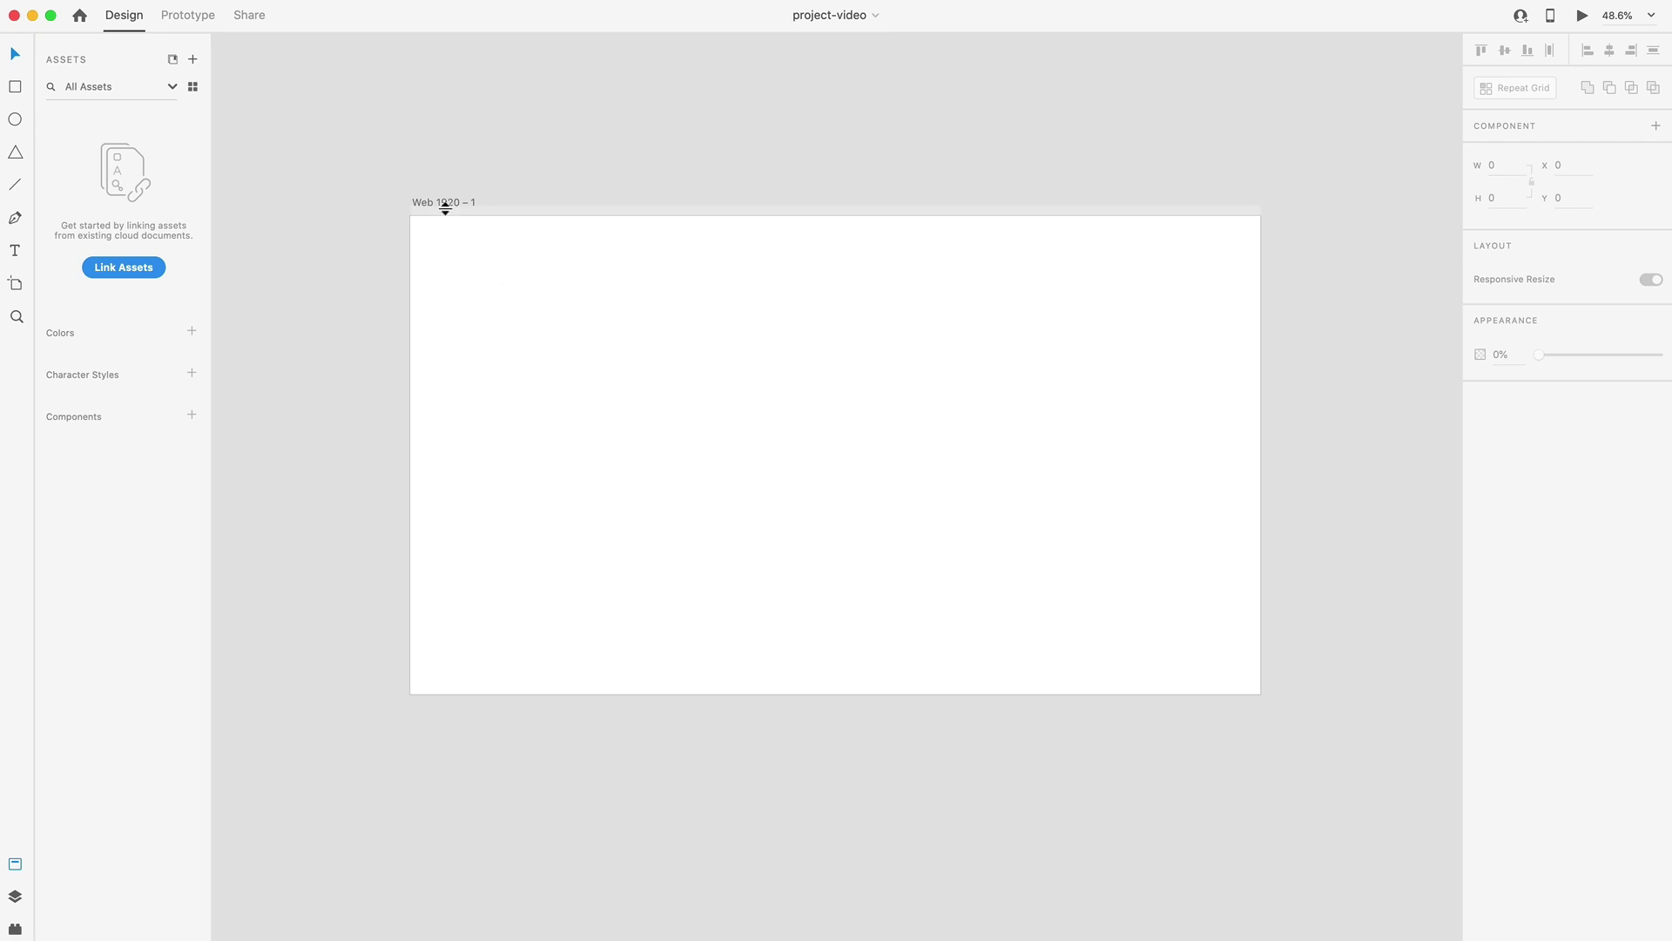
Turn on the web artboard's 12-column layout grid and fade its cyan columns to 9% opacity.
{"action": "left_click", "coordinate": [446, 203]}
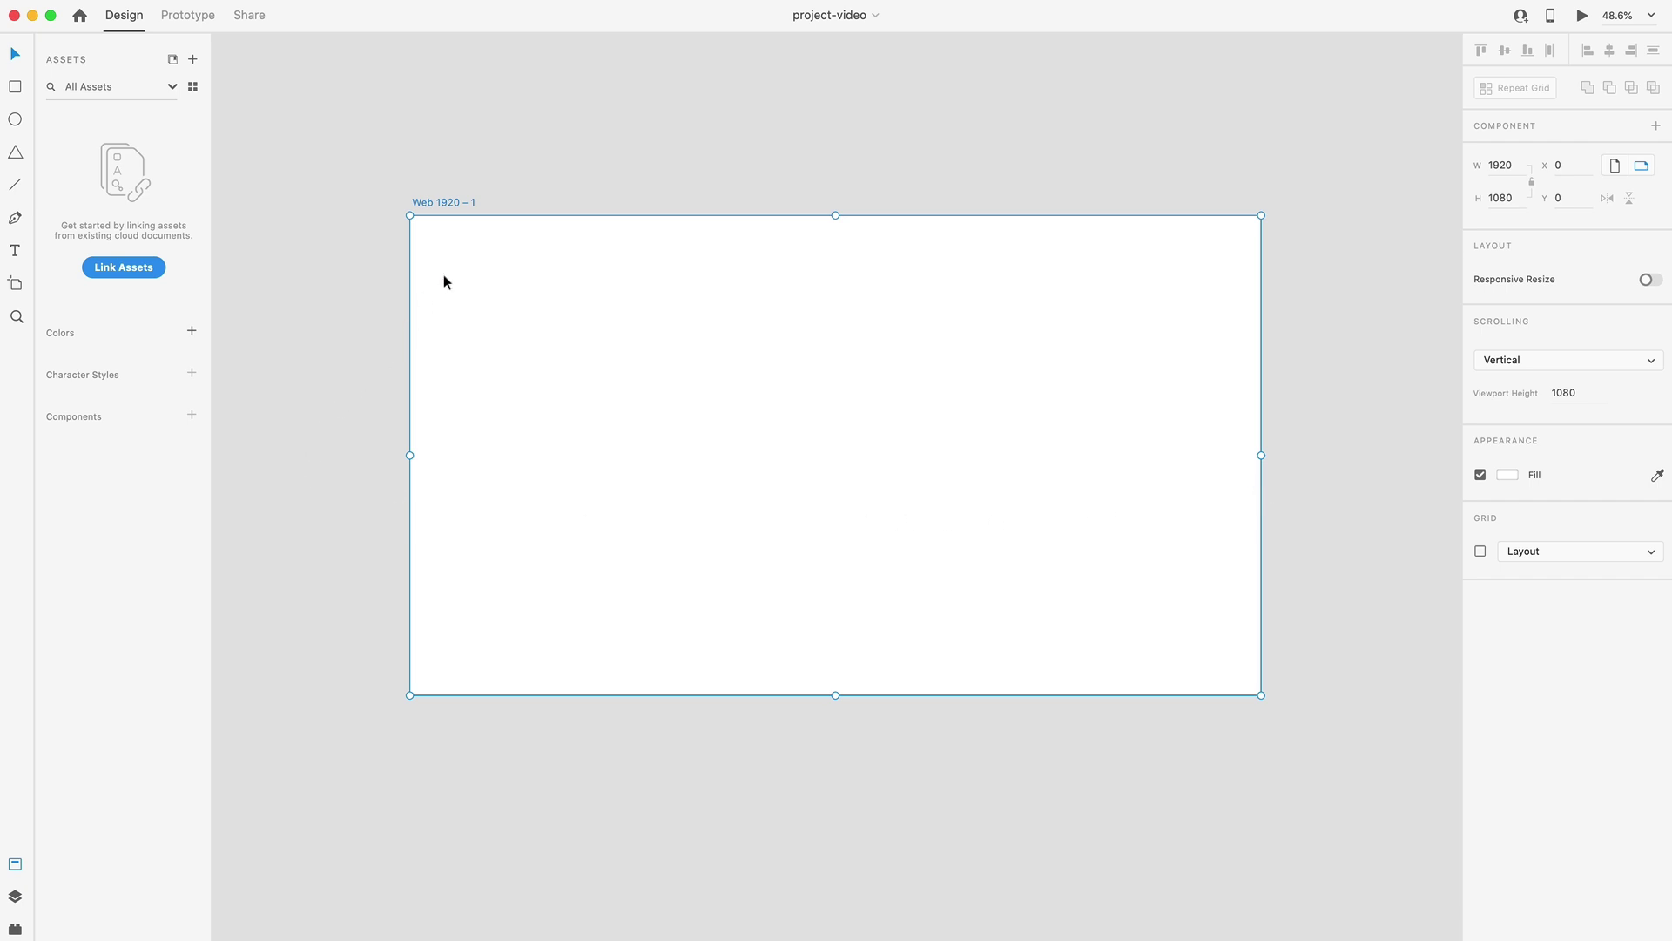
{"action": "left_click", "coordinate": [1479, 550]}
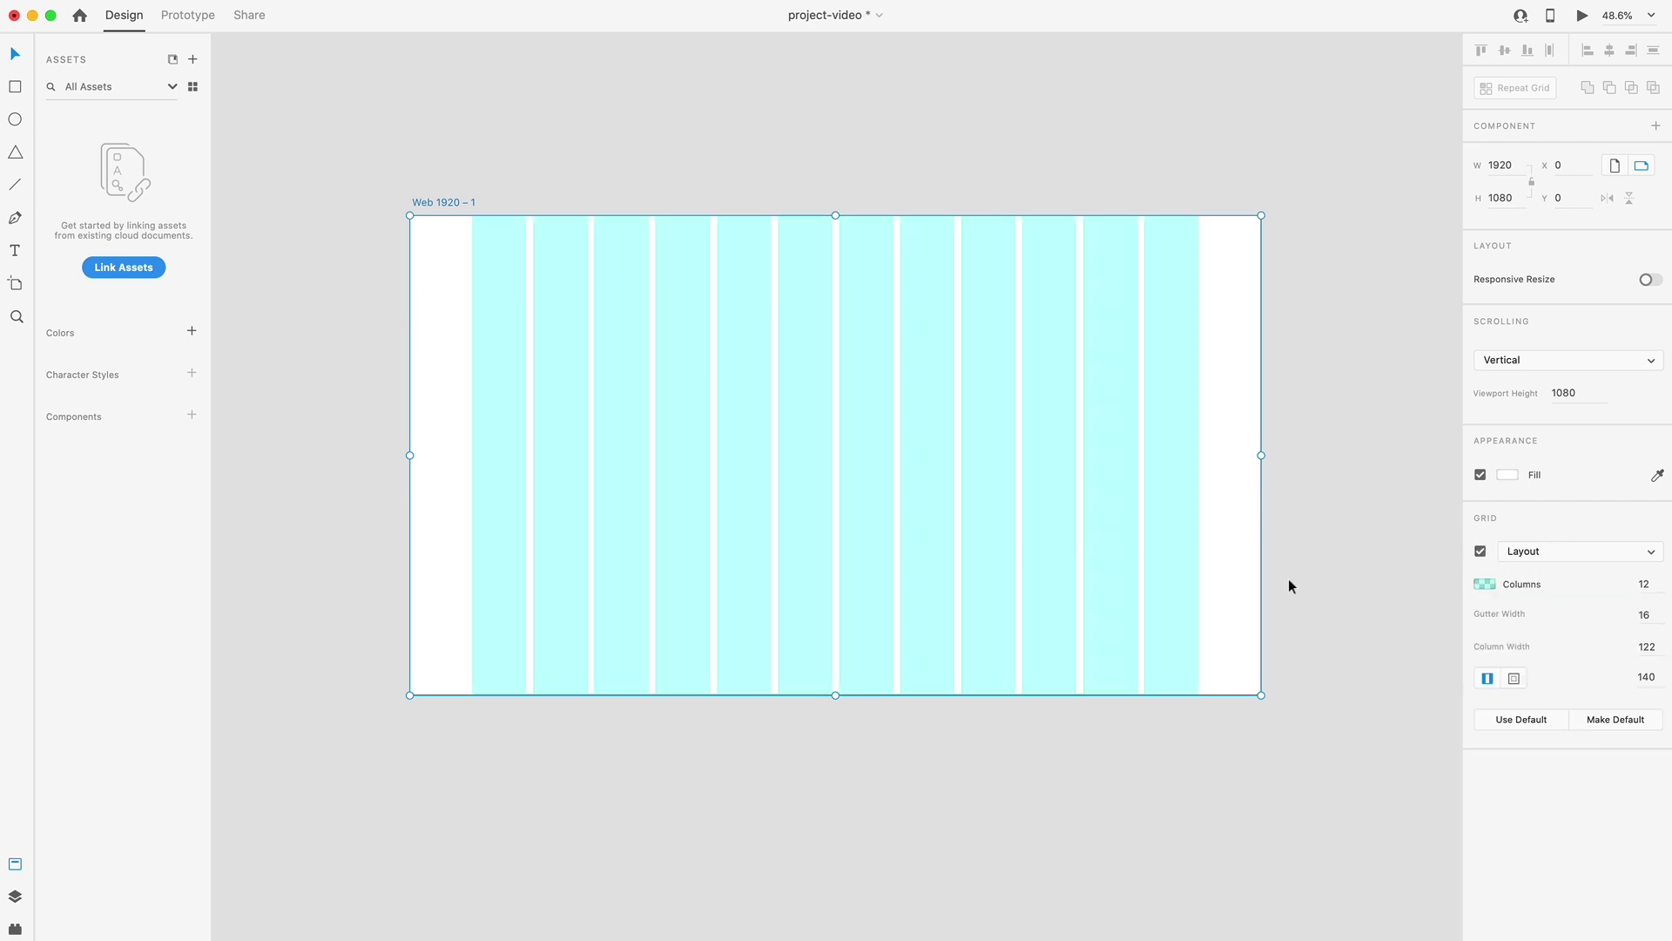
{"action": "left_click", "coordinate": [1483, 585]}
{"action": "left_click_drag", "start_coordinate": [1448, 589], "coordinate": [1448, 610]}
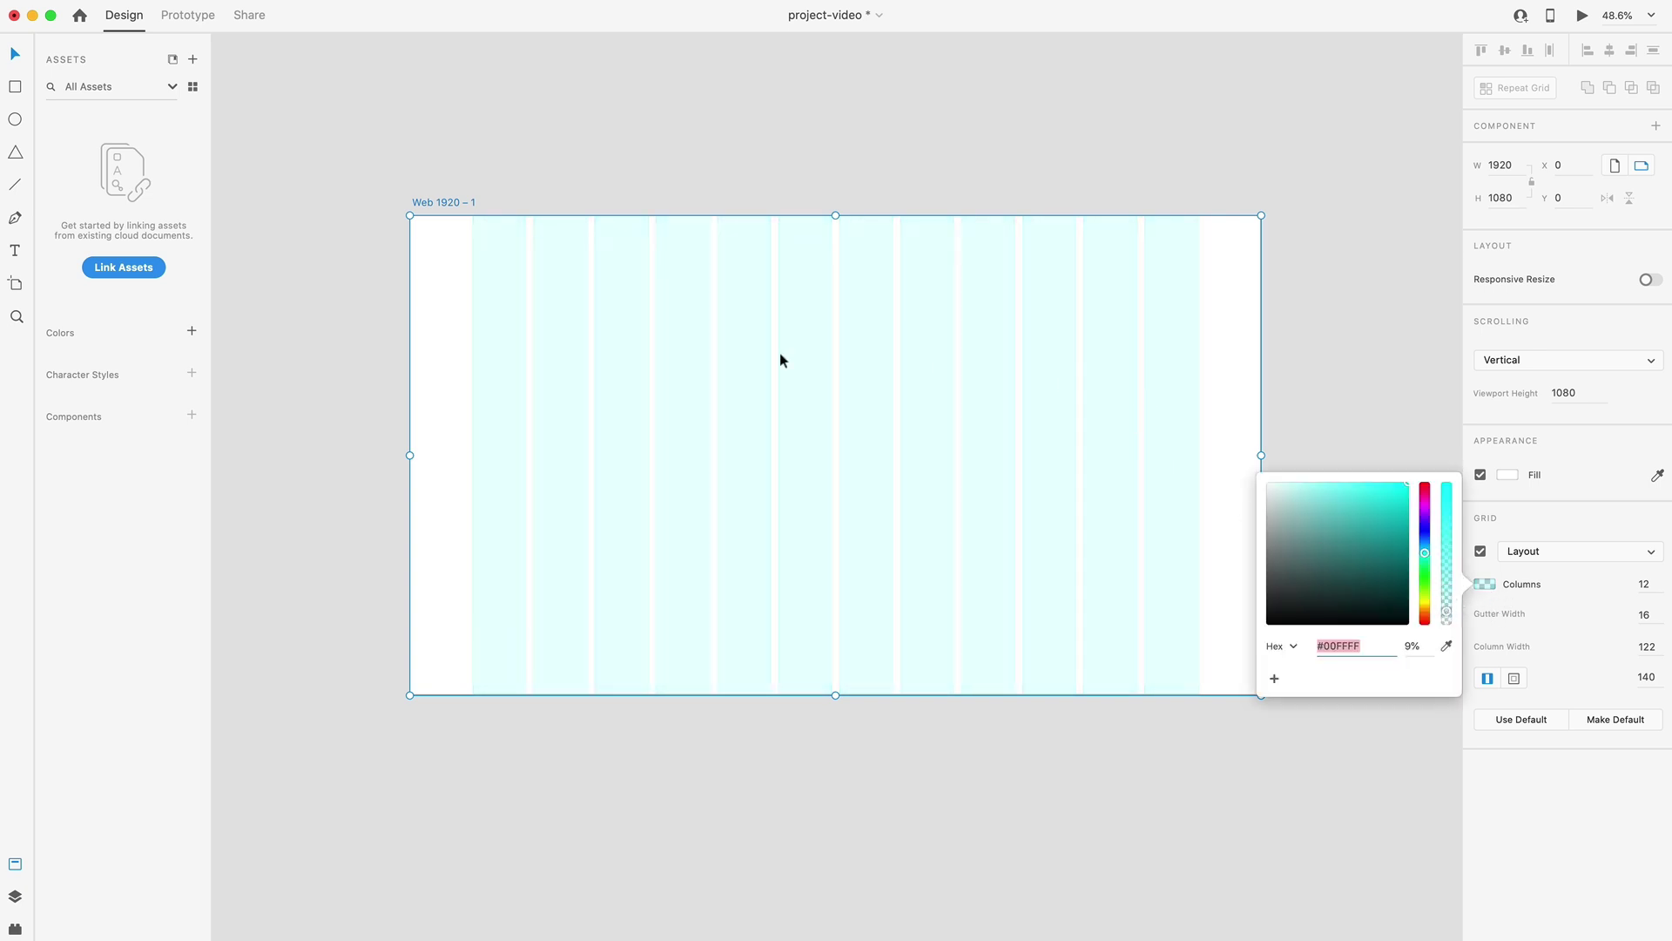
{"action": "left_click", "coordinate": [683, 443]}
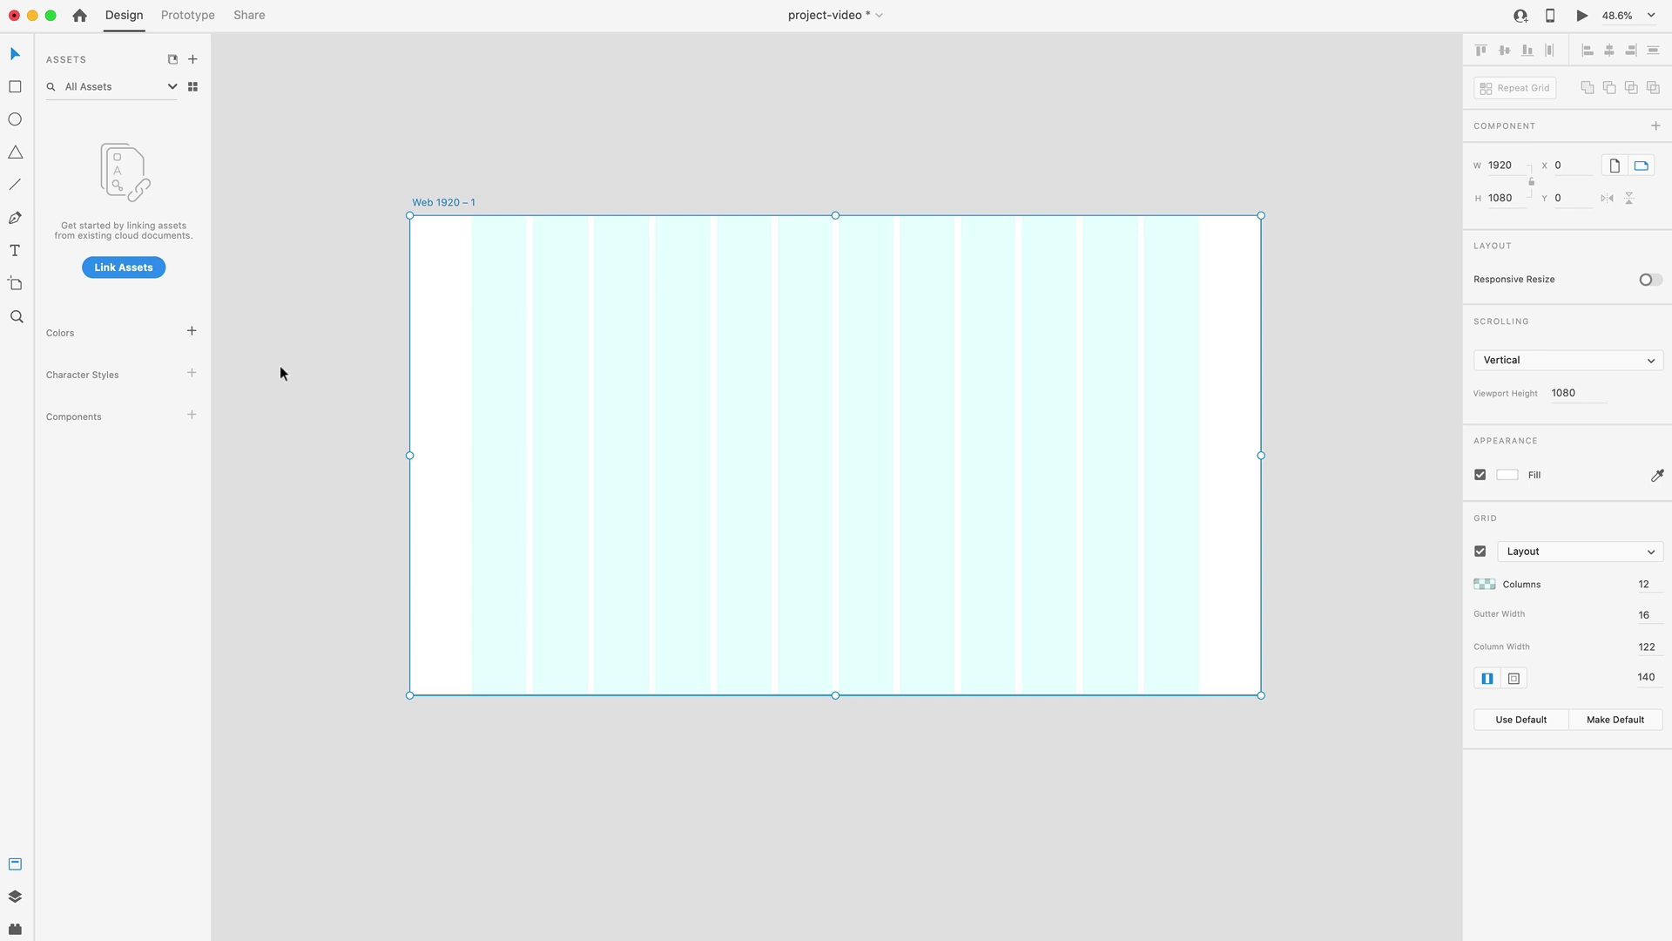
{"action": "scroll", "coordinate": [268, 367], "scroll_direction": "up", "scroll_amount": 2}
{"action": "scroll", "coordinate": [270, 368], "scroll_direction": "right", "scroll_amount": 2}
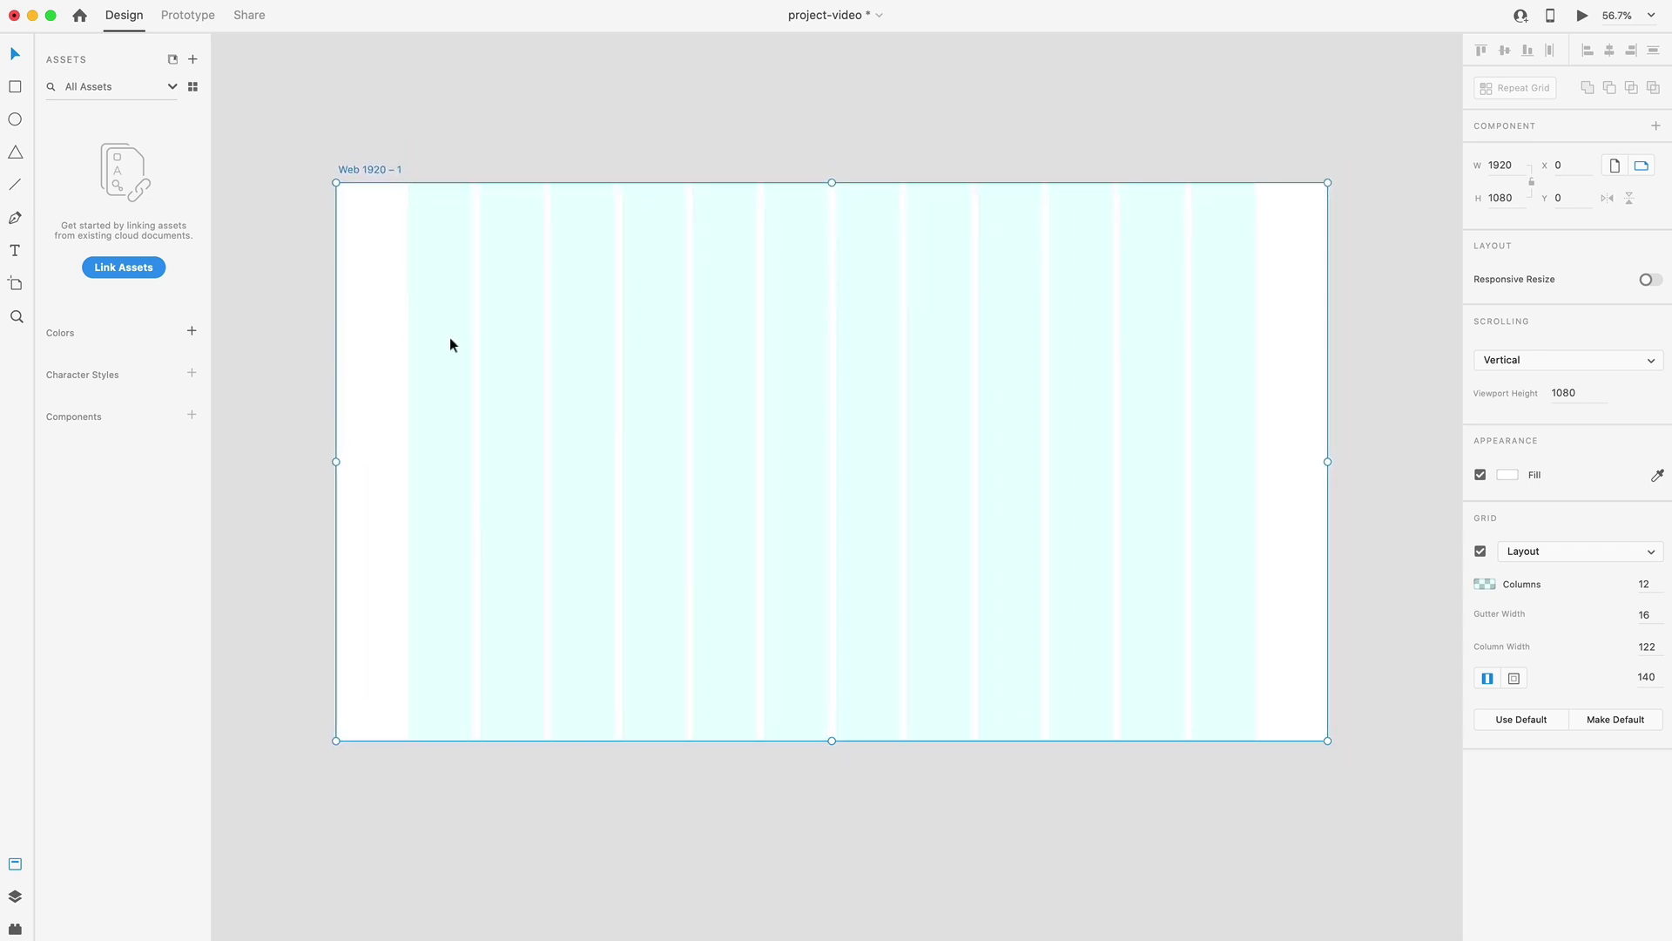
{"action": "scroll", "coordinate": [418, 331], "scroll_direction": "up", "scroll_amount": 1}
{"action": "scroll", "coordinate": [389, 317], "scroll_direction": "left", "scroll_amount": 1}
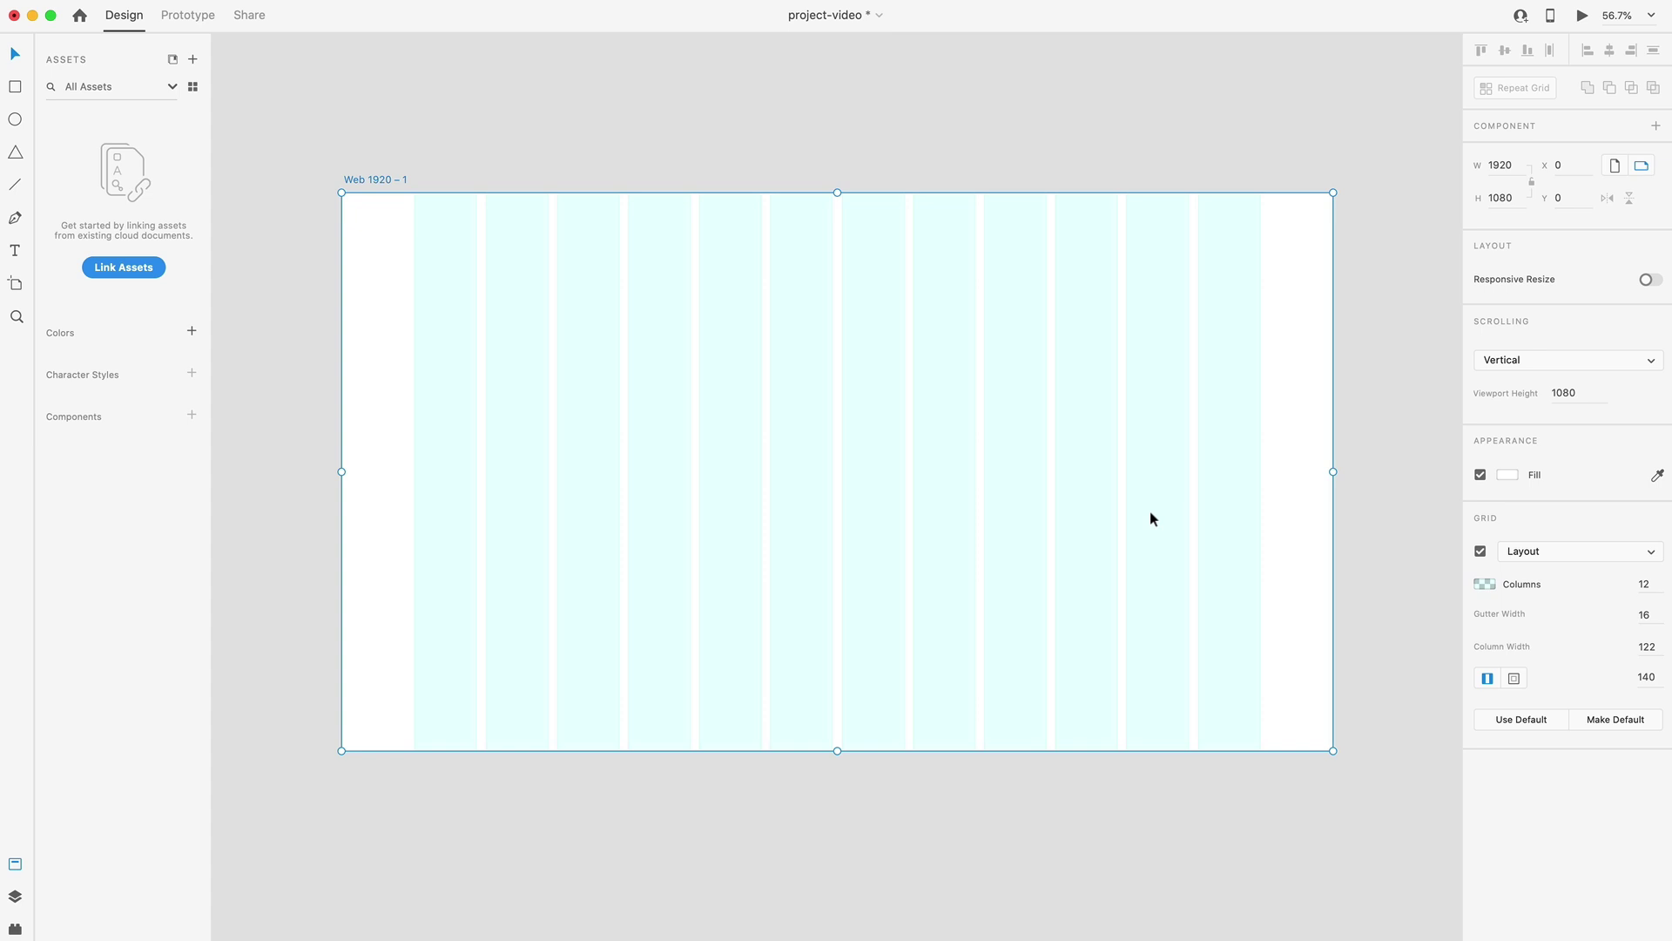
Draw a header bar across the artboard top and set its height to 90.
{"action": "left_click", "coordinate": [13, 90]}
{"action": "mouse_move", "coordinate": [355, 194]}
{"action": "left_mouse_down"}
{"action": "mouse_move", "coordinate": [427, 239]}
{"action": "mouse_move", "coordinate": [363, 221]}
{"action": "mouse_move", "coordinate": [1317, 224]}
{"action": "left_mouse_up"}
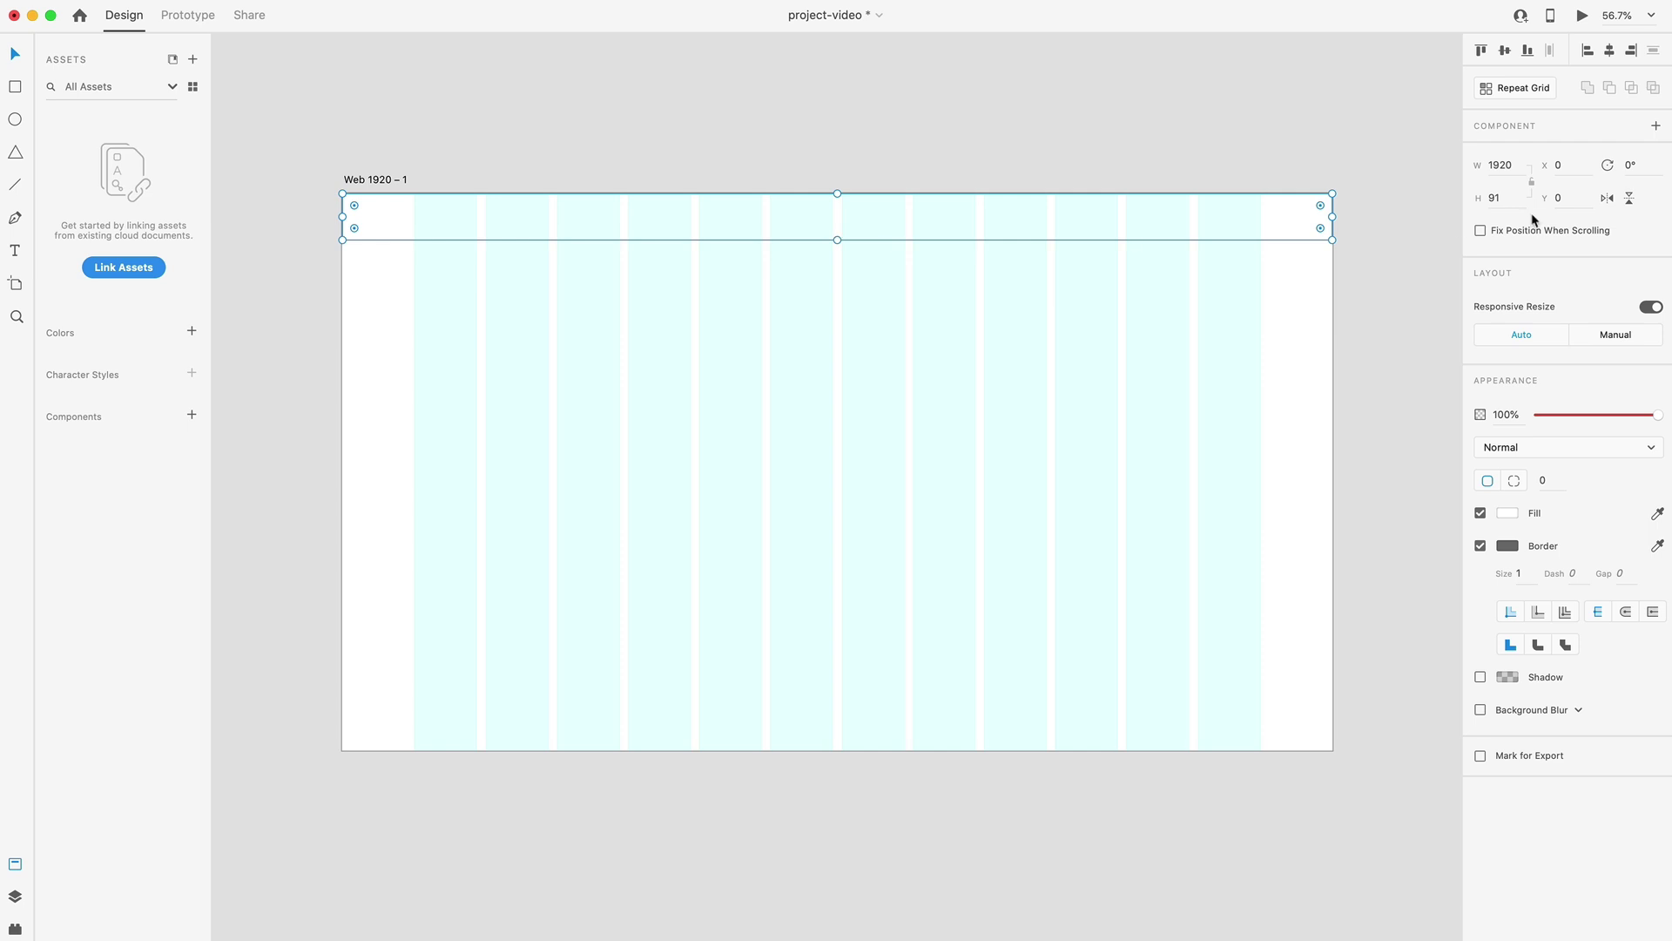
{"action": "left_click", "coordinate": [1507, 199]}
{"action": "type", "text": "90"}
{"action": "key", "text": "Return"}
{"action": "left_click", "coordinate": [984, 301]}
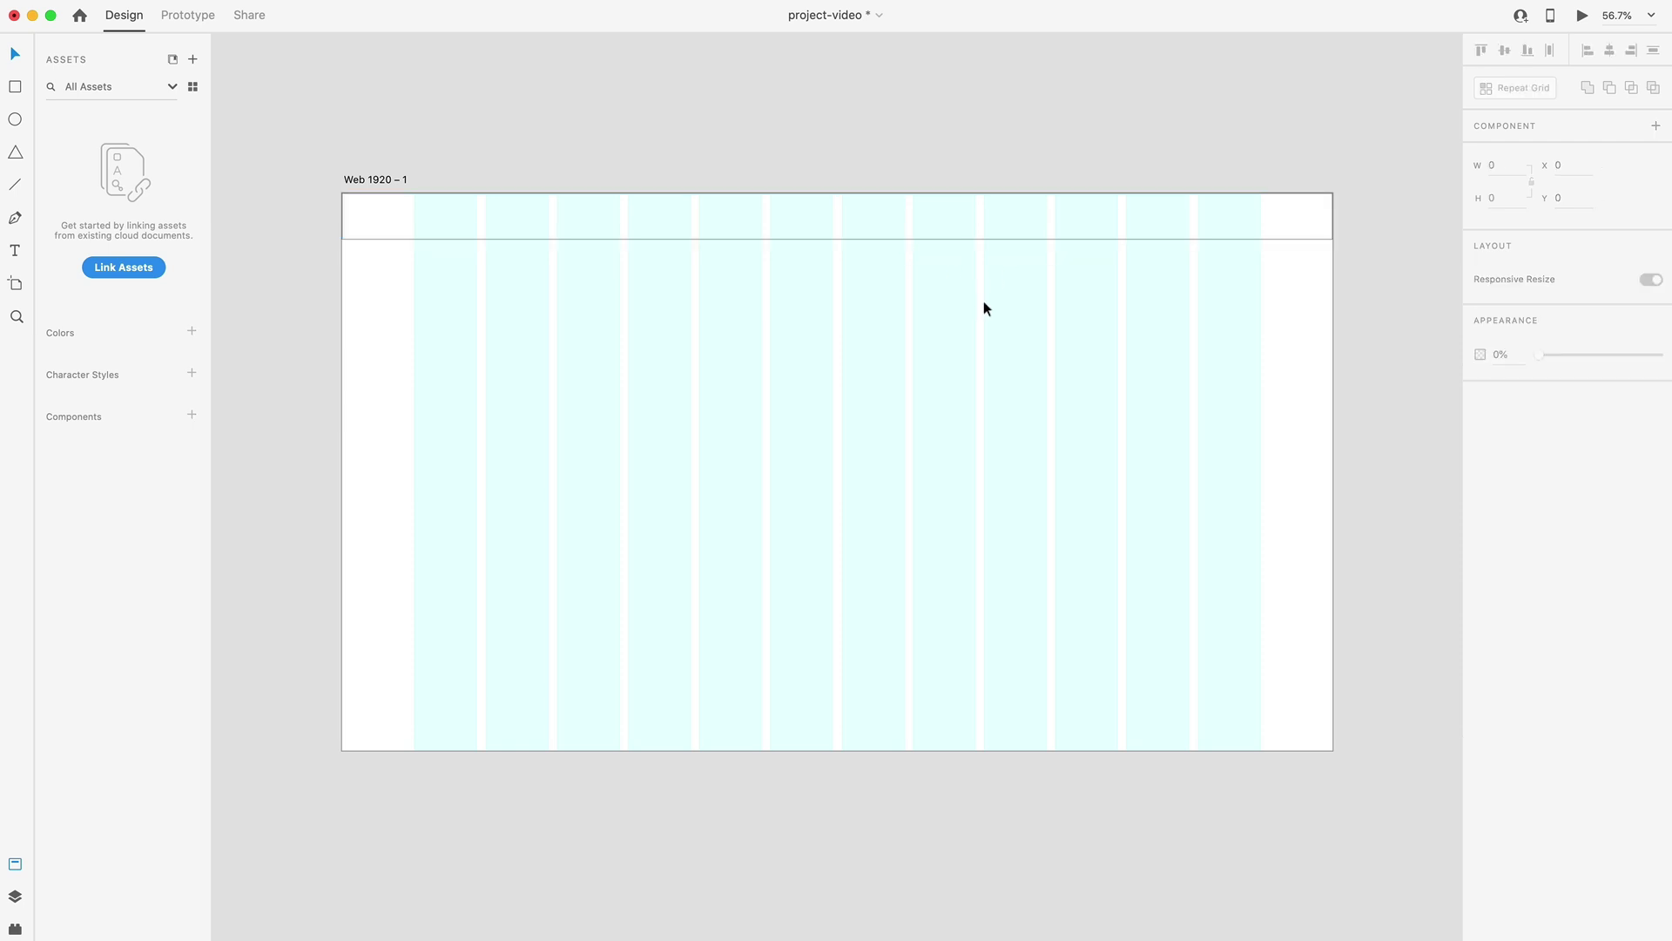
{"action": "scroll", "coordinate": [424, 221], "scroll_direction": "up", "scroll_amount": 5}
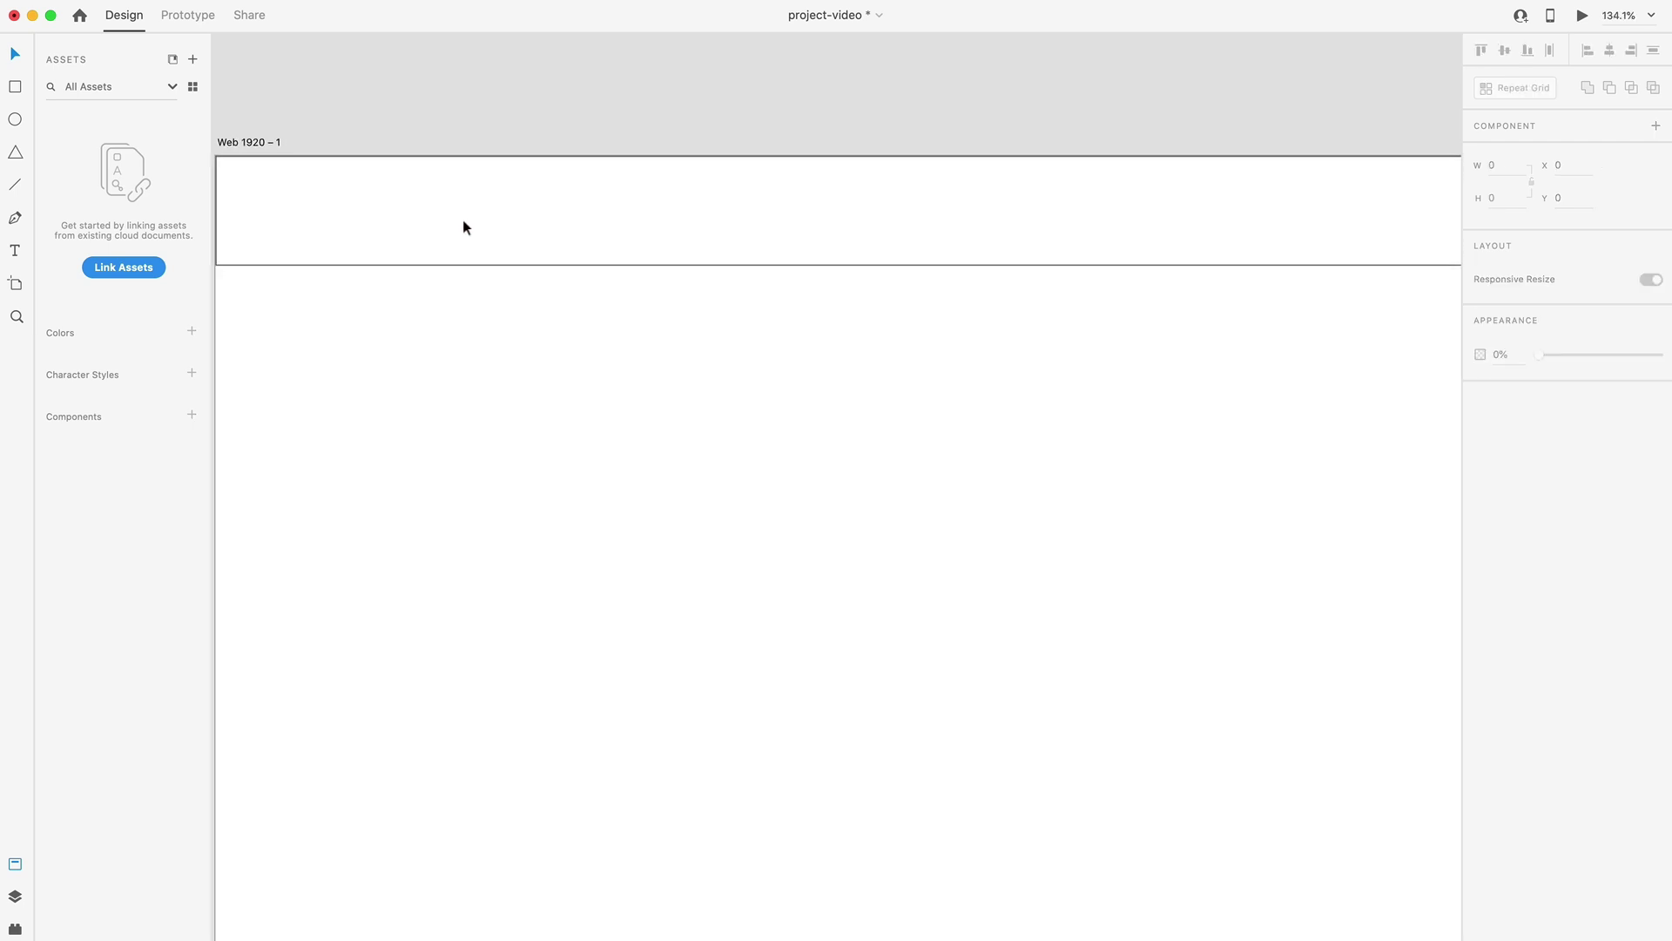
Add the text 'Track' at the left side of the header bar.
{"action": "key", "text": "t"}
{"action": "left_click", "coordinate": [600, 230]}
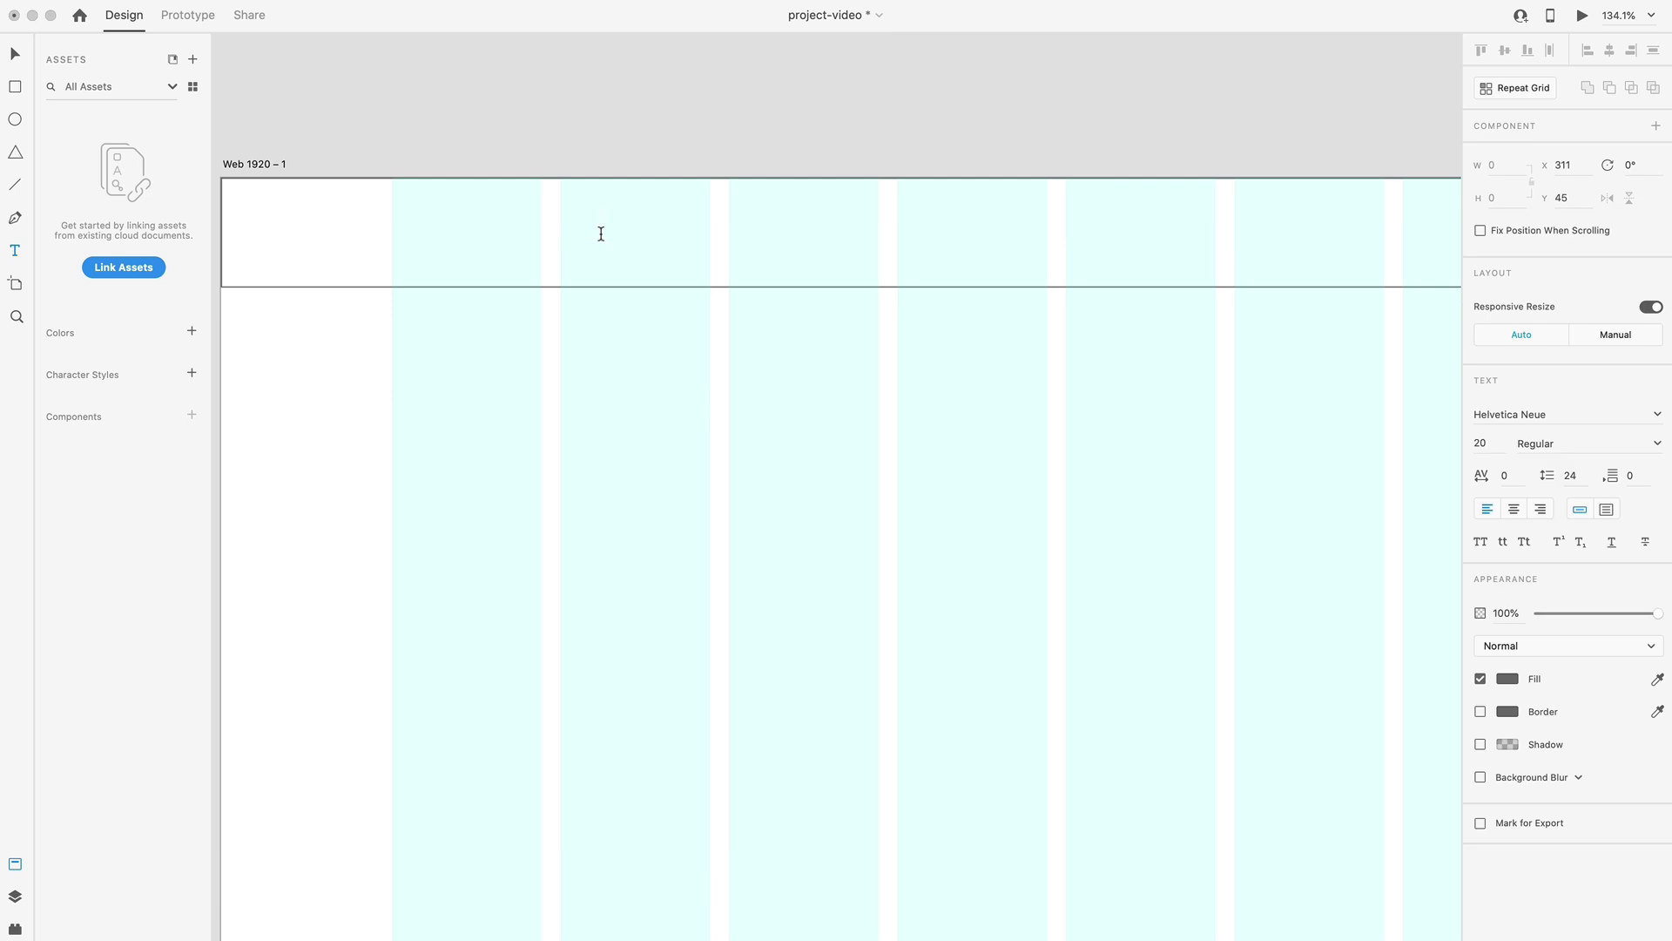
{"action": "type", "text": "Track"}
{"action": "key", "text": "Escape"}
{"action": "left_click_drag", "start_coordinate": [635, 224], "coordinate": [579, 225]}
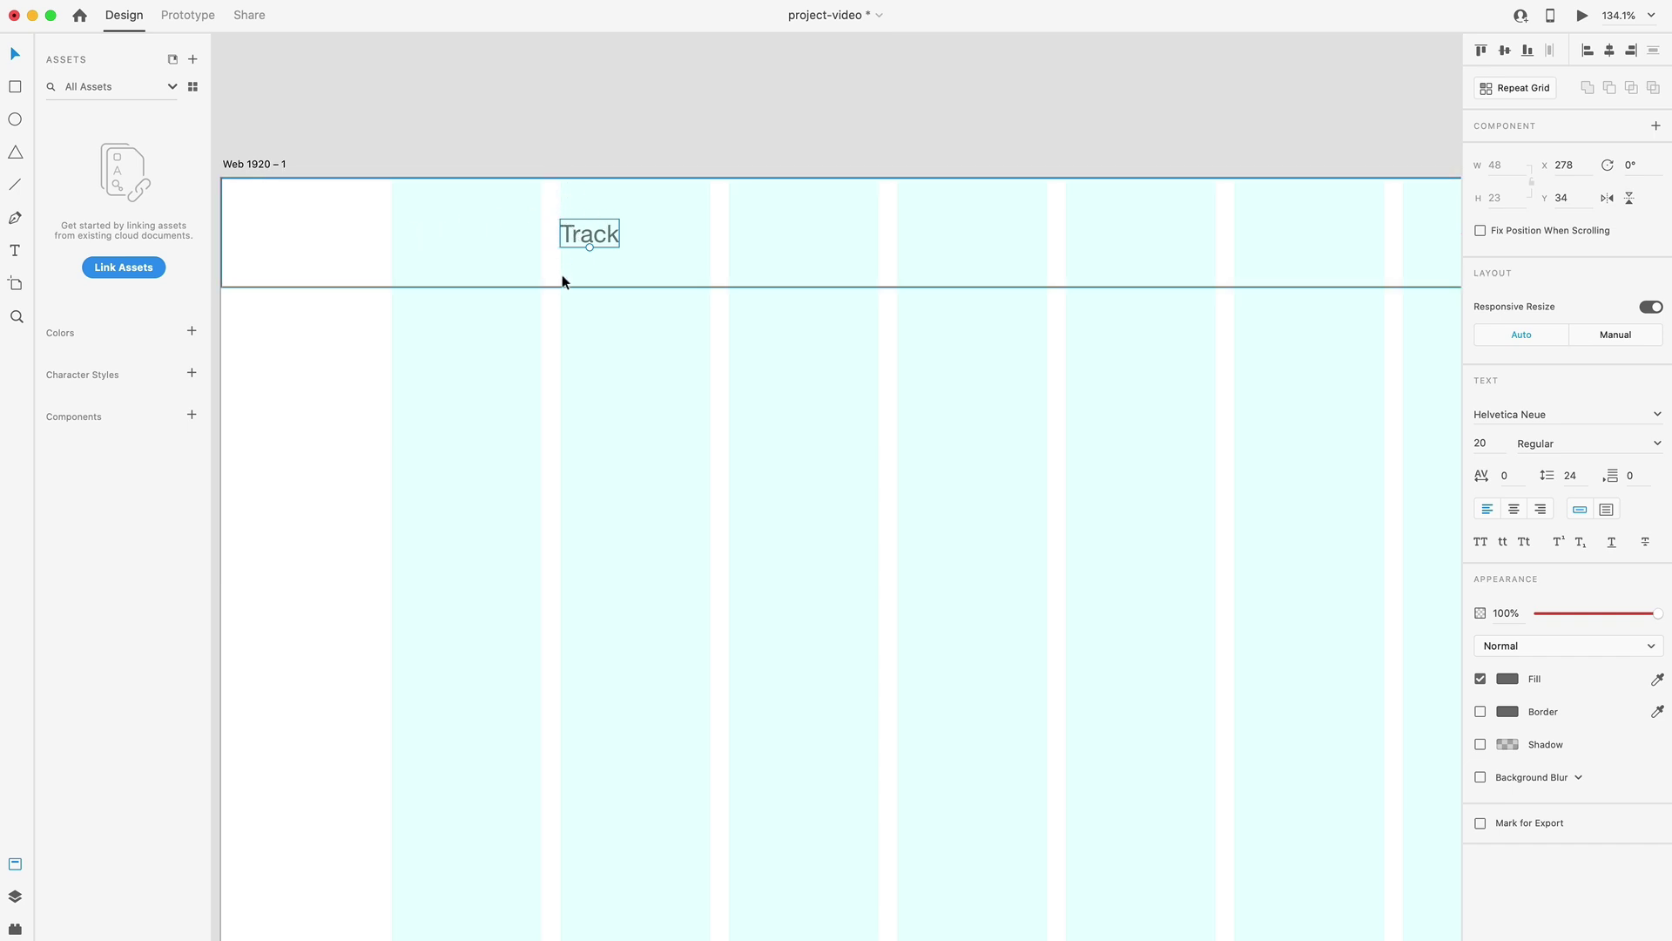
Set 'Track' to SF Pro Display, size 26, Black weight, and align it in the header.
{"action": "left_click", "coordinate": [1568, 415]}
{"action": "type", "text": "SF Pro Display"}
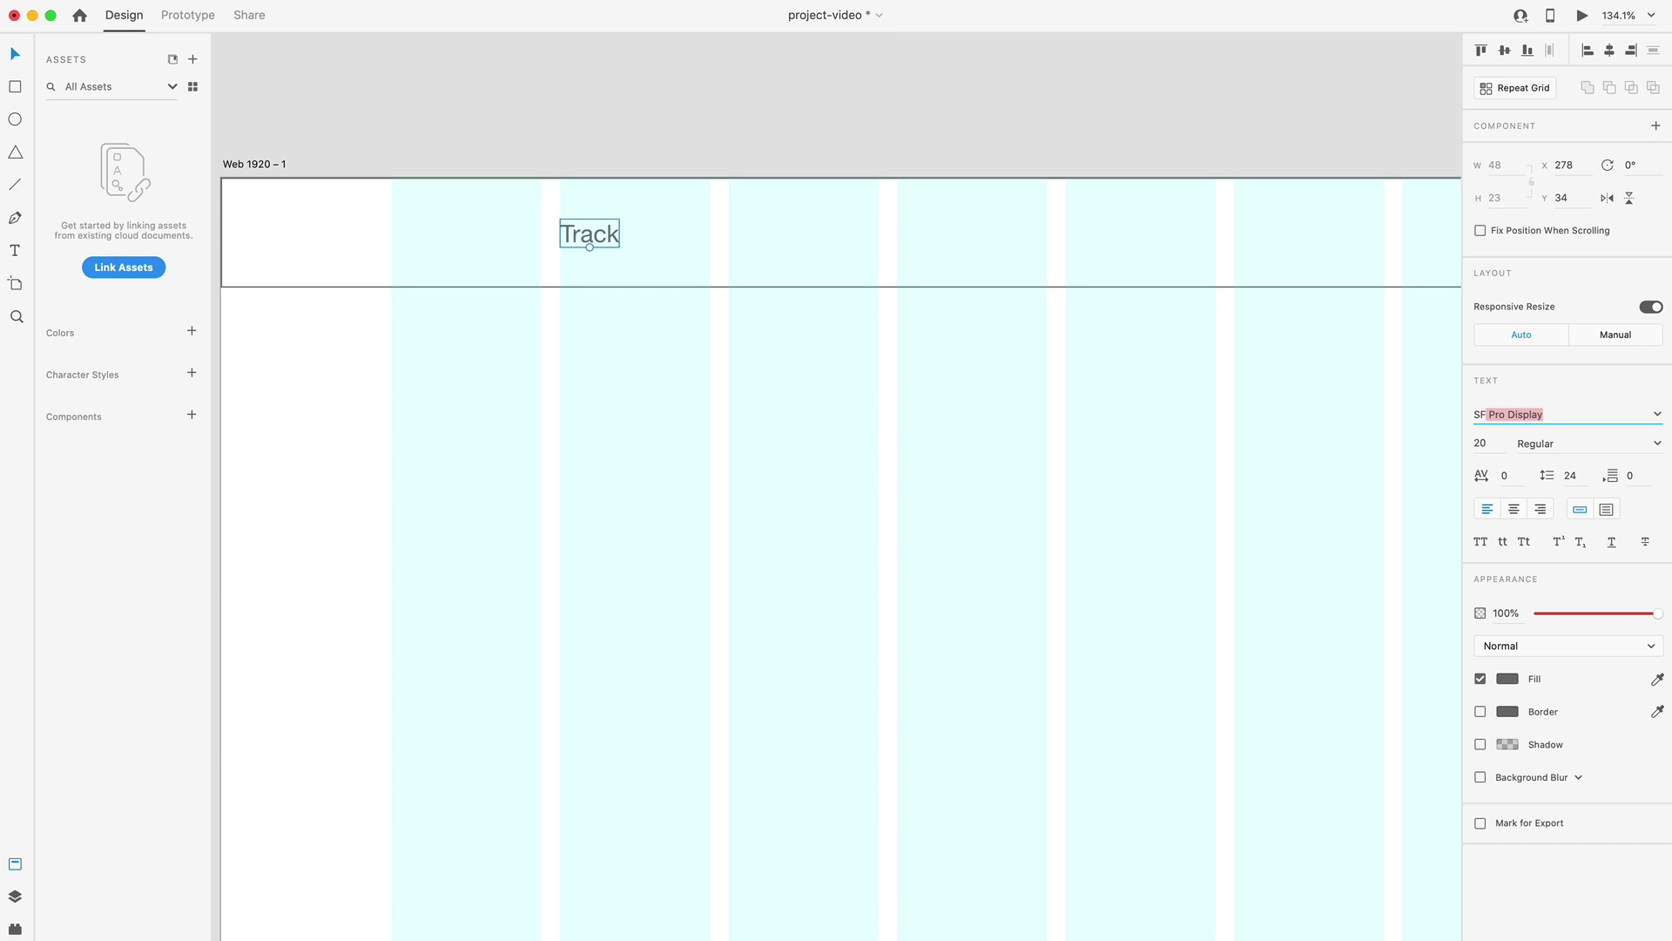
{"action": "key", "text": "Return"}
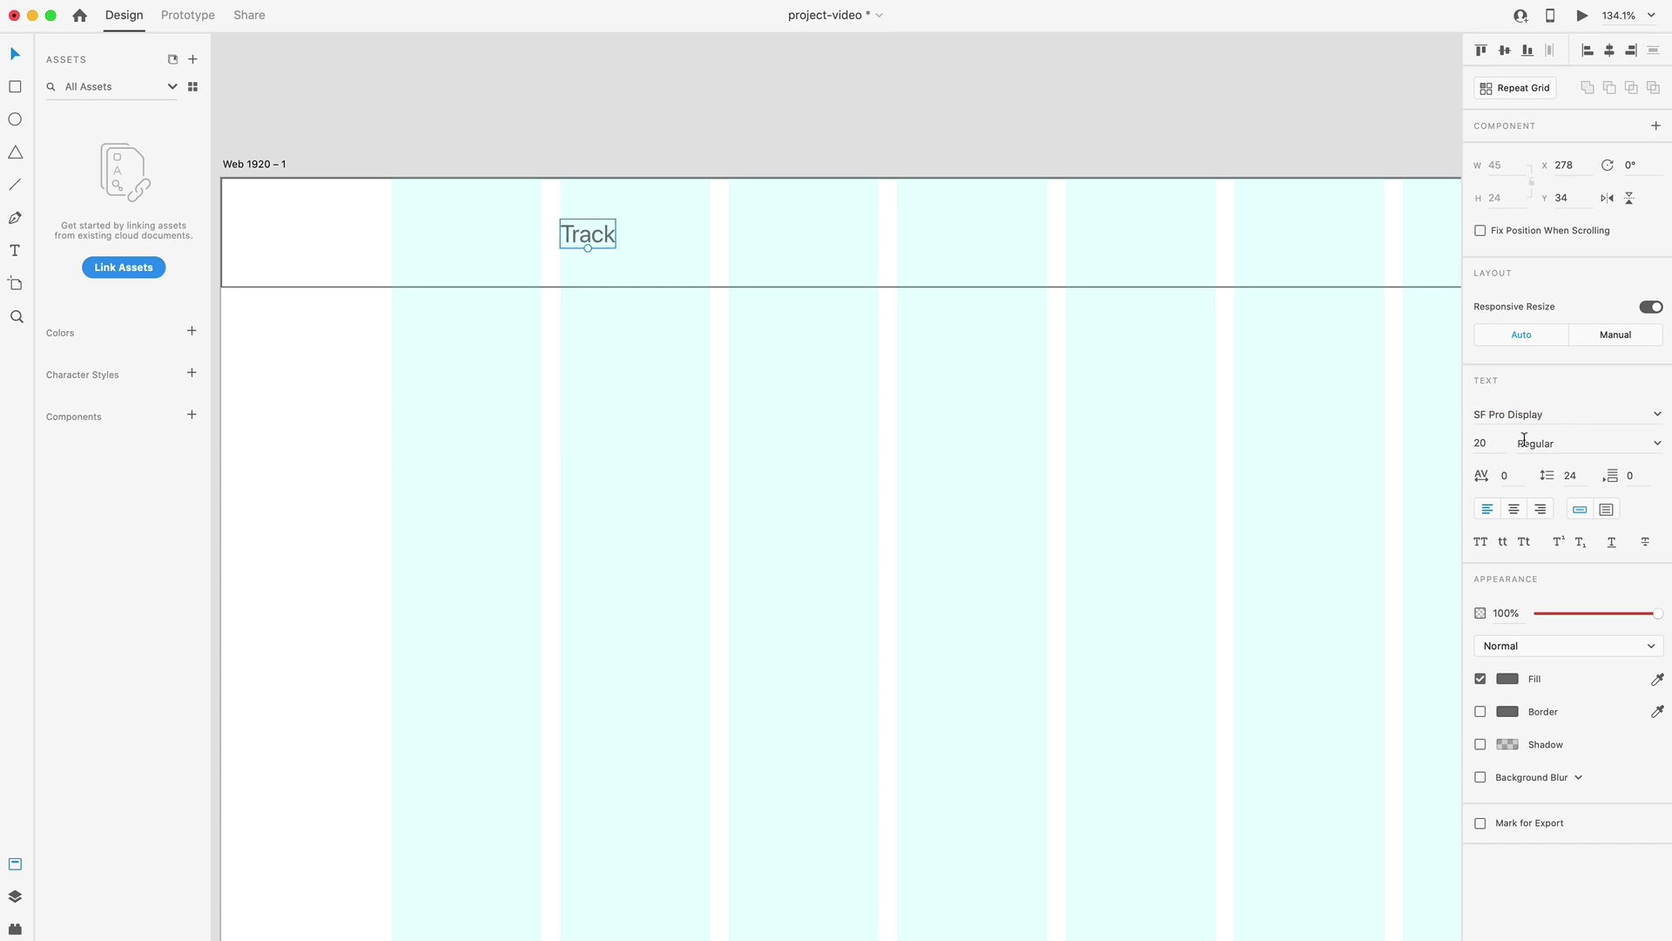
{"action": "left_click", "coordinate": [1498, 443]}
{"action": "type", "text": "26"}
{"action": "left_click", "coordinate": [1578, 441]}
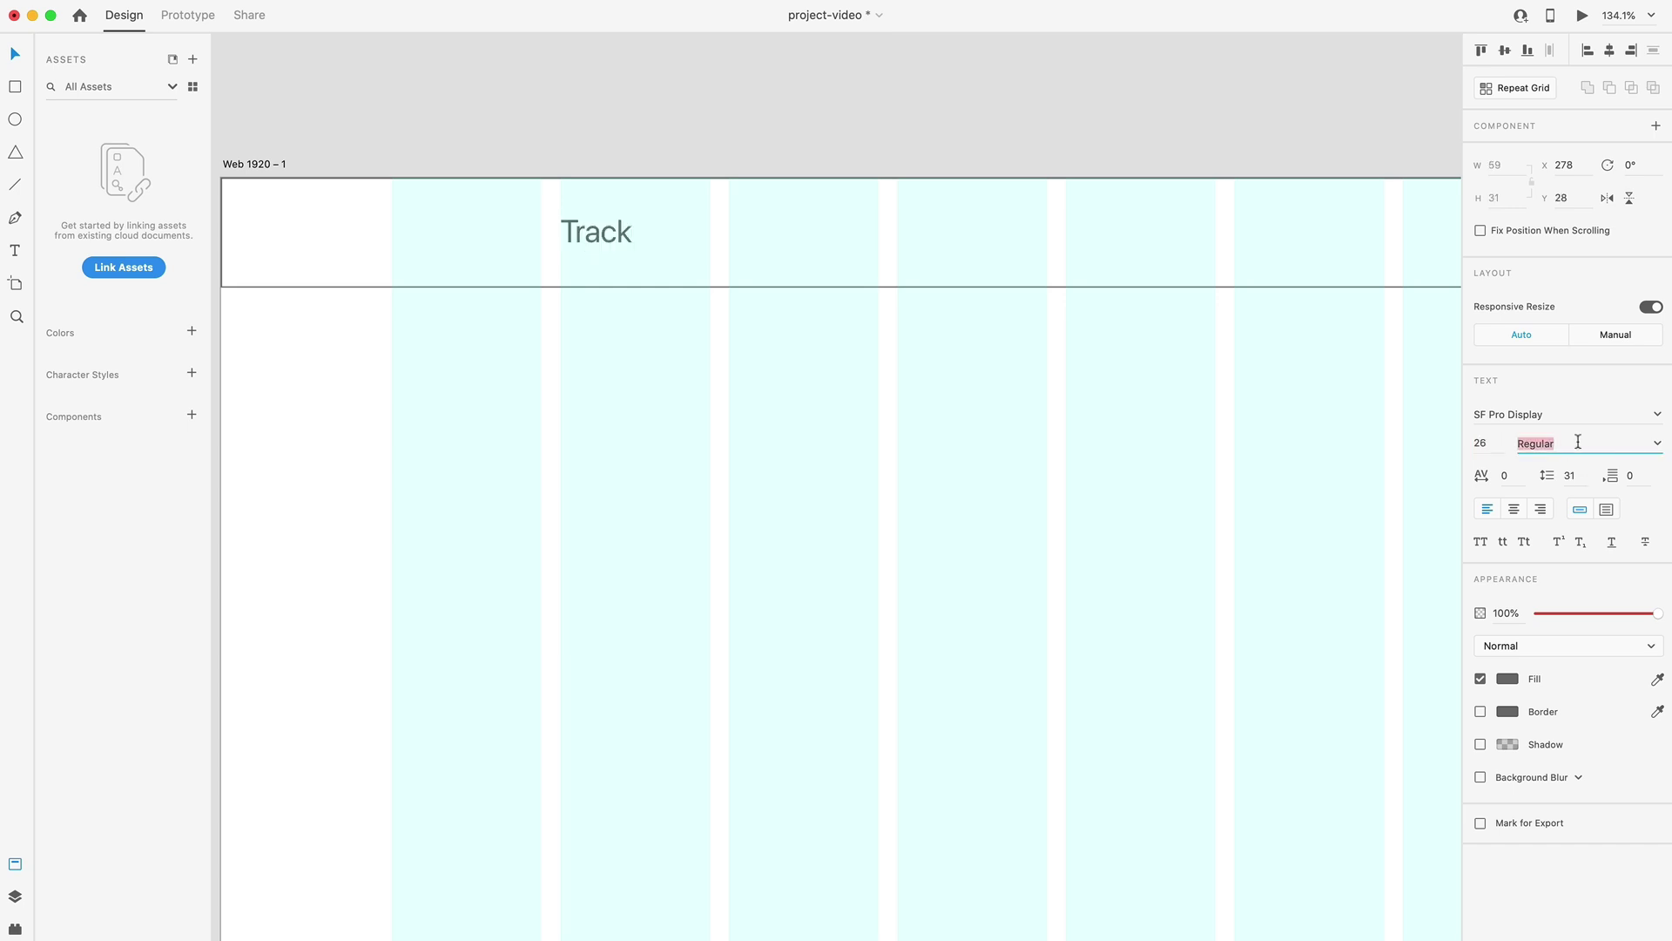
{"action": "type", "text": "Black"}
{"action": "key", "text": "Return"}
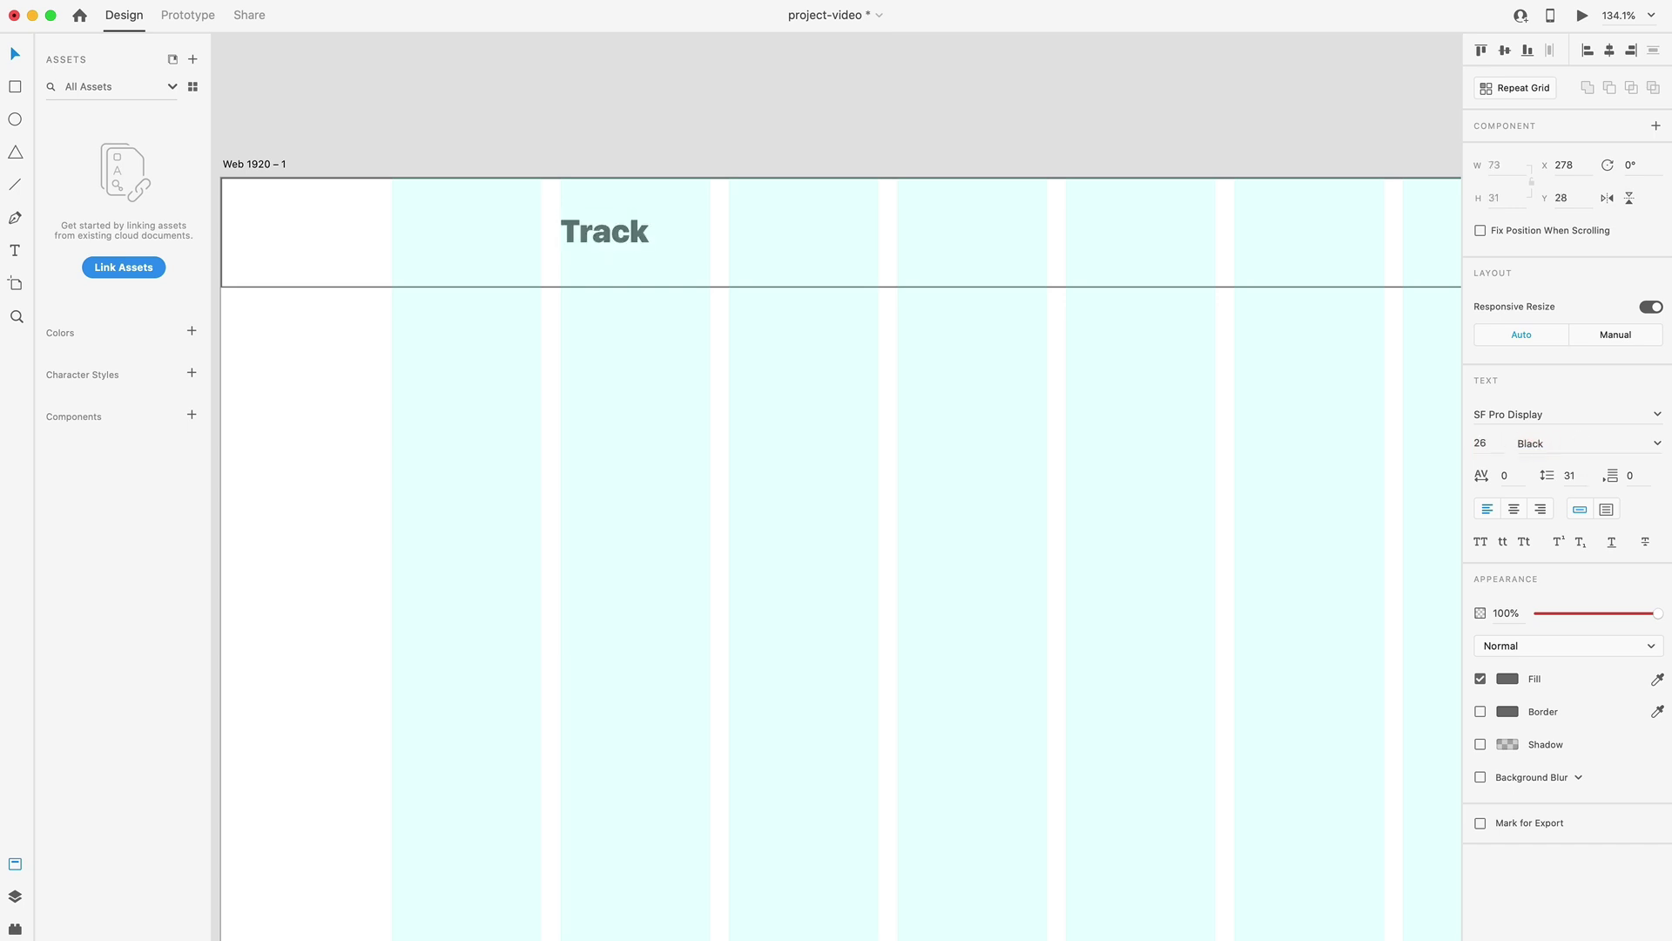
{"action": "left_click_drag", "start_coordinate": [624, 234], "coordinate": [624, 233]}
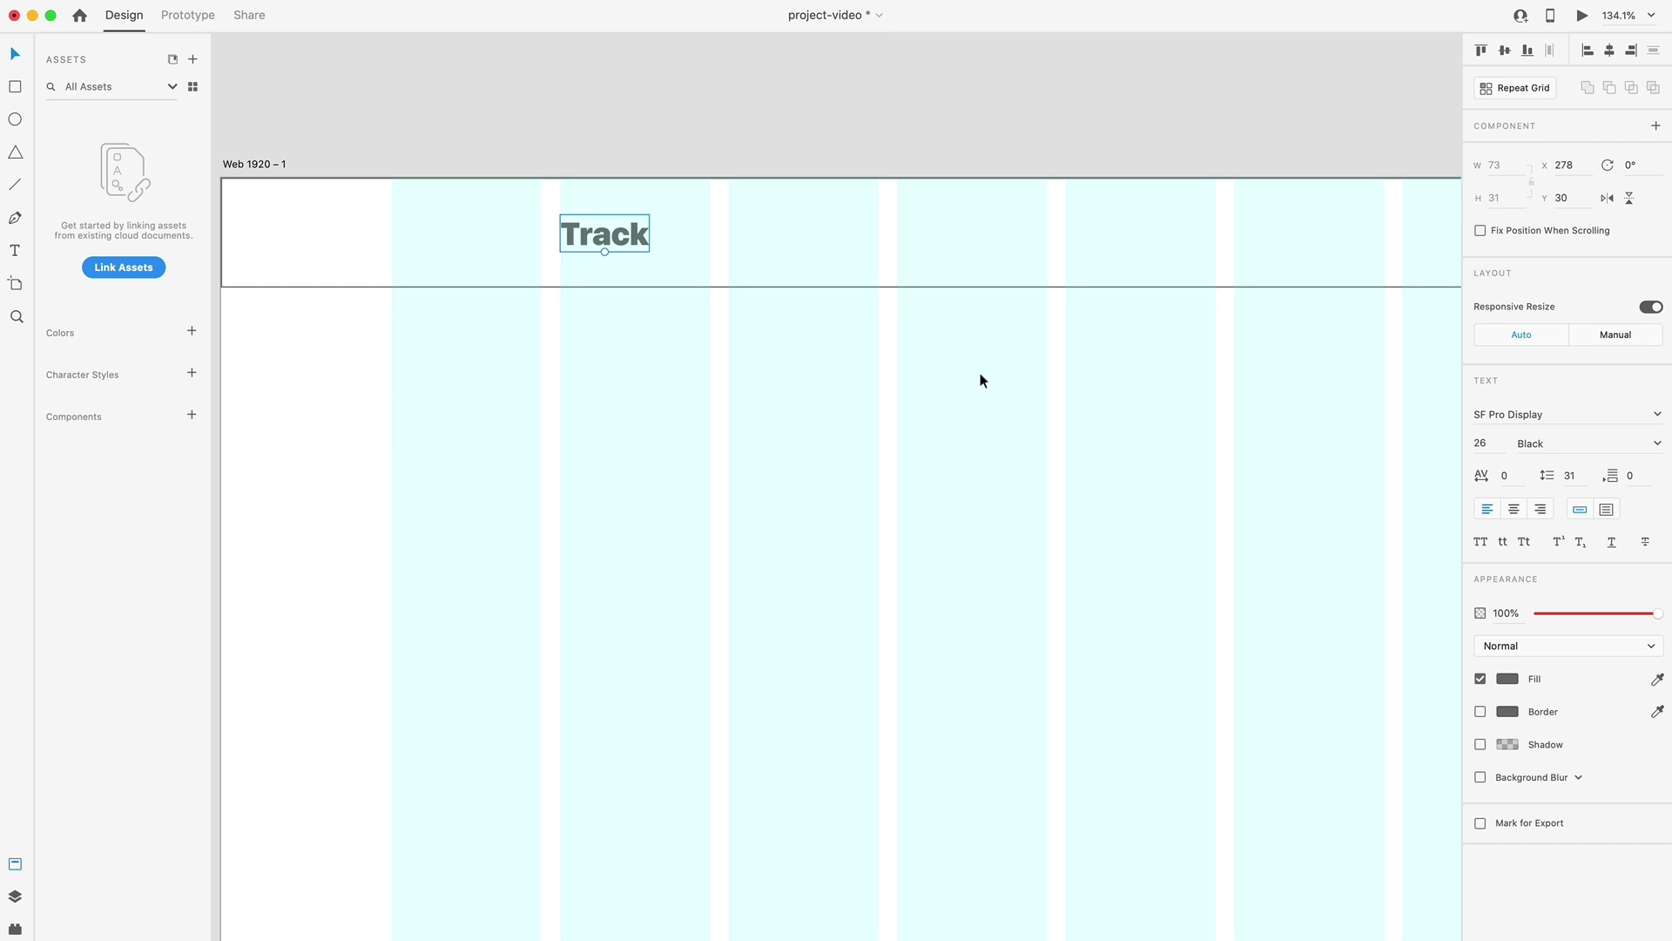
{"action": "key", "text": "super+0"}
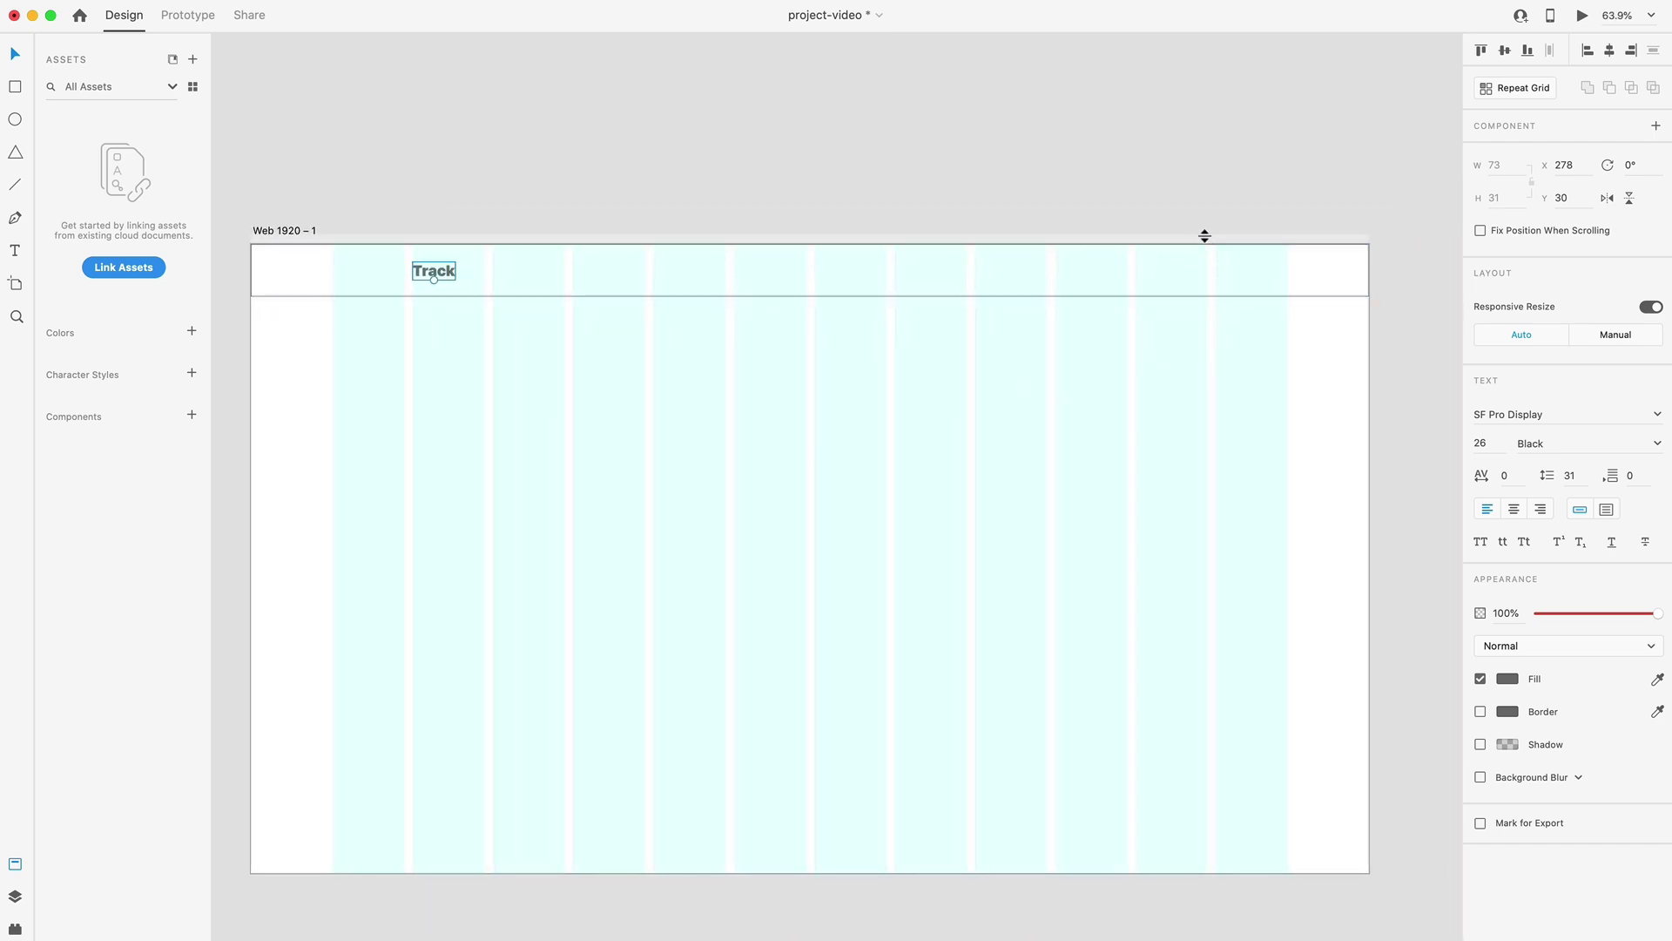
Add a Features text object in the header with font size 20.
{"action": "key", "text": "t"}
{"action": "left_click", "coordinate": [1159, 270]}
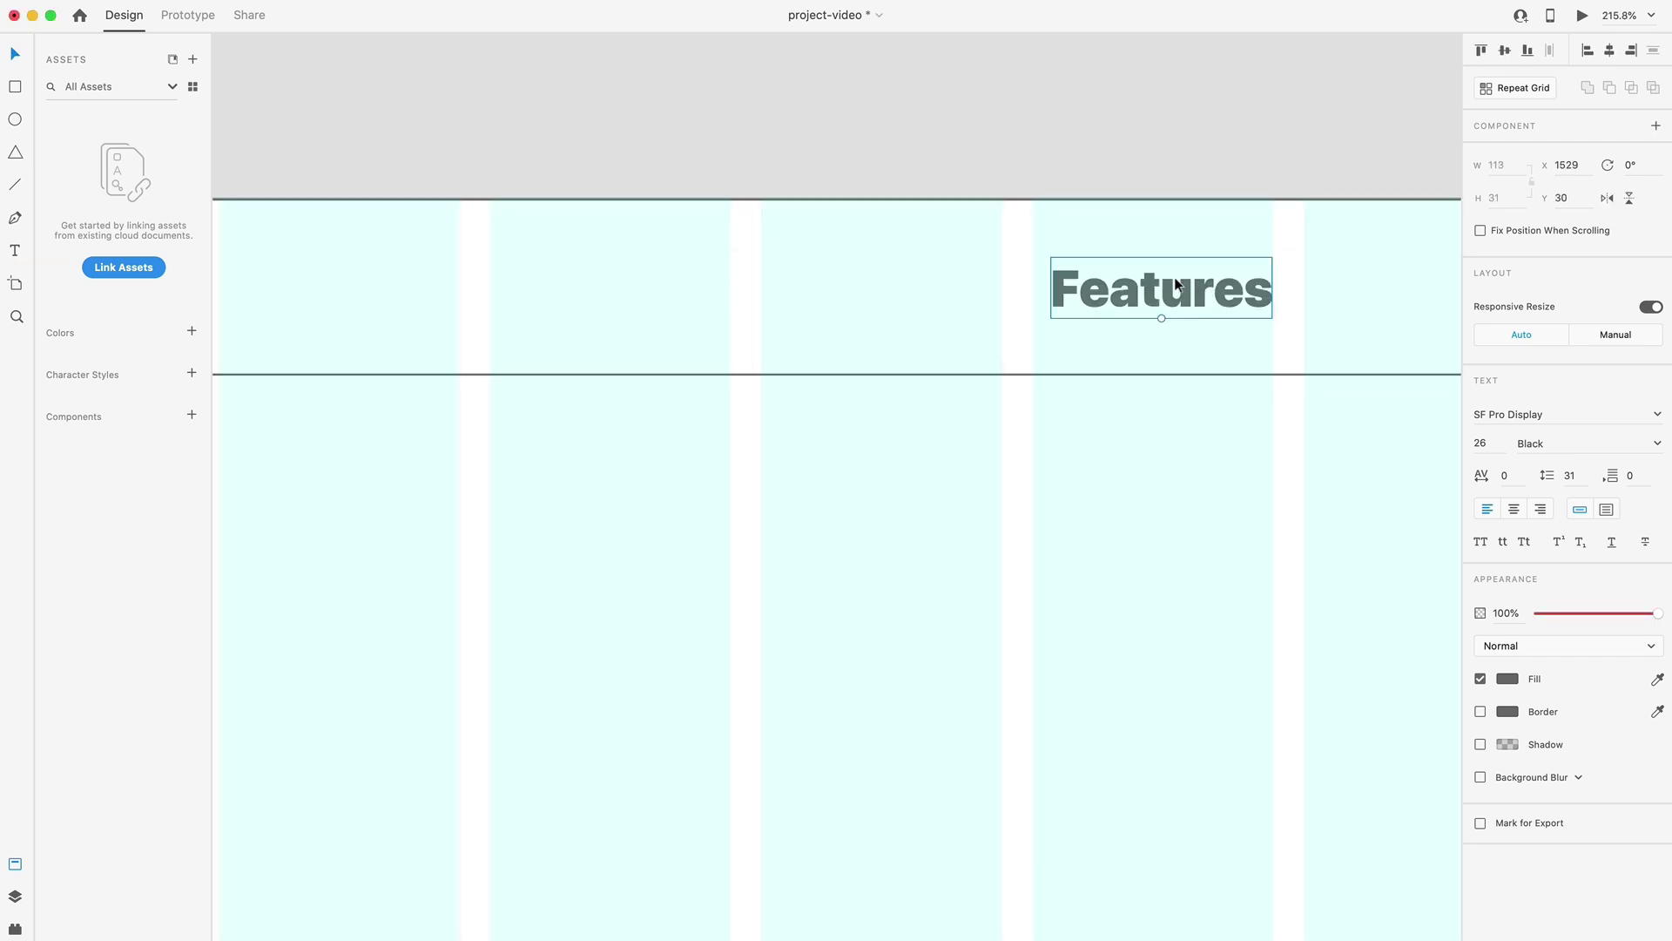
{"action": "left_click", "coordinate": [1496, 442]}
{"action": "type", "text": "20"}
{"action": "key", "text": "Return"}
Make Features Medium weight and right-aligned, and move it to the header's right side.
{"action": "left_click", "coordinate": [1556, 444]}
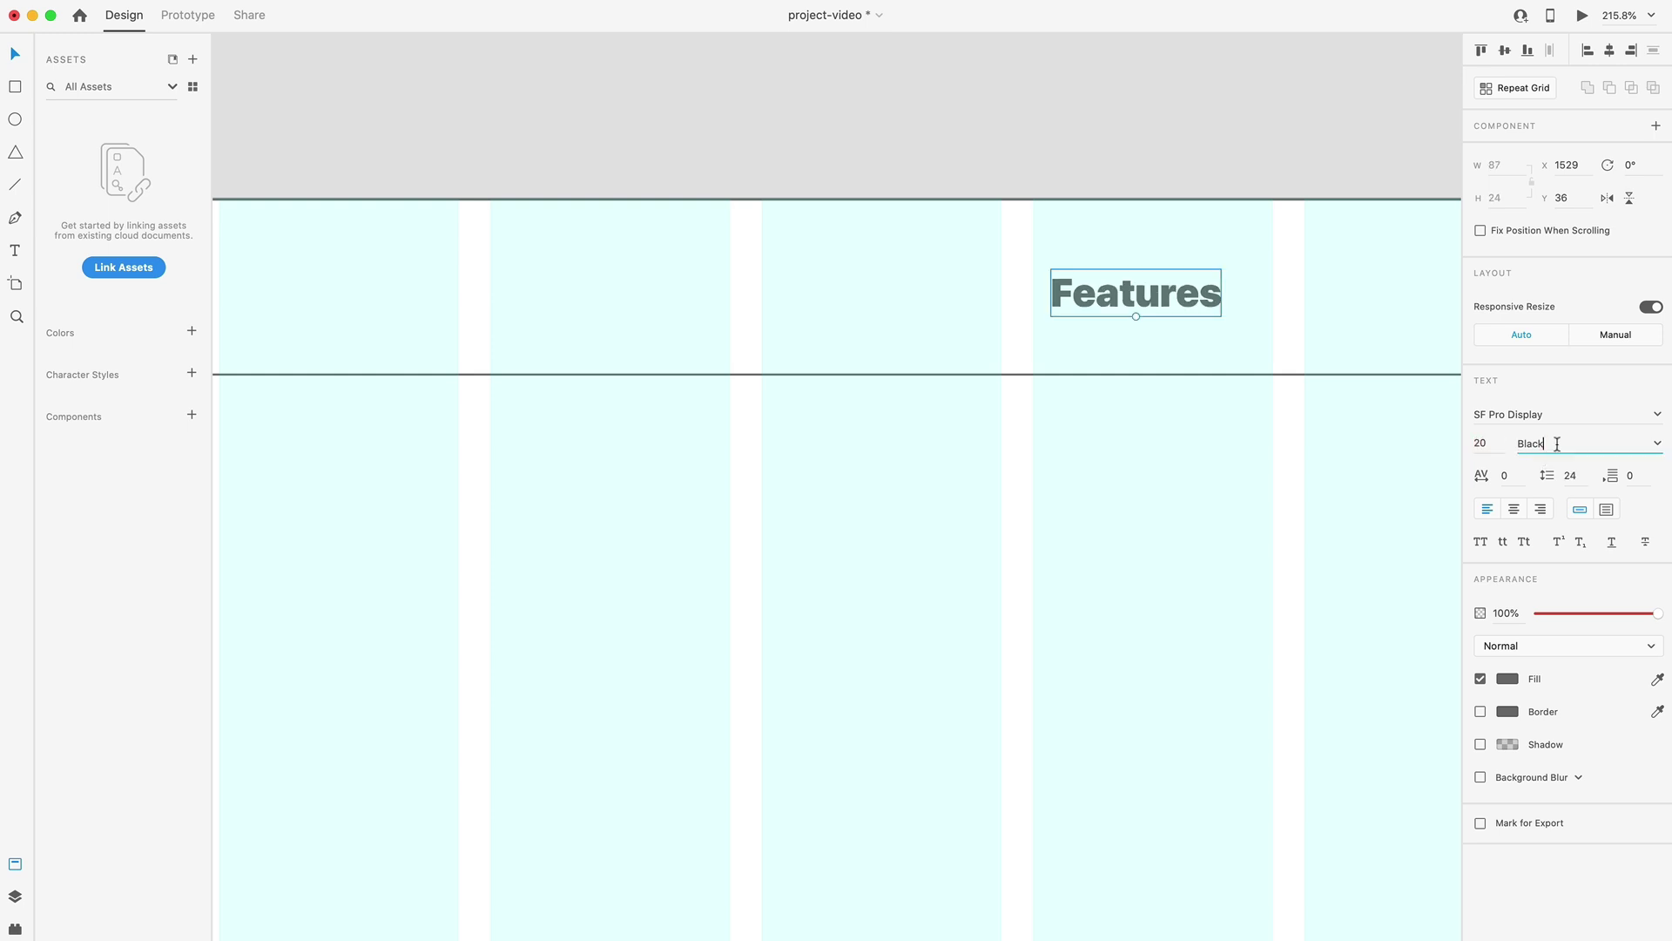
{"action": "double_click", "coordinate": [1557, 444]}
{"action": "type", "text": "Medium"}
{"action": "key", "text": "Return"}
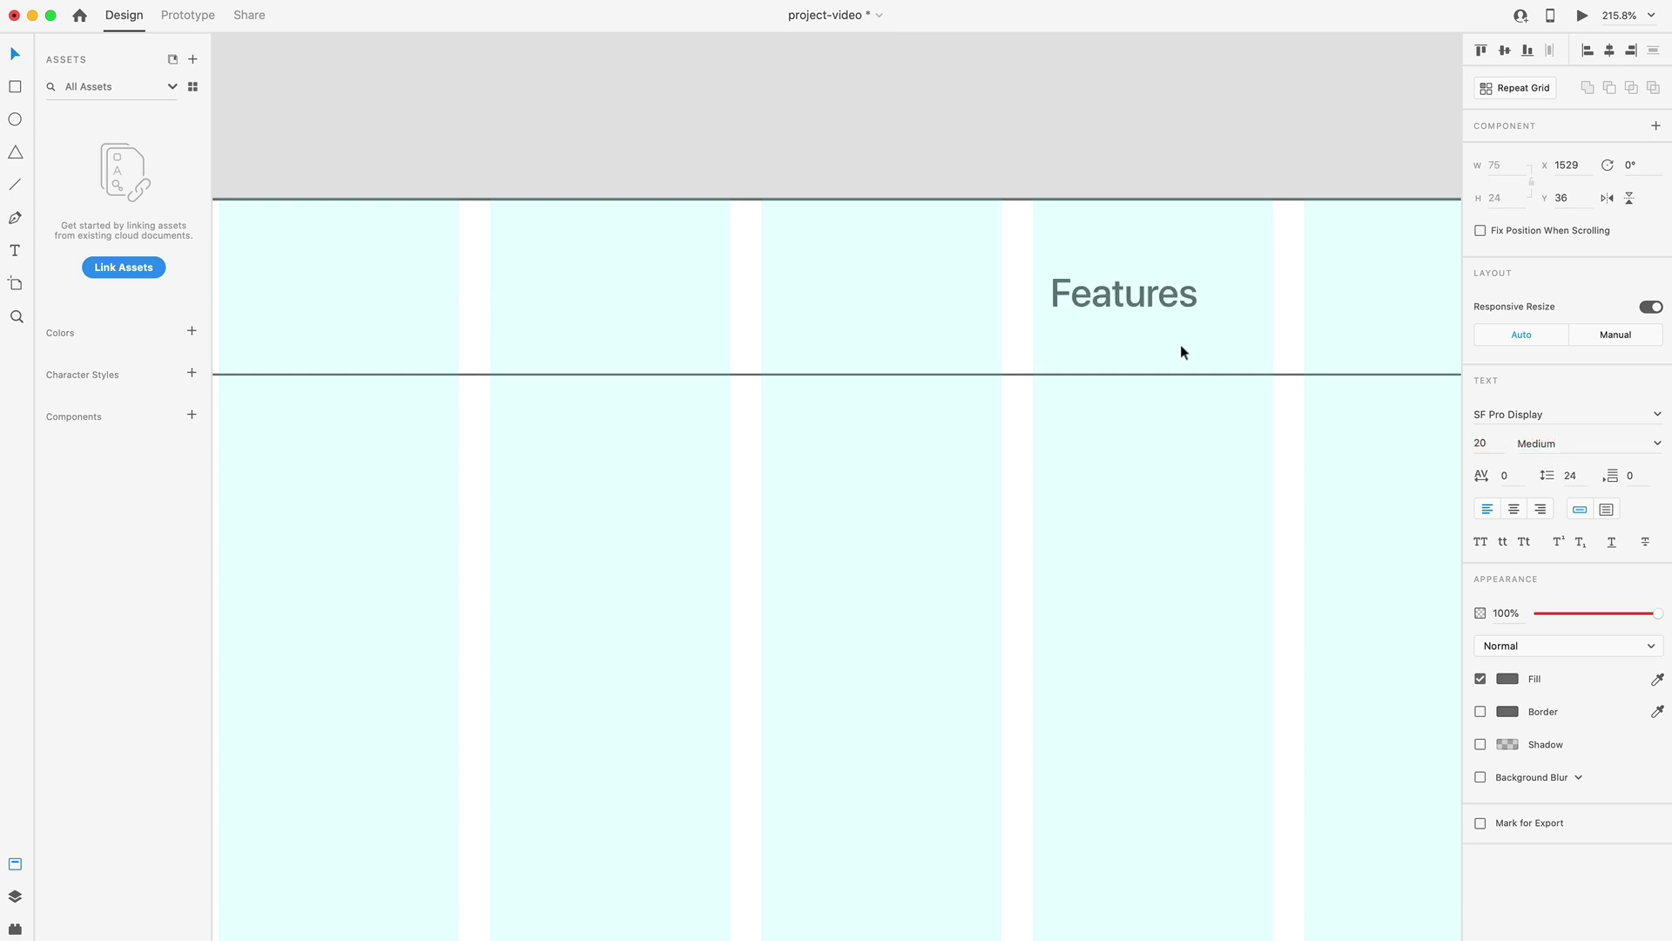
{"action": "left_click", "coordinate": [1540, 509]}
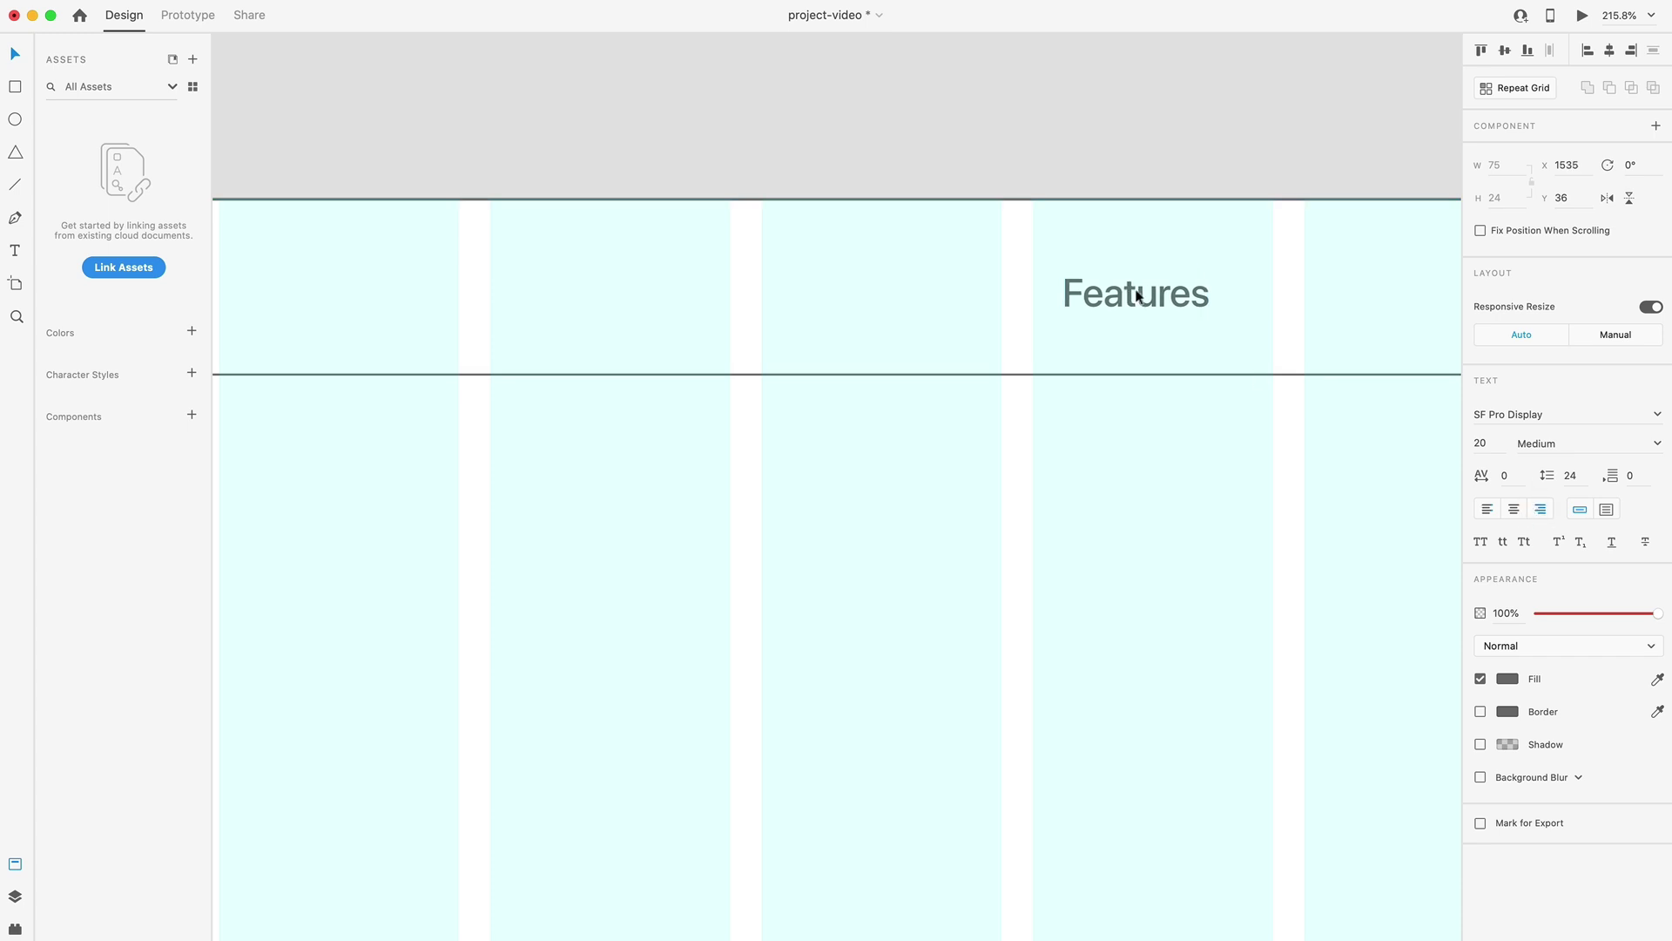
{"action": "left_click_drag", "start_coordinate": [1136, 296], "coordinate": [941, 294]}
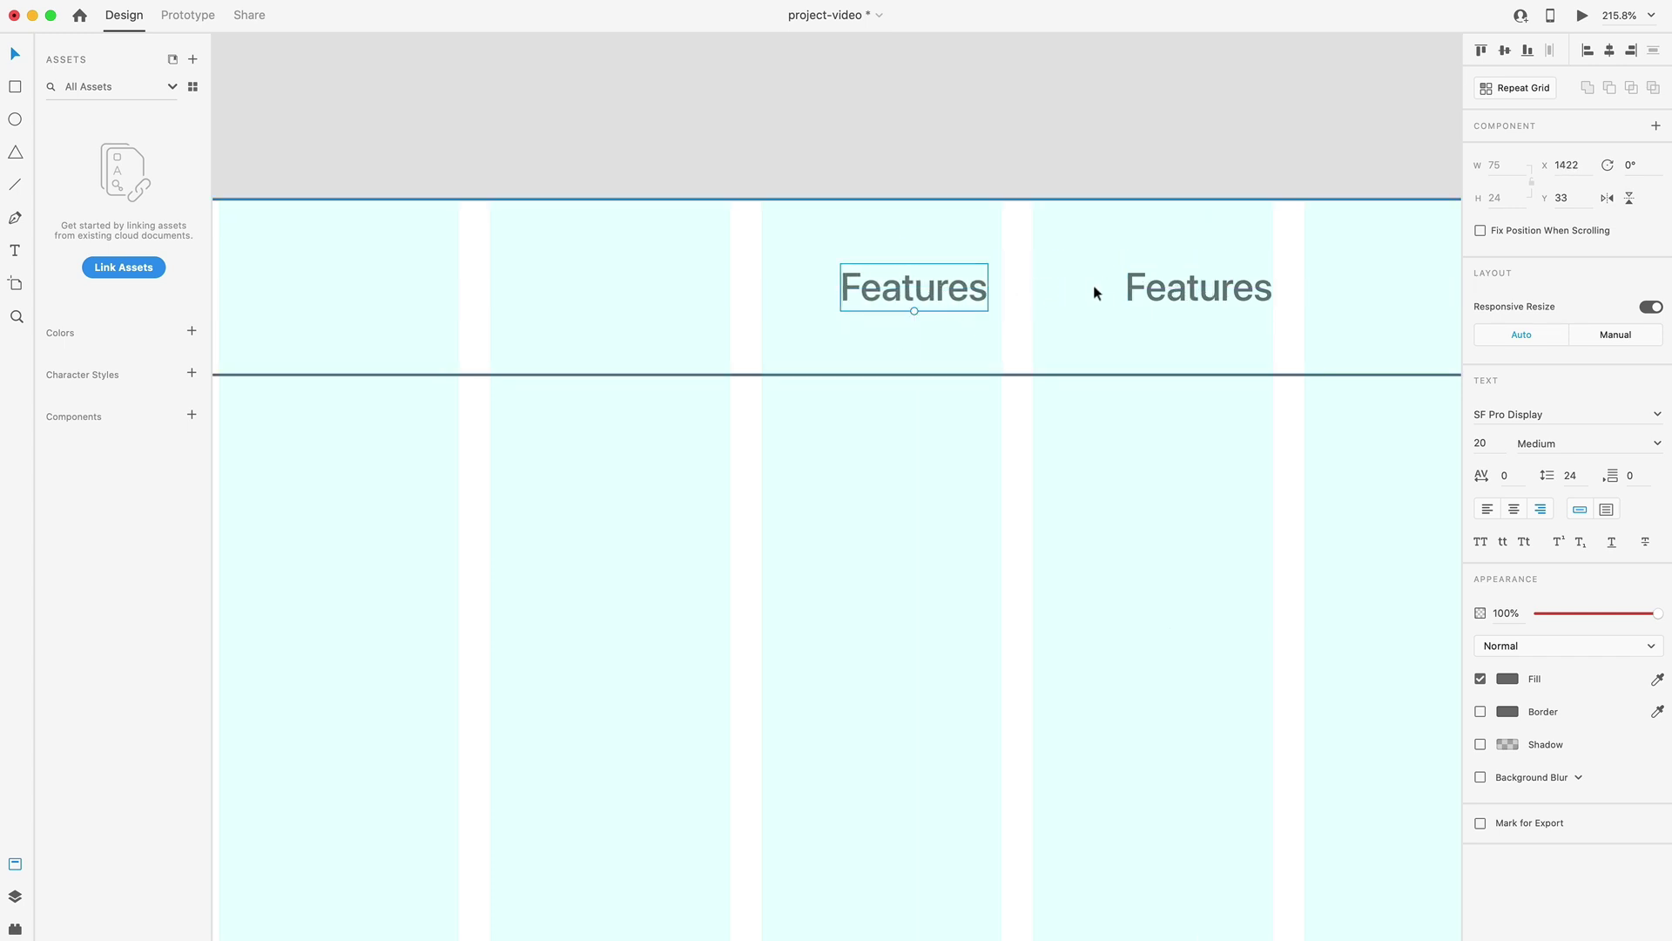
{"action": "scroll", "coordinate": [1090, 288], "scroll_direction": "left", "scroll_amount": 5}
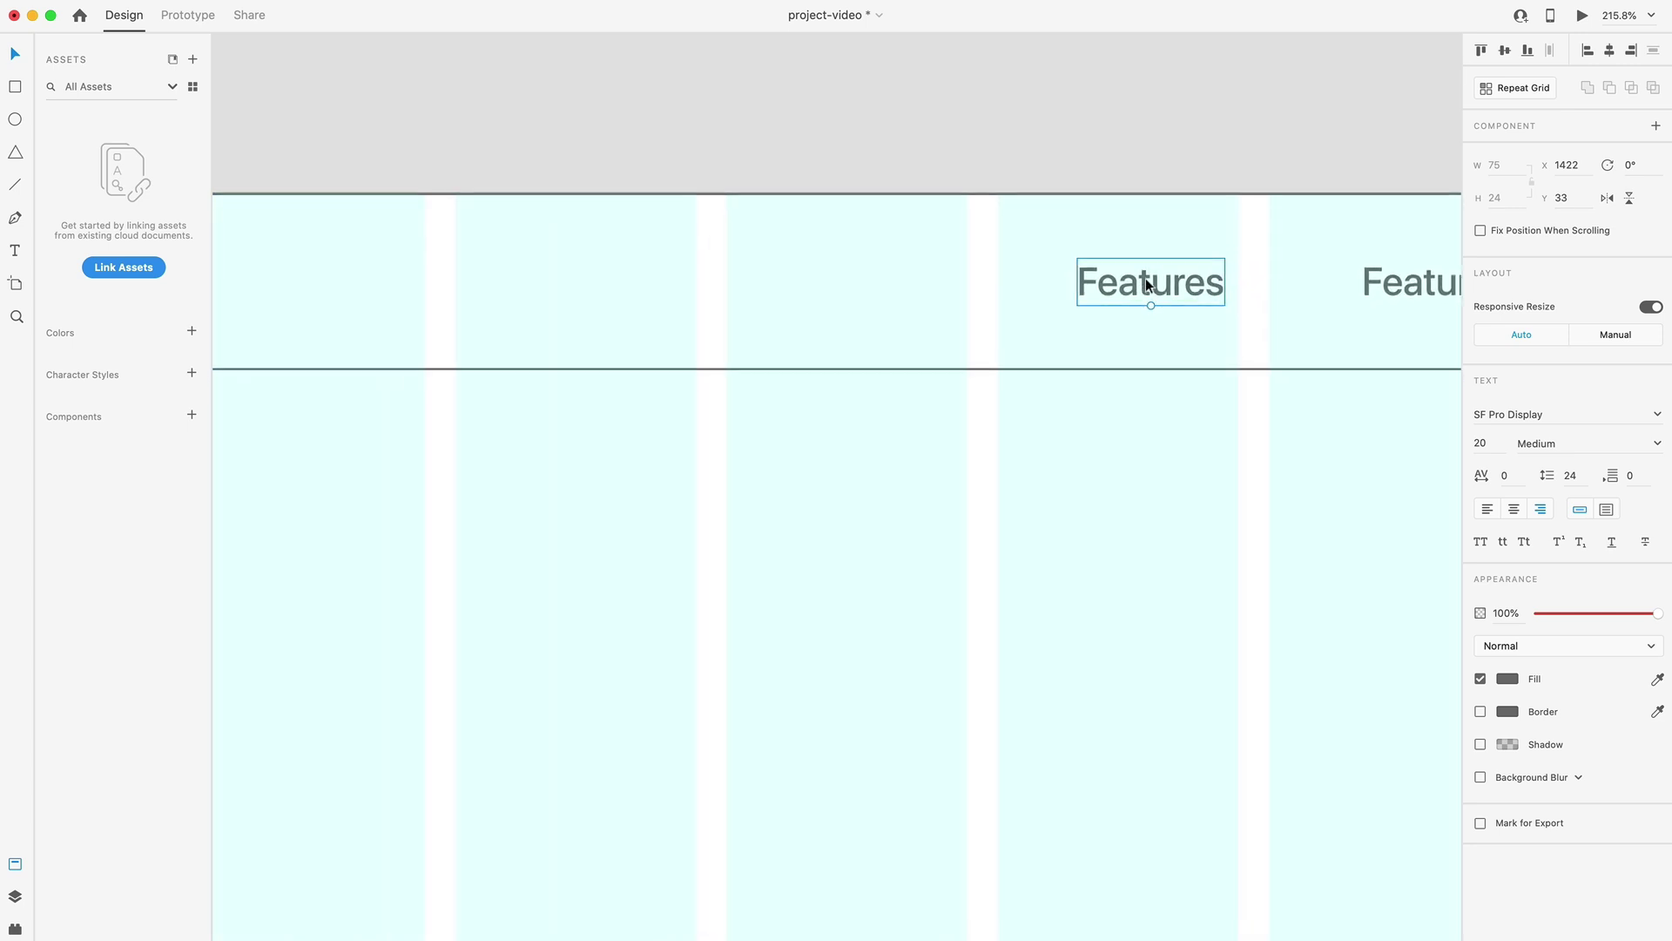
{"action": "key", "text": "Escape"}
{"action": "key", "text": "super+0"}
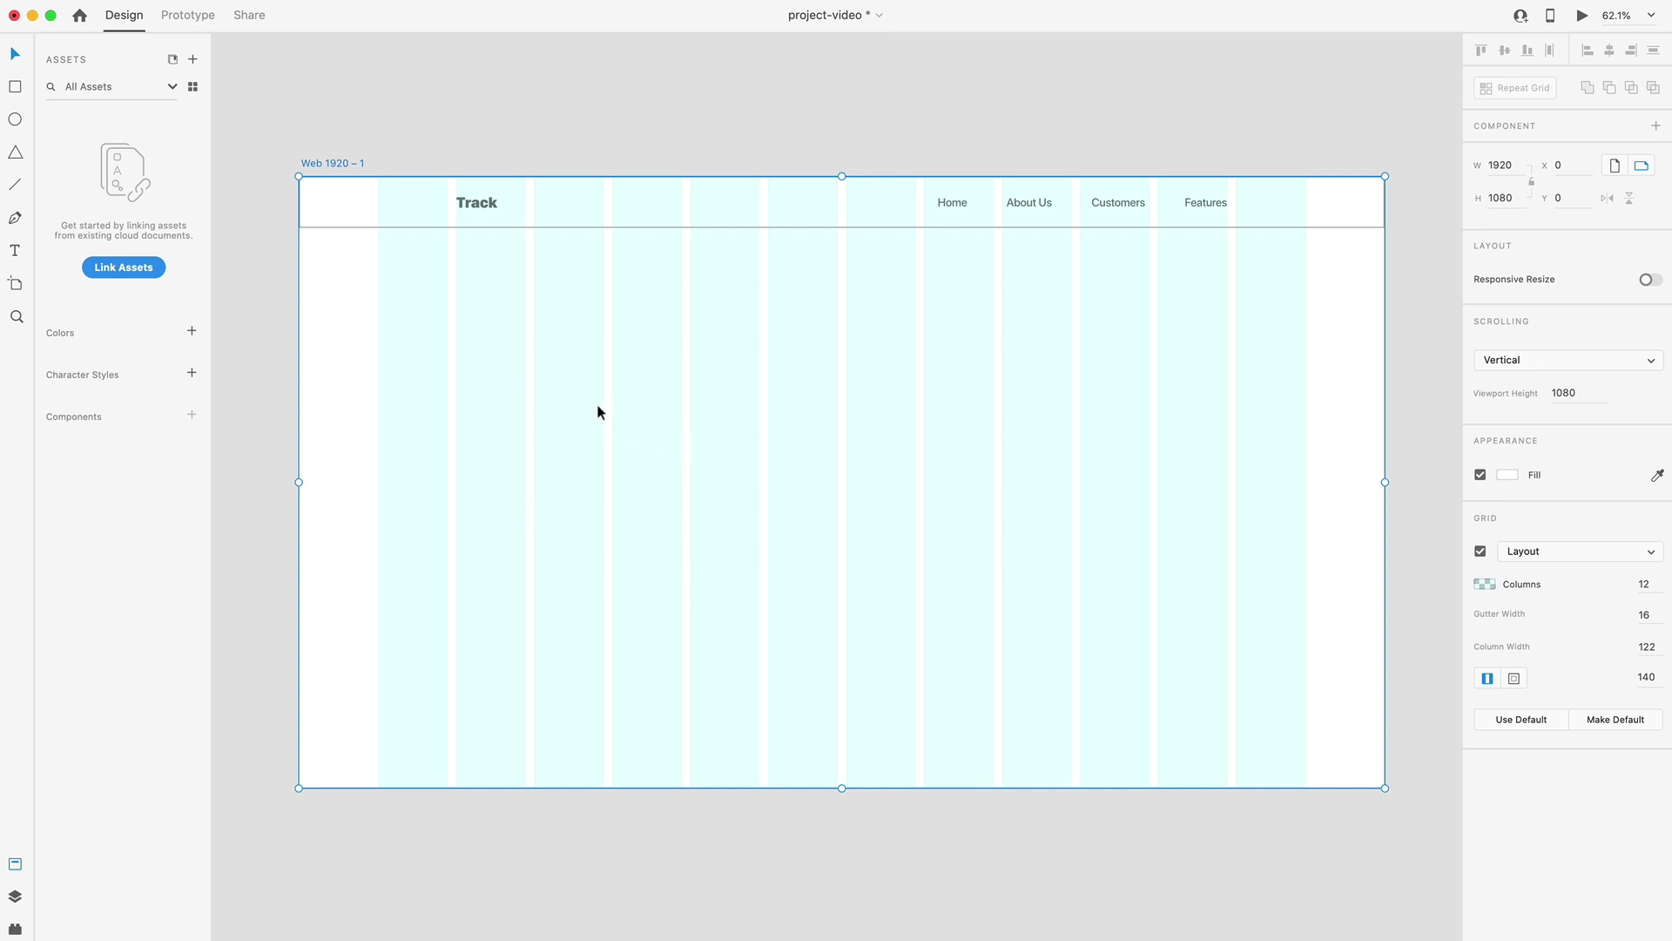
Add a left-aligned placeholder text below the header in Heavy weight.
{"action": "key", "text": "t"}
{"action": "left_click", "coordinate": [504, 364]}
{"action": "type", "text": "asdf"}
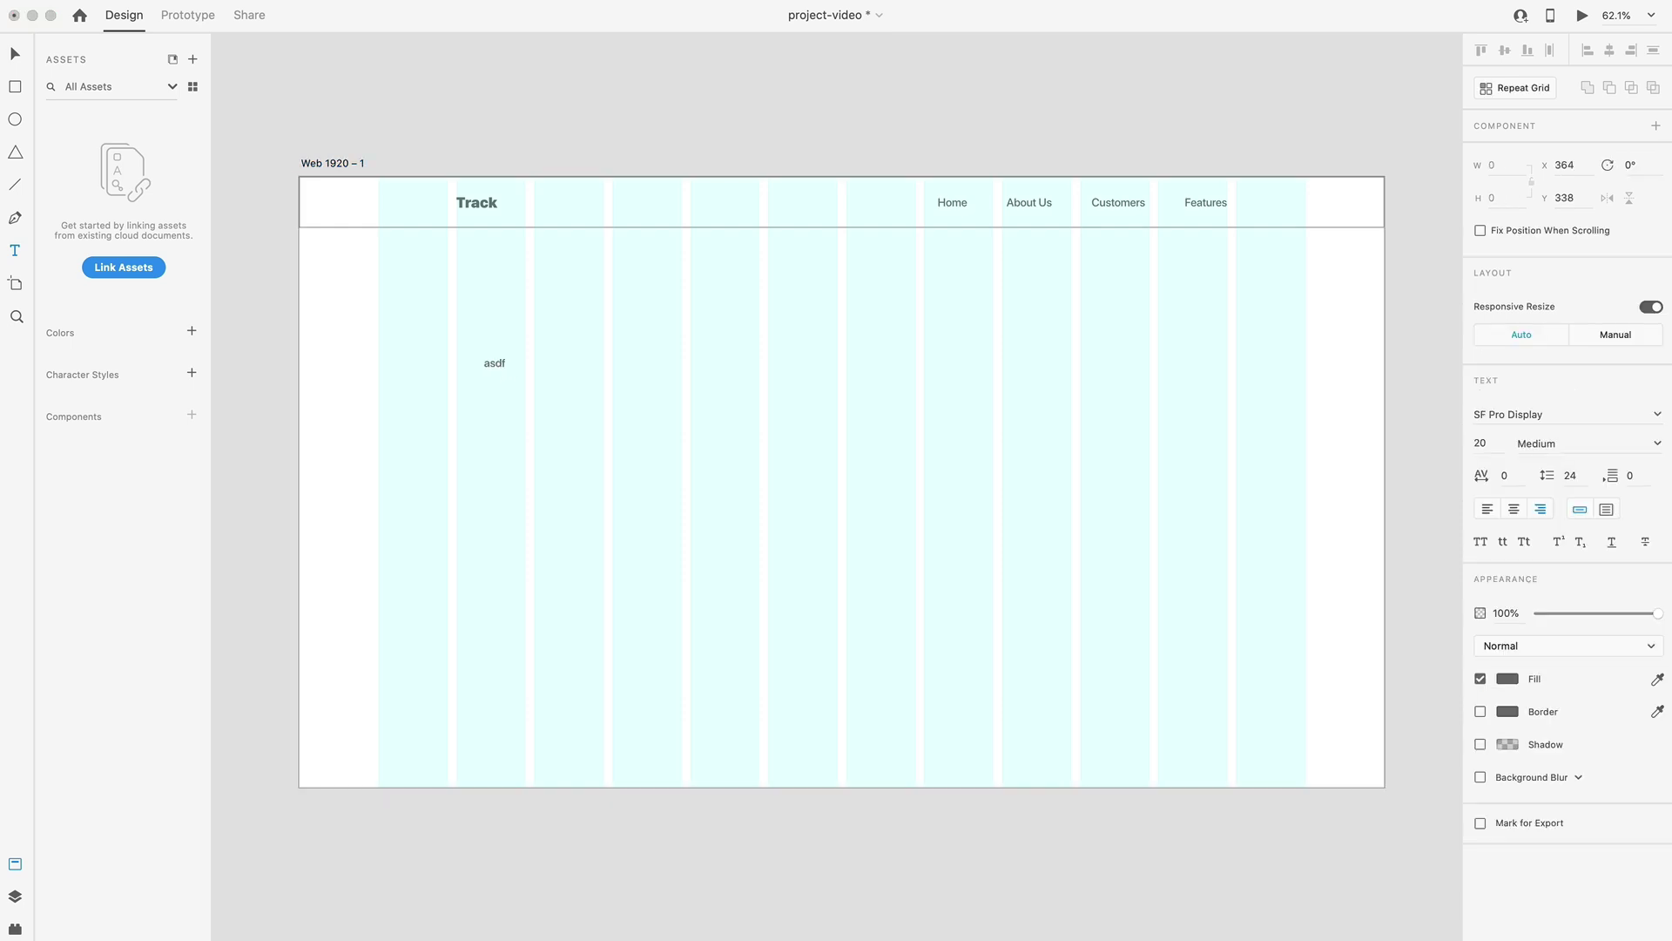
{"action": "type", "text": "s"}
{"action": "left_click", "coordinate": [15, 56]}
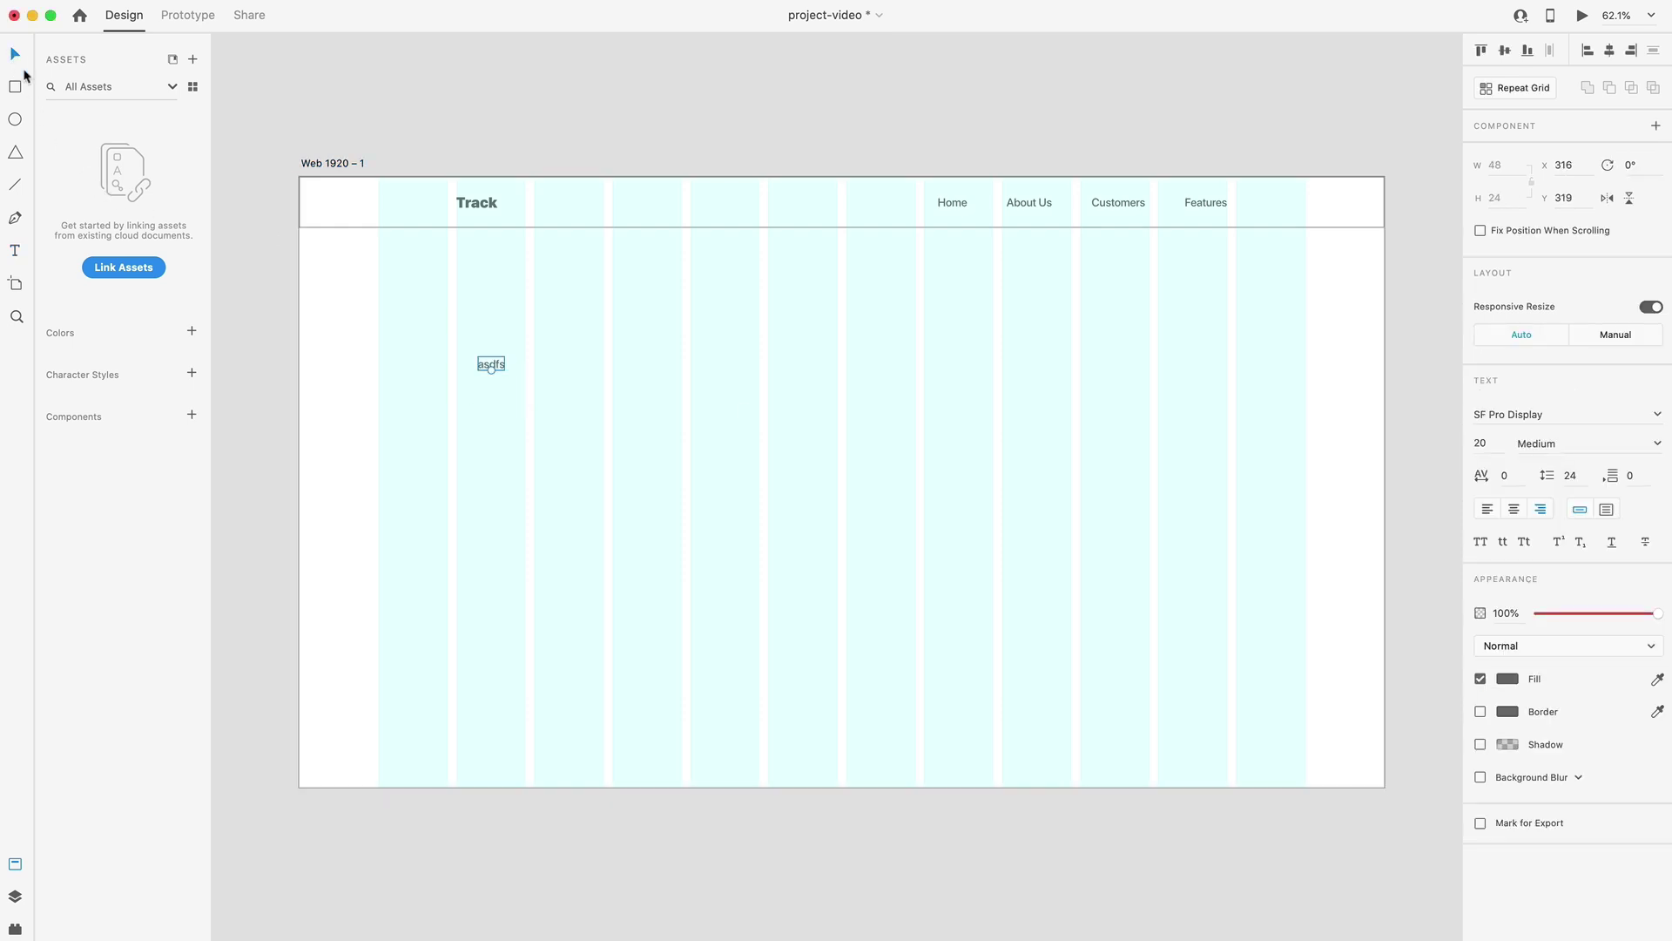
{"action": "left_click", "coordinate": [1487, 508]}
{"action": "left_click", "coordinate": [1494, 442]}
{"action": "left_click", "coordinate": [1575, 441]}
{"action": "type", "text": "Heavy"}
{"action": "key", "text": "Return"}
{"action": "key", "text": "Return"}
Paste 'Trusted by millions', make it uppercase with 150 letter spacing, and place it on the grid.
{"action": "type", "text": "Trusted by millions"}
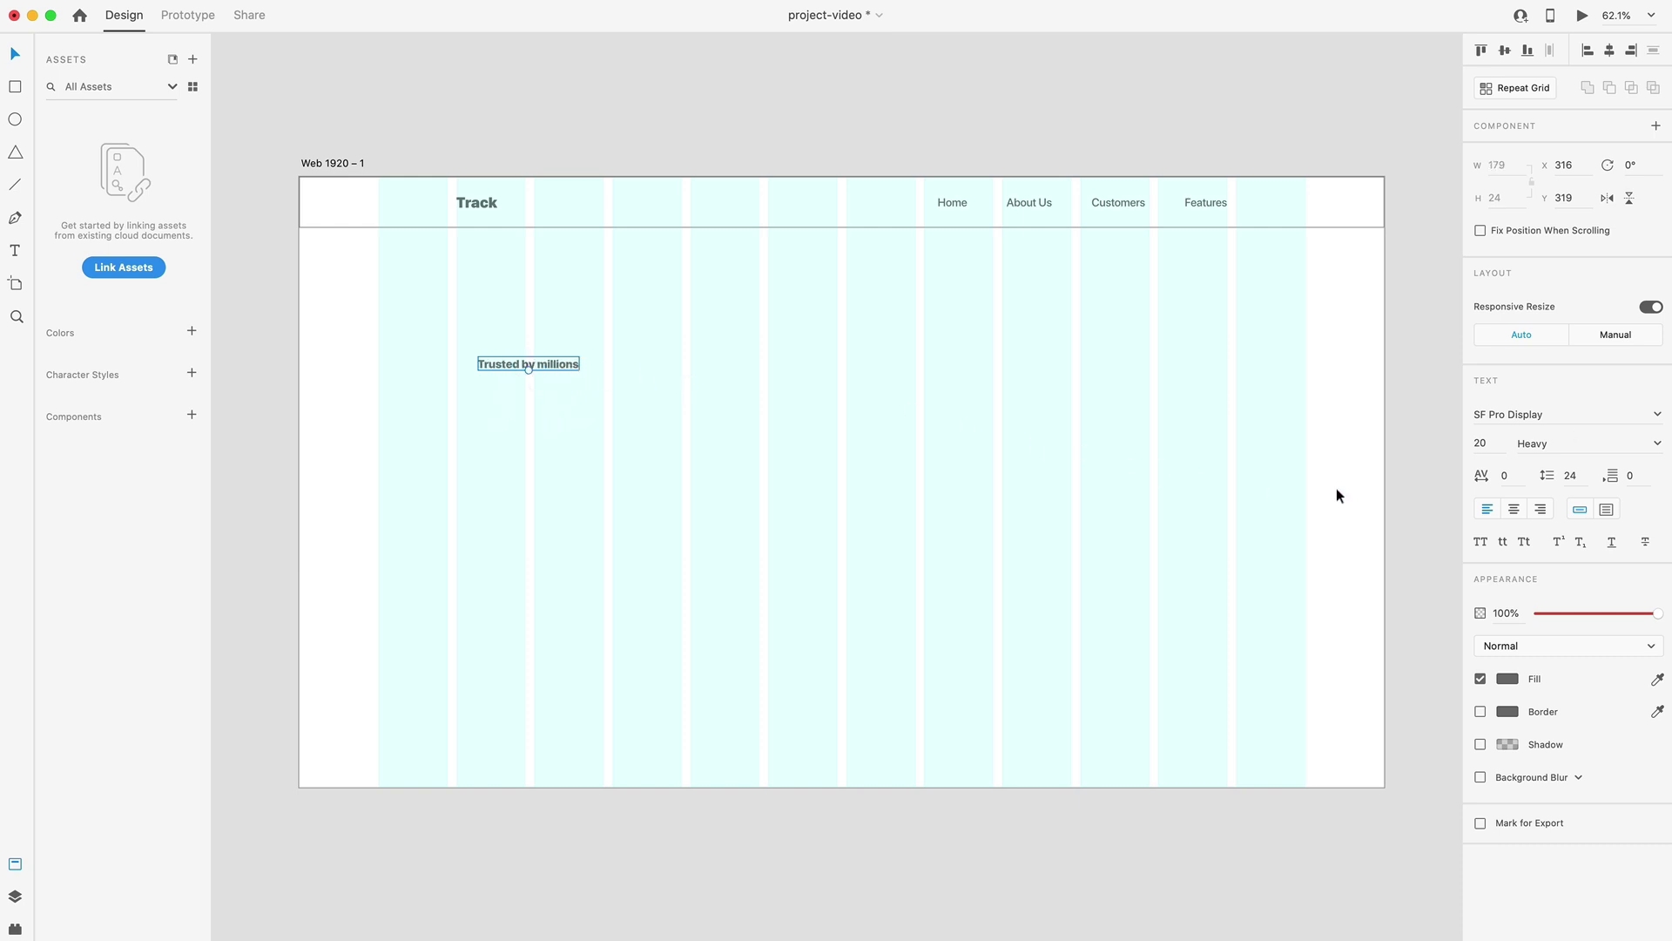
{"action": "left_click", "coordinate": [1480, 542]}
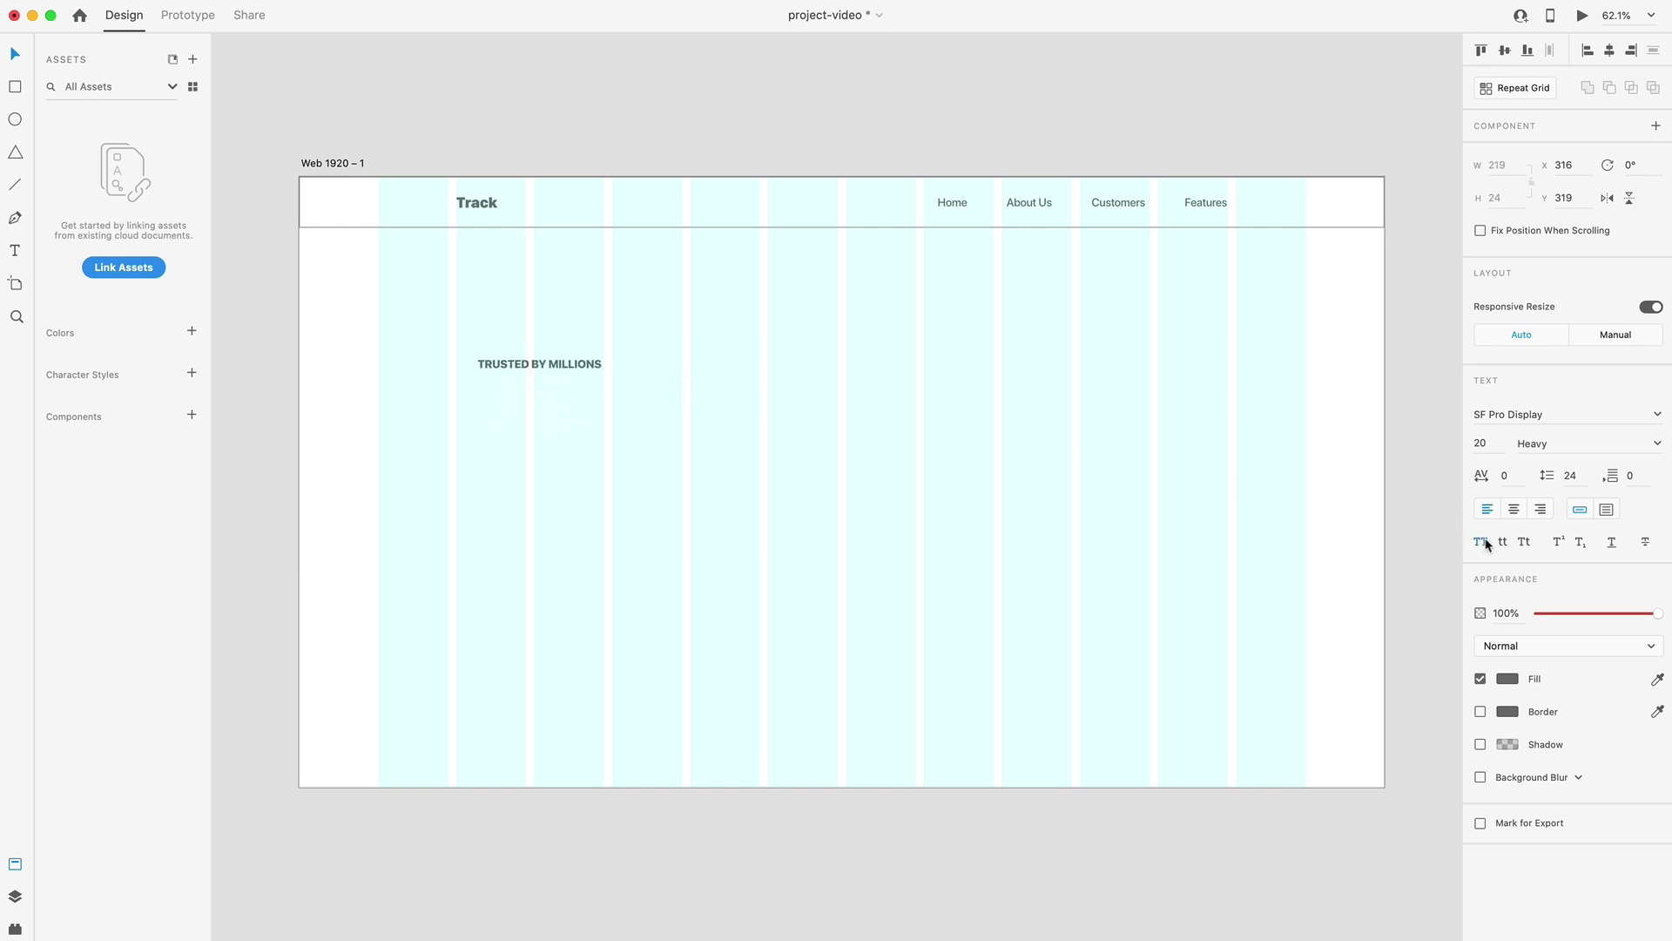
{"action": "left_click", "coordinate": [1513, 476]}
{"action": "type", "text": "150"}
{"action": "key", "text": "Return"}
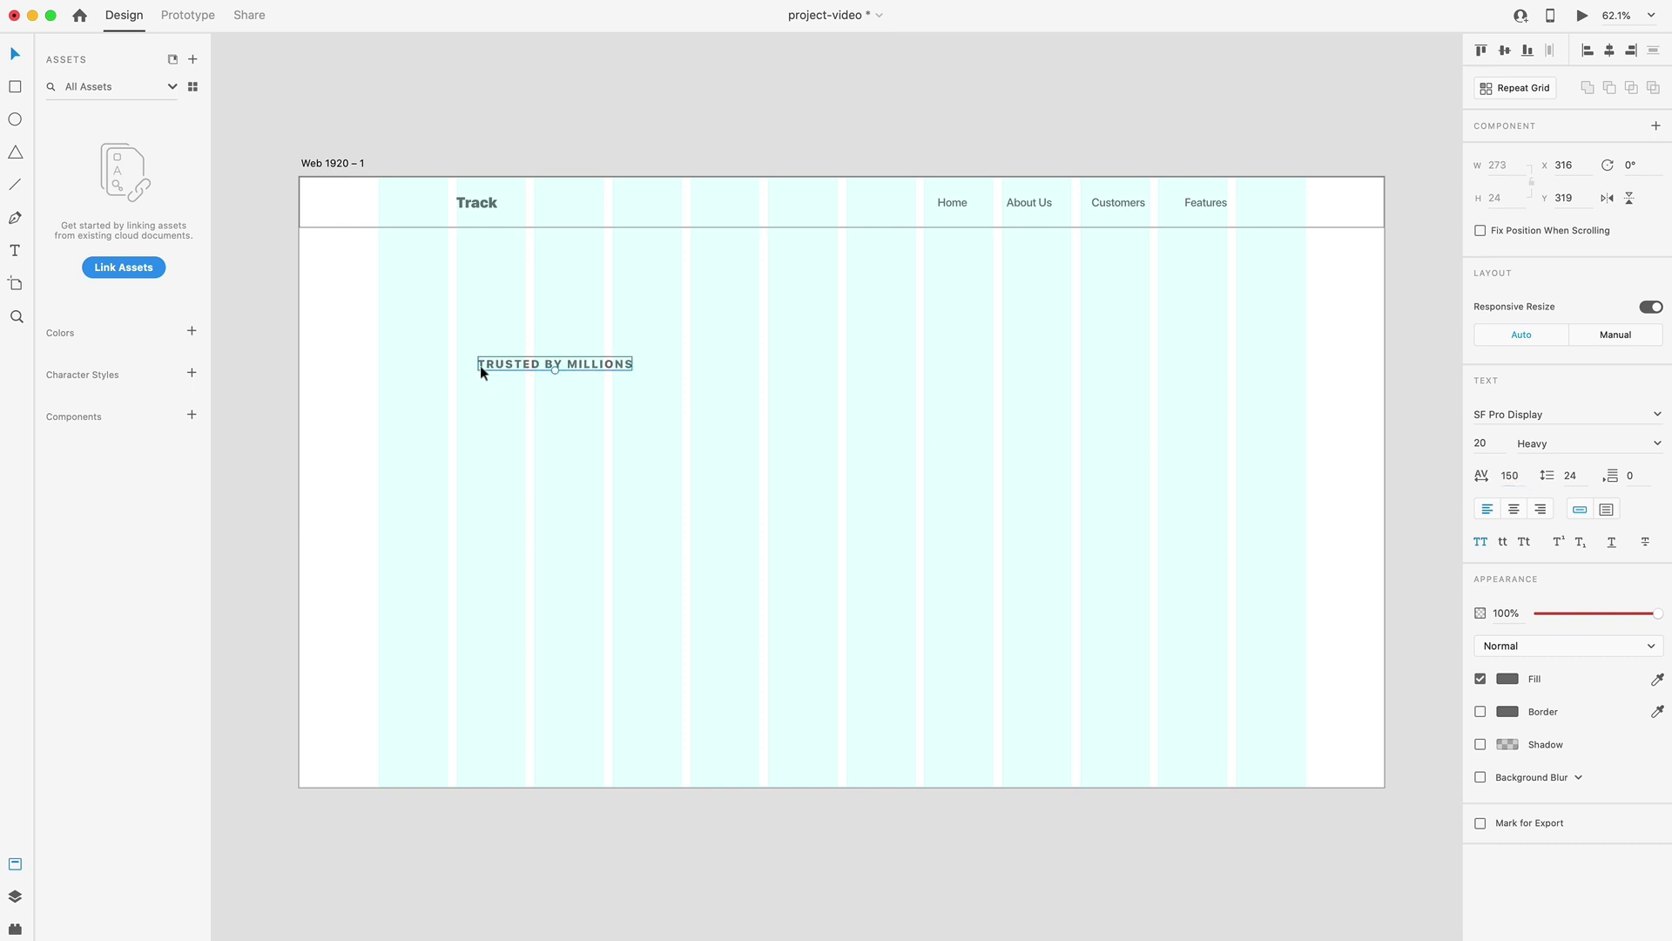
{"action": "left_click_drag", "start_coordinate": [585, 363], "coordinate": [658, 366]}
{"action": "left_click_drag", "start_coordinate": [547, 364], "coordinate": [838, 567]}
{"action": "key", "text": "t"}
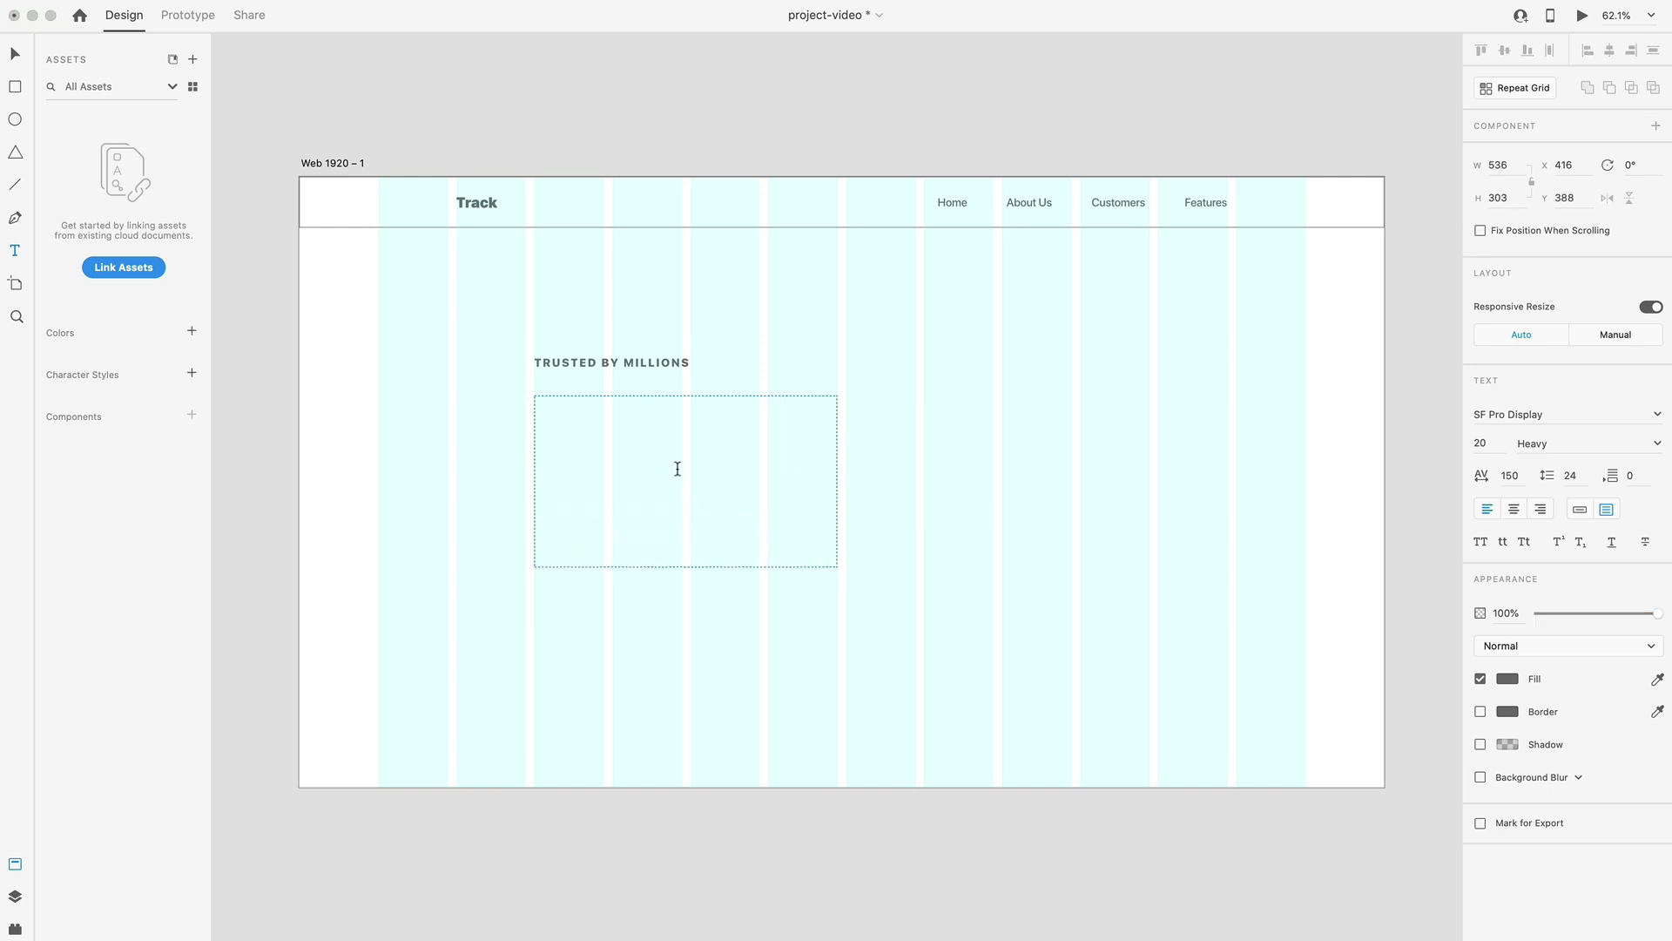
Paste the headline and set it to size 97, Medium weight, 0 letter spacing.
{"action": "type", "text": "Everything you need to track your business"}
{"action": "left_click", "coordinate": [19, 54]}
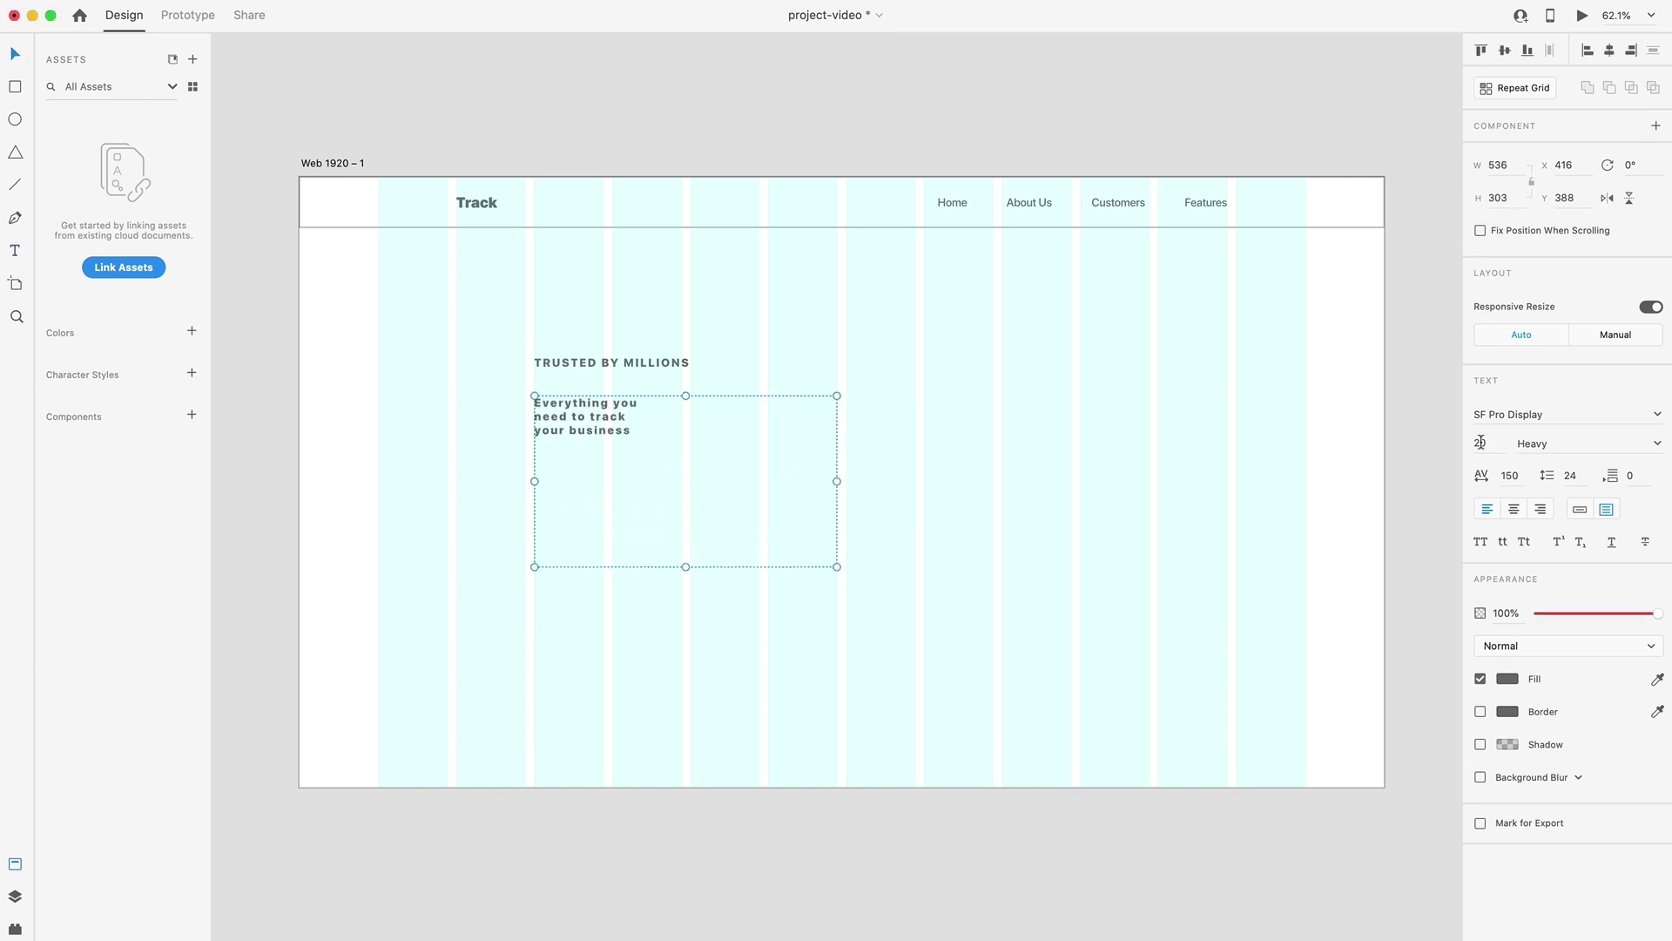
{"action": "left_click", "coordinate": [1480, 442]}
{"action": "type", "text": "97"}
{"action": "key", "text": "Return"}
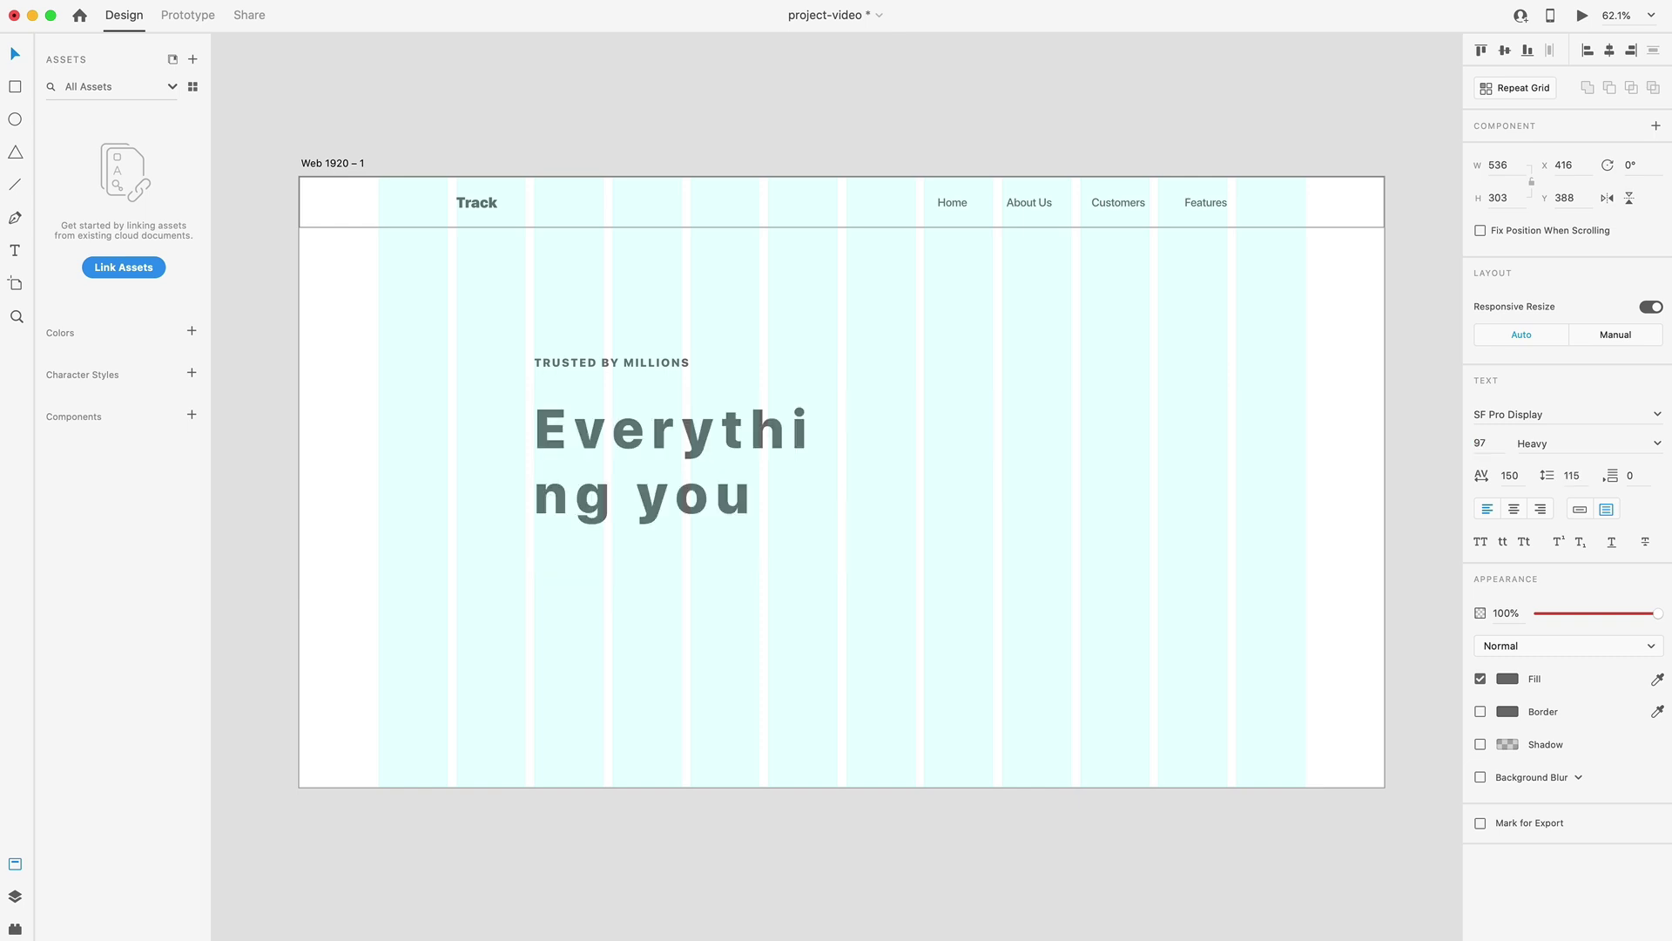
{"action": "left_click", "coordinate": [1571, 444]}
{"action": "type", "text": "Medium"}
{"action": "key", "text": "Return"}
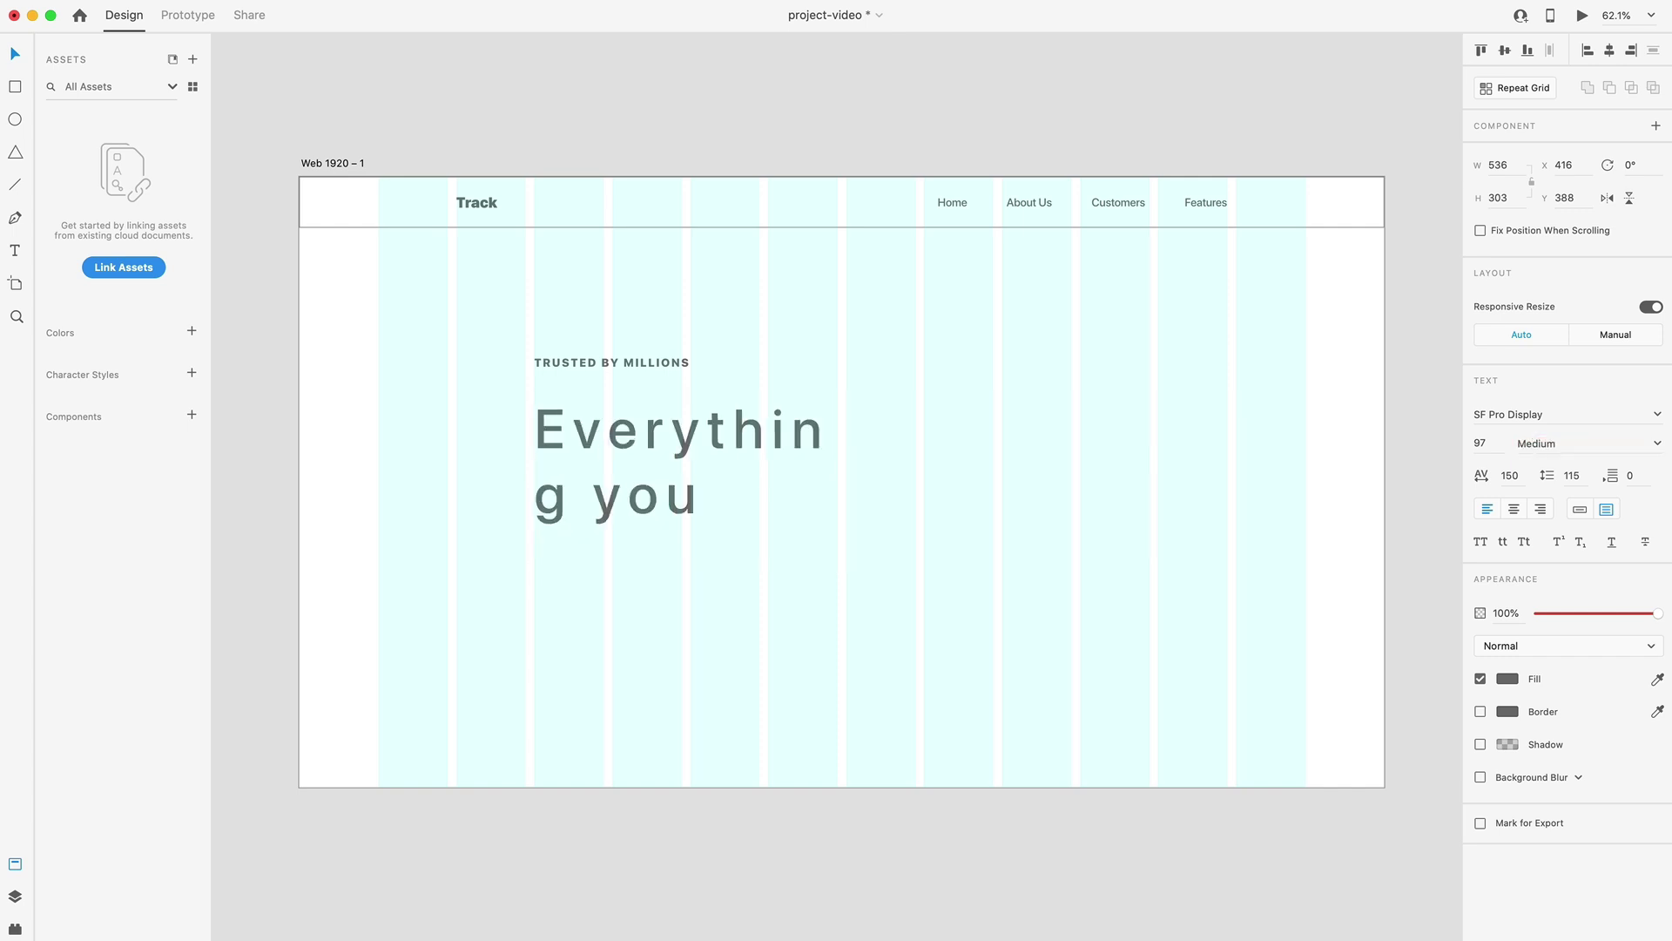
{"action": "left_click", "coordinate": [1516, 475]}
{"action": "type", "text": "0"}
{"action": "key", "text": "Return"}
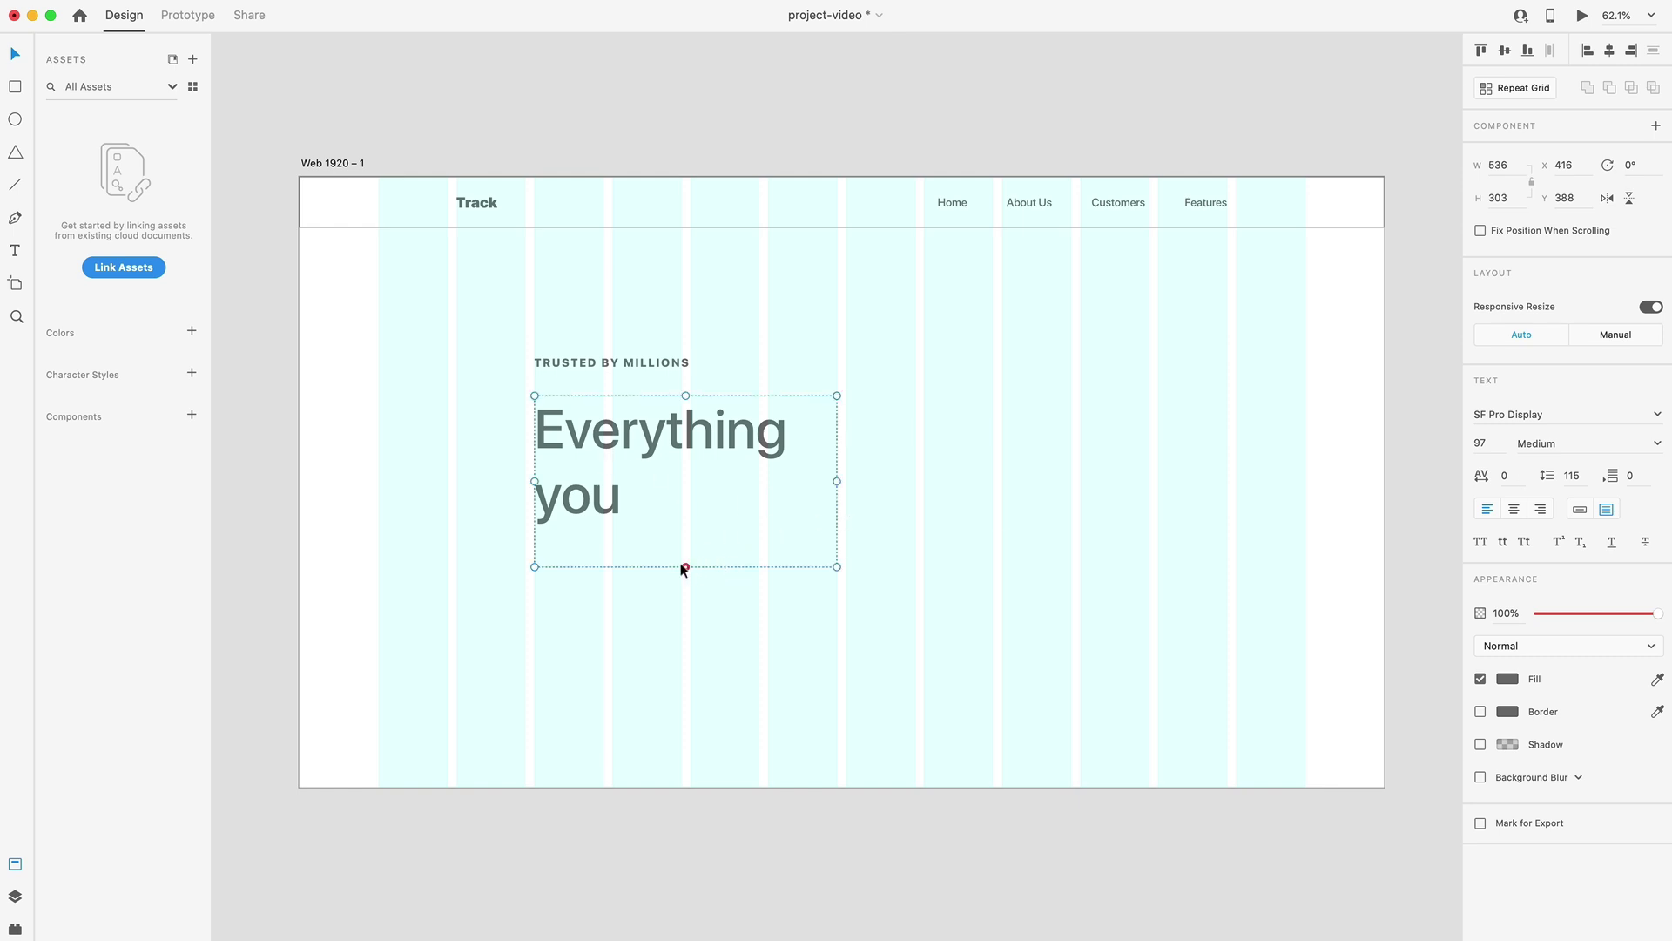
Give the headline 107 line spacing, fit it to three lines, and move it under TRUSTED BY MILLIONS.
{"action": "left_click_drag", "start_coordinate": [686, 566], "coordinate": [686, 786]}
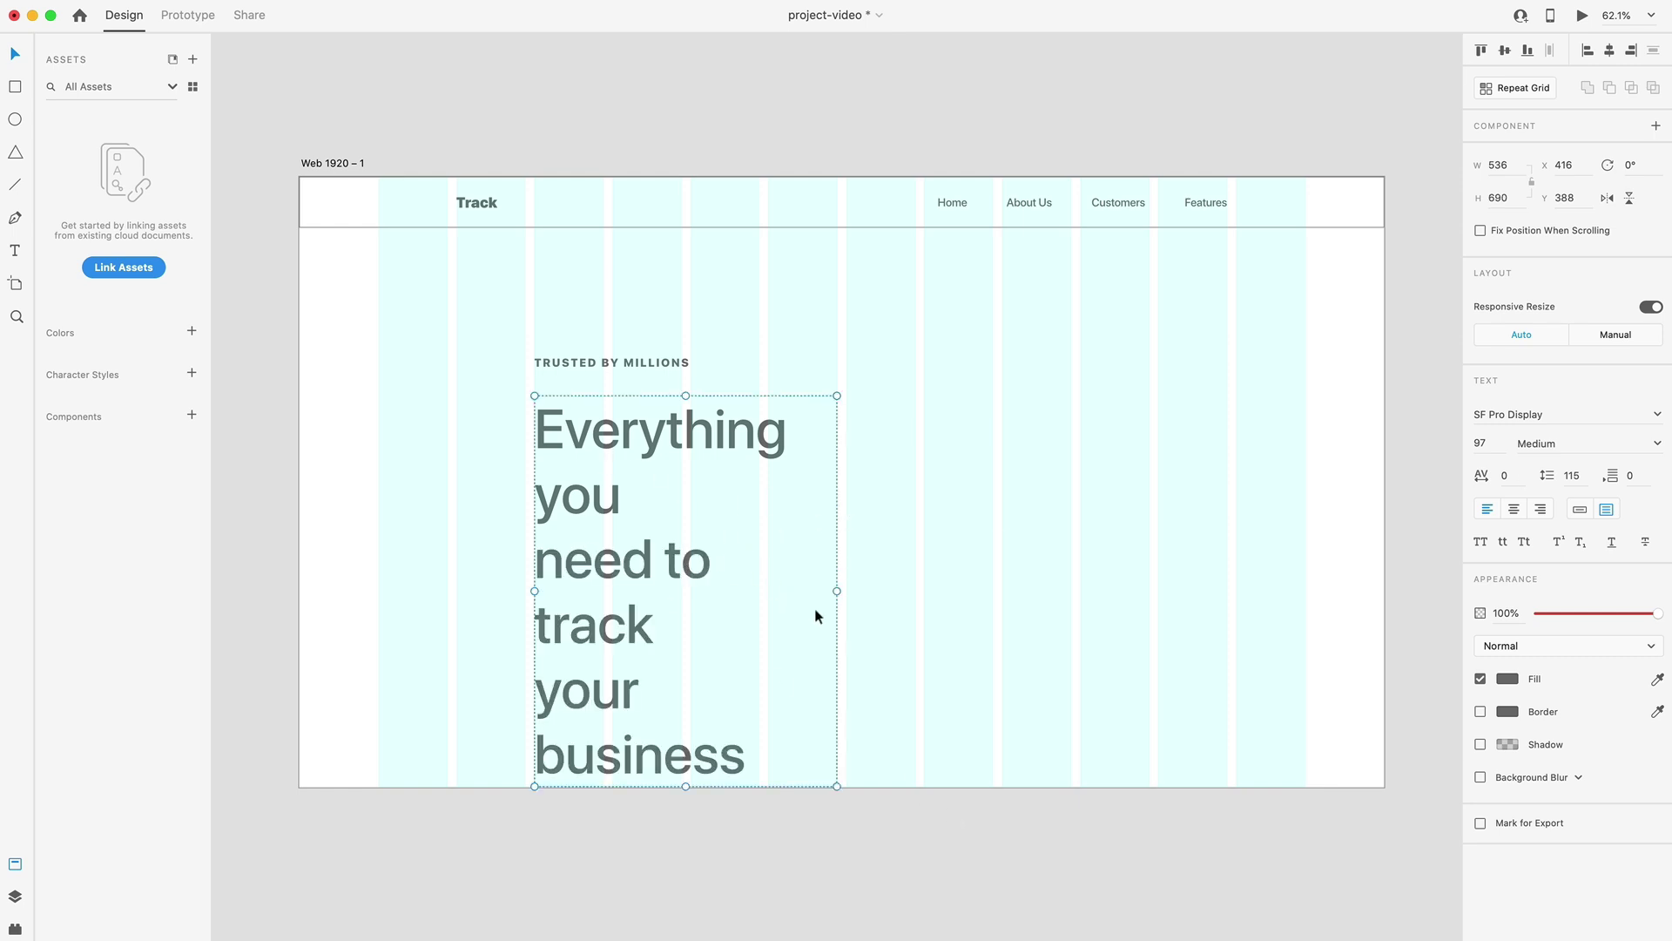
{"action": "left_click", "coordinate": [1582, 475]}
{"action": "type", "text": "107"}
{"action": "key", "text": "Return"}
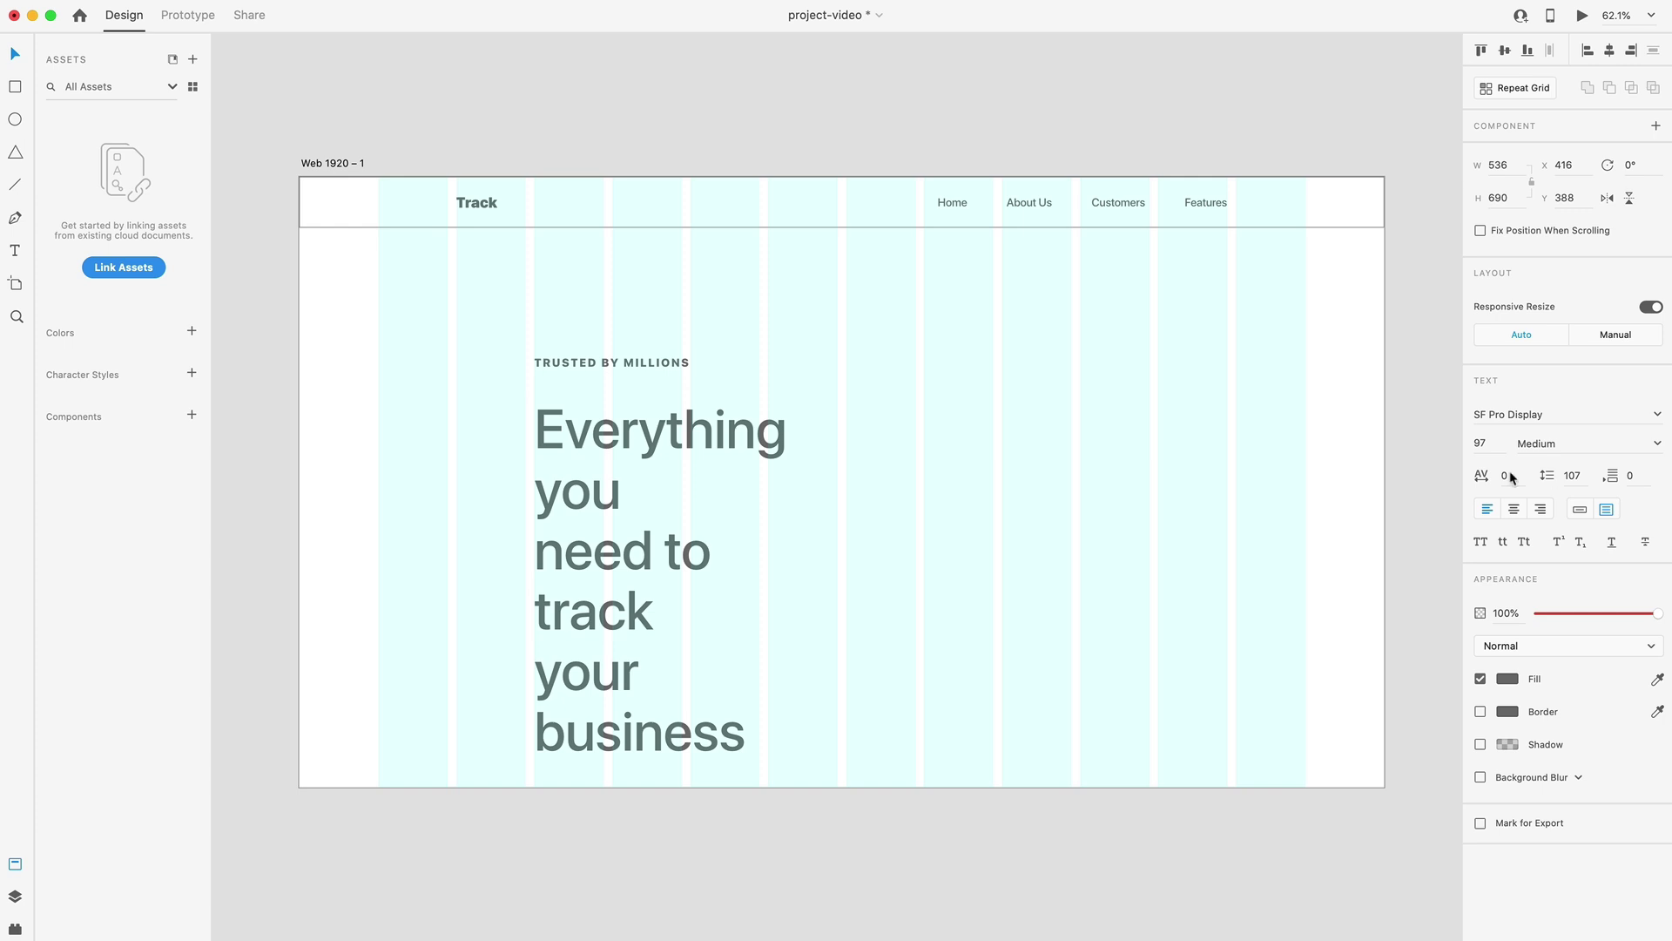
{"action": "left_click_drag", "start_coordinate": [837, 591], "coordinate": [891, 590]}
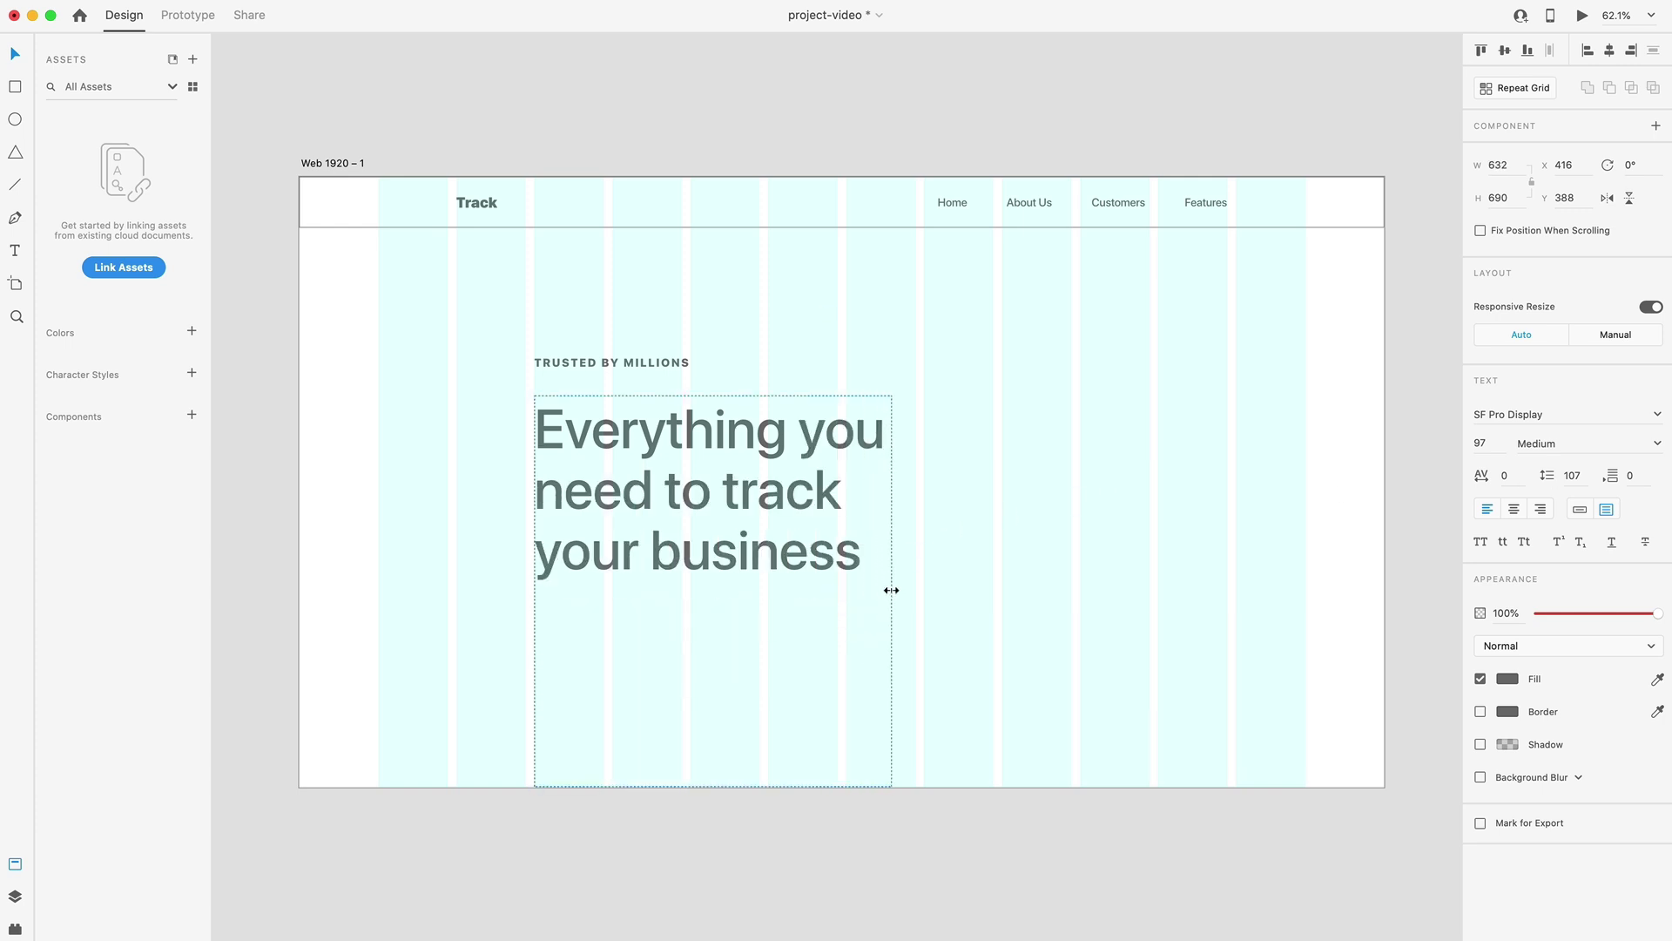
{"action": "double_click", "coordinate": [711, 787]}
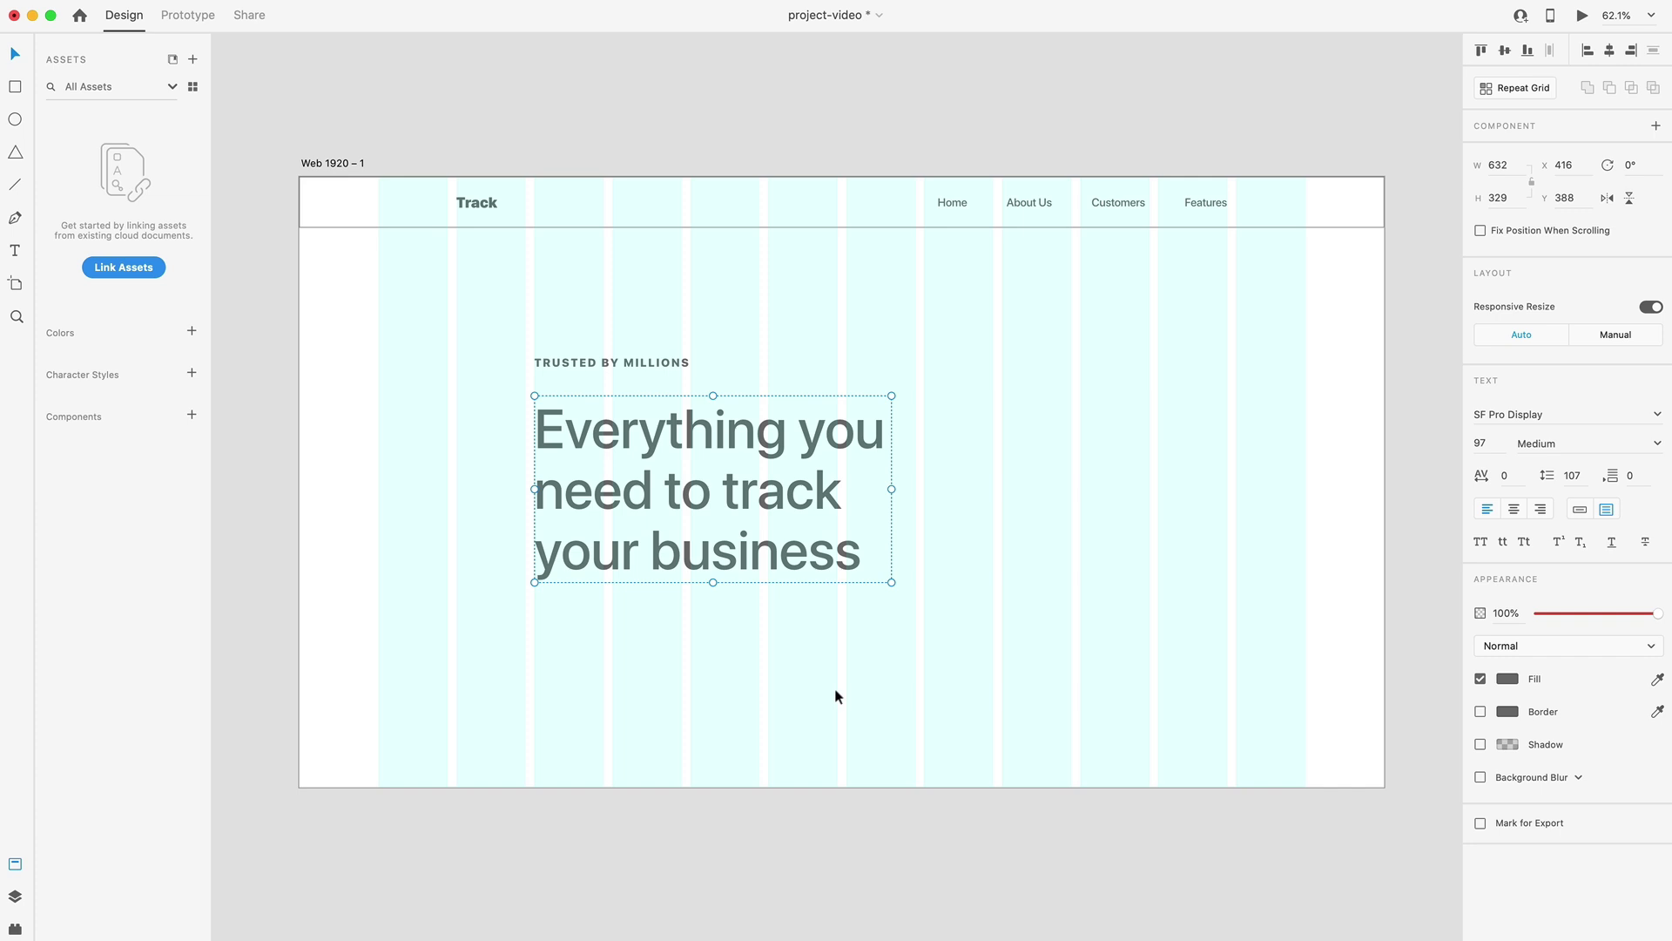
{"action": "left_click_drag", "start_coordinate": [654, 441], "coordinate": [658, 425]}
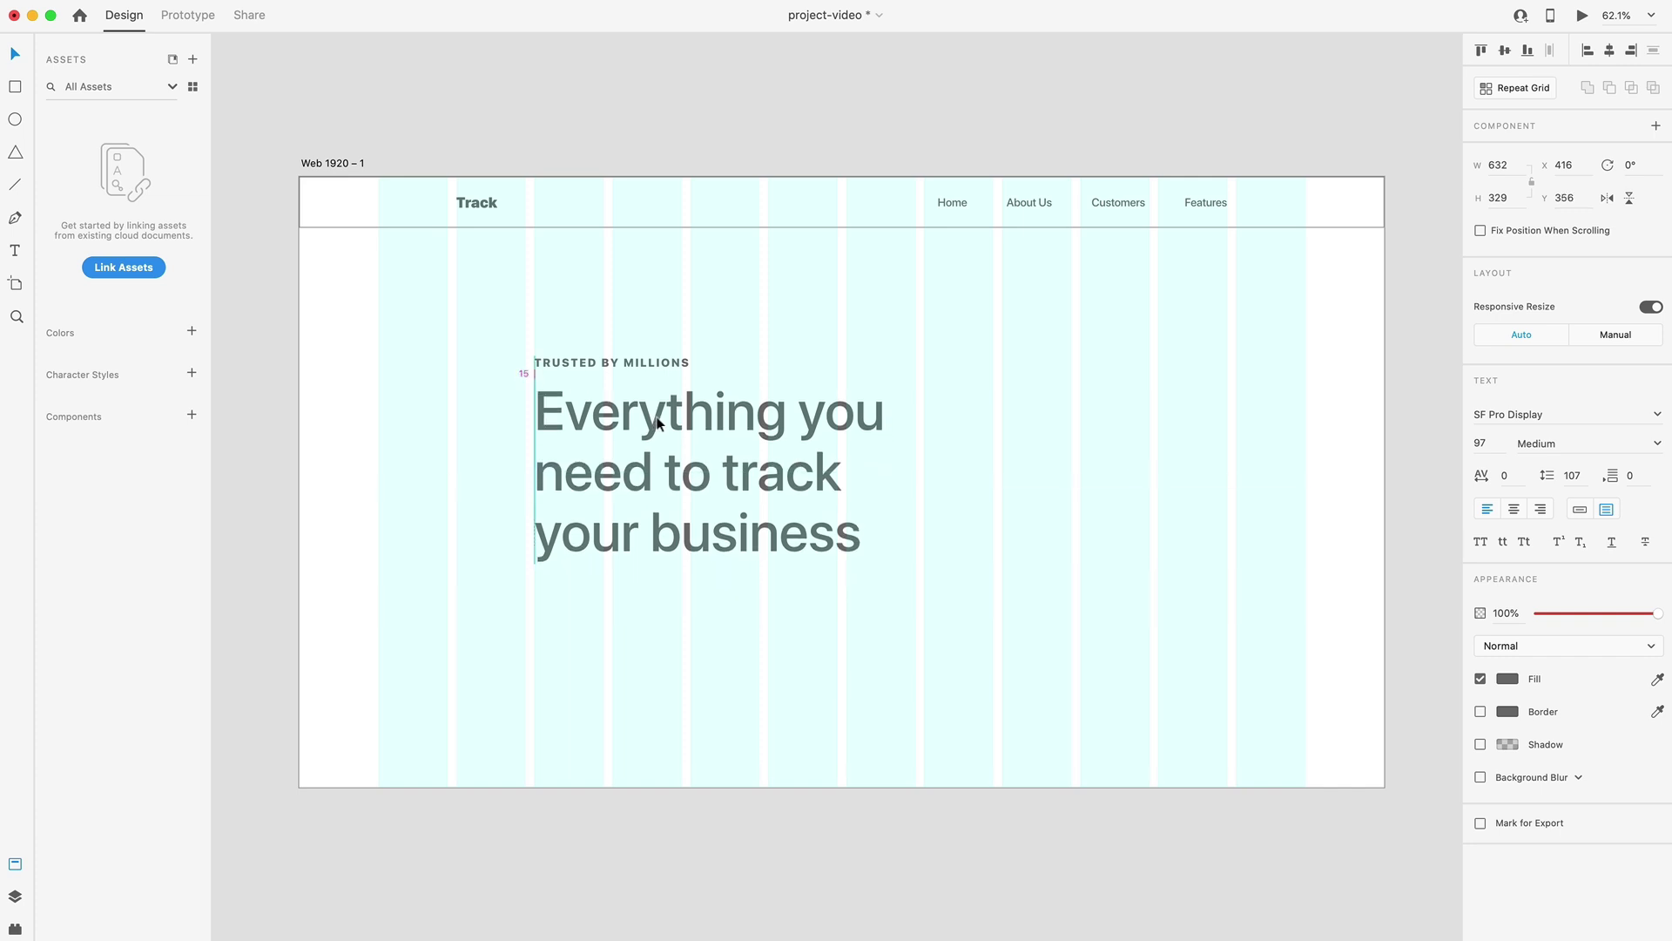
{"action": "key", "text": "Up"}
{"action": "key", "text": "Up"}
{"action": "key", "text": "Up"}
{"action": "key", "text": "Up"}
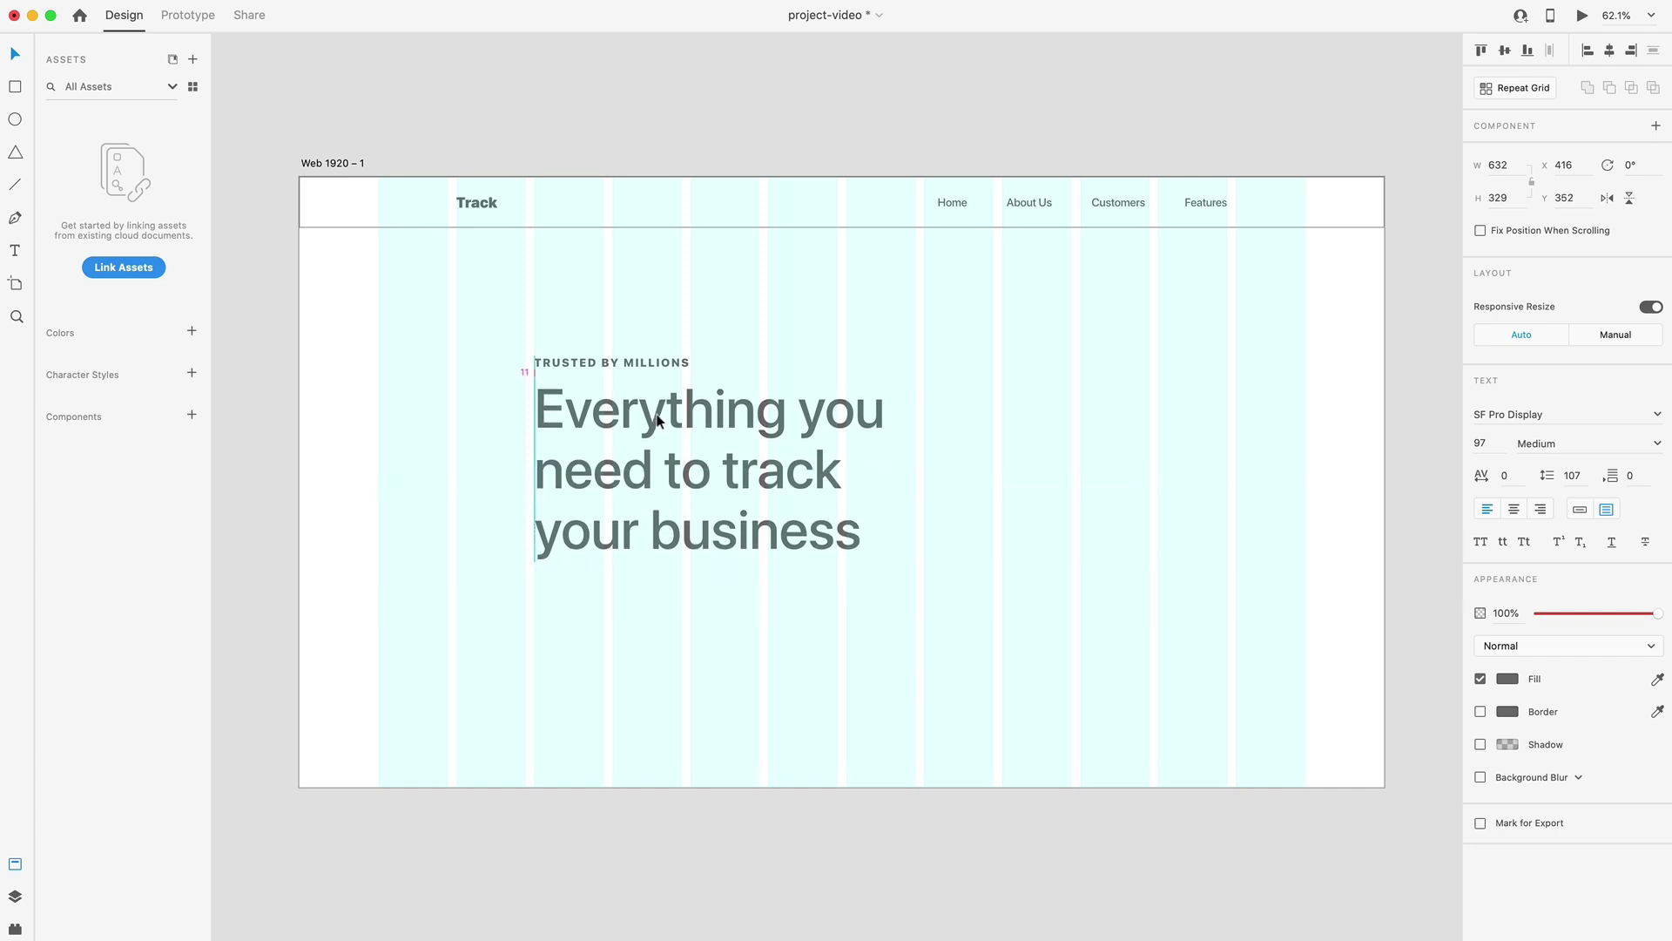
{"action": "key", "text": "Up"}
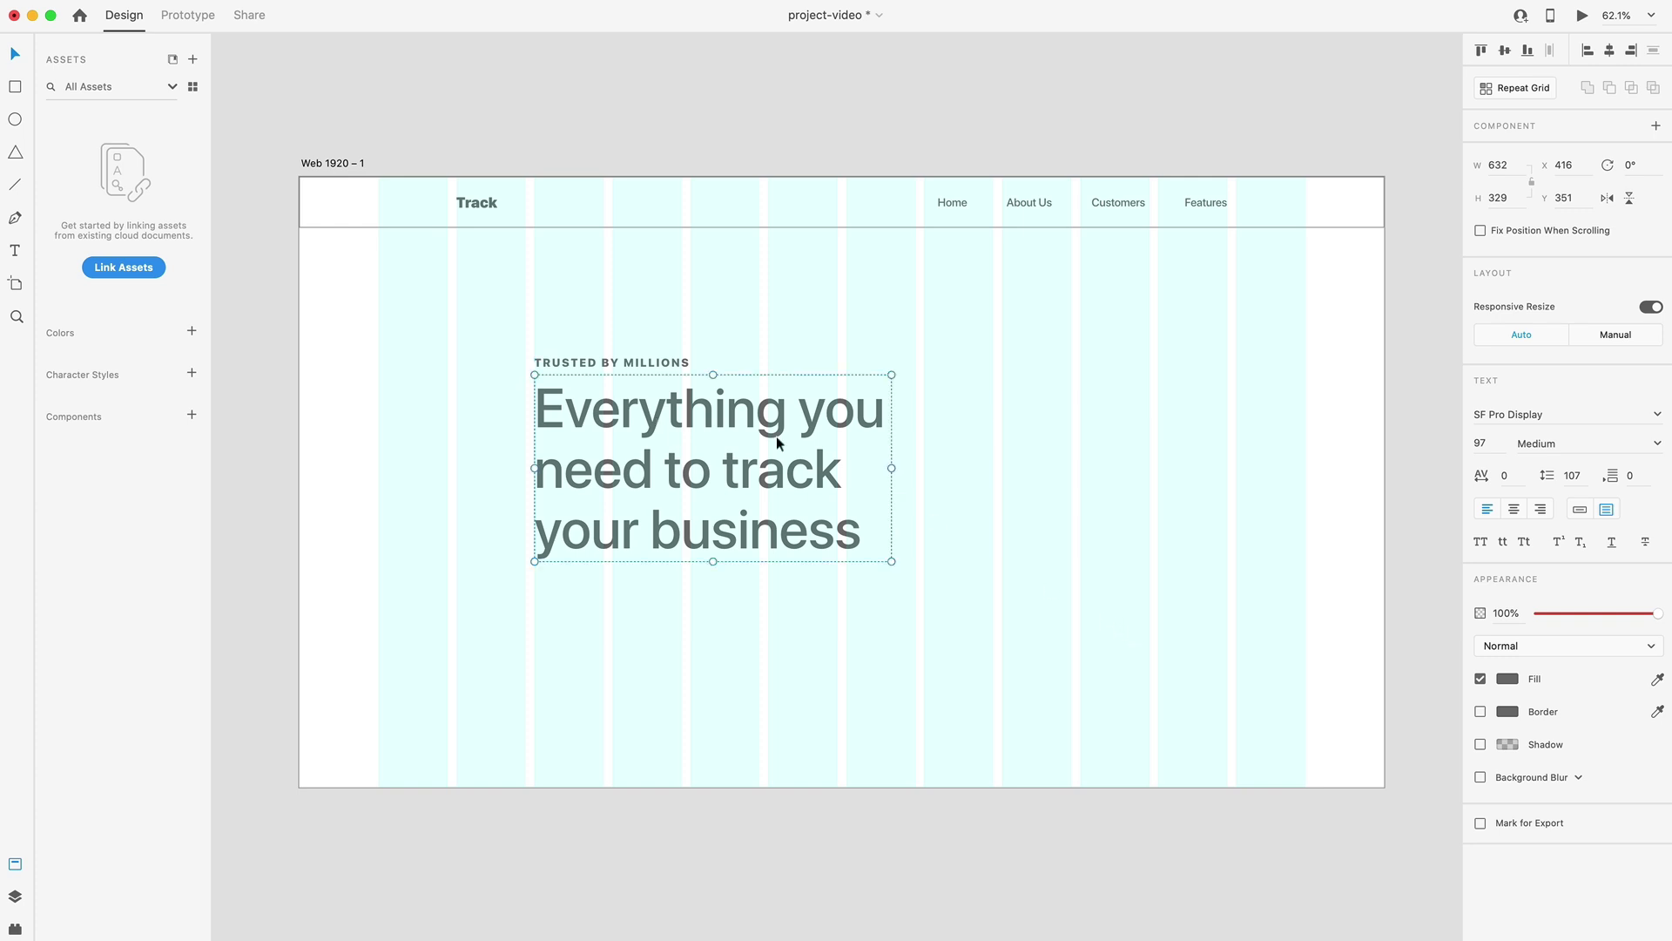
{"action": "left_click", "coordinate": [620, 360]}
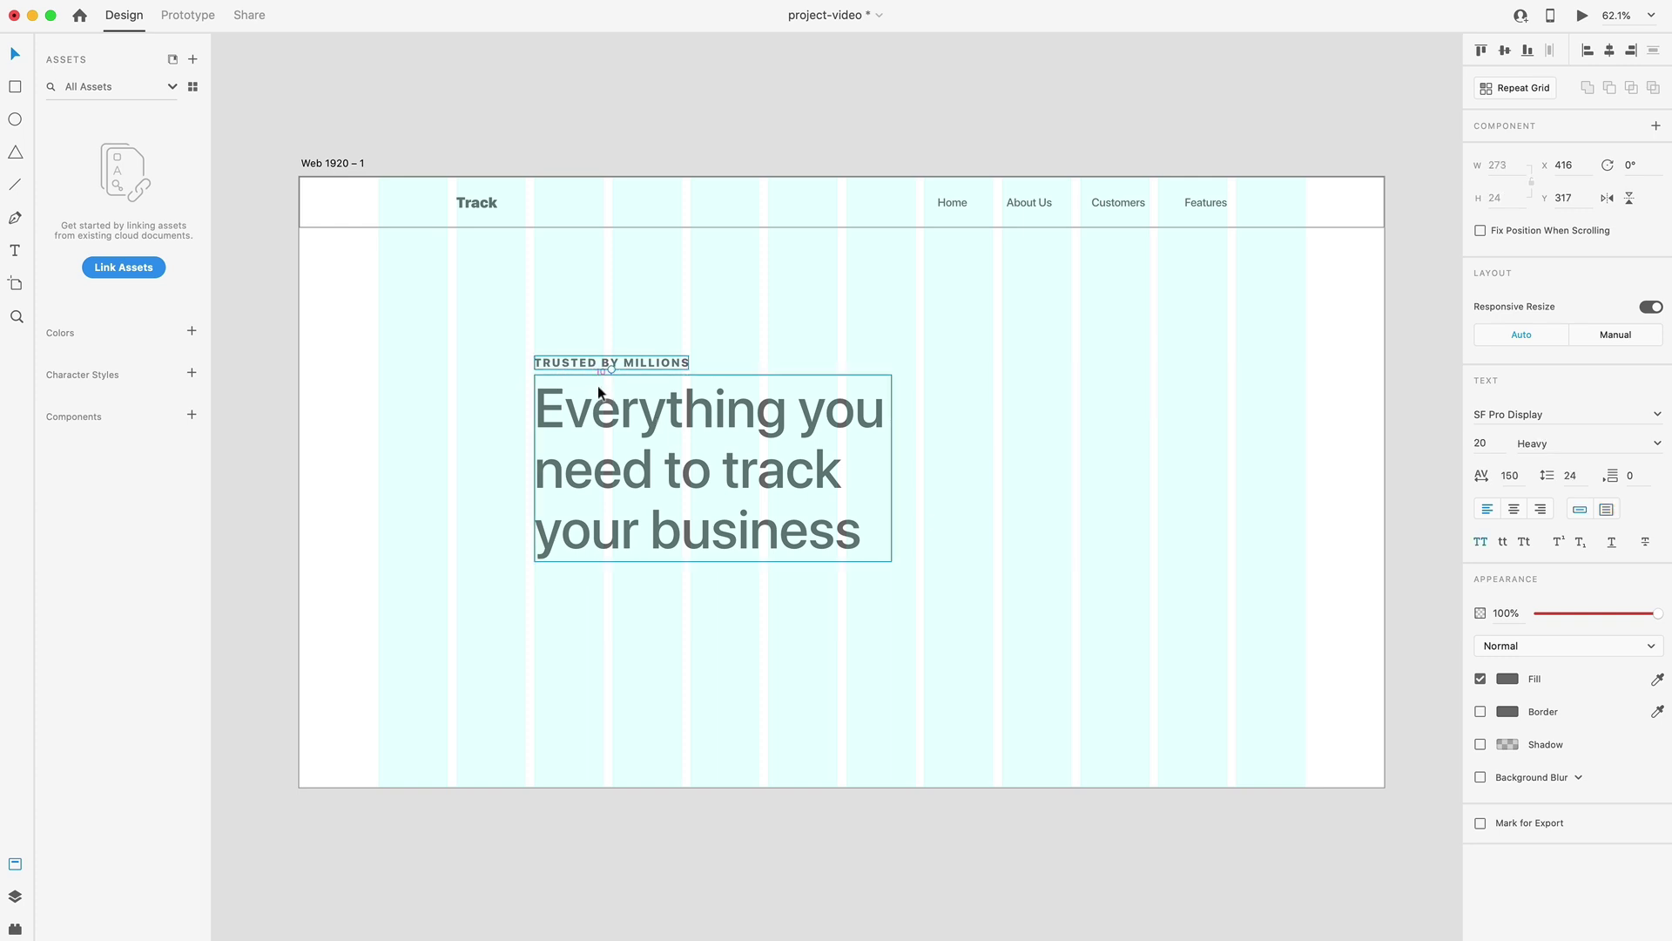
{"action": "left_click", "coordinate": [589, 415]}
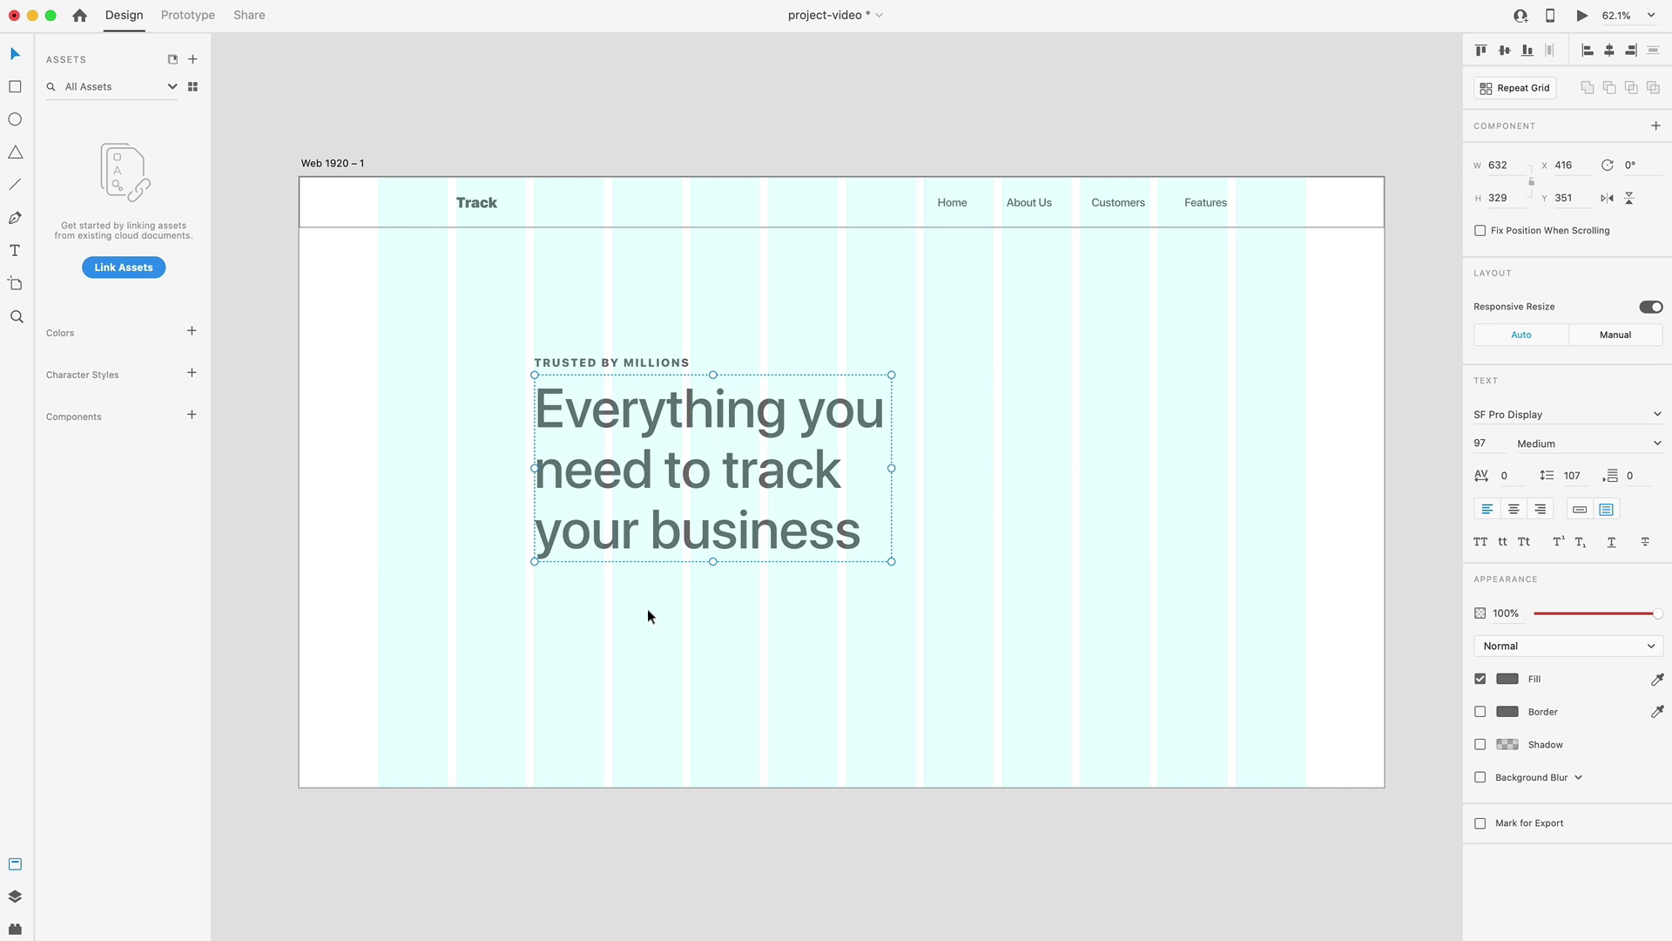
Draw a text area under the headline set to 18 Regular with 30 line spacing.
{"action": "key", "text": "t"}
{"action": "left_click_drag", "start_coordinate": [534, 599], "coordinate": [836, 690]}
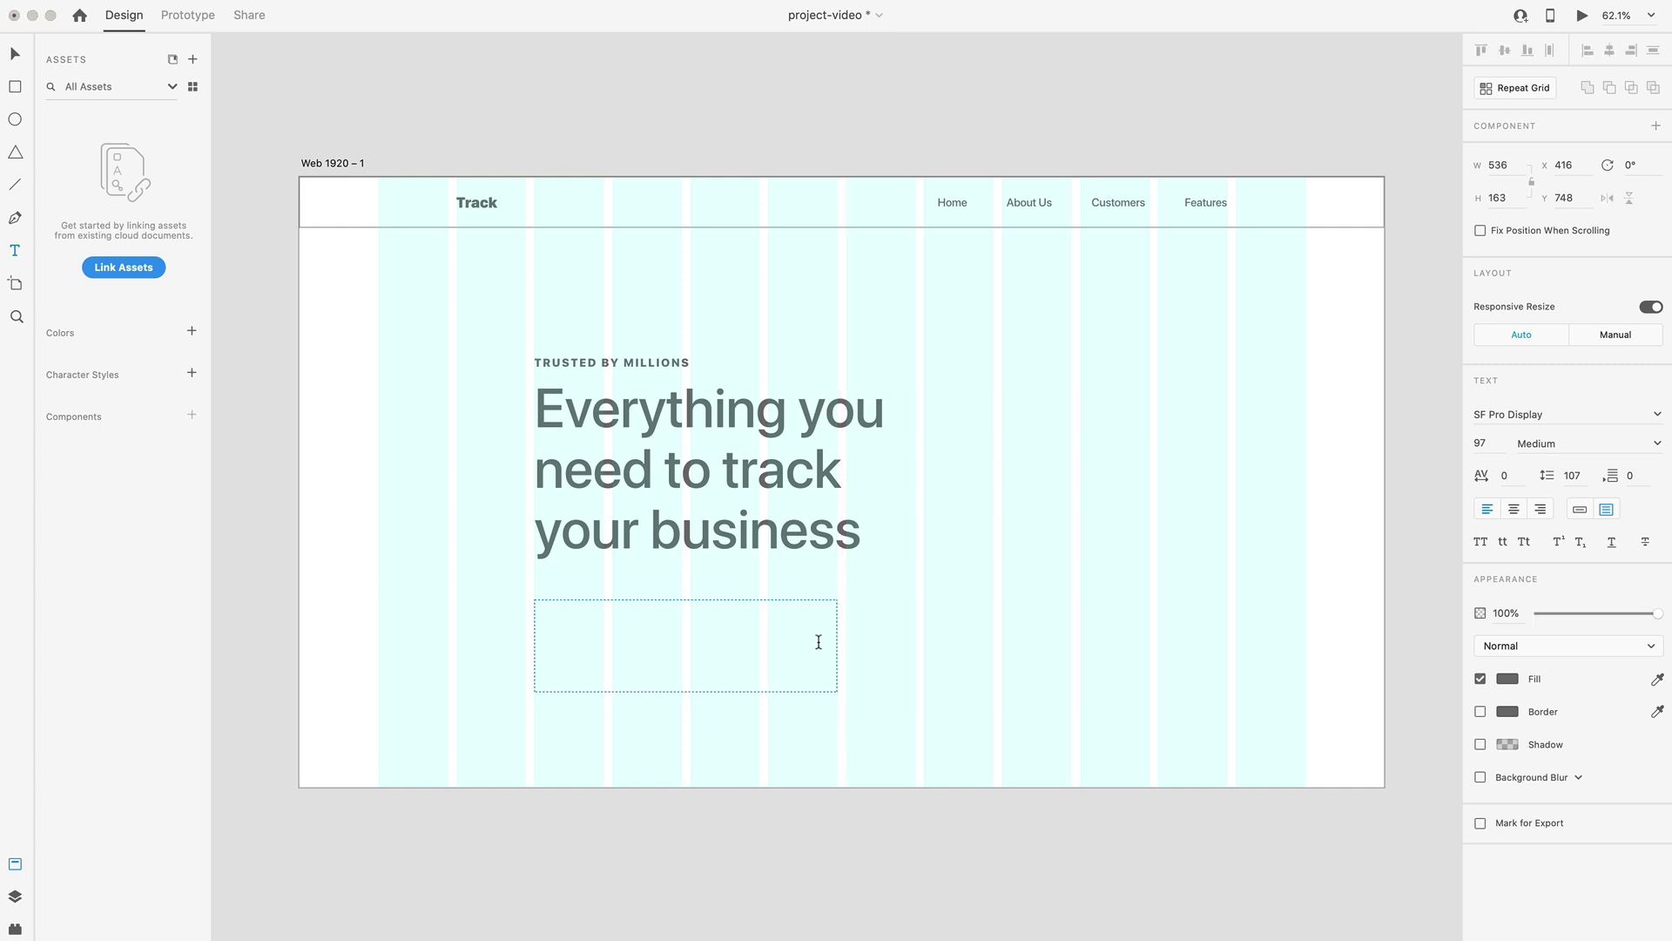
{"action": "type", "text": "a"}
{"action": "left_click", "coordinate": [15, 53]}
{"action": "left_click", "coordinate": [1491, 443]}
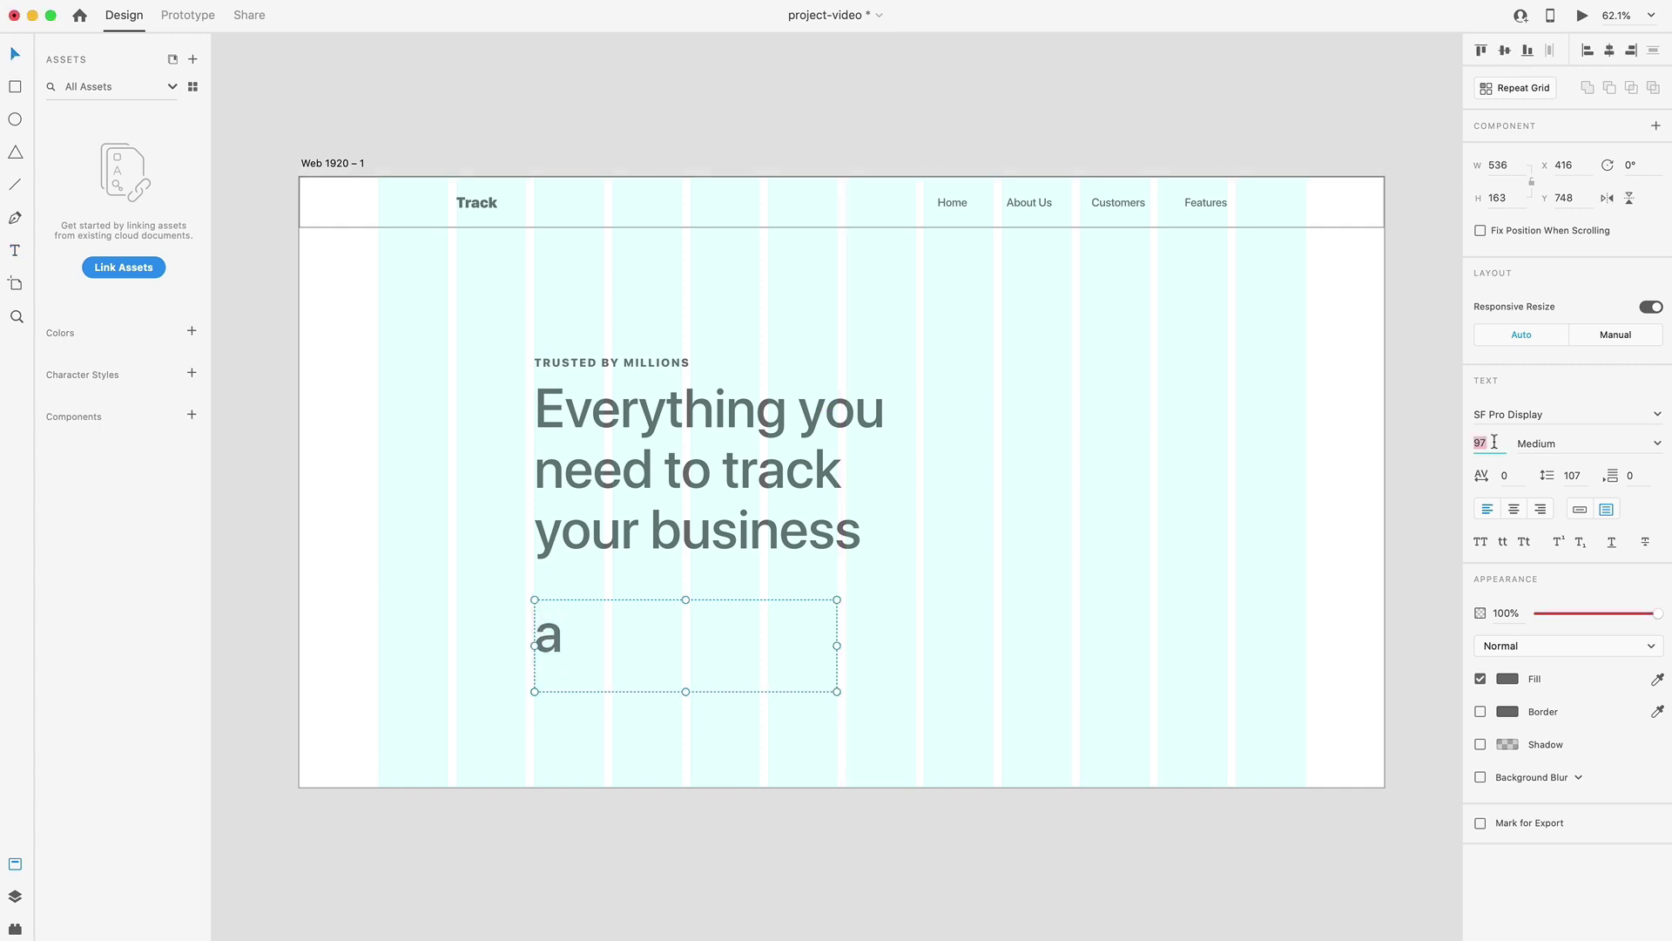
{"action": "type", "text": "18"}
{"action": "key", "text": "Return"}
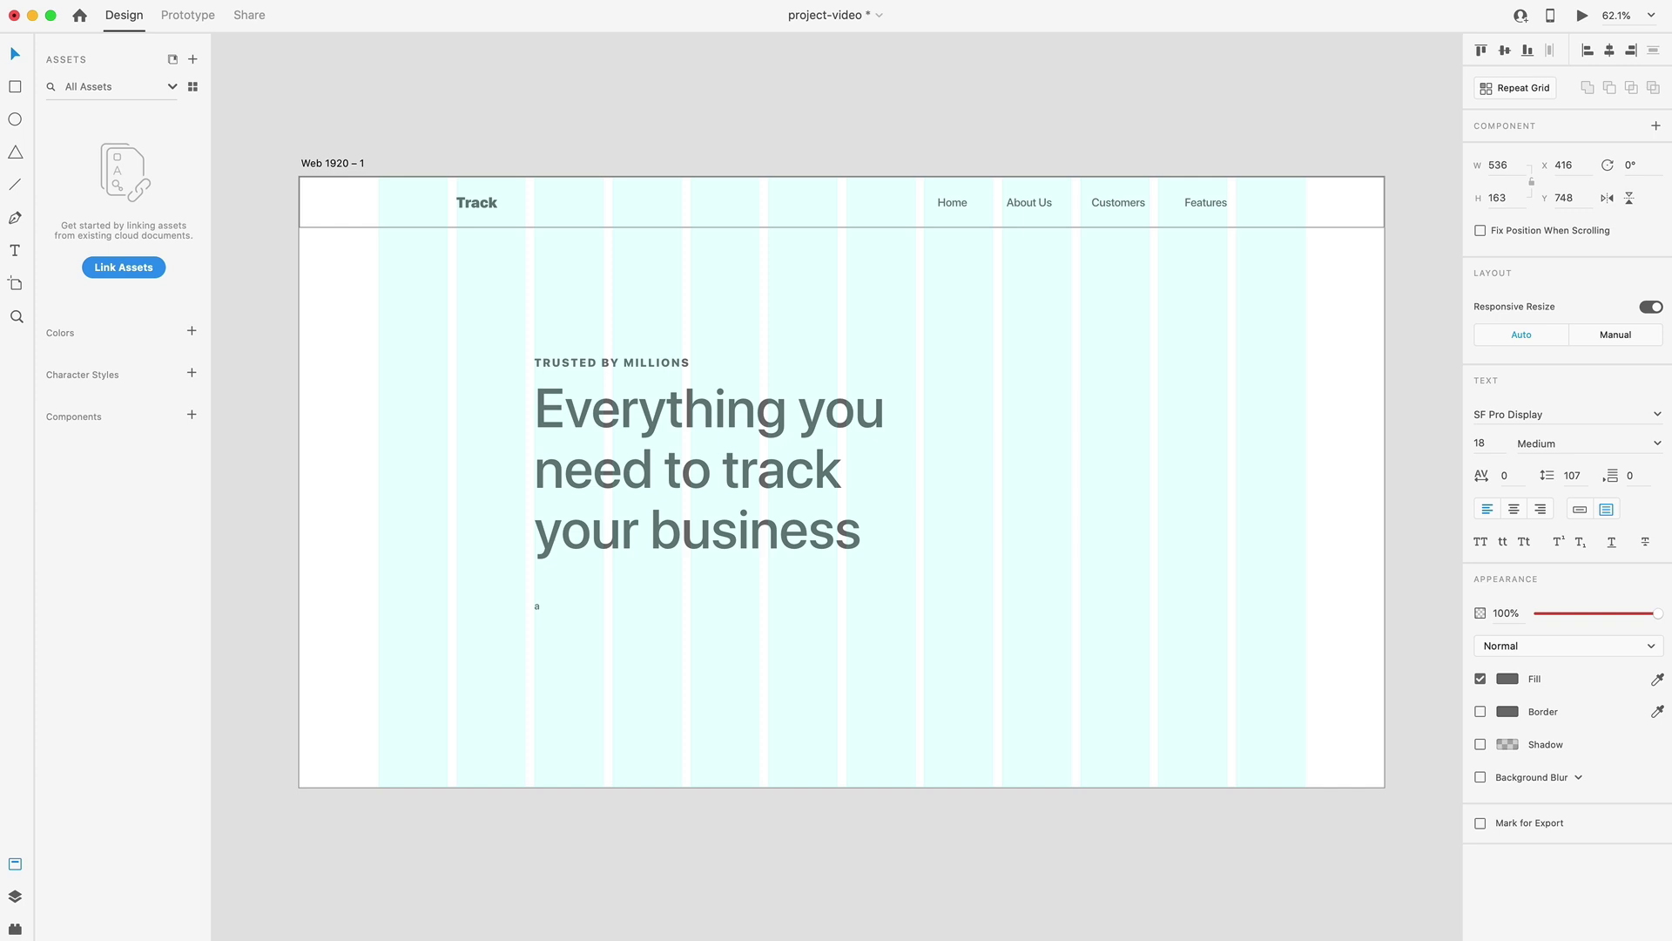
{"action": "left_click", "coordinate": [1604, 443]}
{"action": "type", "text": "Regular"}
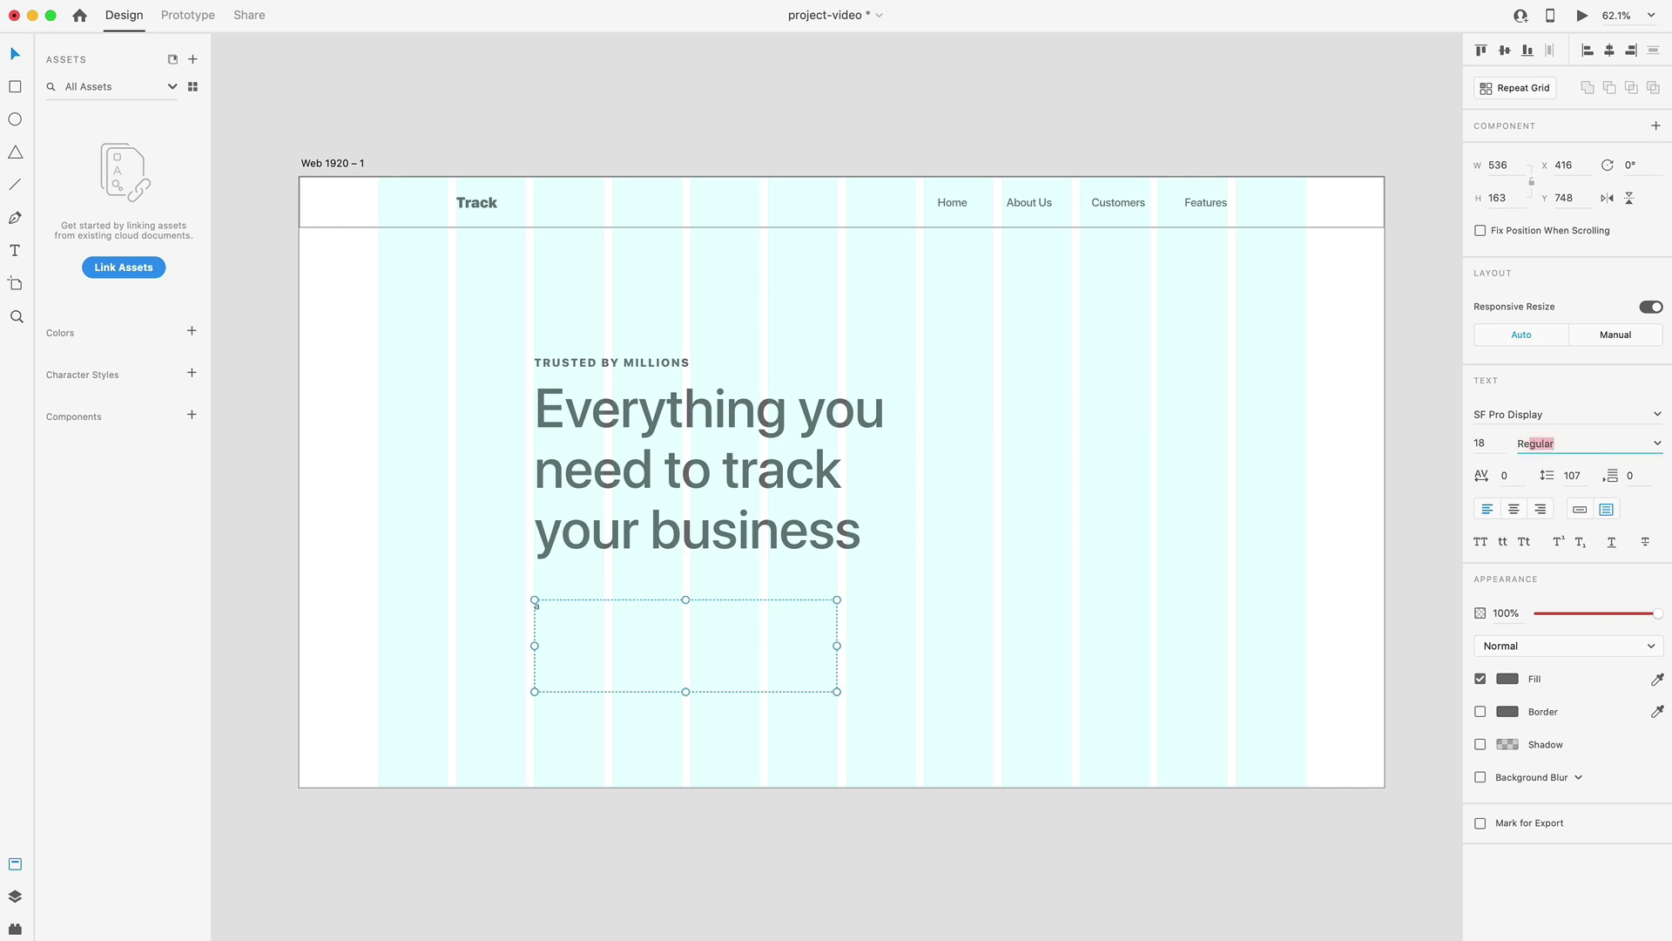
{"action": "key", "text": "Return"}
{"action": "key", "text": "Escape"}
{"action": "left_click", "coordinate": [1574, 475]}
{"action": "type", "text": "30"}
{"action": "key", "text": "Return"}
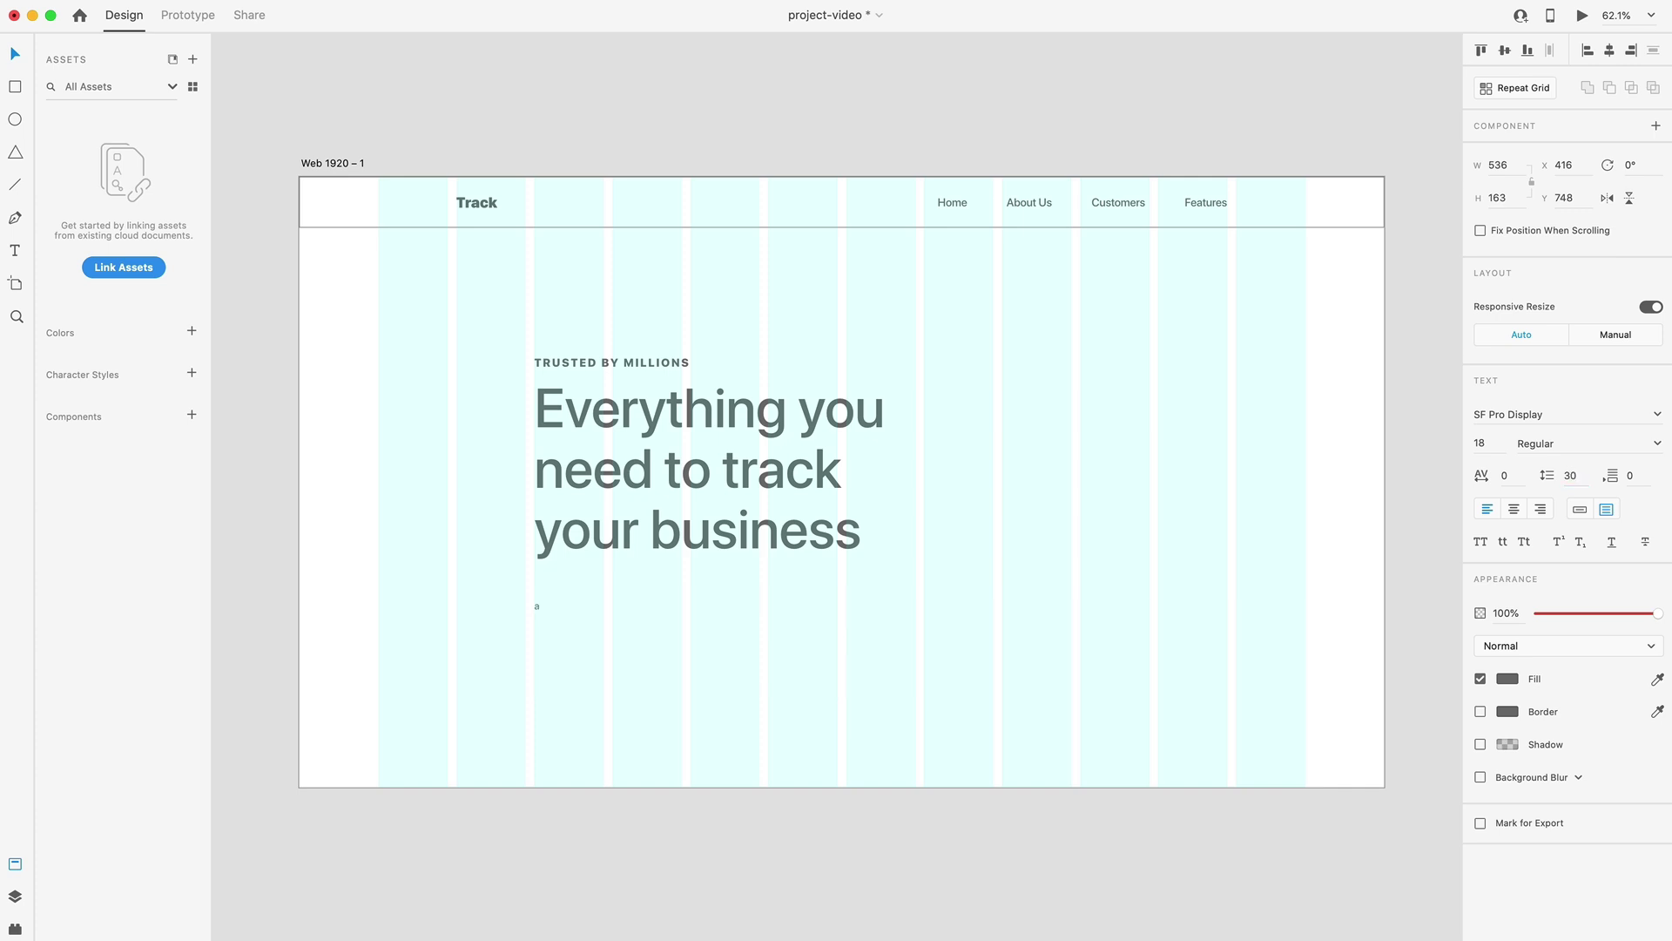
Paste the Phasellus placeholder paragraph, fit it to three lines, and move it closer to the headline.
{"action": "type", "text": "Phasellus dignissim, tellus in pellentesque mollis, mauris orci dignissim nisl, id gravida nunc enim quis nibh. Maecenas convallis eros a ante dignissim, vitae elementum metus facilisis."}
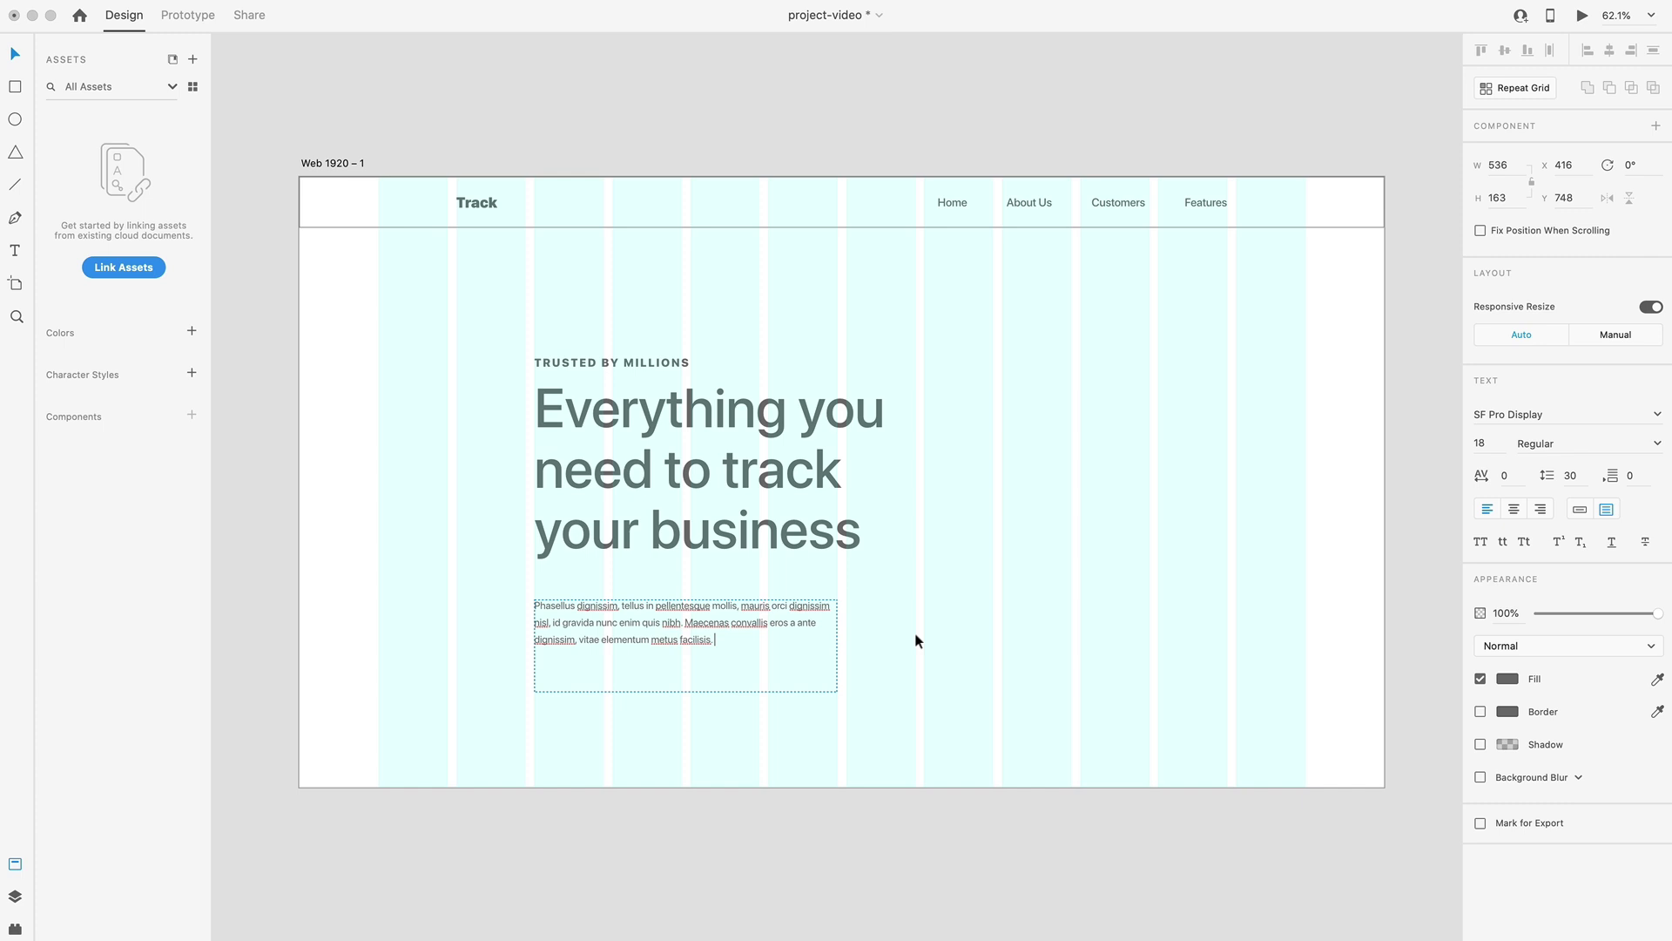
{"action": "double_click", "coordinate": [685, 691]}
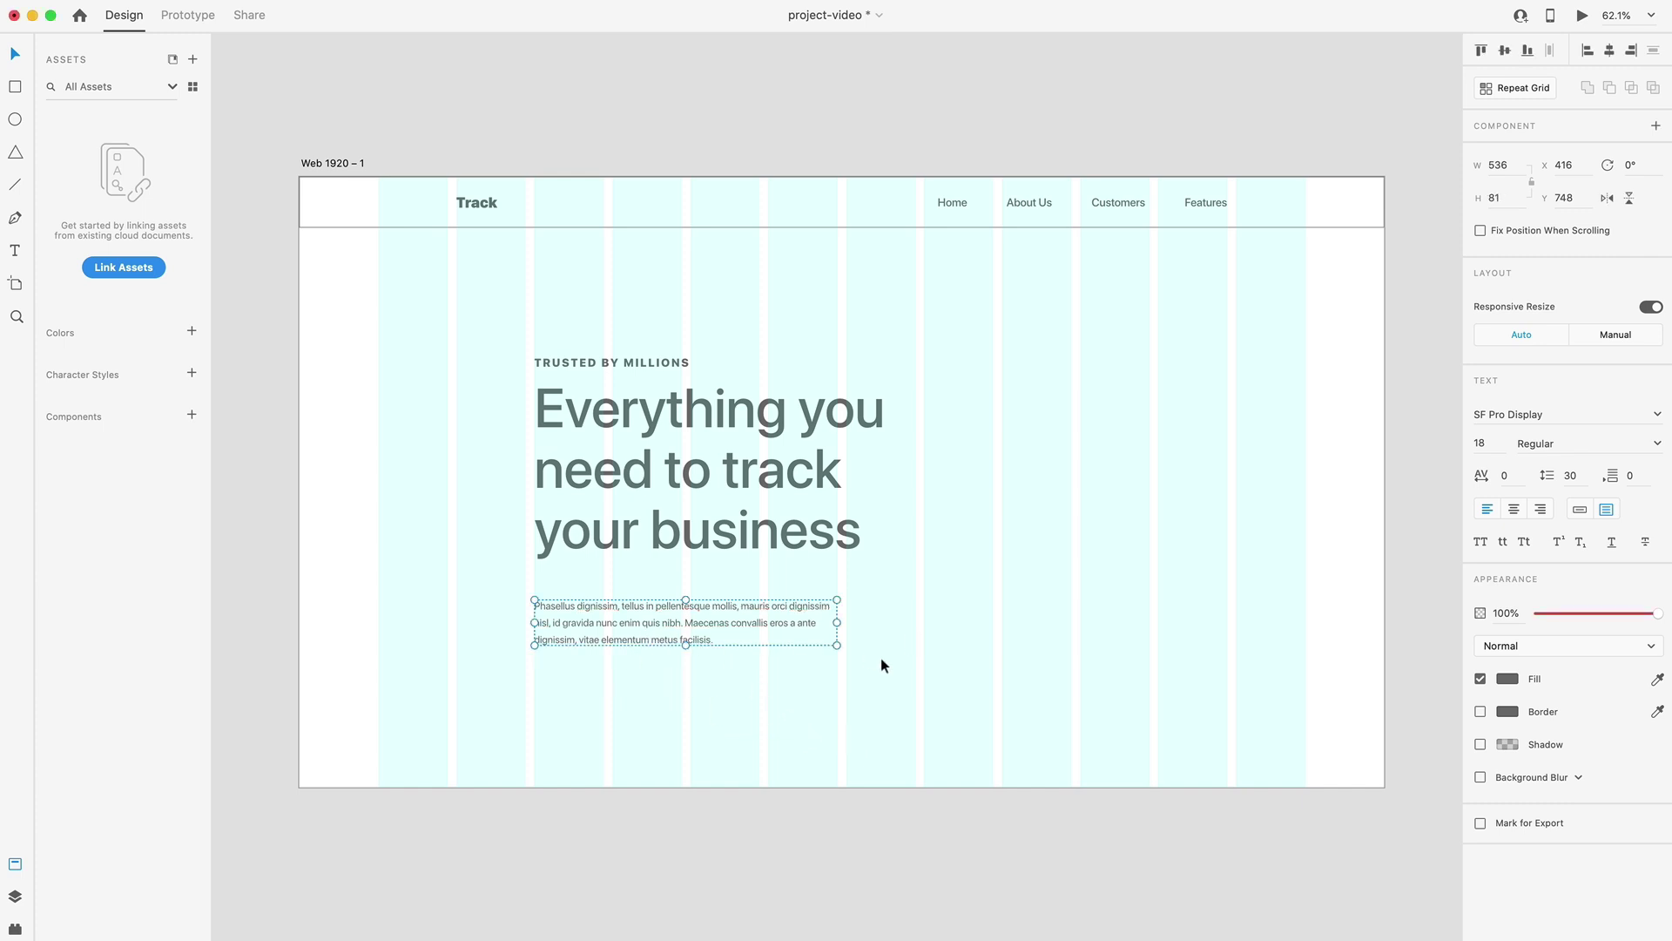
{"action": "left_click_drag", "start_coordinate": [837, 623], "coordinate": [861, 621]}
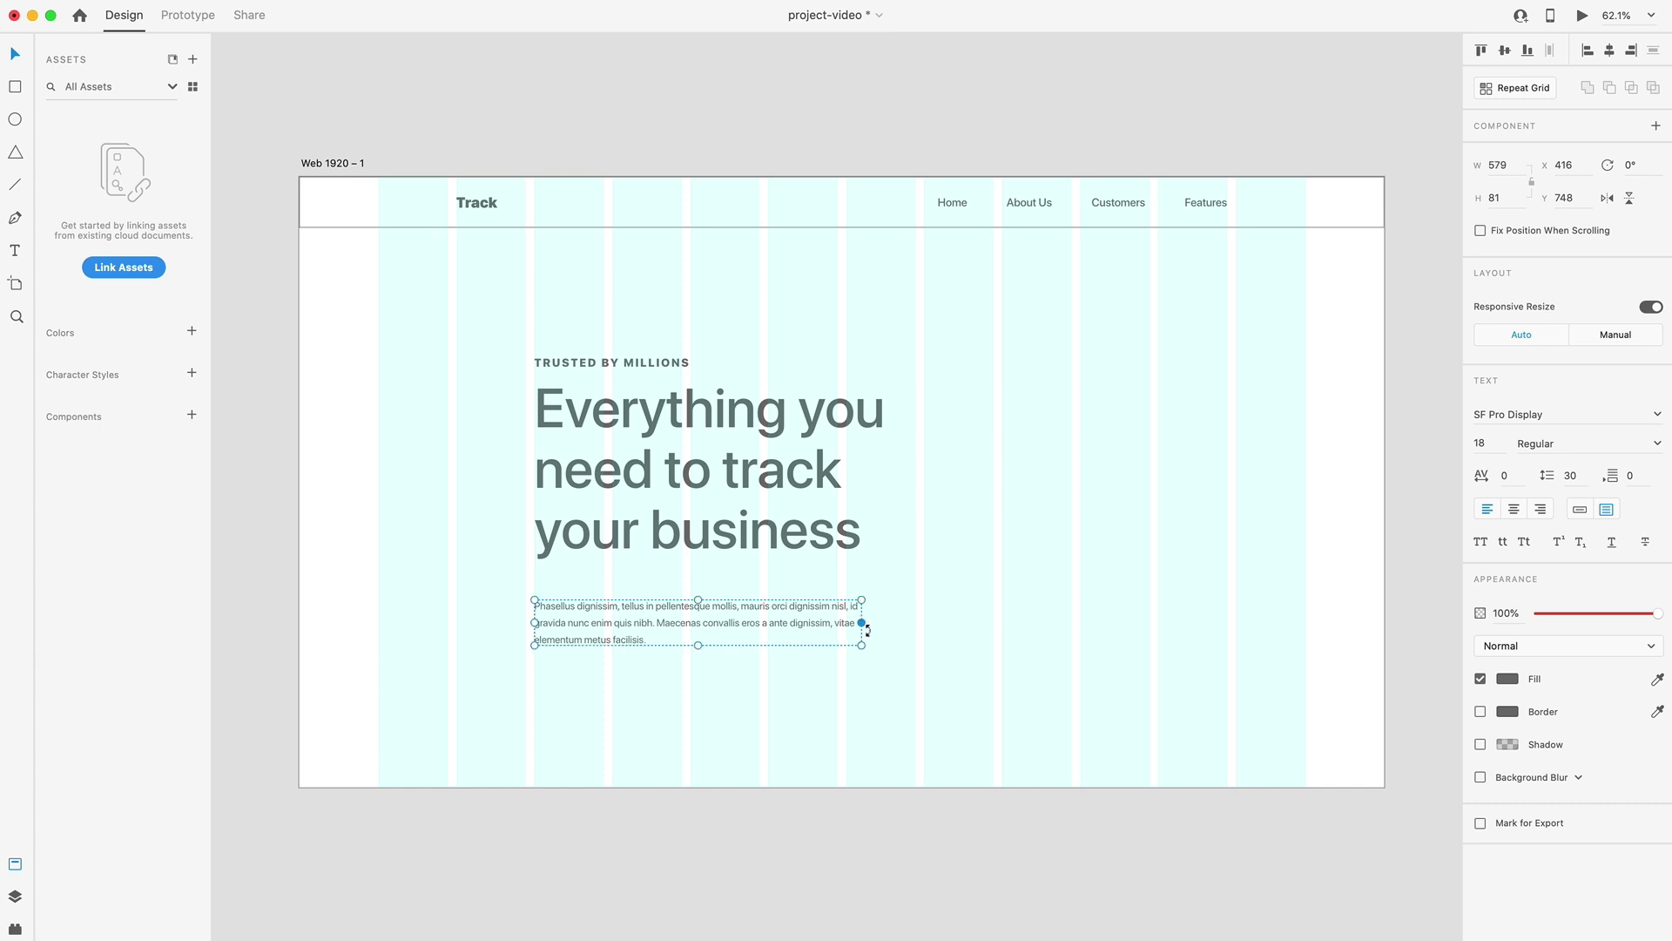
{"action": "left_click", "coordinate": [911, 713]}
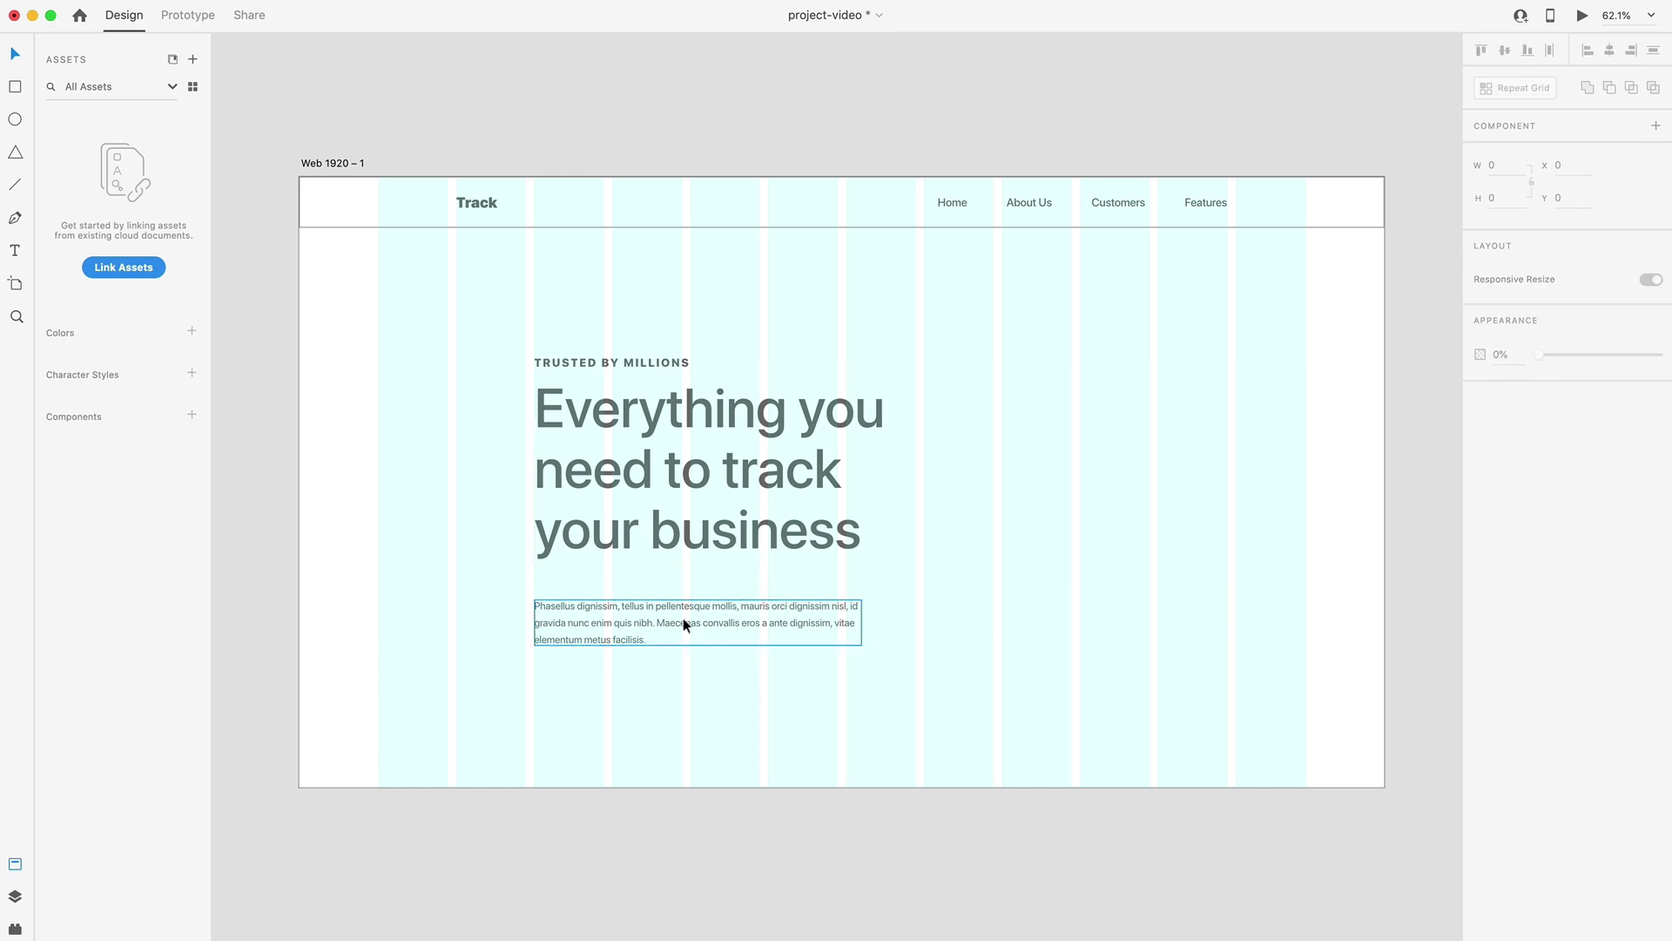
{"action": "left_click_drag", "start_coordinate": [683, 618], "coordinate": [684, 602]}
{"action": "left_click", "coordinate": [973, 694]}
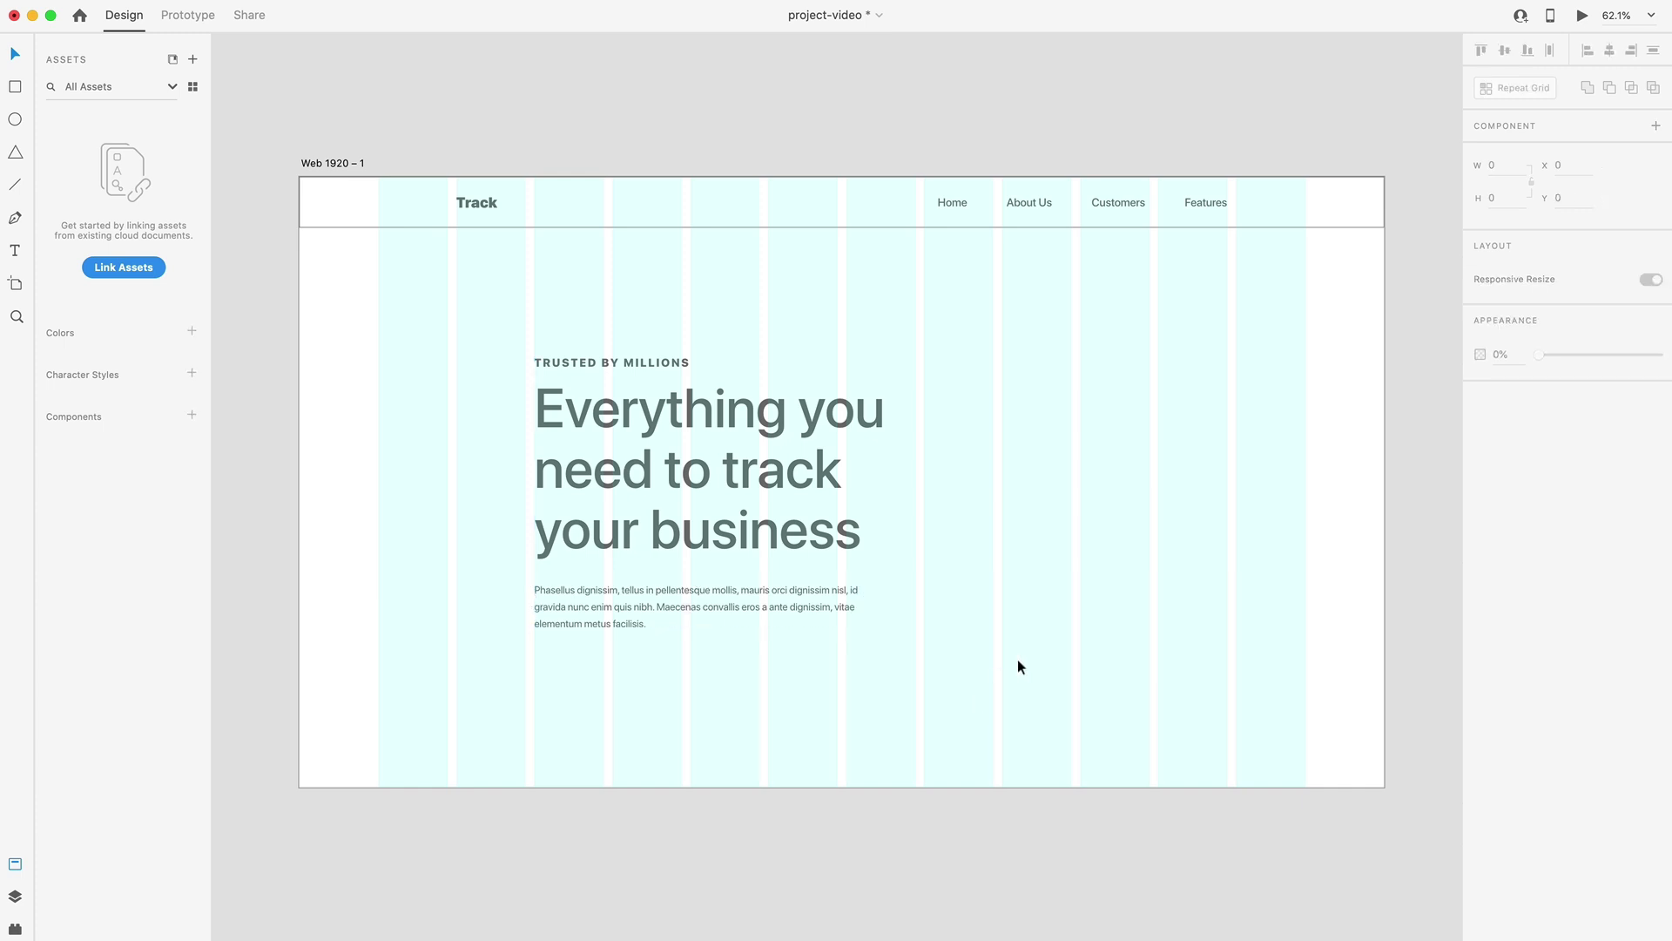
Draw the button rectangle below the paragraph with a placeholder label inside it.
{"action": "left_click", "coordinate": [13, 92]}
{"action": "left_click_drag", "start_coordinate": [534, 660], "coordinate": [681, 714]}
{"action": "key", "text": "t"}
{"action": "left_click", "coordinate": [592, 688]}
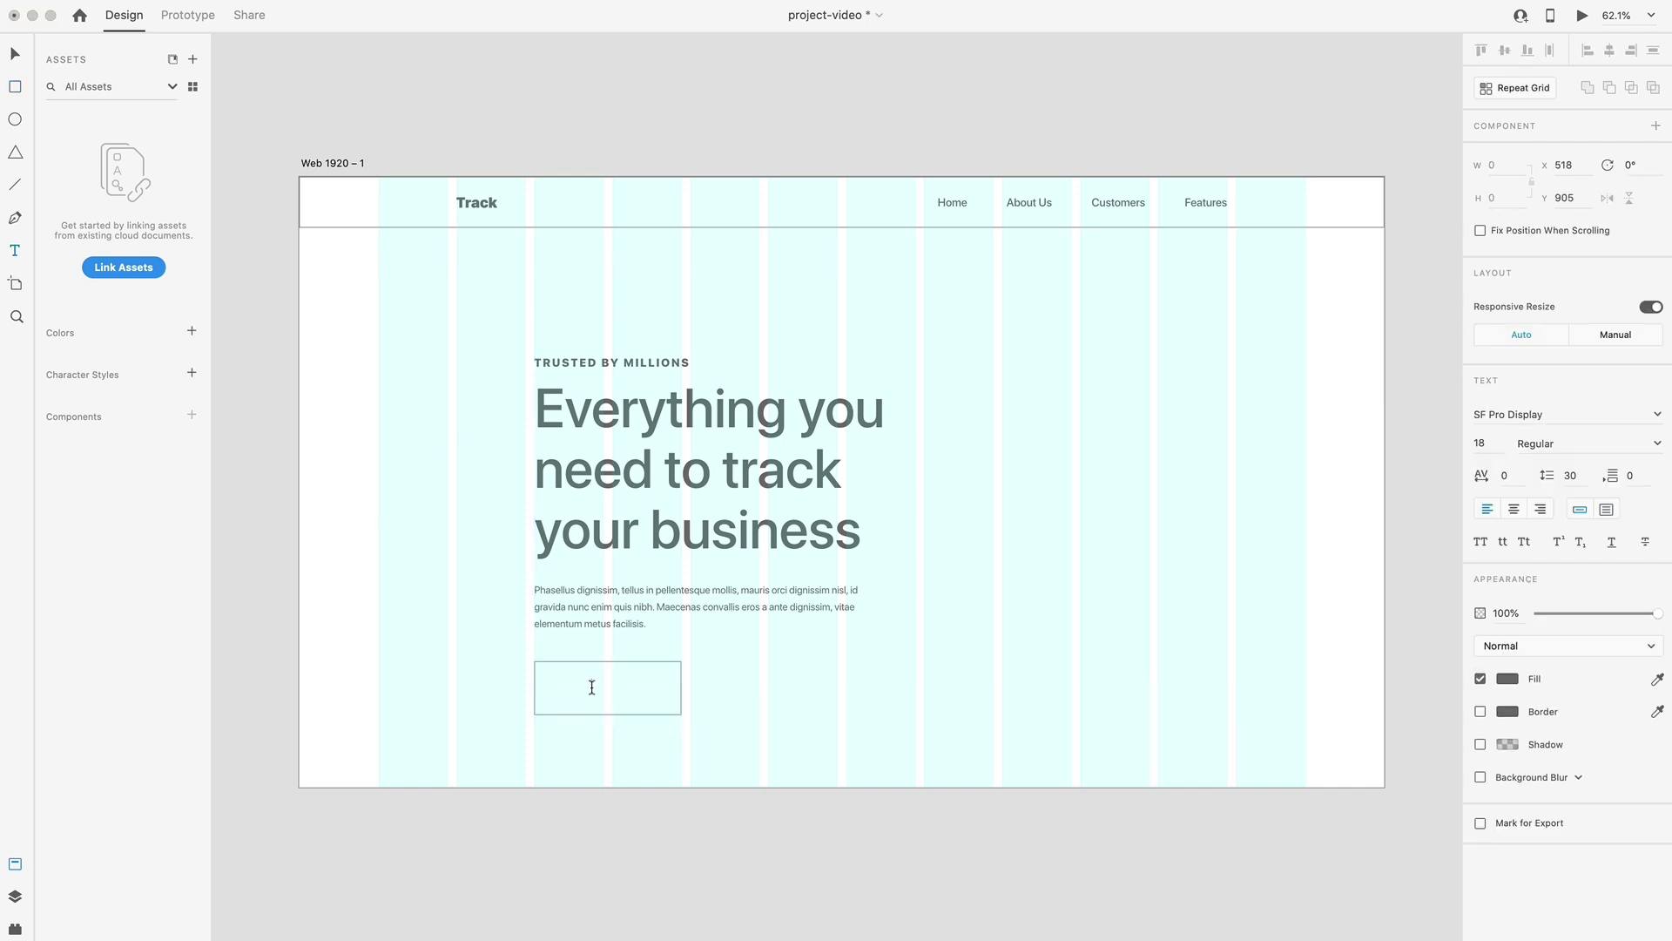
{"action": "type", "text": "adfkj"}
{"action": "key", "text": "Escape"}
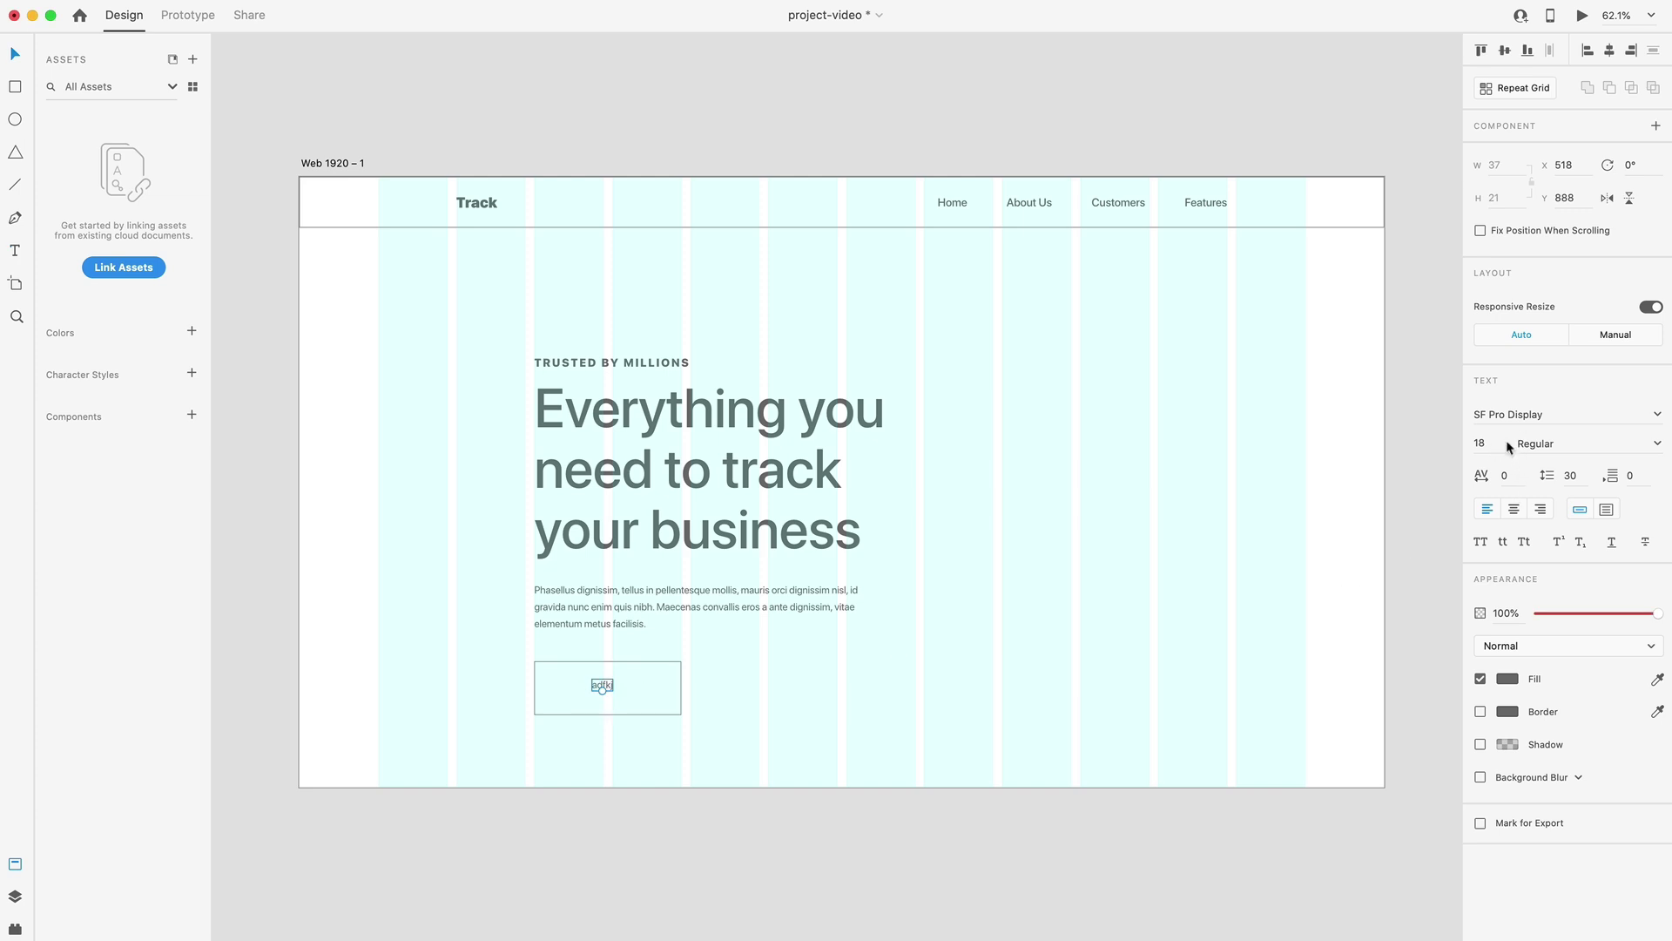
Make the label read 'GIVE IT A TRY' in Bold, 200 letter spacing, centred and uppercase.
{"action": "left_click", "coordinate": [1572, 444]}
{"action": "type", "text": "Bold"}
{"action": "key", "text": "Return"}
{"action": "left_click", "coordinate": [1517, 476]}
{"action": "type", "text": "200"}
{"action": "key", "text": "Return"}
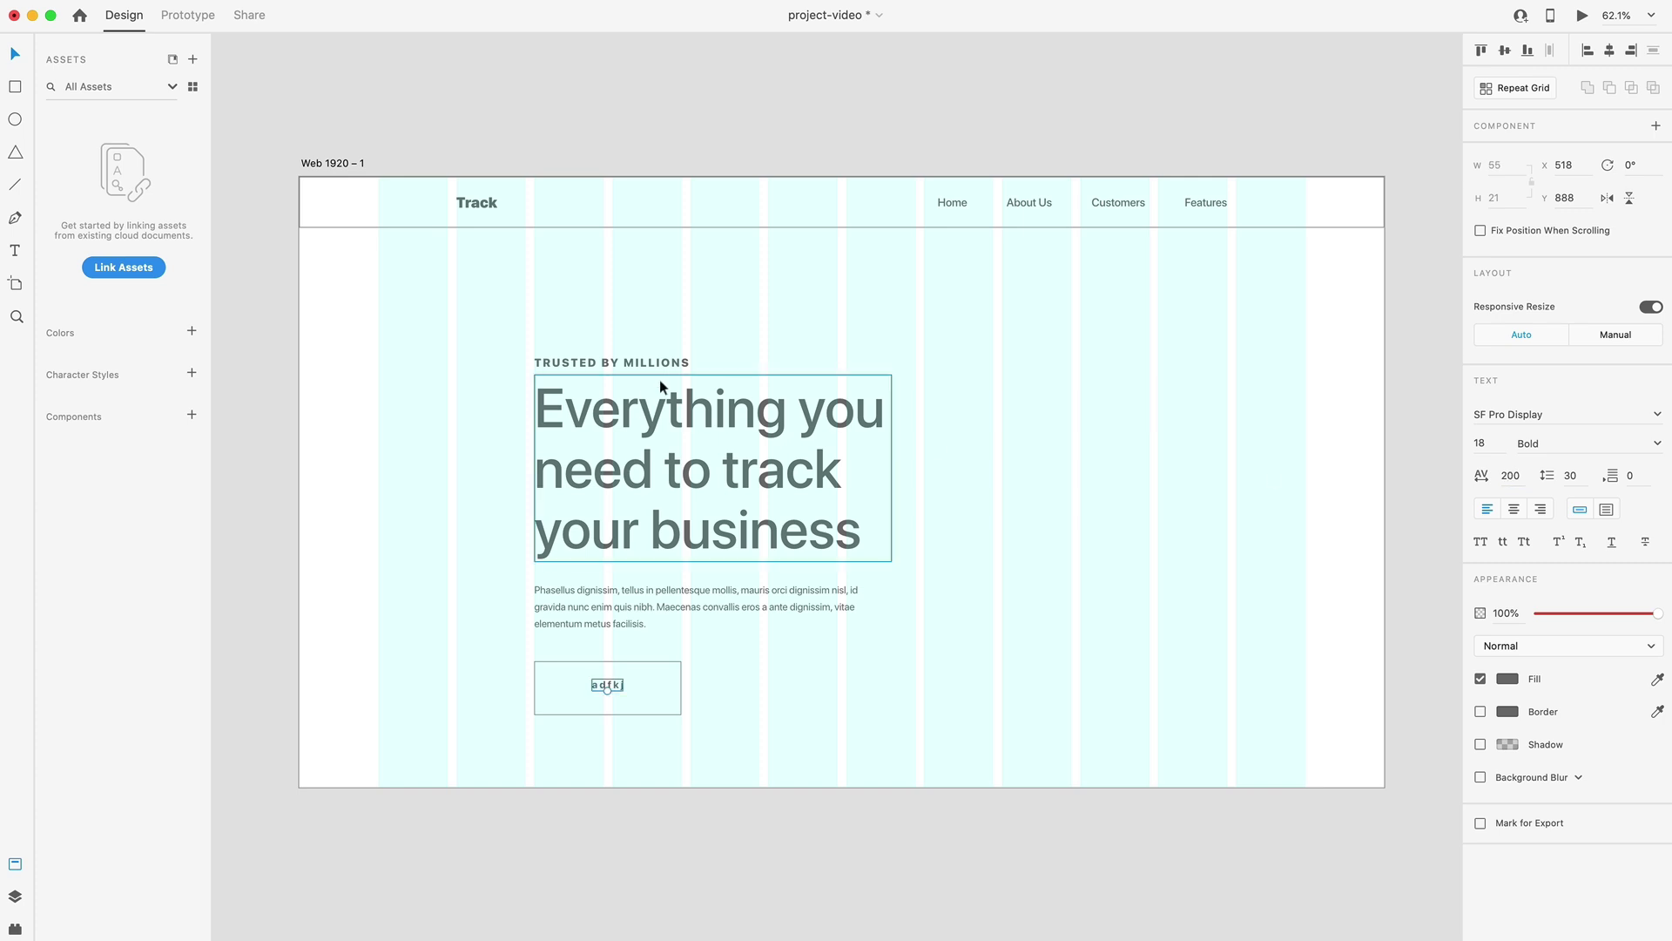
{"action": "left_click", "coordinate": [1514, 510]}
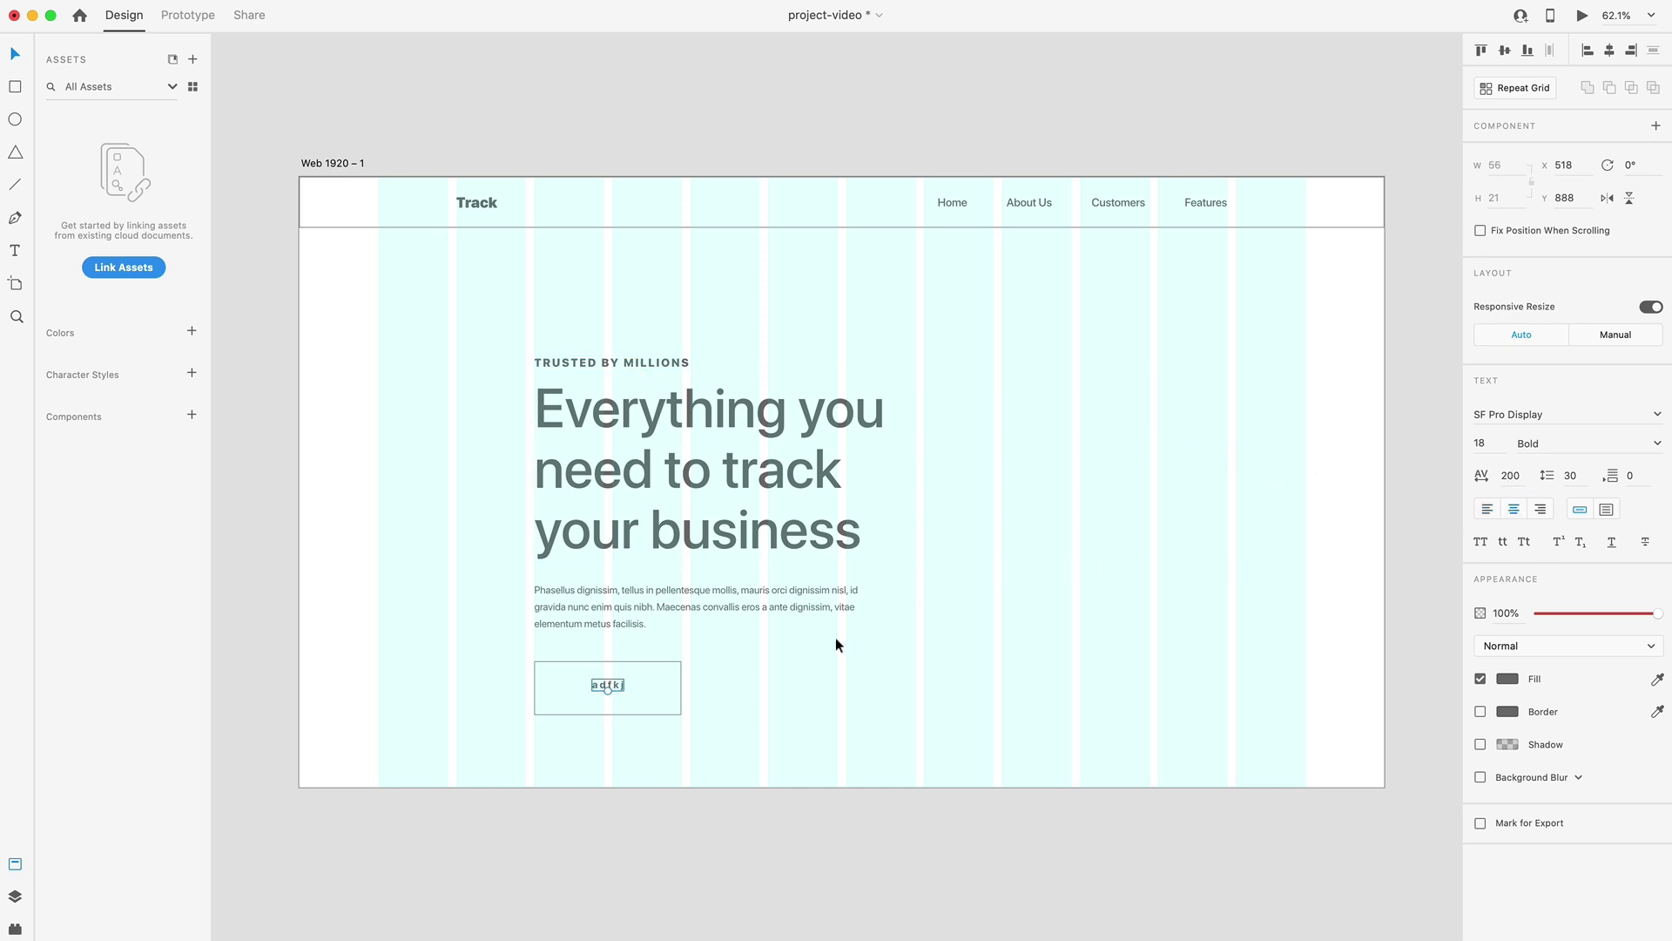
{"action": "double_click", "coordinate": [612, 683]}
{"action": "type", "text": "Give"}
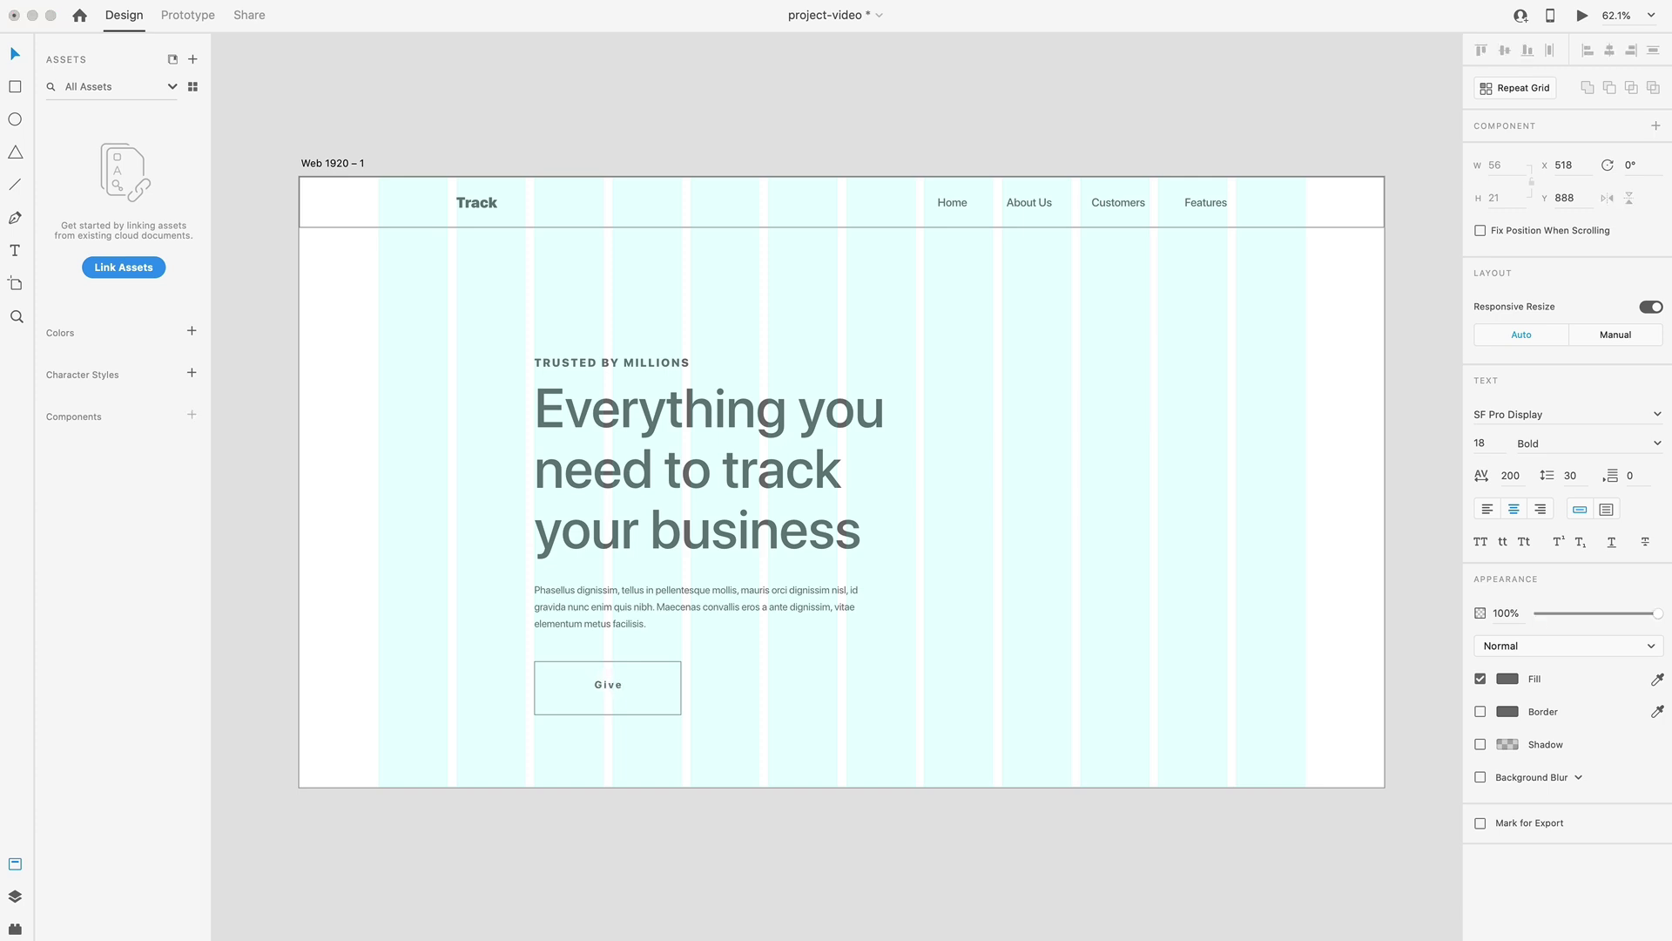
{"action": "type", "text": " It a try"}
{"action": "key", "text": "Escape"}
{"action": "left_click", "coordinate": [1480, 541]}
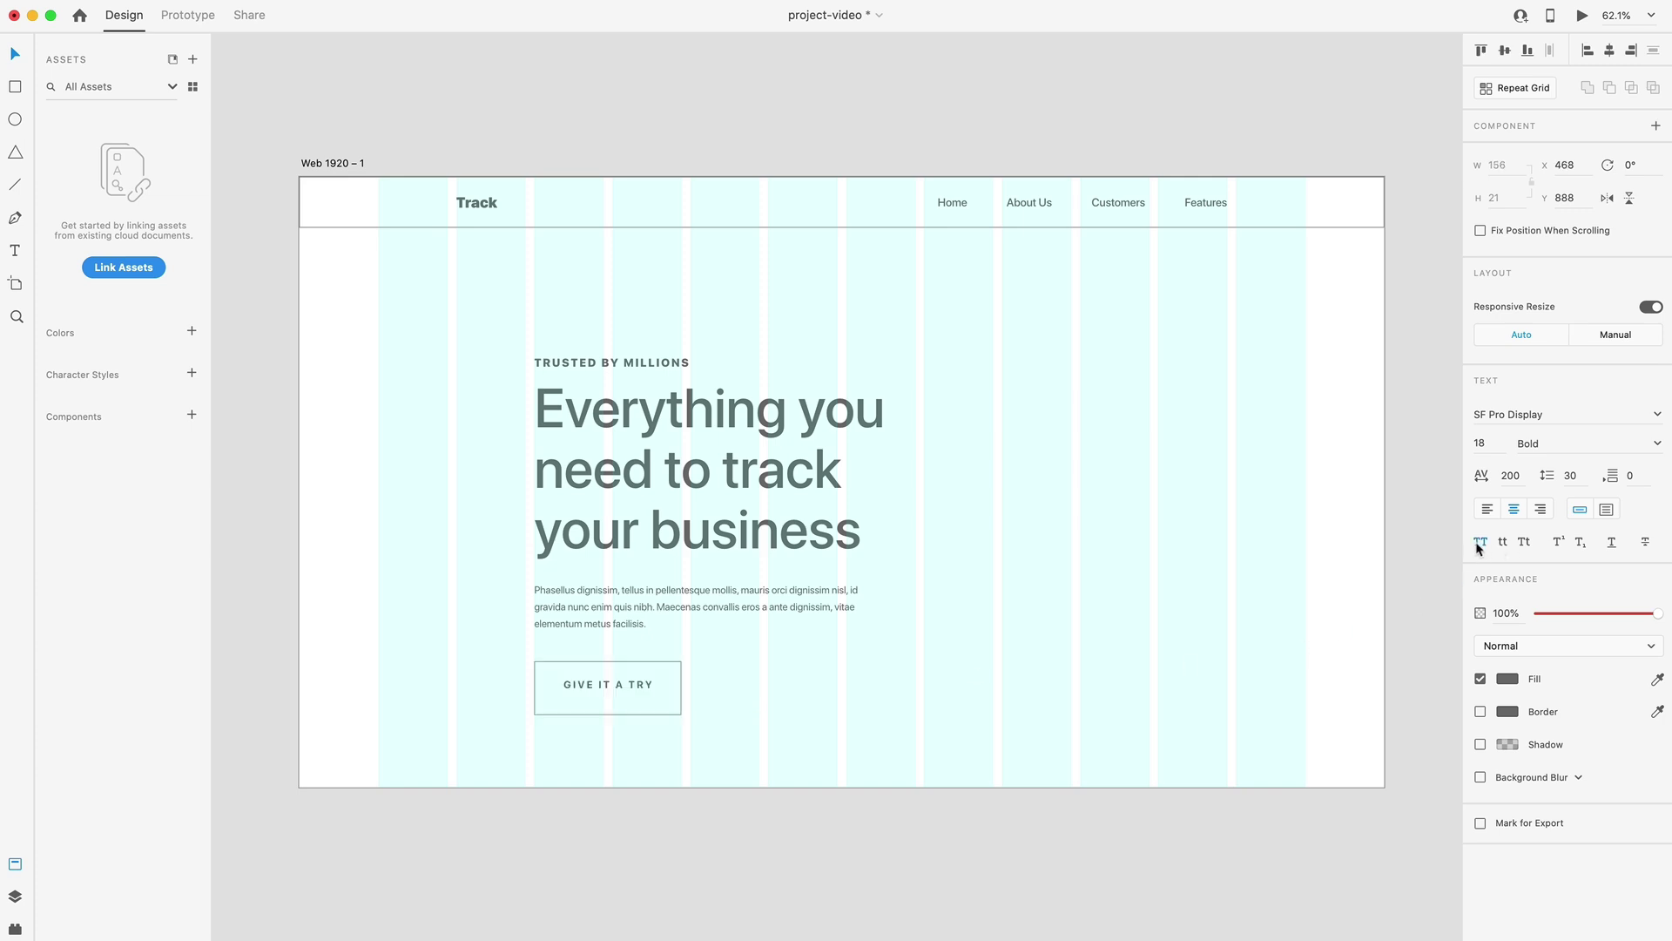
Group the rectangle and label into a vertically centred button with padding enabled.
{"action": "left_click", "coordinate": [634, 682], "text": "shift"}
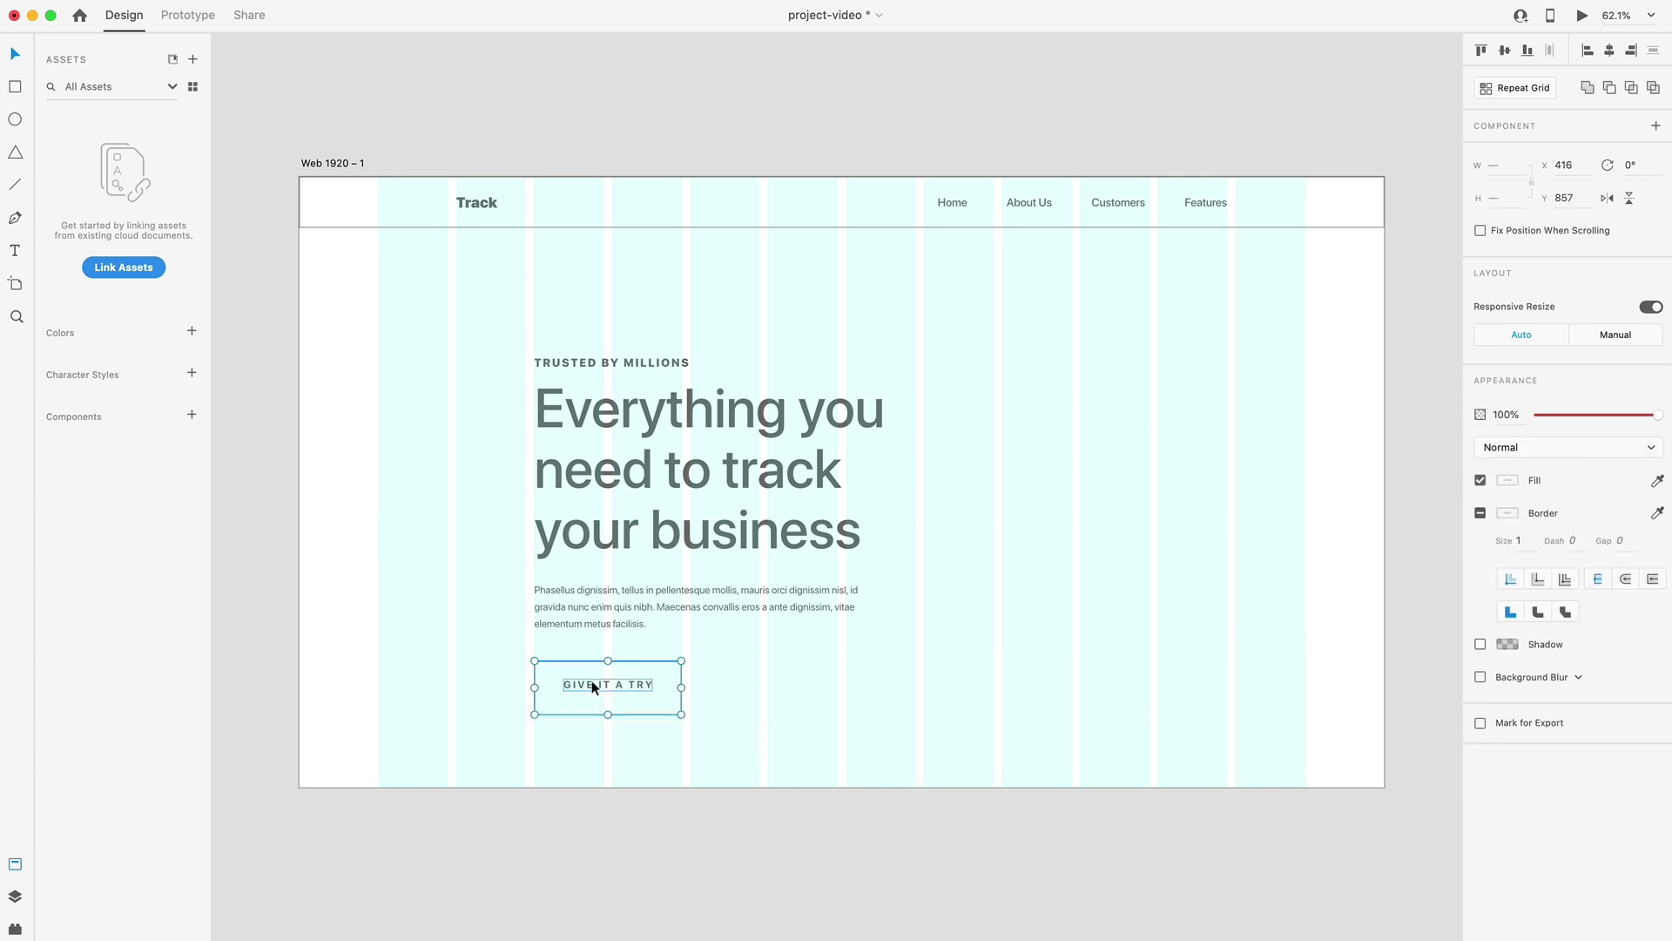
{"action": "left_click", "coordinate": [1505, 50]}
{"action": "key", "text": "super+g"}
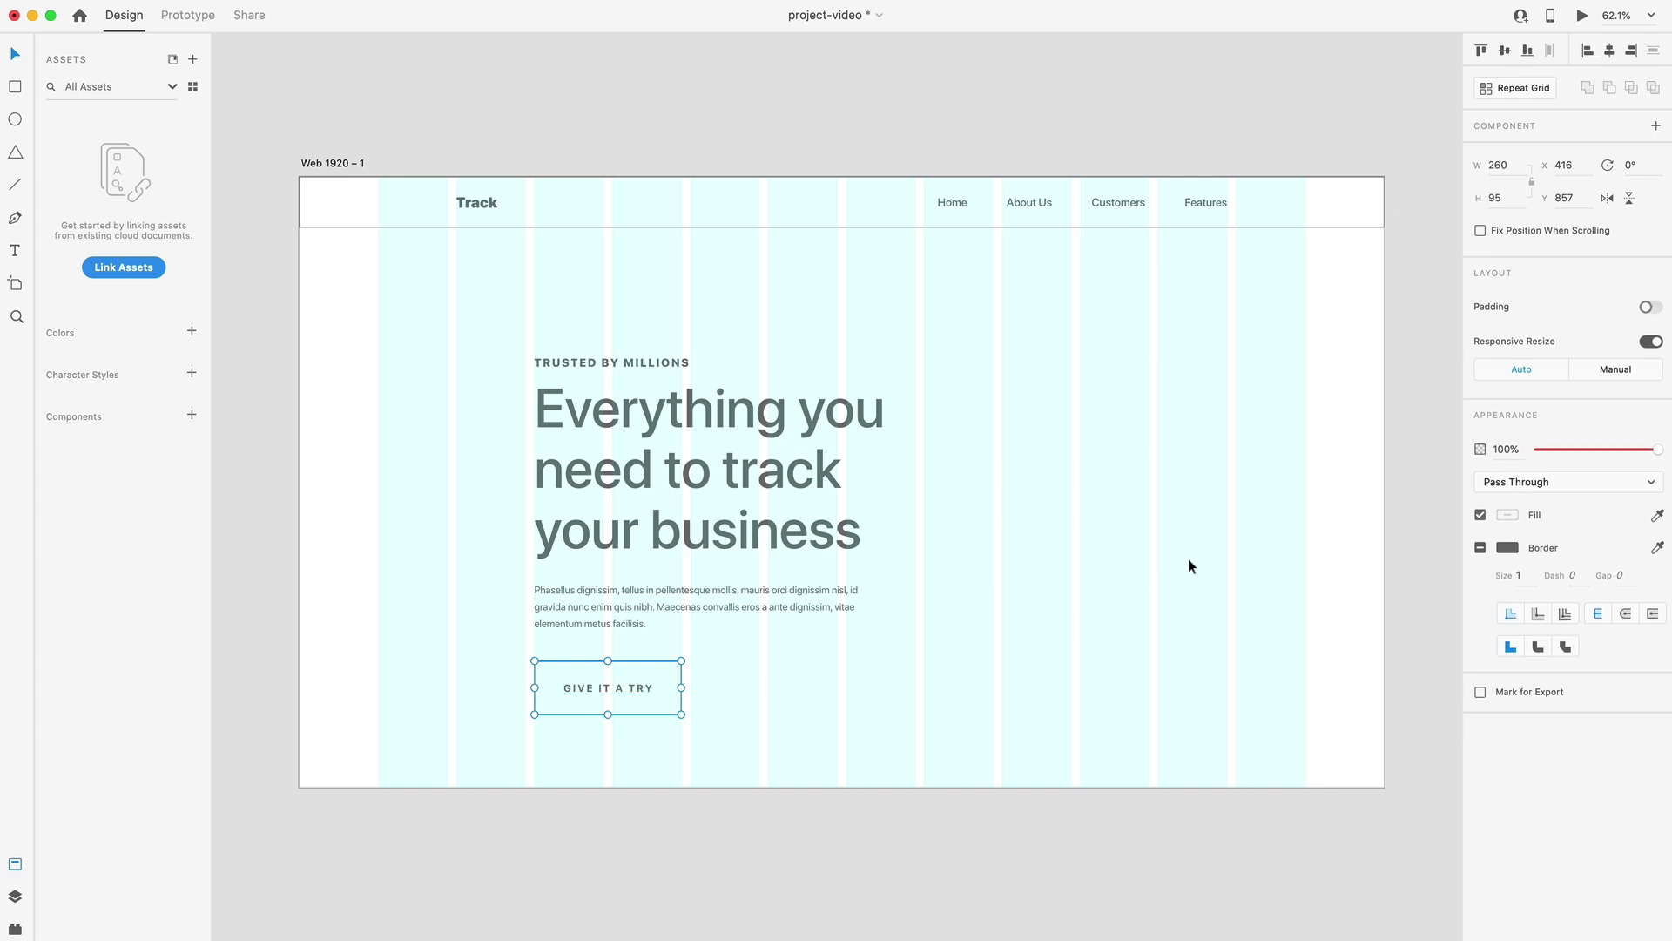
{"action": "left_click", "coordinate": [1646, 307]}
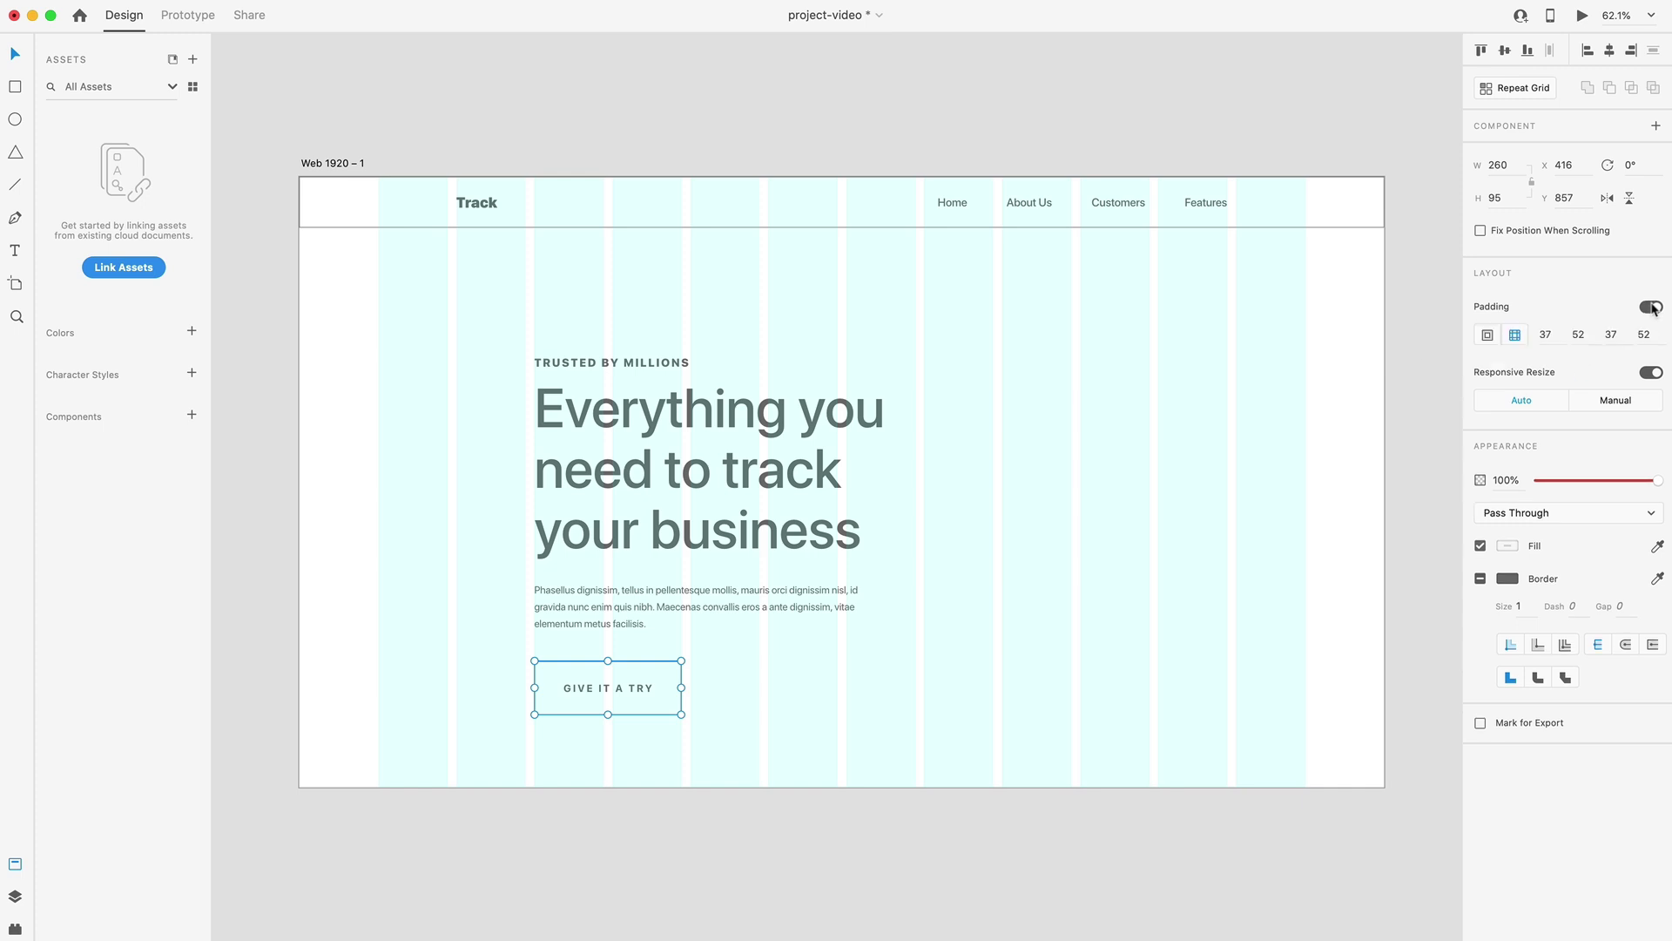
Set the button padding to 25 top, 55 right, 25 bottom and 55 left.
{"action": "left_click", "coordinate": [1554, 335]}
{"action": "double_click", "coordinate": [1554, 335]}
{"action": "type", "text": "2"}
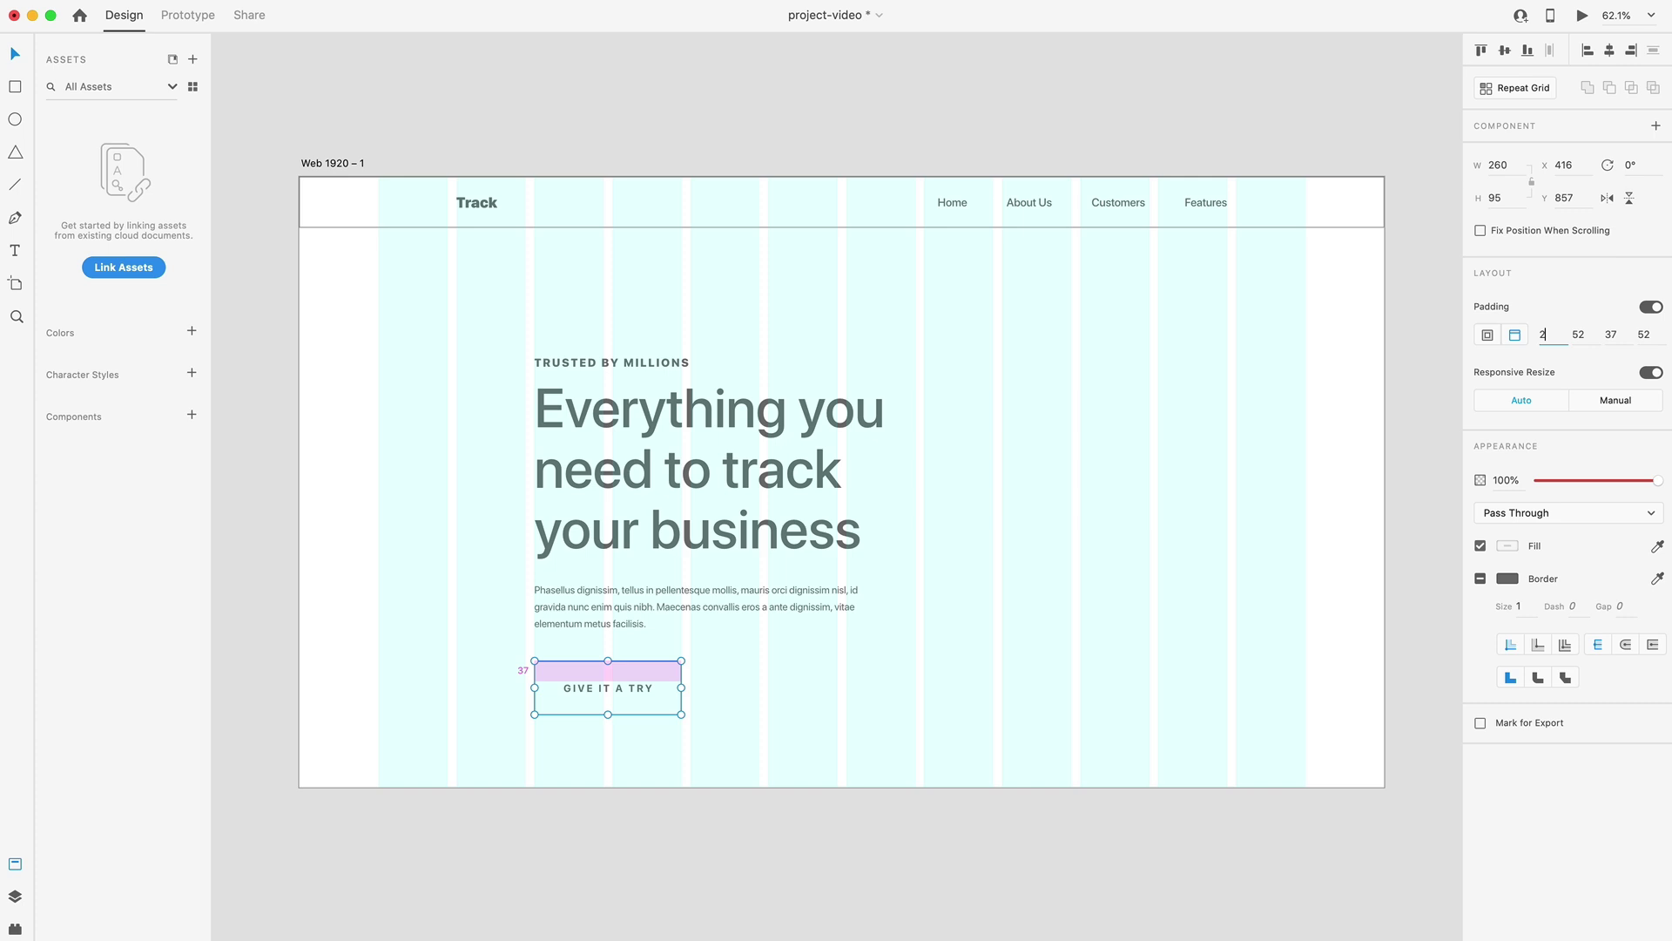
{"action": "type", "text": "5"}
{"action": "double_click", "coordinate": [1580, 334]}
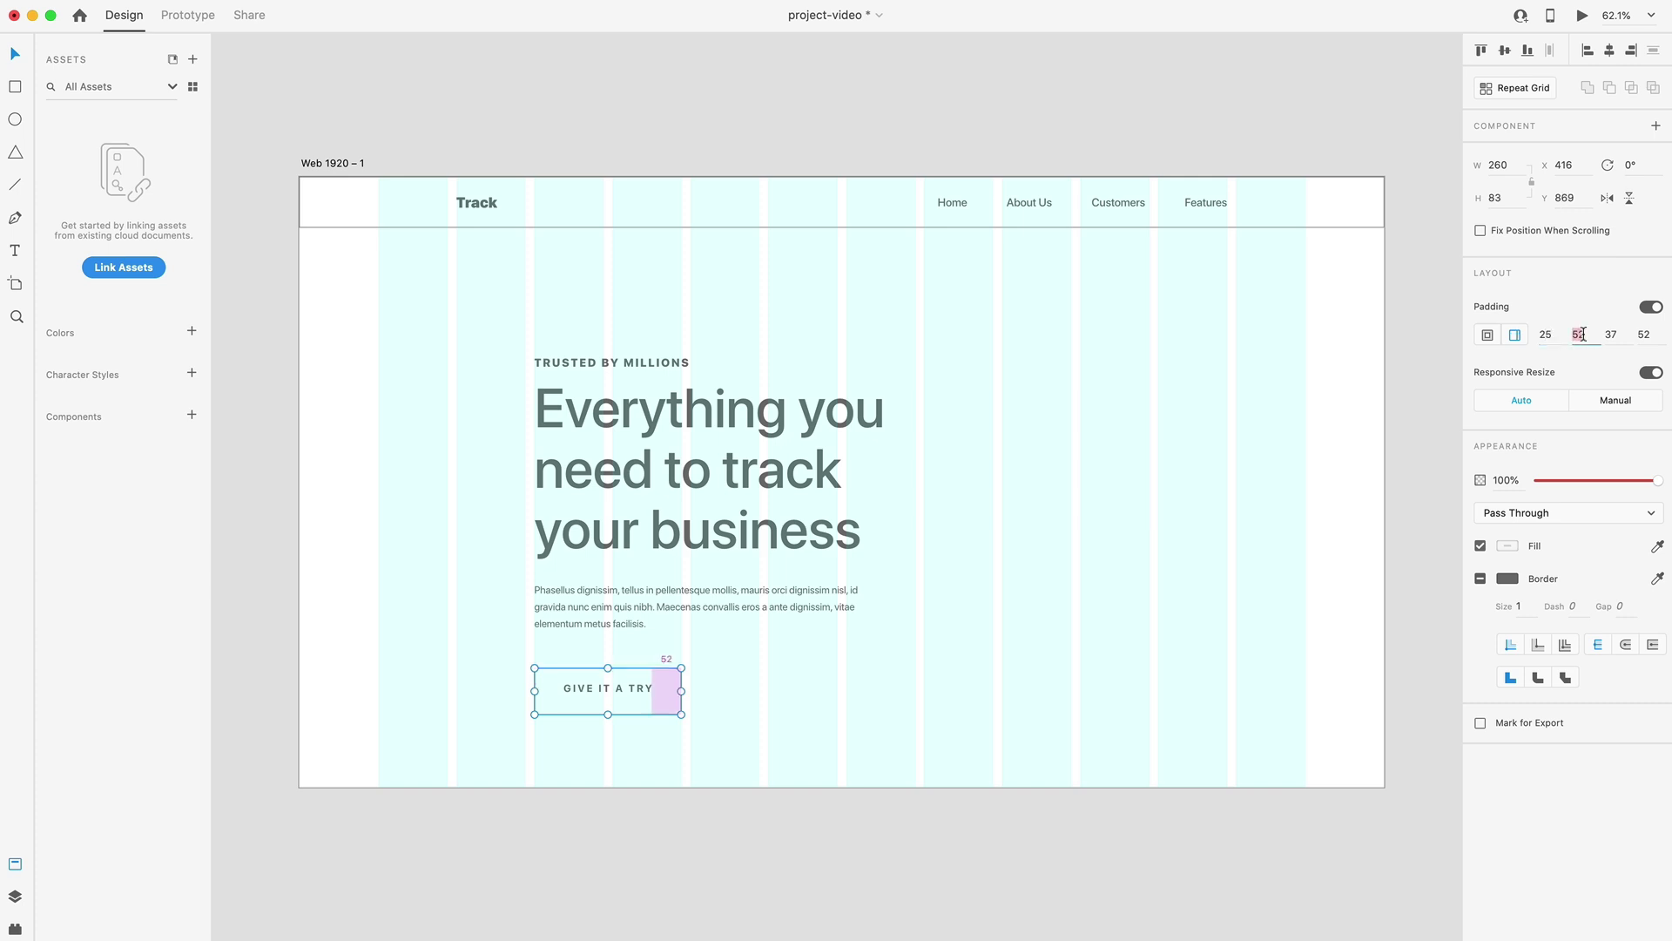
{"action": "type", "text": "55"}
{"action": "double_click", "coordinate": [1613, 334]}
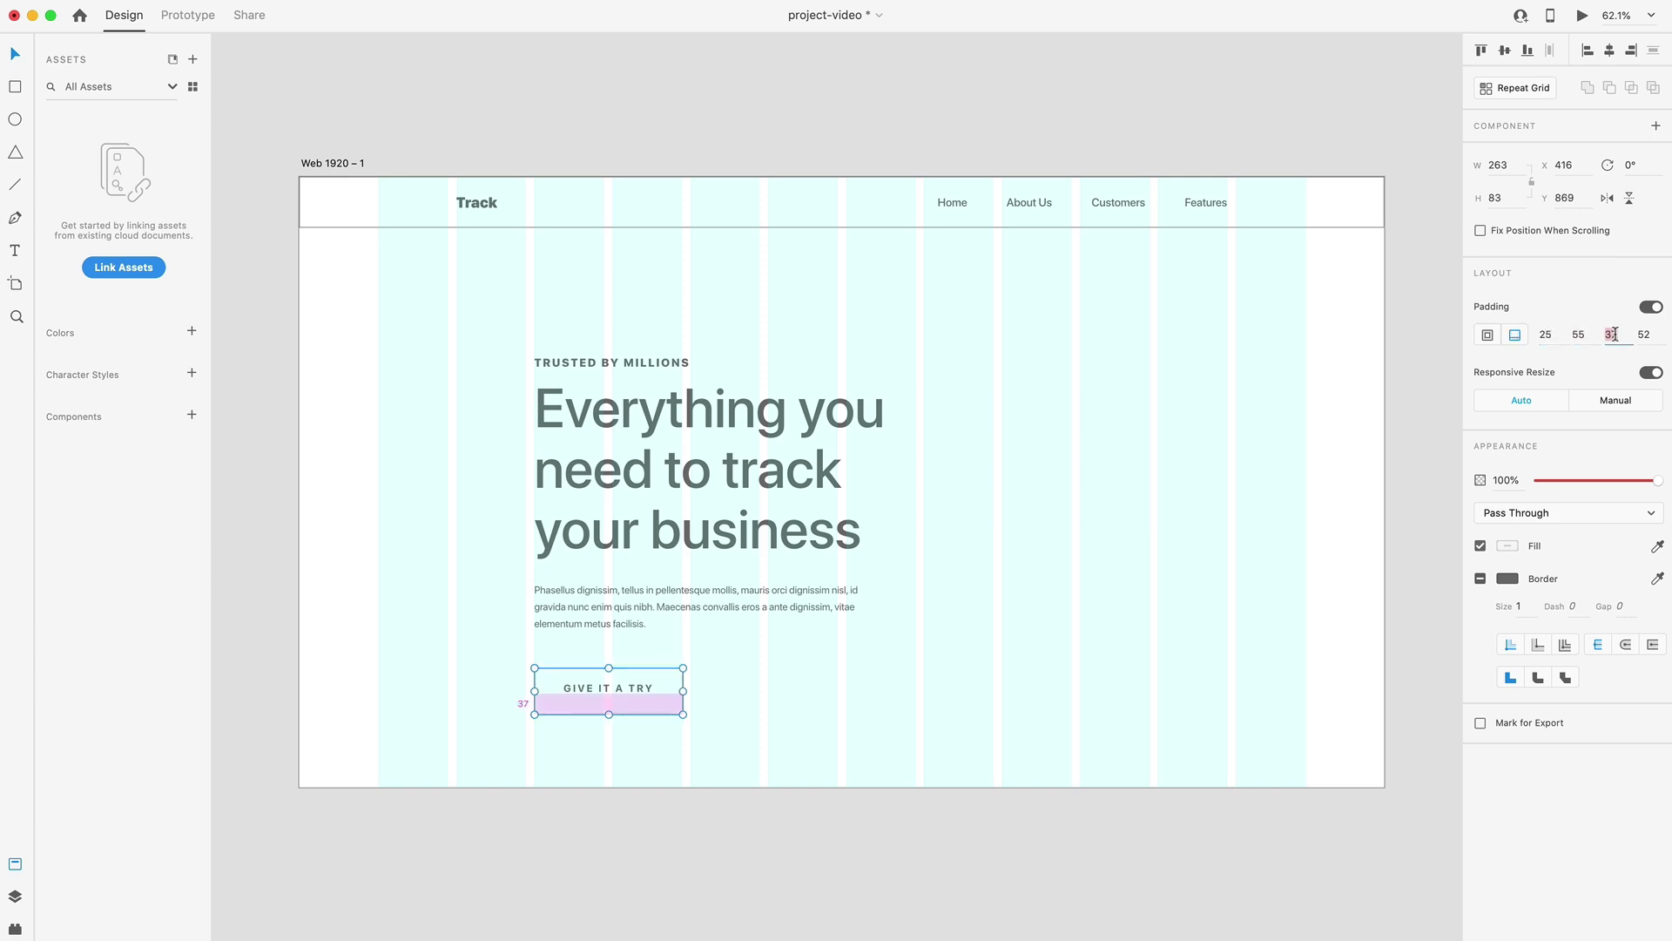
{"action": "type", "text": "25"}
{"action": "double_click", "coordinate": [1643, 334]}
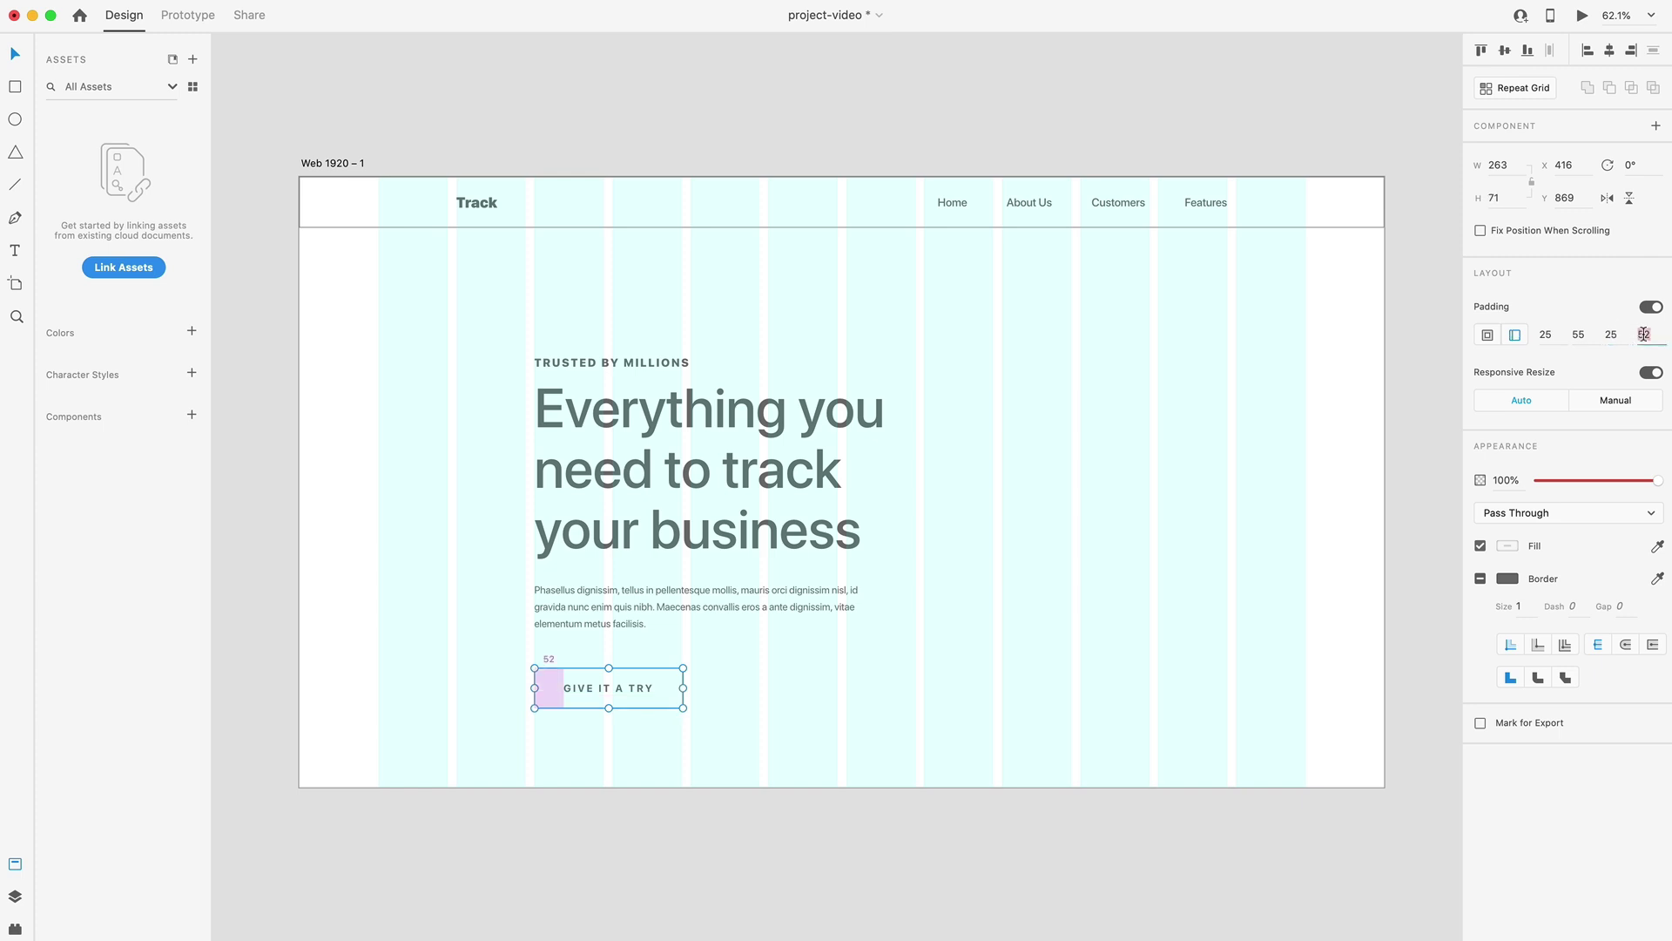
{"action": "left_click", "coordinate": [901, 646]}
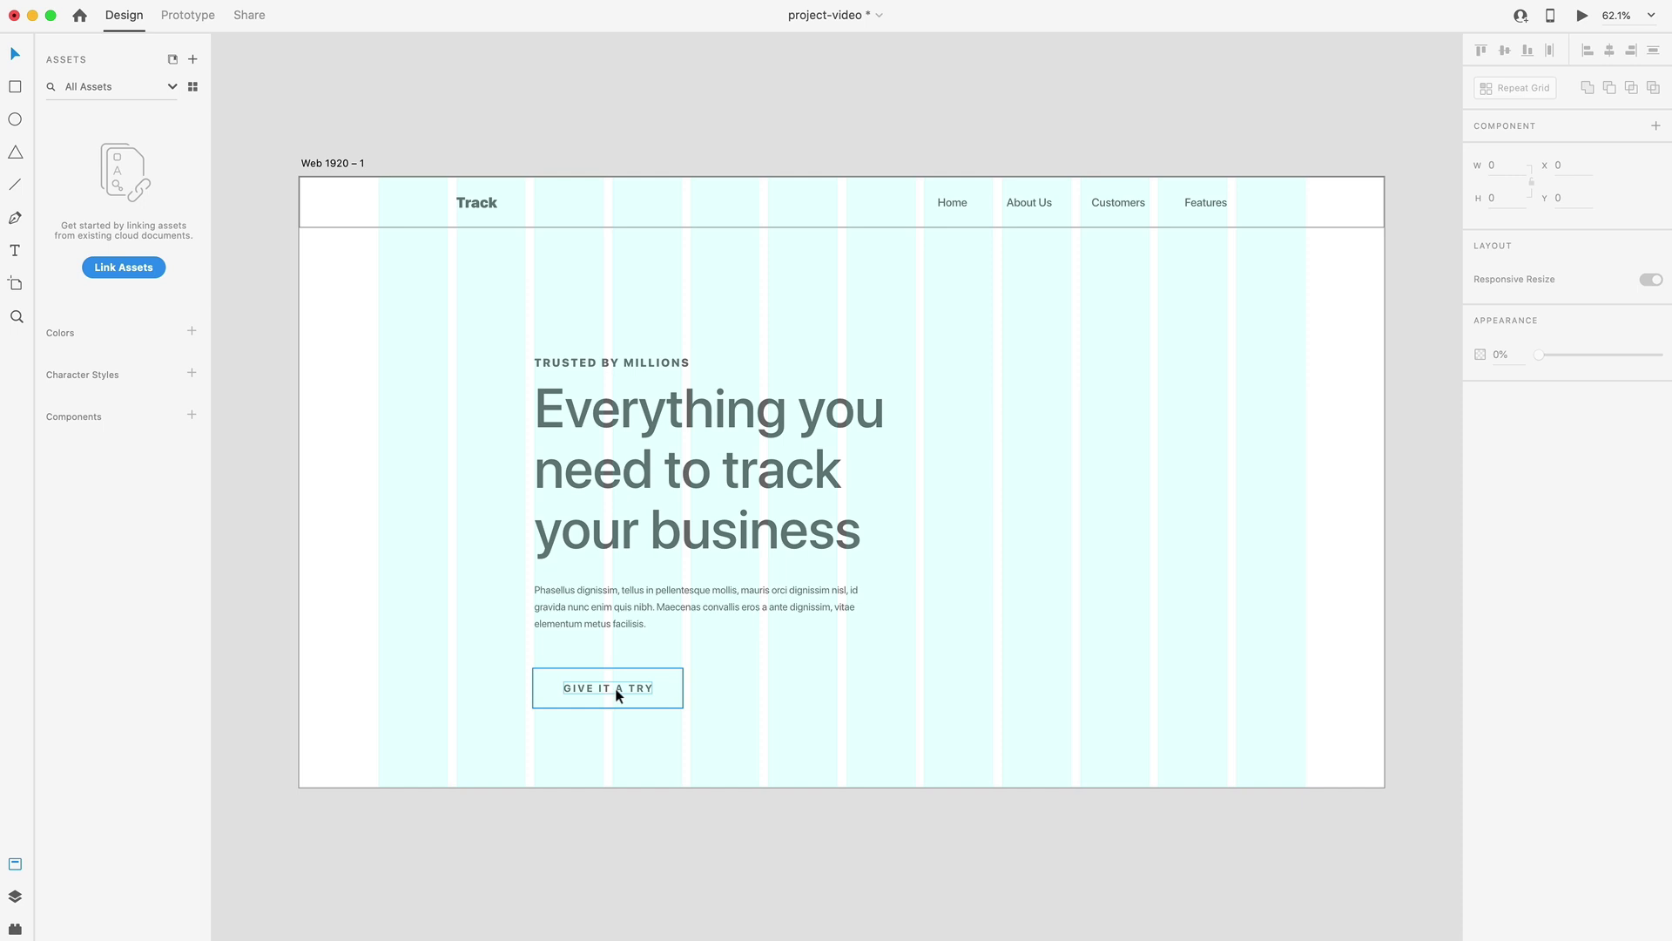
Raise the hero label, headline, paragraph and GIVE IT A TRY button 10 px to Y 191.5.
{"action": "left_click_drag", "start_coordinate": [617, 694], "coordinate": [633, 678]}
{"action": "left_click", "coordinate": [1225, 748]}
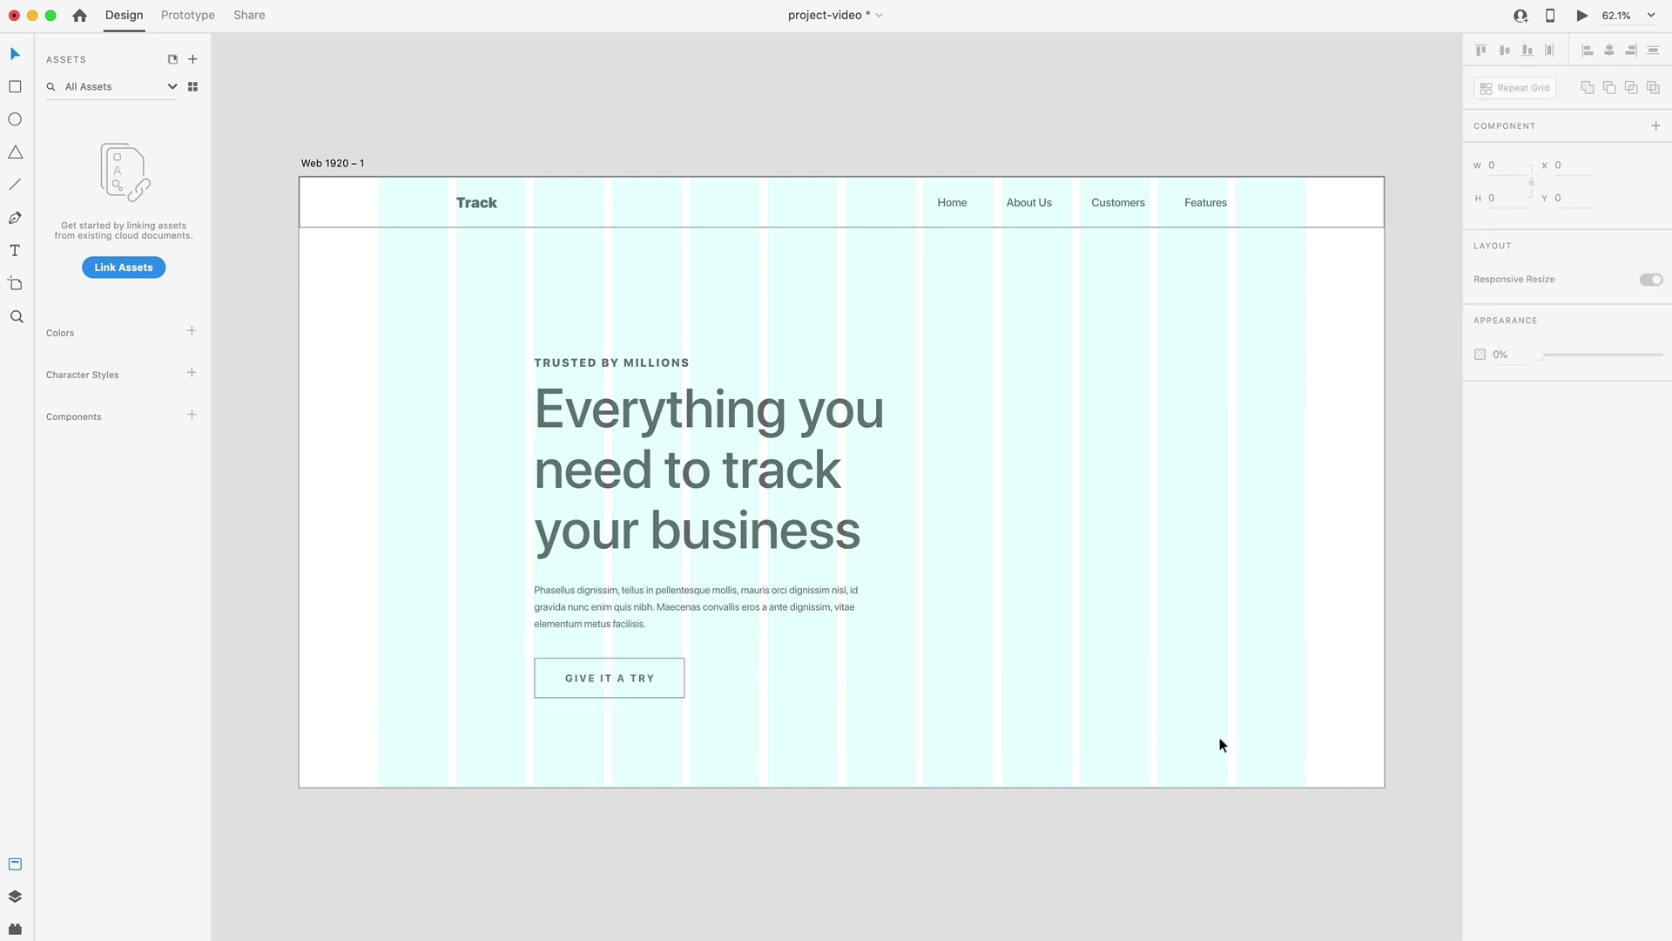
{"action": "left_click_drag", "start_coordinate": [1100, 763], "coordinate": [479, 286]}
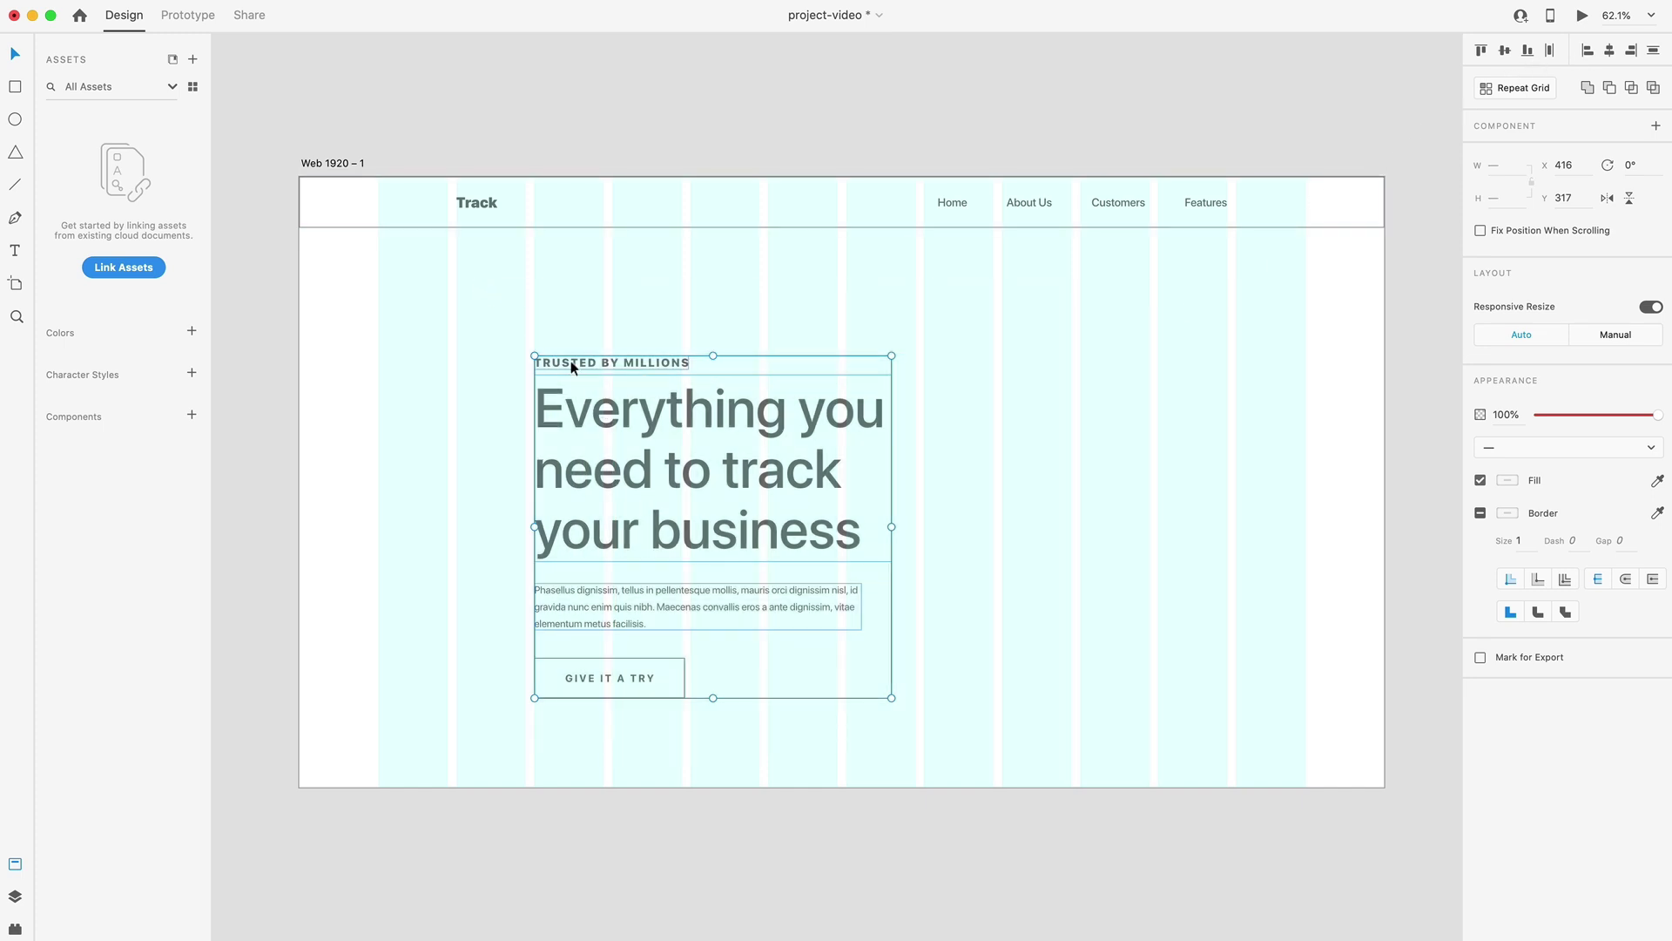
{"action": "left_click_drag", "start_coordinate": [609, 416], "coordinate": [665, 319]}
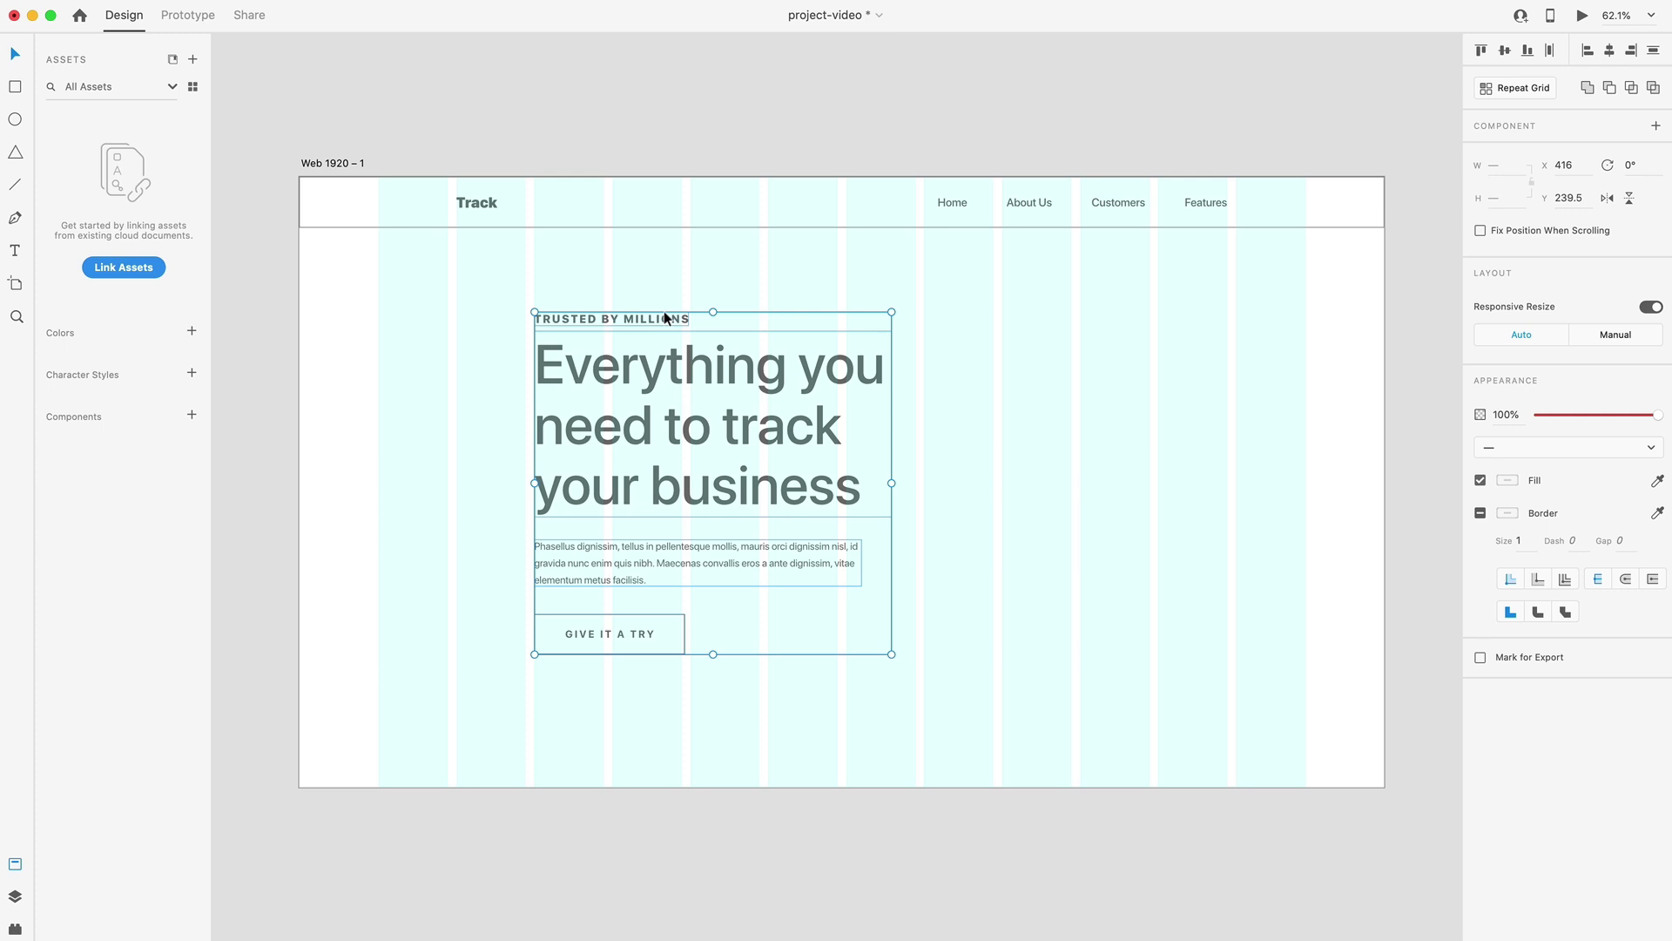
{"action": "left_click", "coordinate": [670, 221]}
{"action": "key", "text": "Escape"}
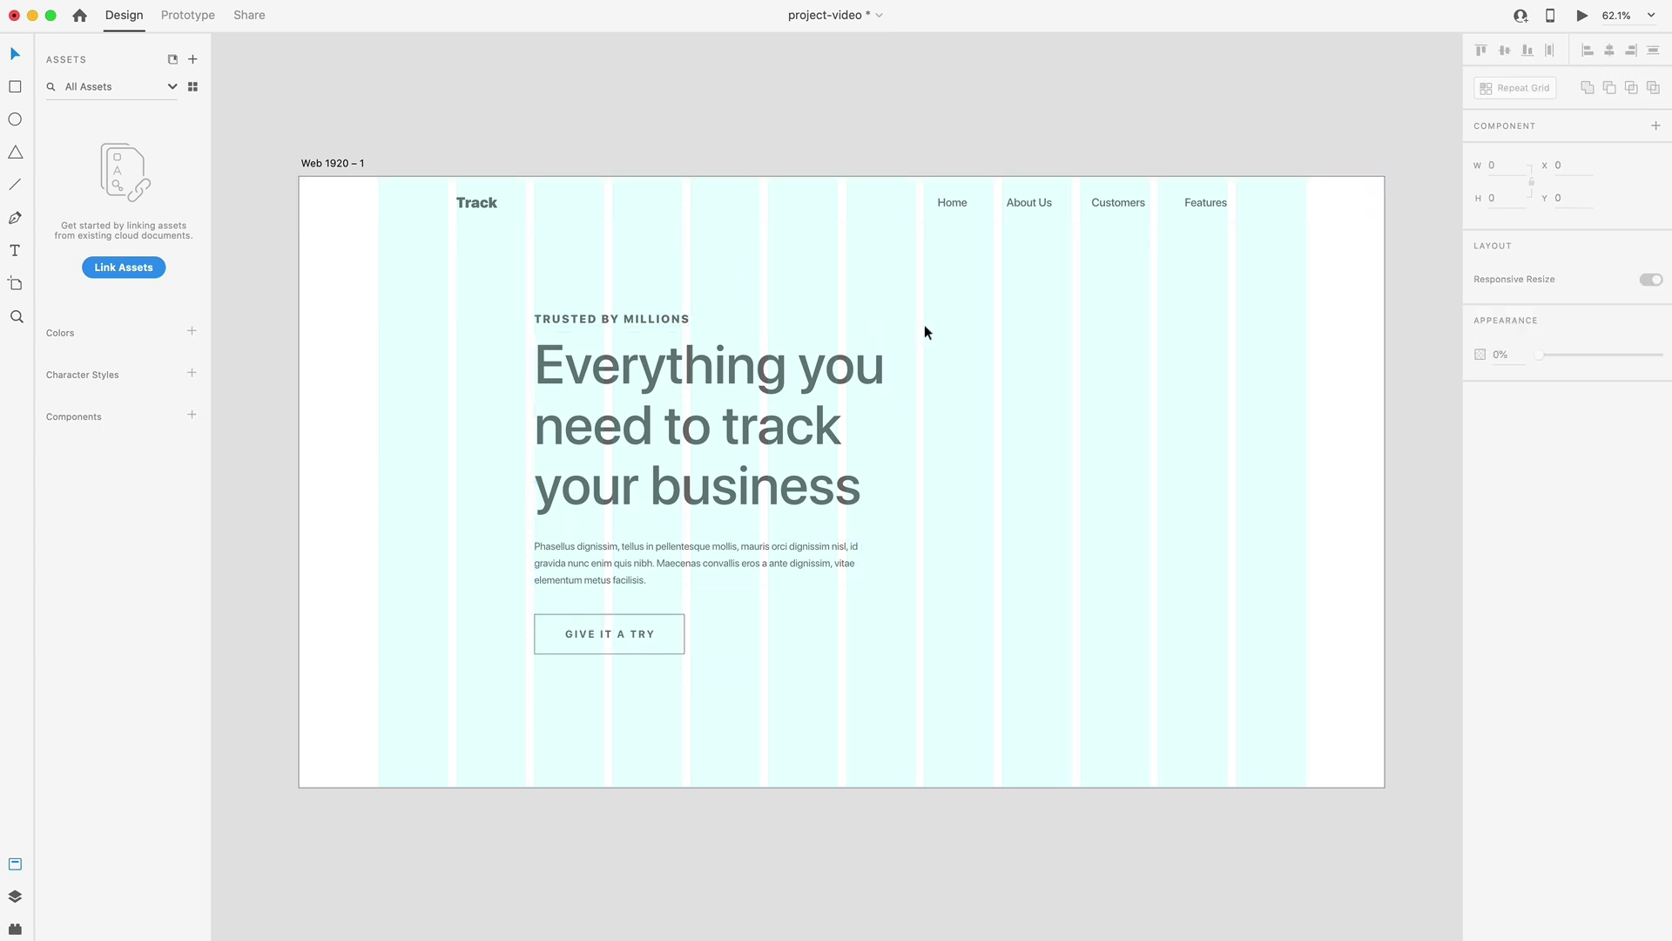
{"action": "left_click_drag", "start_coordinate": [874, 690], "coordinate": [584, 352]}
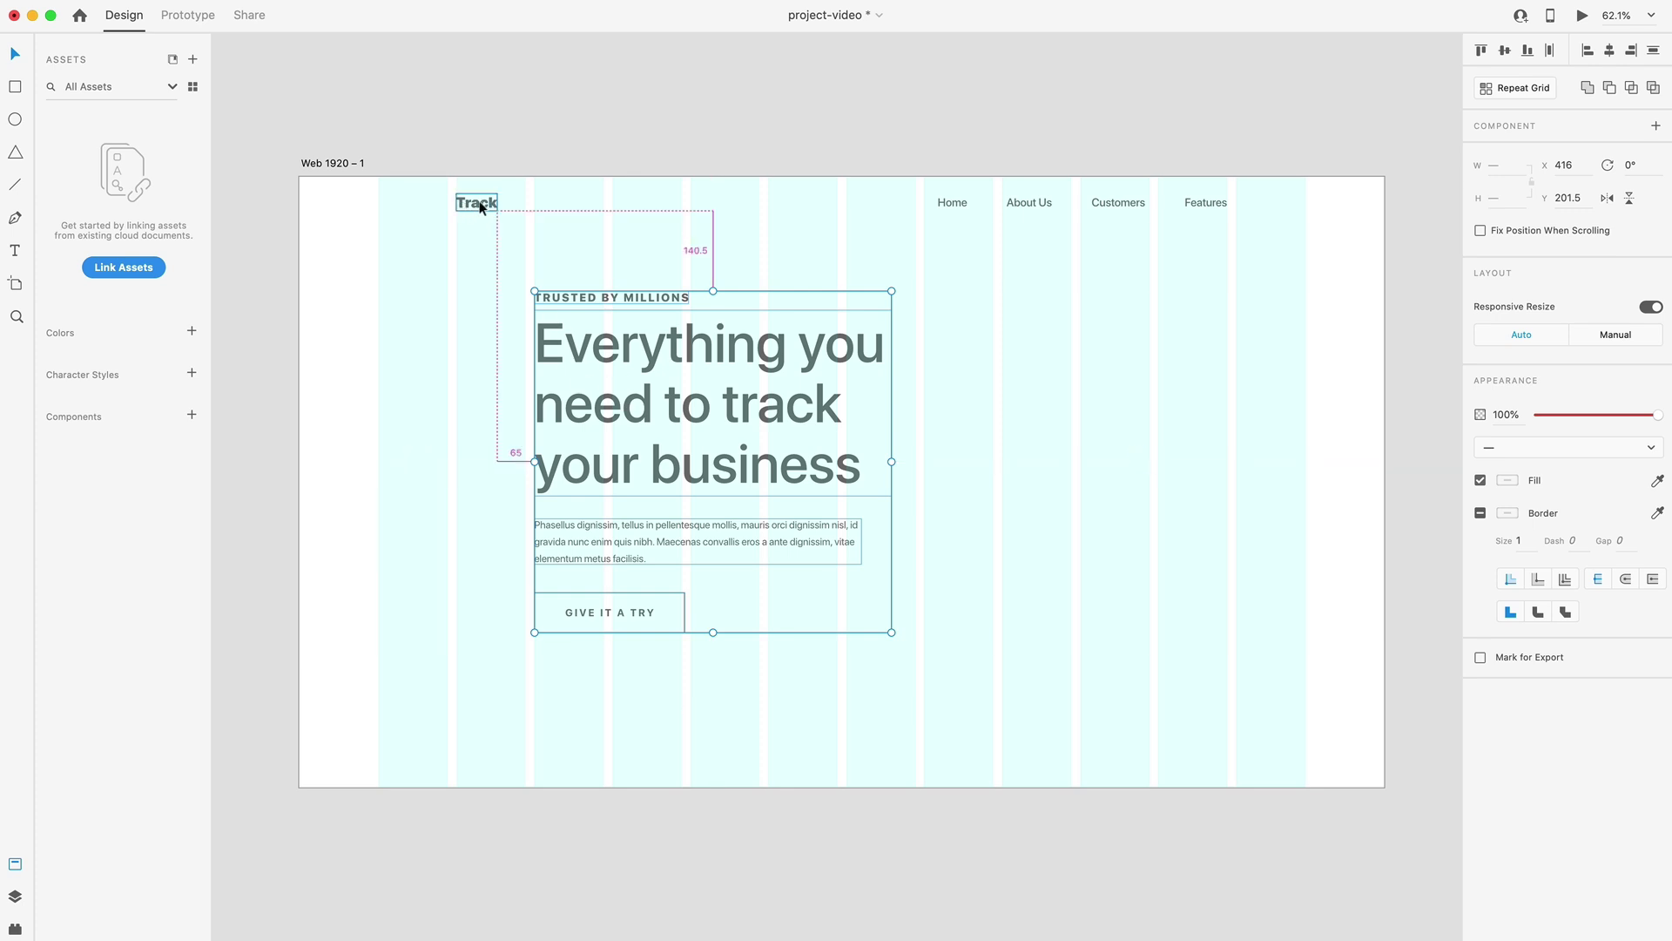
{"action": "key", "text": "shift+Up"}
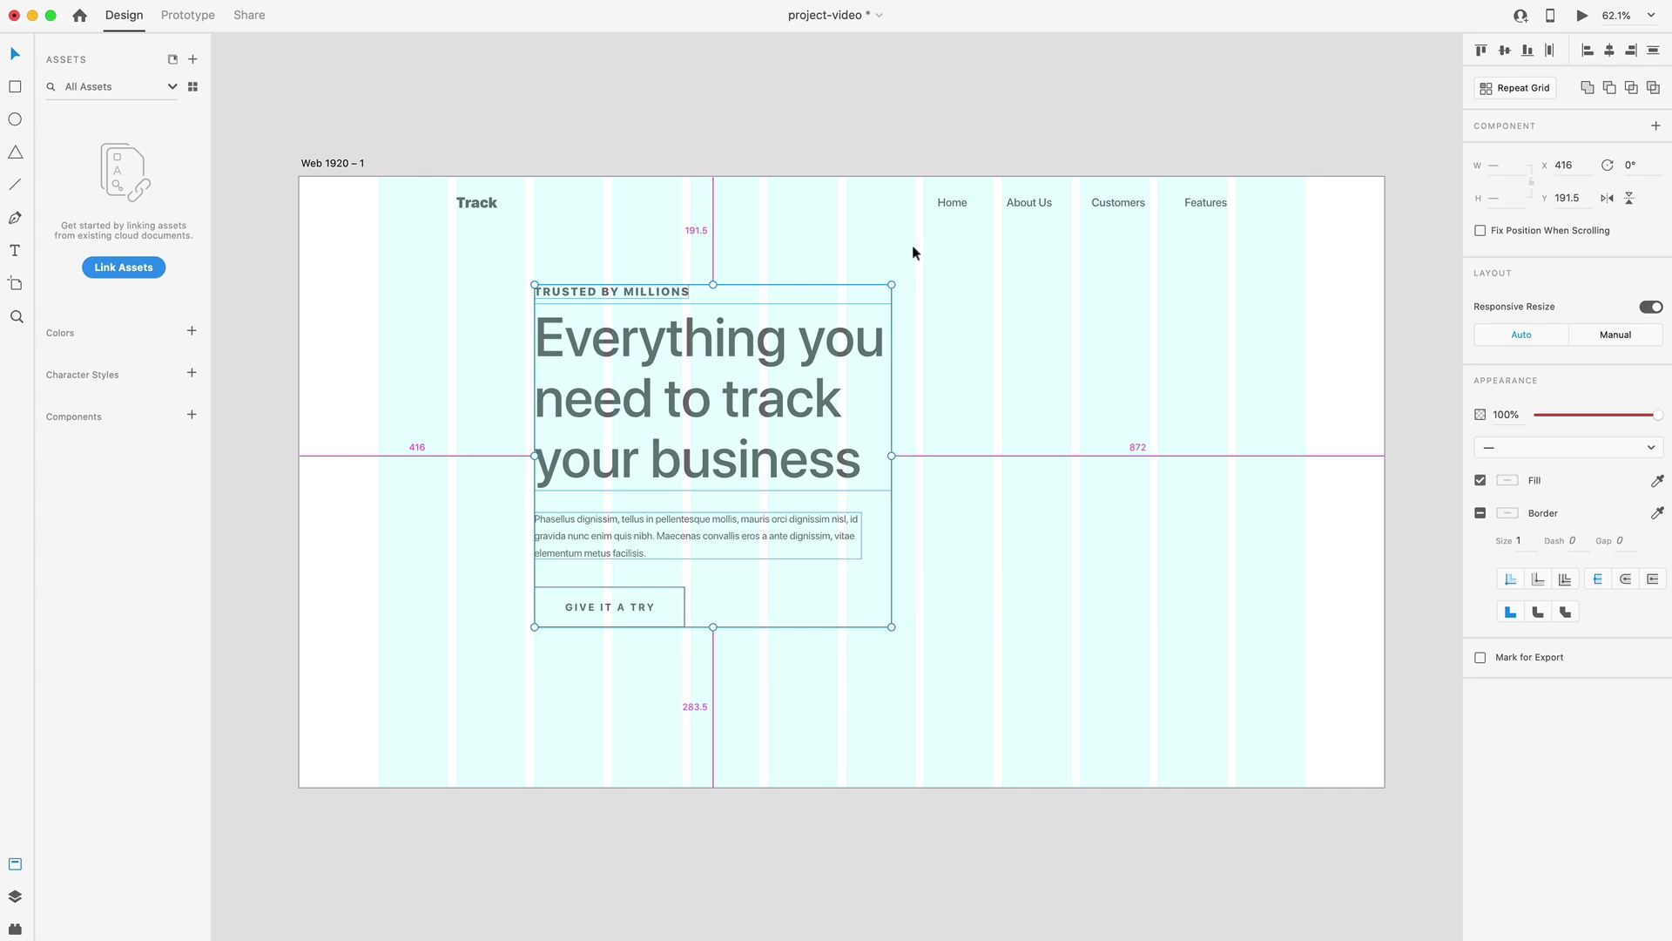
{"action": "left_click", "coordinate": [1006, 431]}
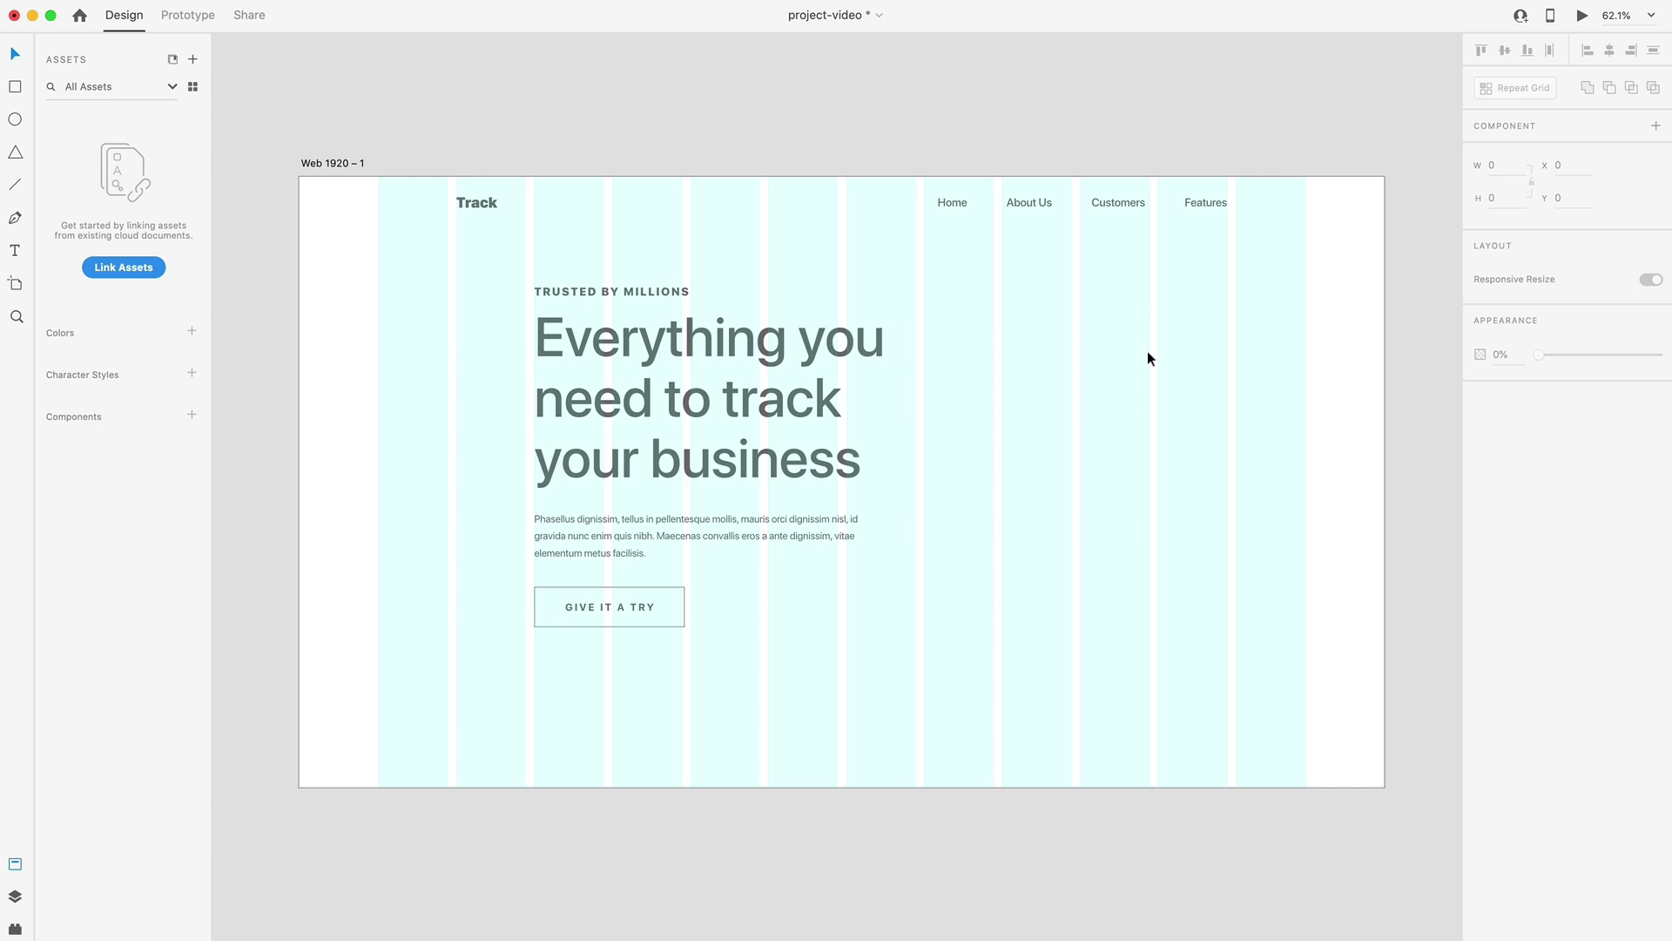
Draw a 203 px outlined square near the hero's bottom-right corner.
{"action": "left_click", "coordinate": [19, 92]}
{"action": "left_click_drag", "start_coordinate": [534, 283], "coordinate": [1265, 286]}
{"action": "mouse_move", "coordinate": [1112, 264]}
{"action": "left_mouse_down"}
{"action": "mouse_move", "coordinate": [1232, 391]}
{"action": "mouse_move", "coordinate": [1231, 493]}
{"action": "mouse_move", "coordinate": [1325, 713]}
{"action": "left_mouse_up"}
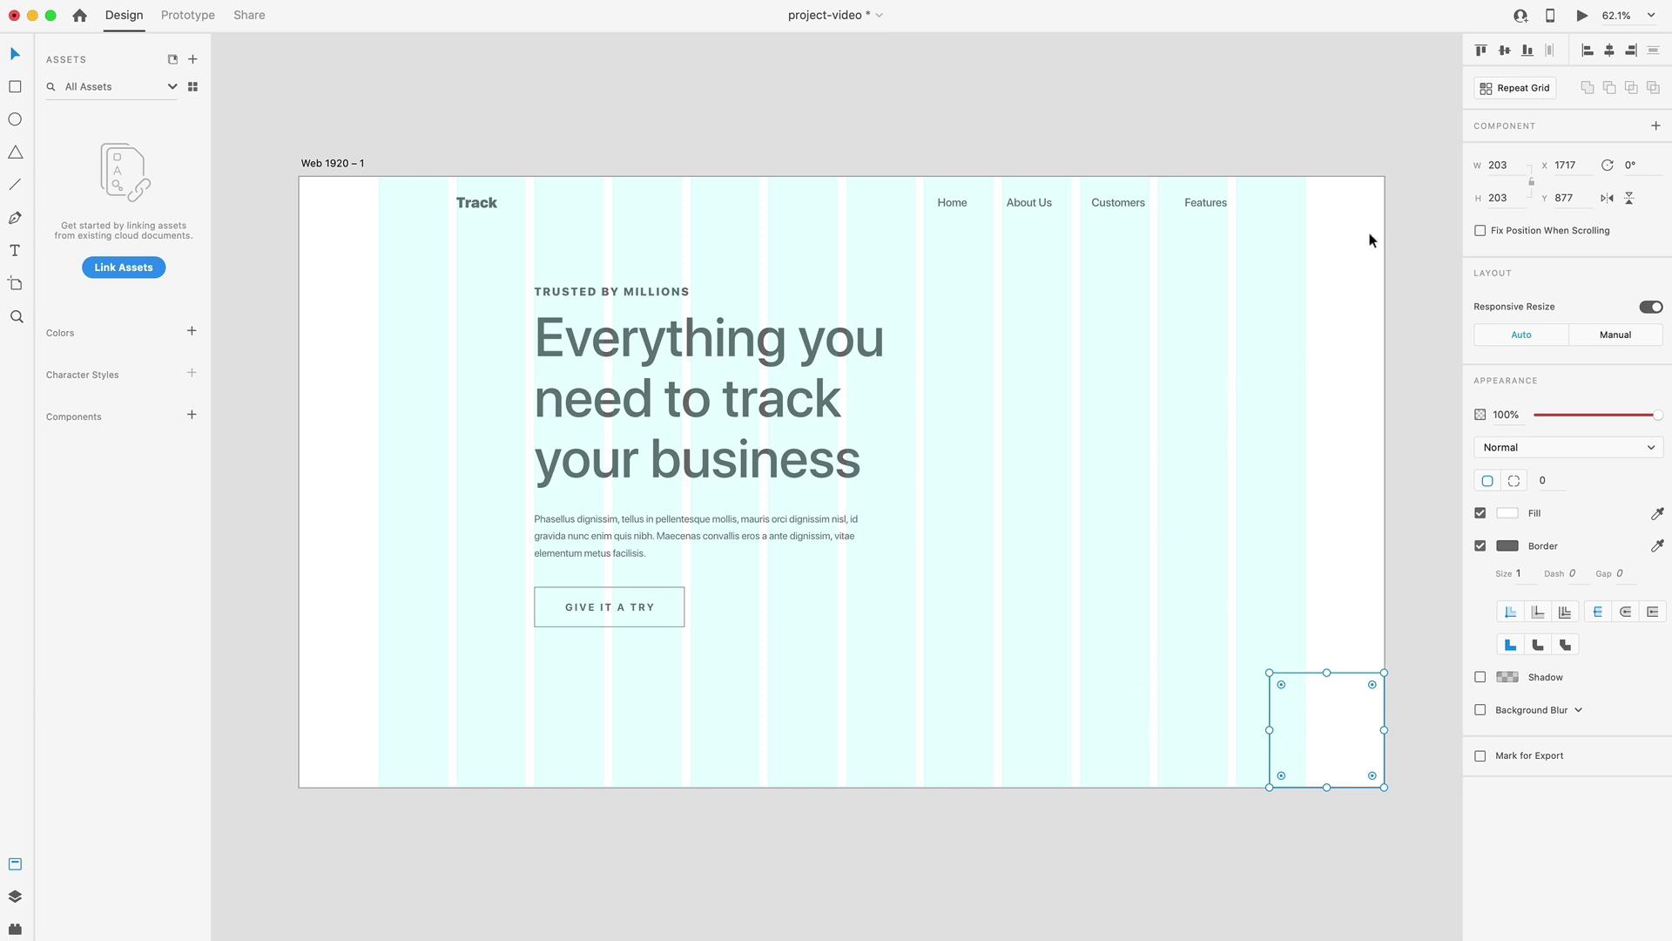
Repeat Grid the square into a 4×4 block with zero column and row gaps.
{"action": "left_click", "coordinate": [1522, 88]}
{"action": "mouse_move", "coordinate": [1346, 741]}
{"action": "left_mouse_down"}
{"action": "mouse_move", "coordinate": [1142, 728]}
{"action": "mouse_move", "coordinate": [1362, 730]}
{"action": "left_mouse_up"}
{"action": "left_click_drag", "start_coordinate": [1193, 724], "coordinate": [1182, 724]}
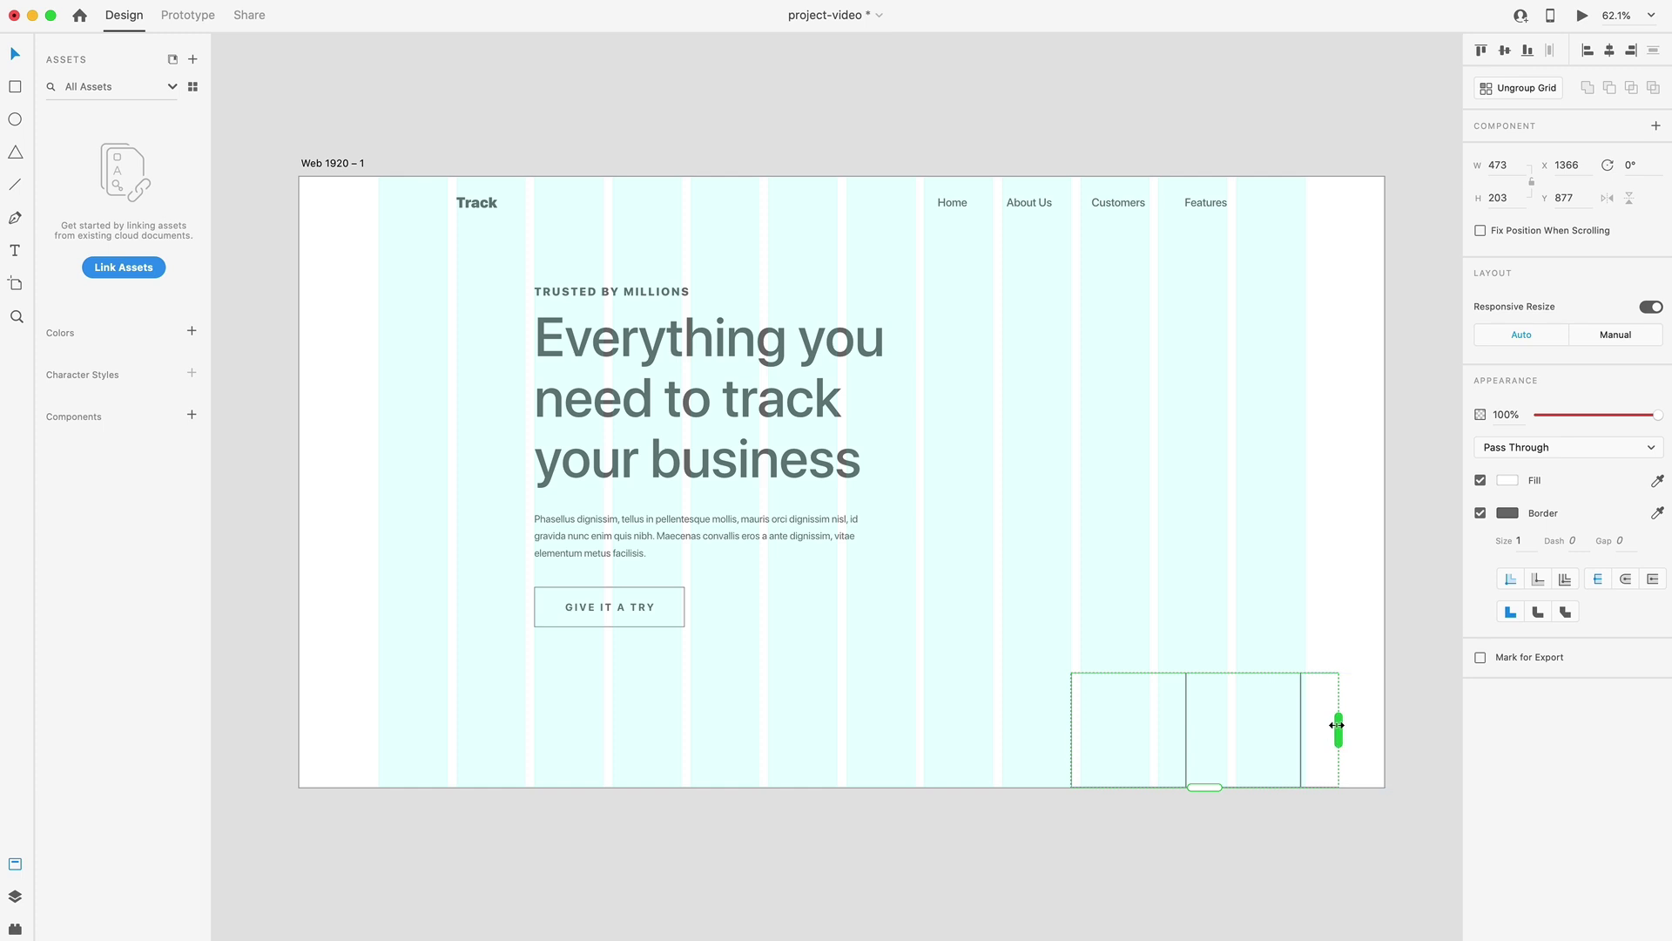
{"action": "left_click_drag", "start_coordinate": [1339, 729], "coordinate": [1135, 725]}
{"action": "left_click_drag", "start_coordinate": [1236, 728], "coordinate": [1341, 724]}
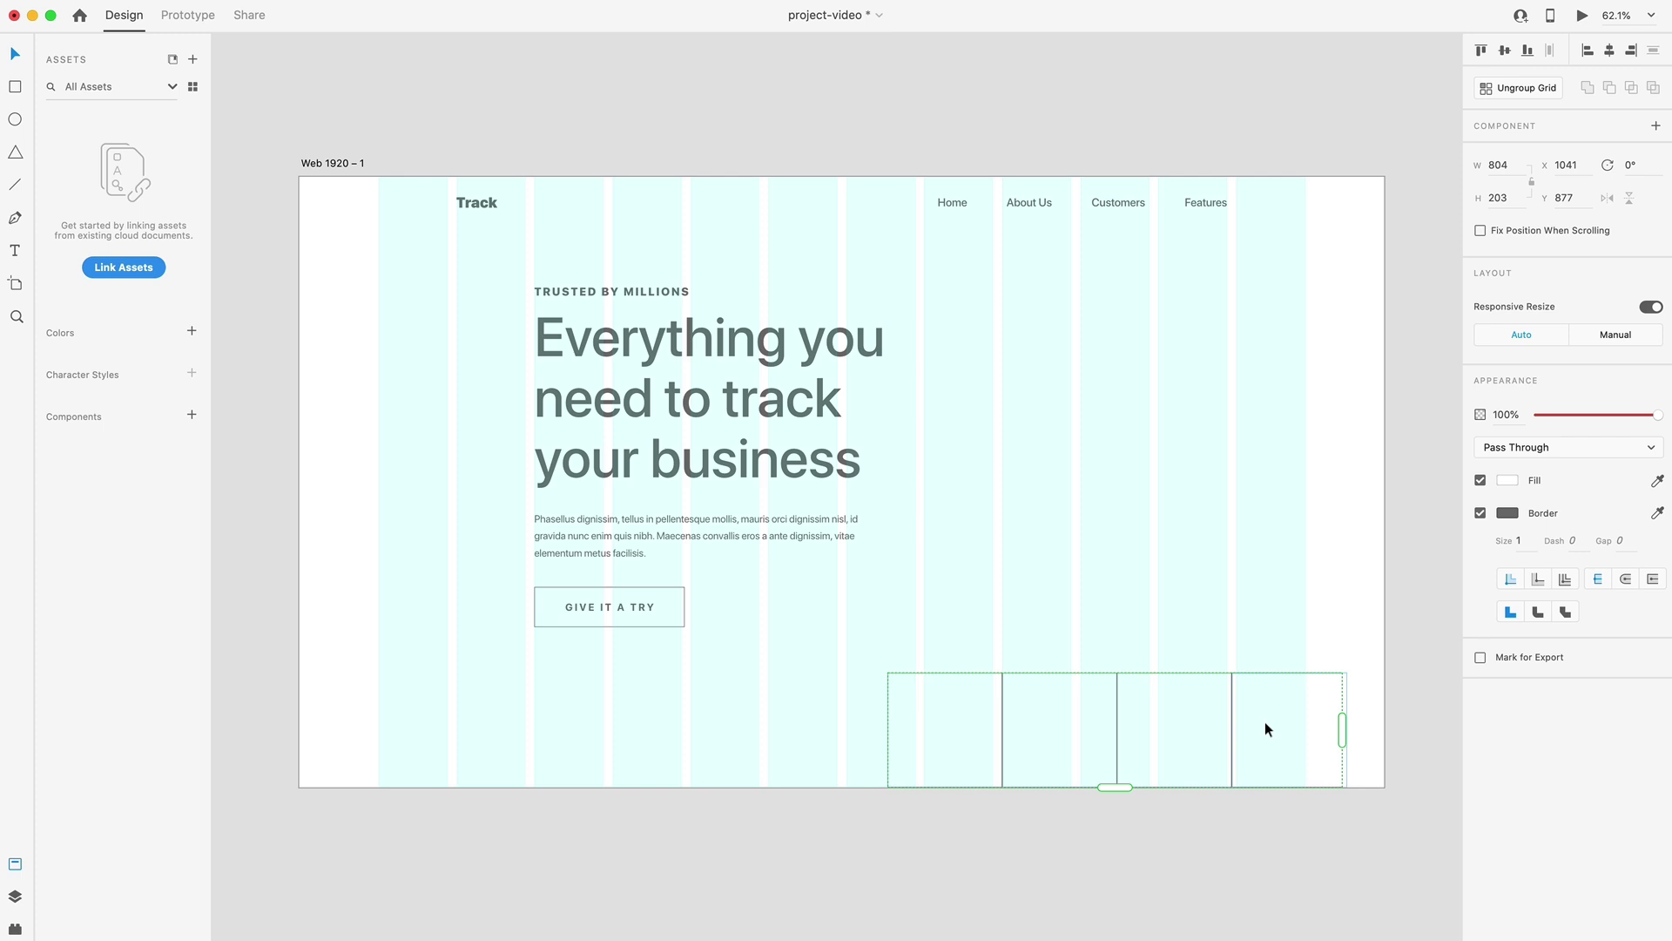
{"action": "left_click_drag", "start_coordinate": [1266, 720], "coordinate": [1306, 398]}
{"action": "left_click_drag", "start_coordinate": [1167, 454], "coordinate": [1167, 796]}
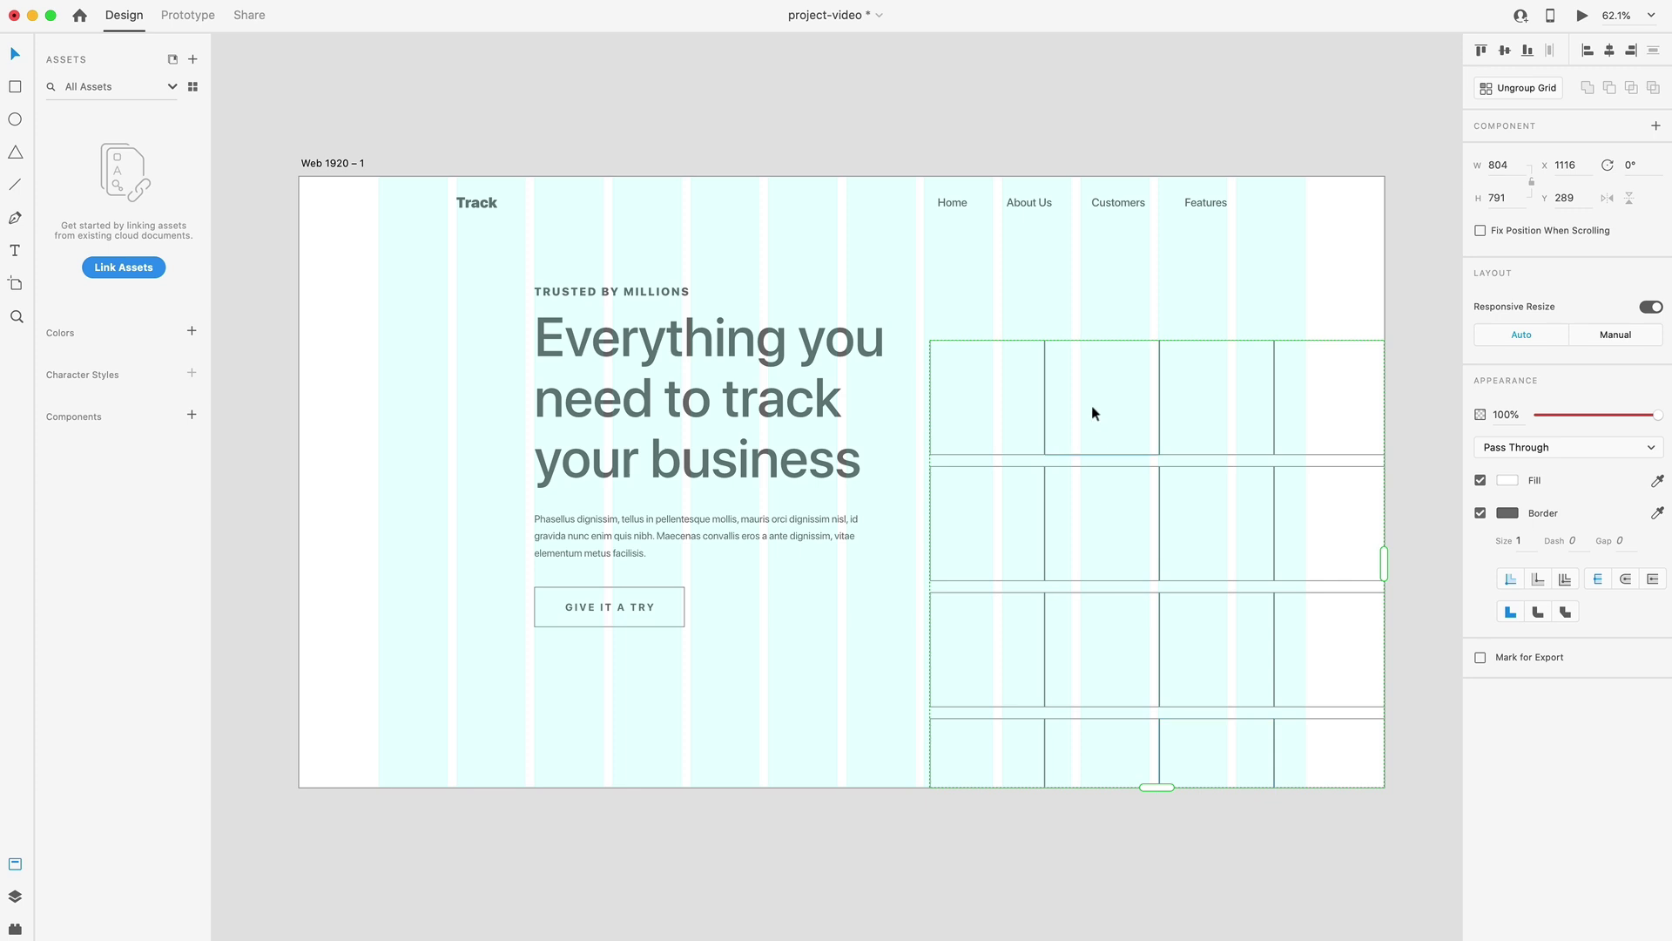
{"action": "left_click_drag", "start_coordinate": [1090, 460], "coordinate": [1094, 451]}
Ungroup the grid and snap the squares to the artboard's bottom-right corner.
{"action": "key", "text": "shift+super+g"}
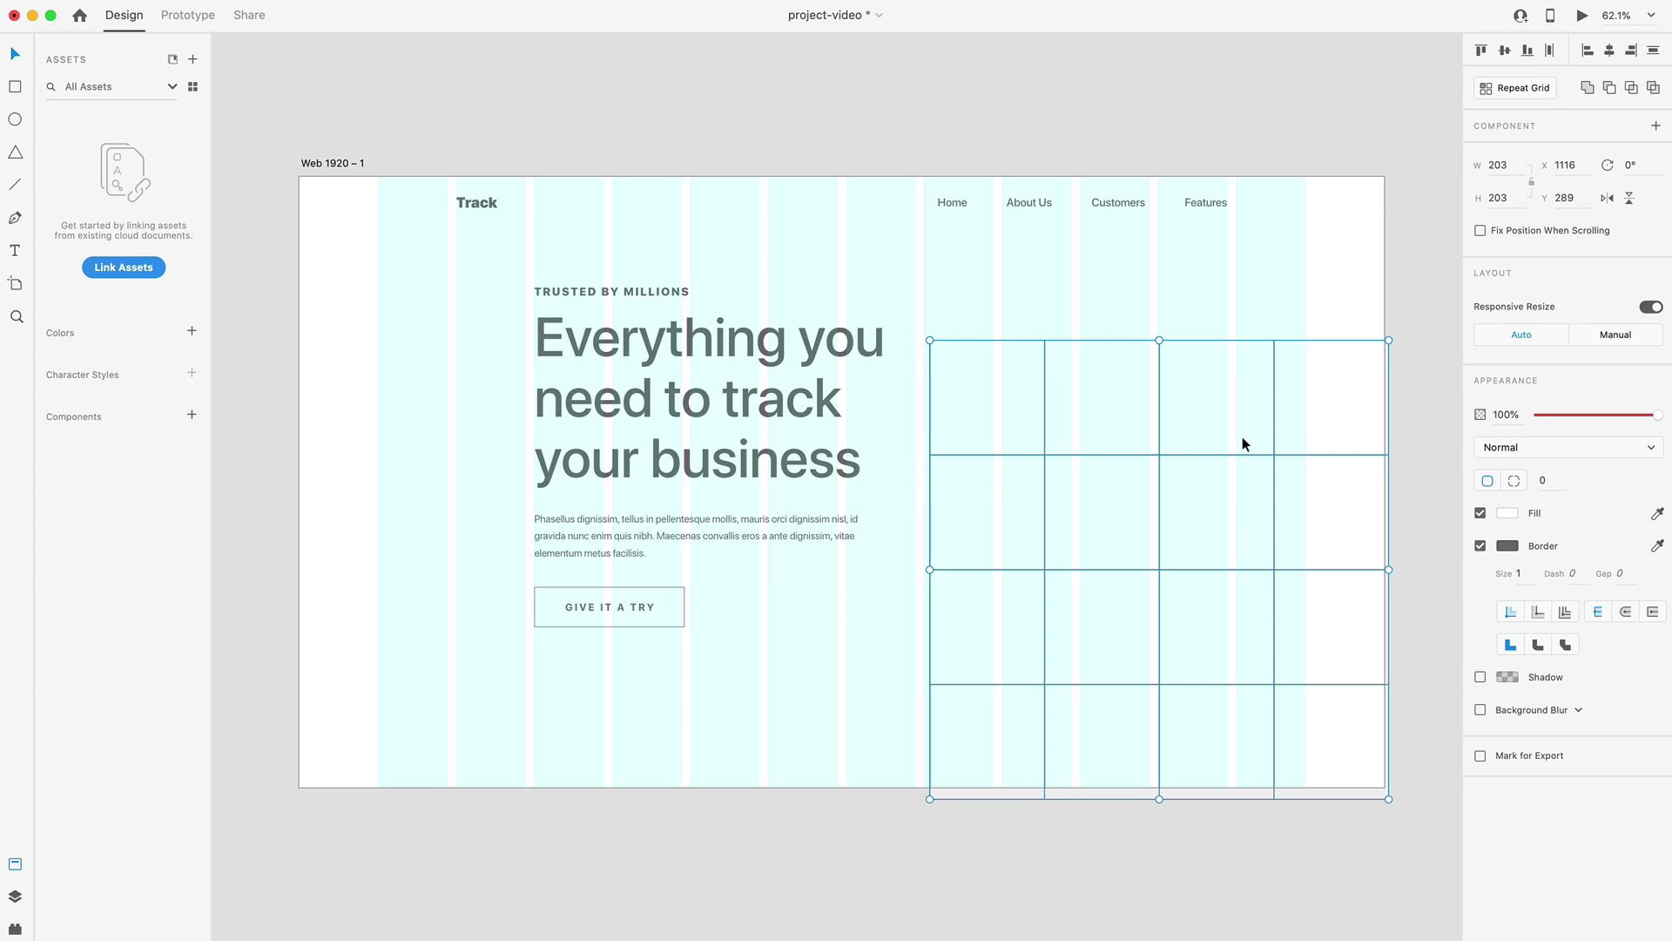
{"action": "left_click_drag", "start_coordinate": [1230, 424], "coordinate": [1205, 384]}
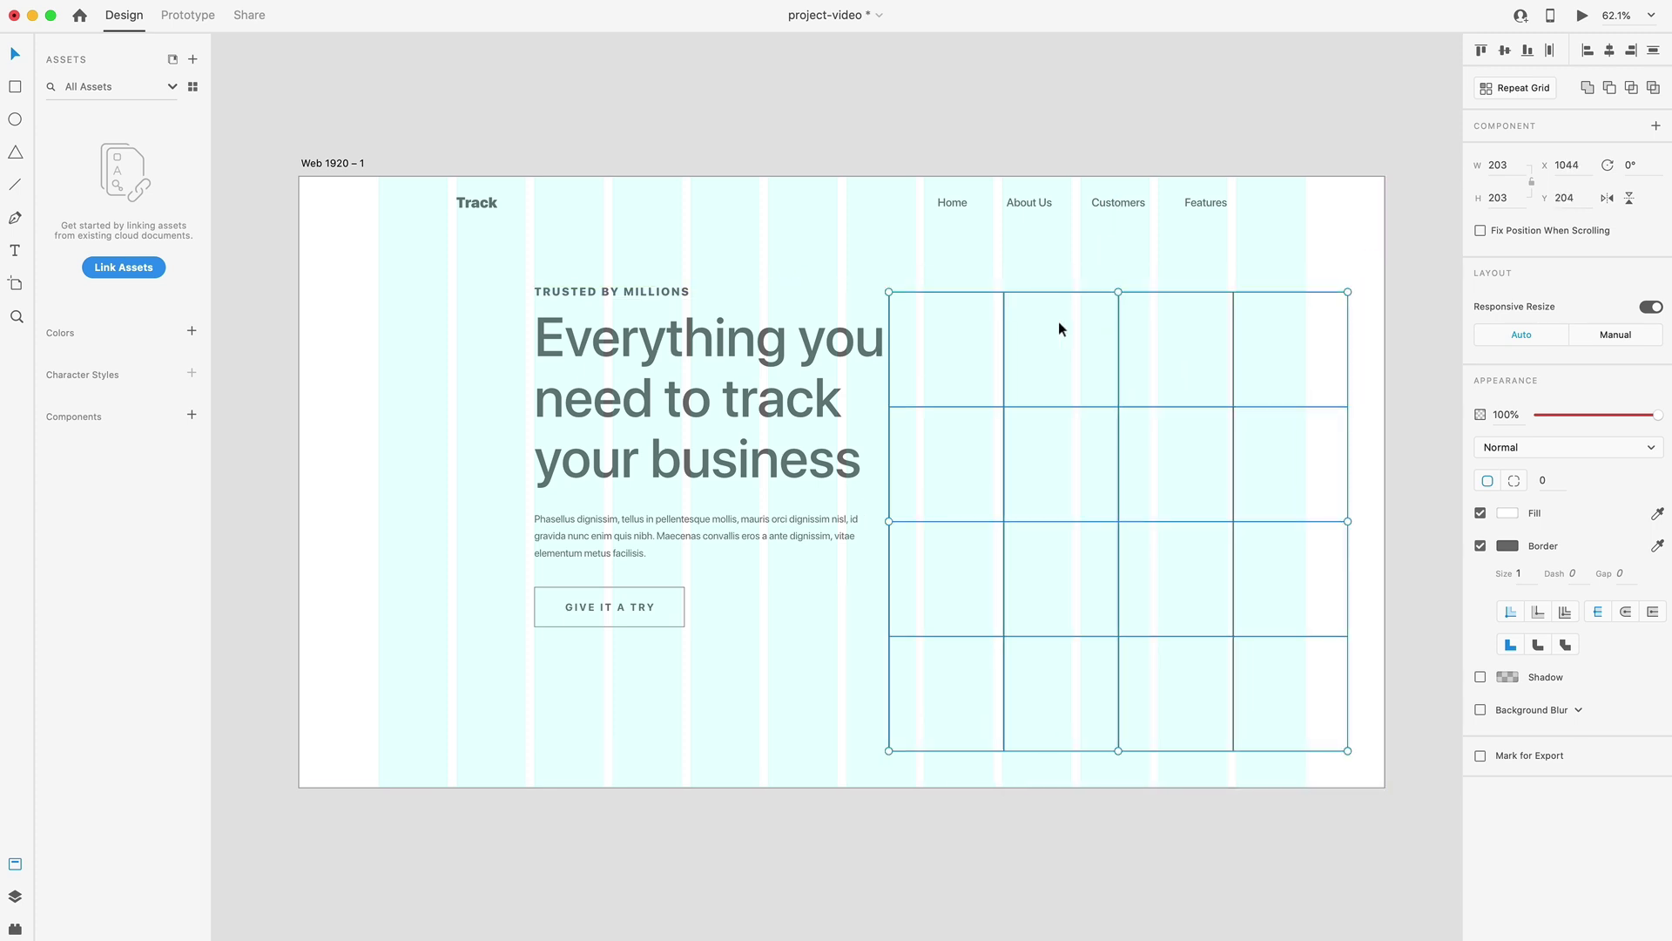
{"action": "left_click_drag", "start_coordinate": [1200, 488], "coordinate": [1225, 511]}
{"action": "left_click", "coordinate": [1424, 625]}
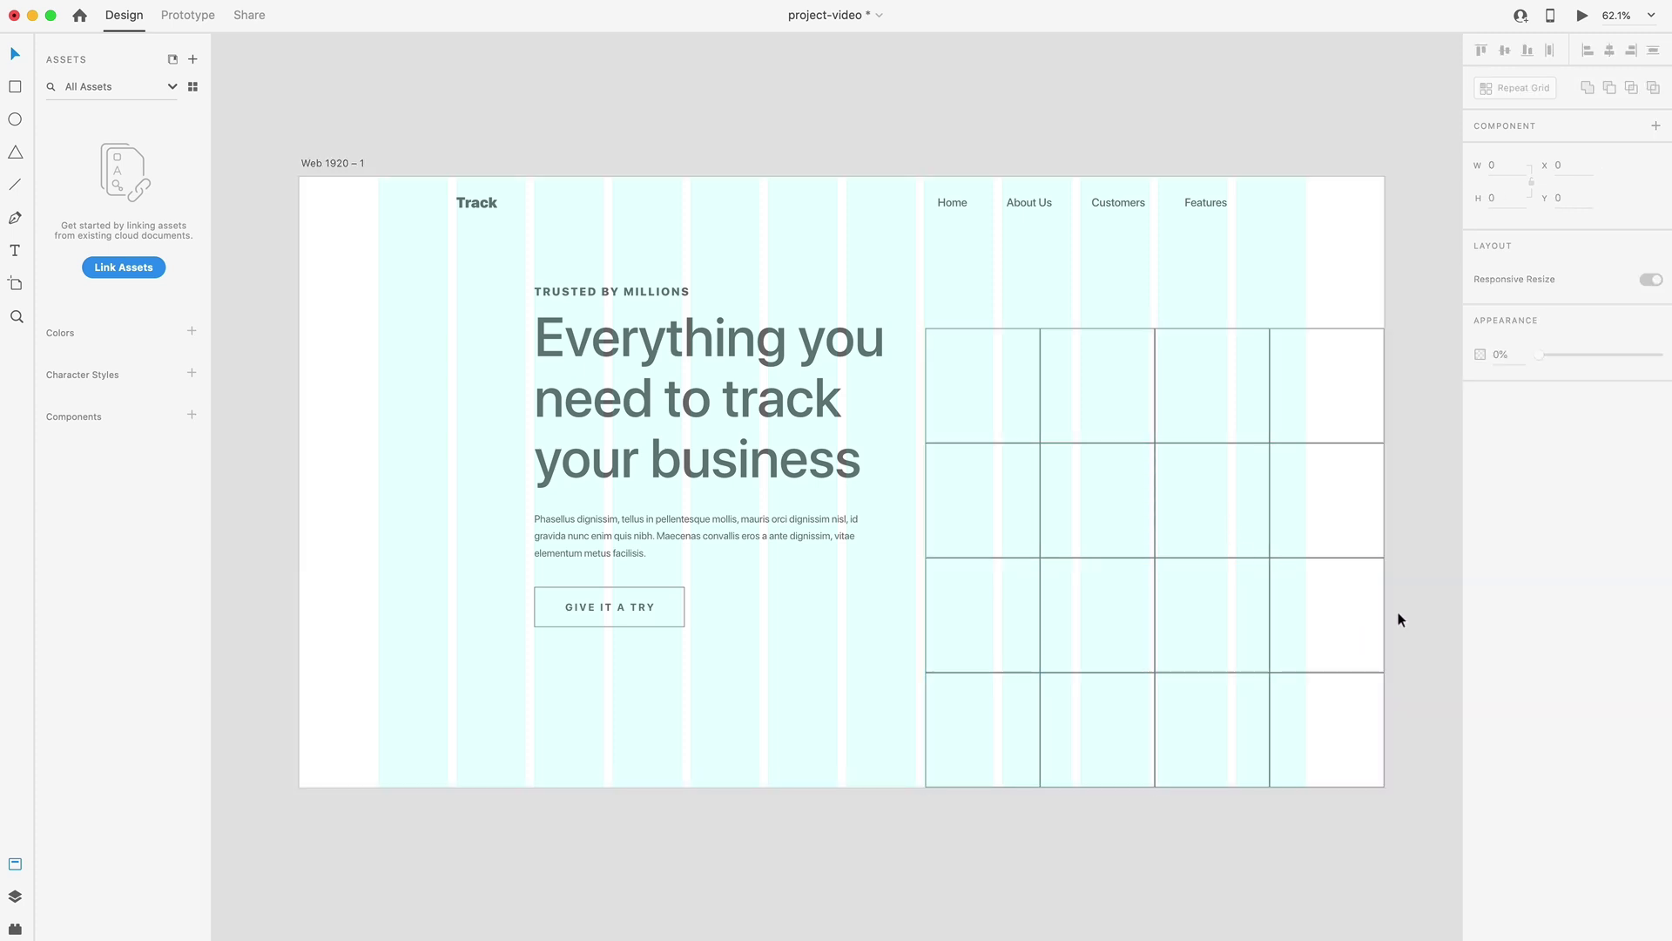
Delete upper-left squares to leave a staircase of 2, 3, 3 and 4 squares per row.
{"action": "double_click", "coordinate": [1073, 398]}
{"action": "key", "text": "Delete"}
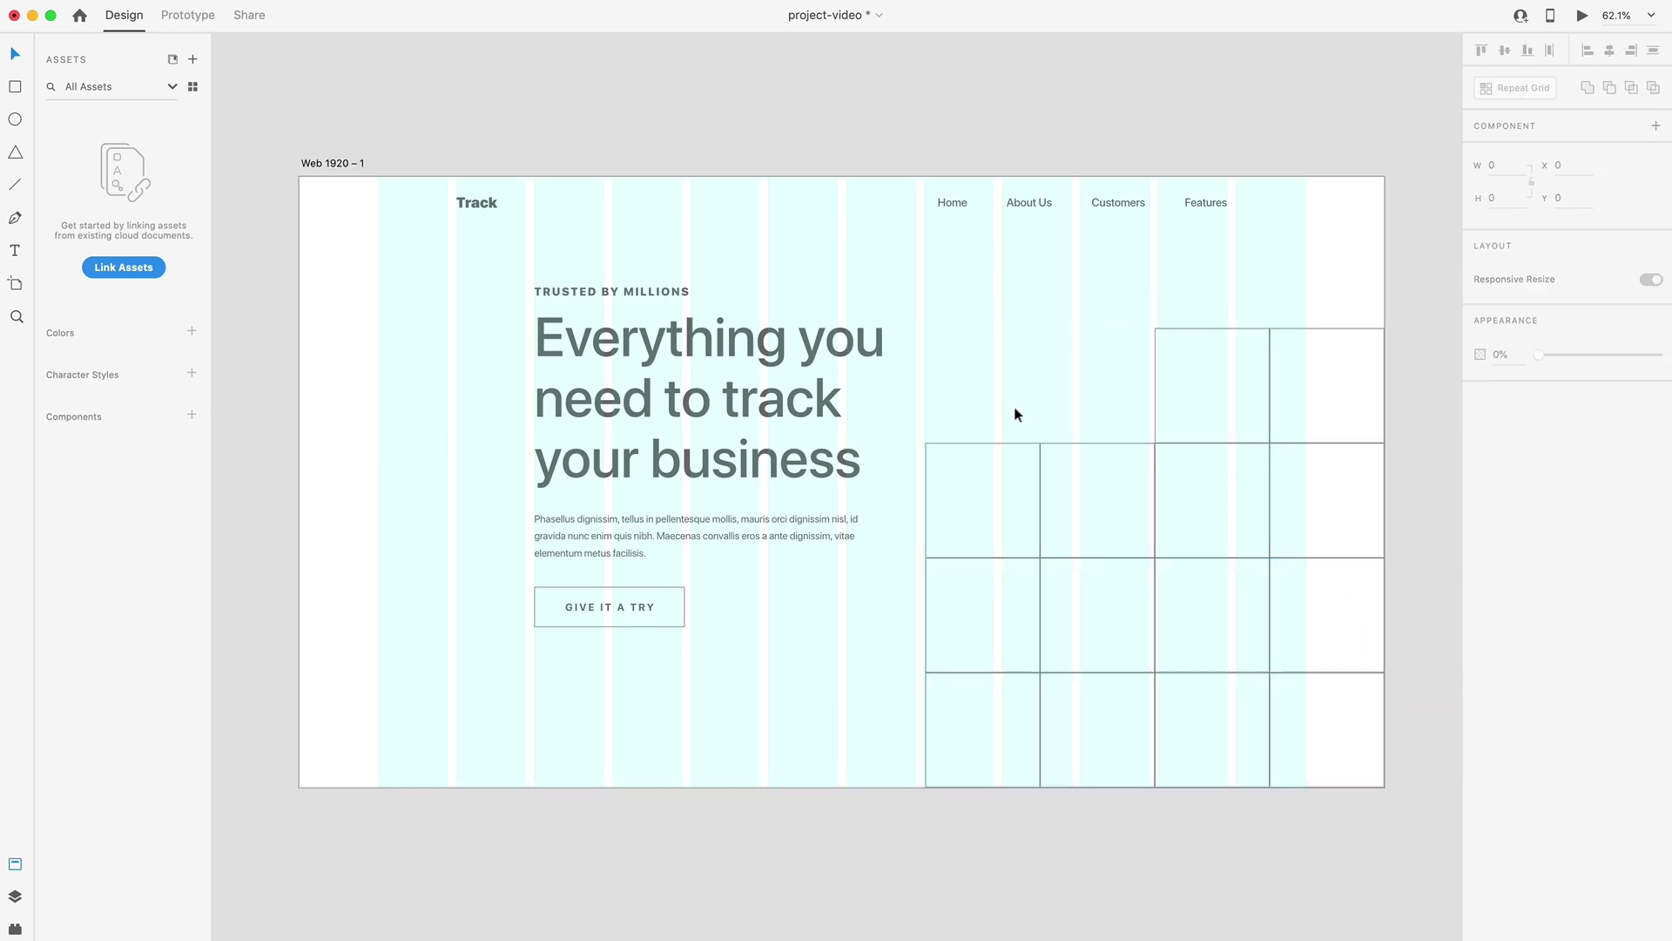
{"action": "left_click", "coordinate": [1009, 496]}
{"action": "key", "text": "Delete"}
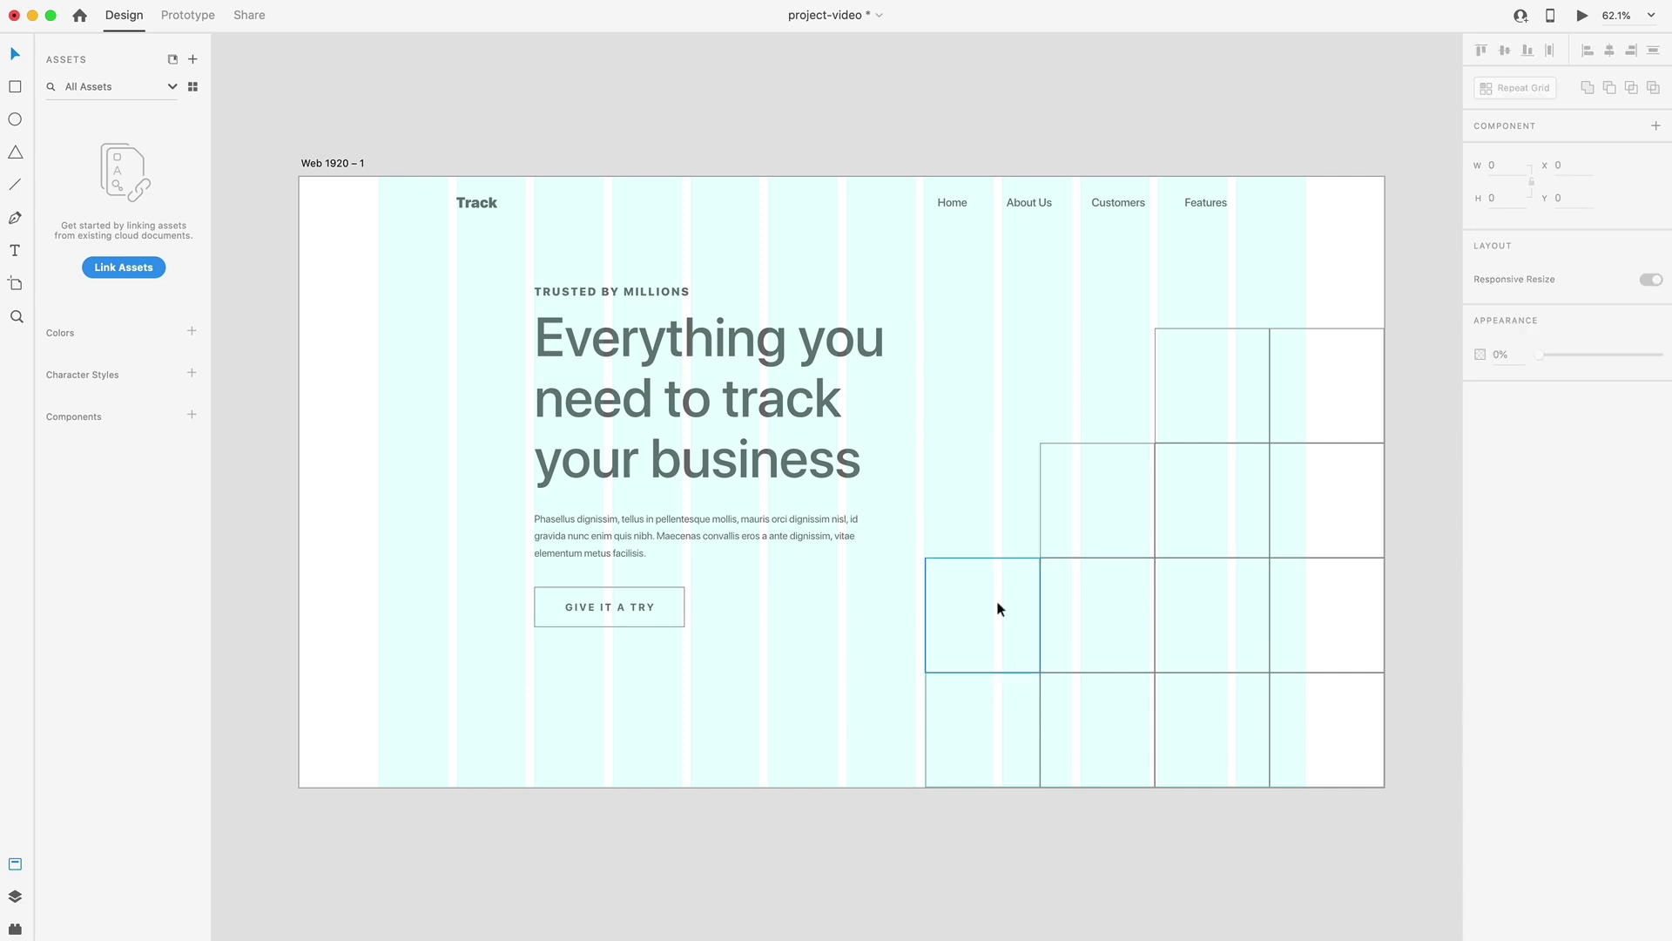
{"action": "left_click", "coordinate": [996, 601]}
{"action": "key", "text": "Delete"}
Add a Web 1920 artboard and lower its Columns grid colour alpha to 11%.
{"action": "key", "text": "a"}
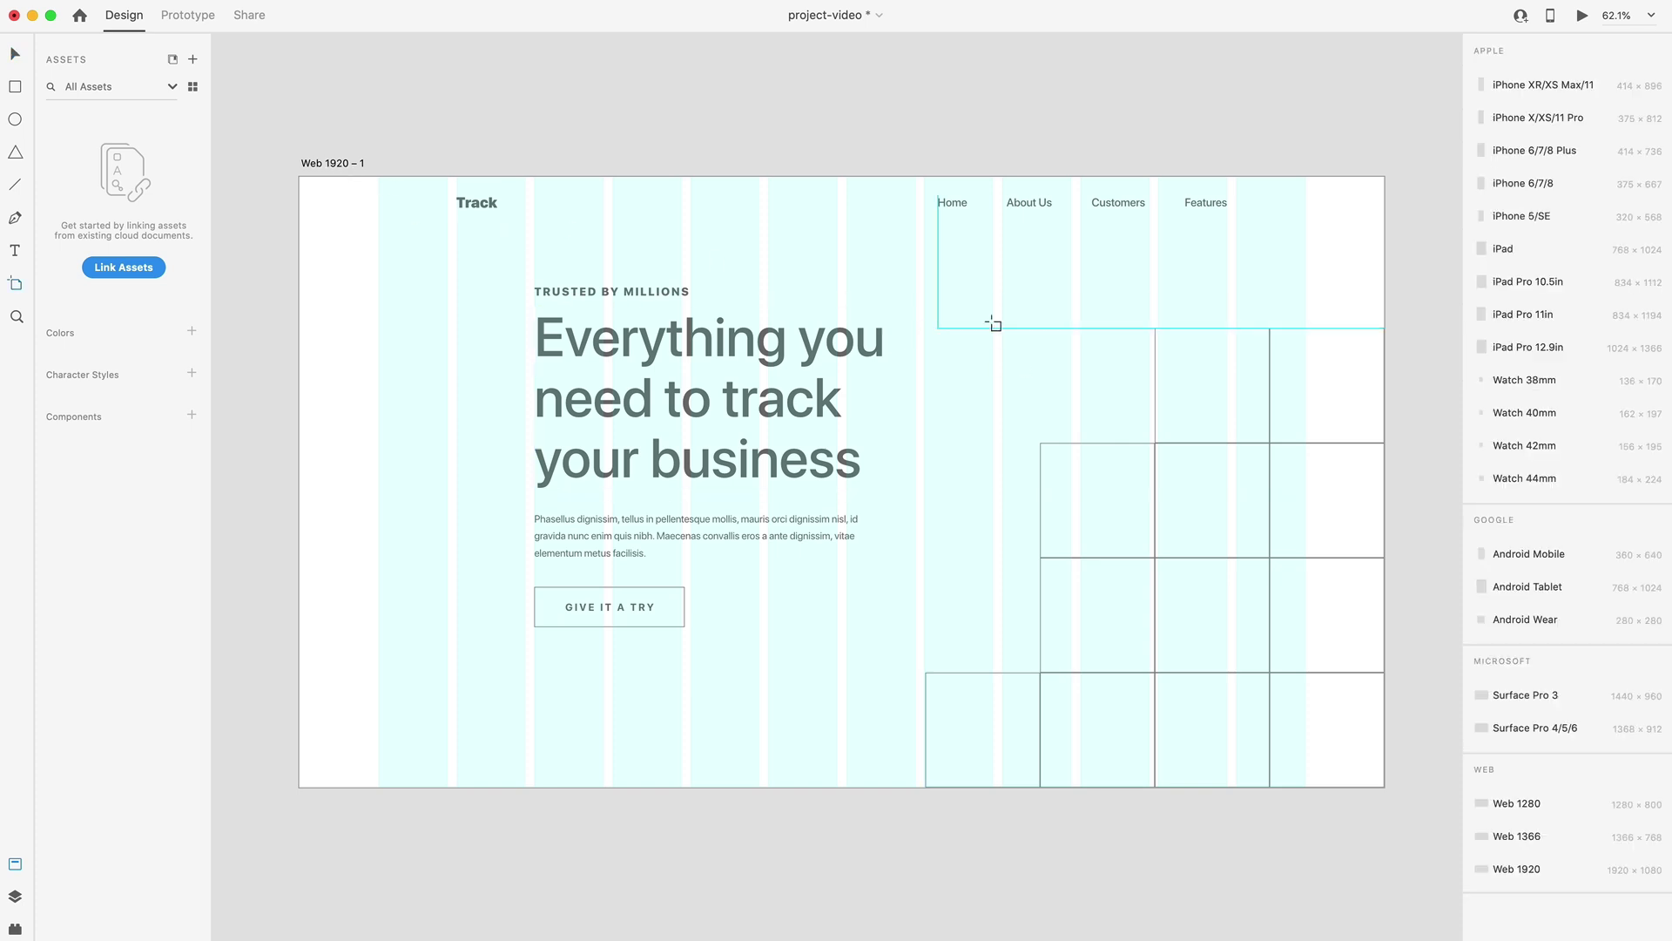
{"action": "left_click", "coordinate": [1538, 881]}
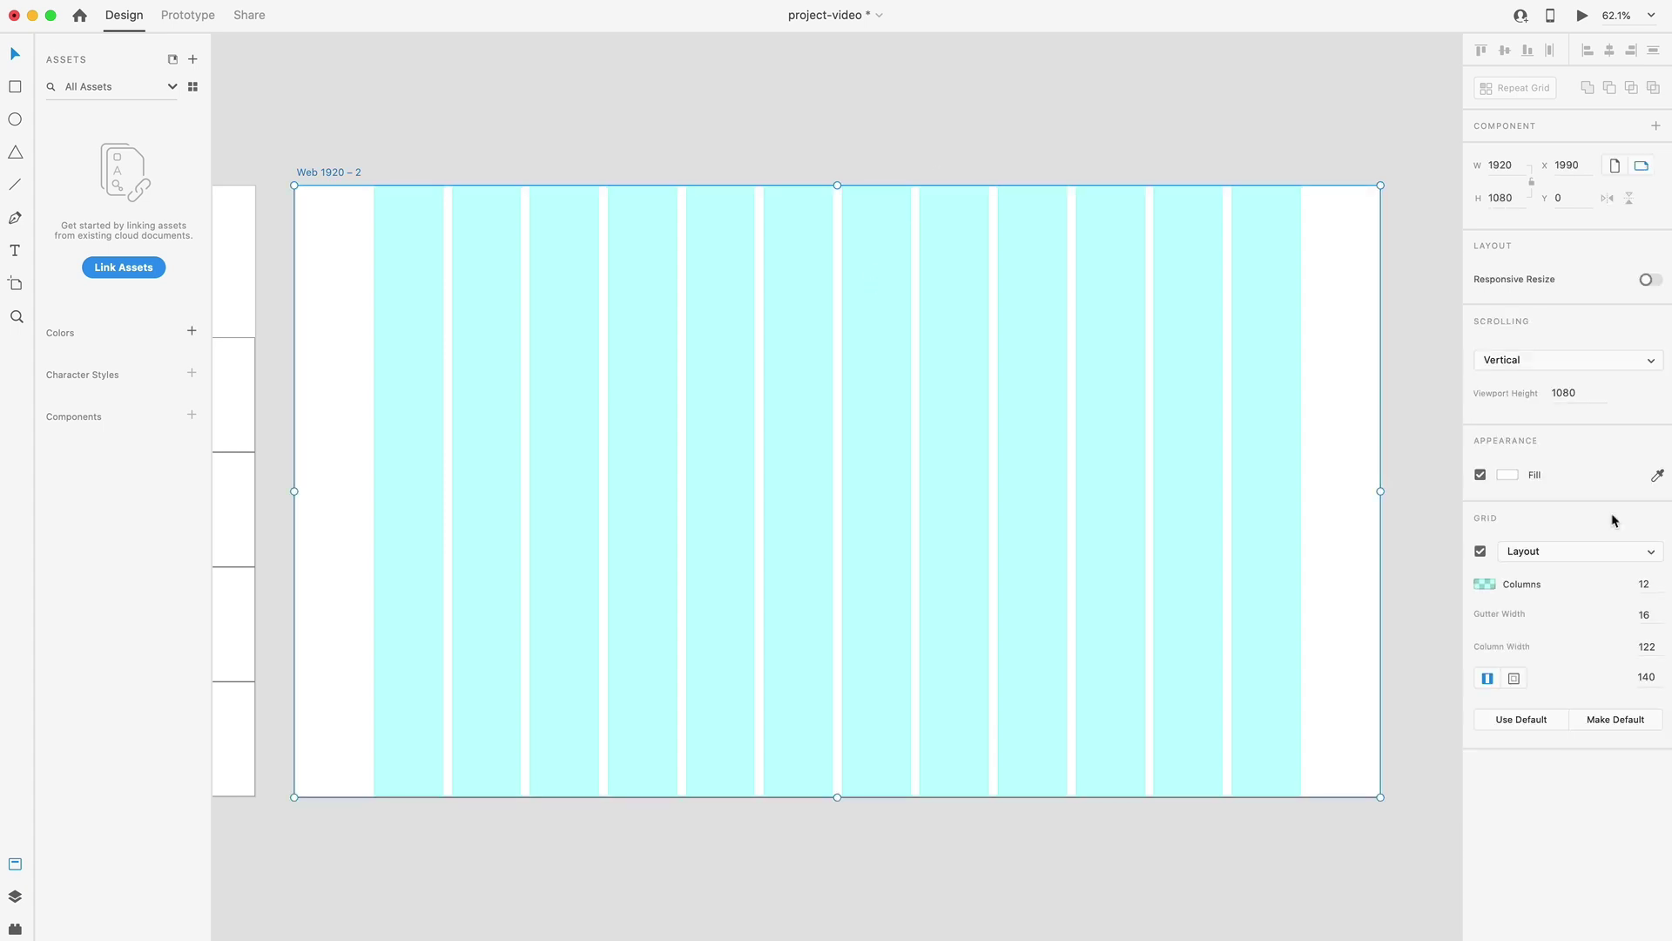
{"action": "left_click", "coordinate": [1491, 584]}
{"action": "left_click_drag", "start_coordinate": [1450, 600], "coordinate": [1450, 616]}
{"action": "left_click", "coordinate": [1419, 427]}
Move a 203 px square into the new artboard at X 611, Y 264.
{"action": "scroll", "coordinate": [1372, 536], "scroll_direction": "down", "scroll_amount": 3}
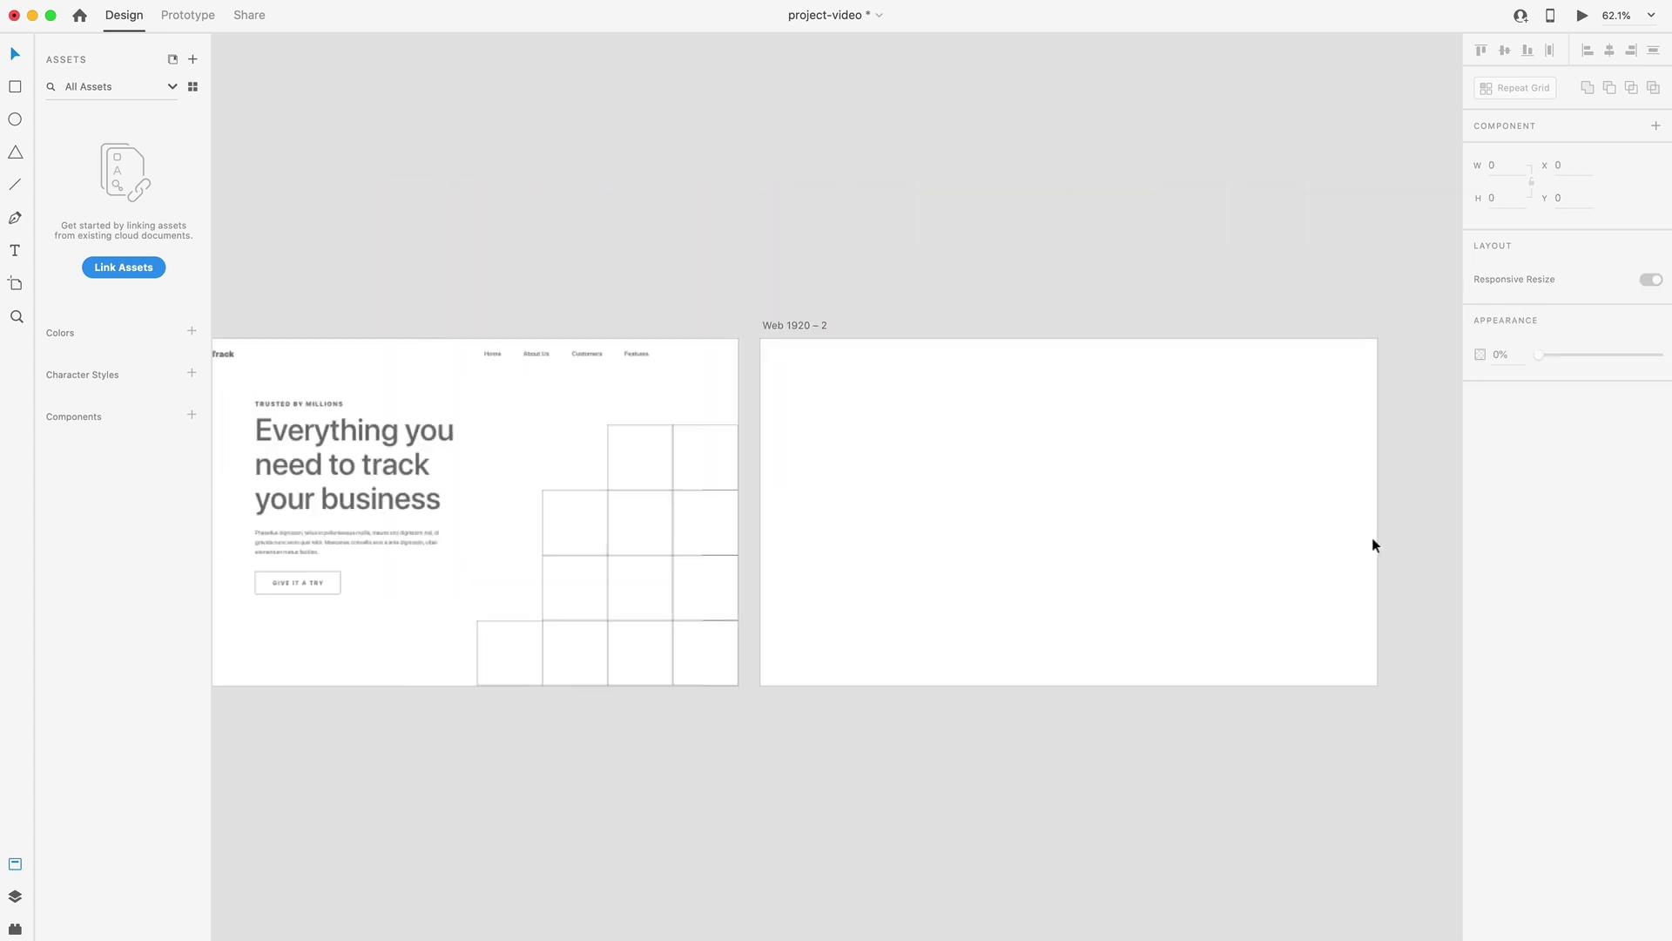
{"action": "left_click_drag", "start_coordinate": [631, 452], "coordinate": [1150, 485]}
{"action": "left_click", "coordinate": [1186, 485]}
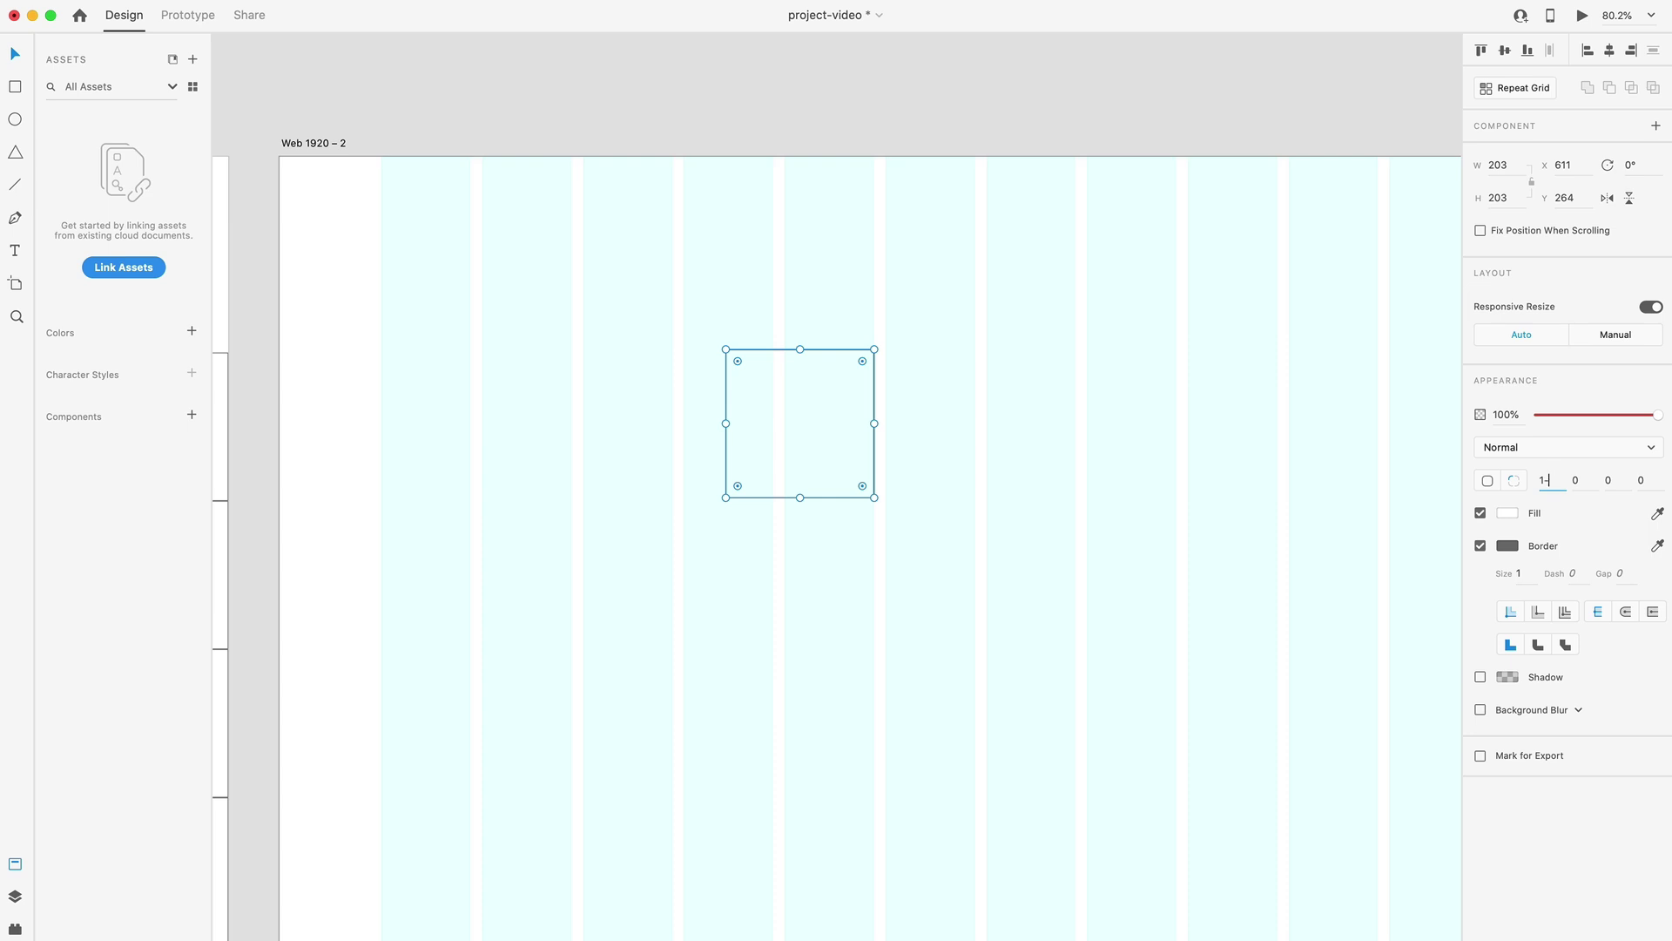
Turn the square into a quarter circle and place a plain square duplicate beside it.
{"action": "type", "text": "00"}
{"action": "key", "text": "Return"}
{"action": "left_click_drag", "start_coordinate": [833, 431], "coordinate": [1034, 430]}
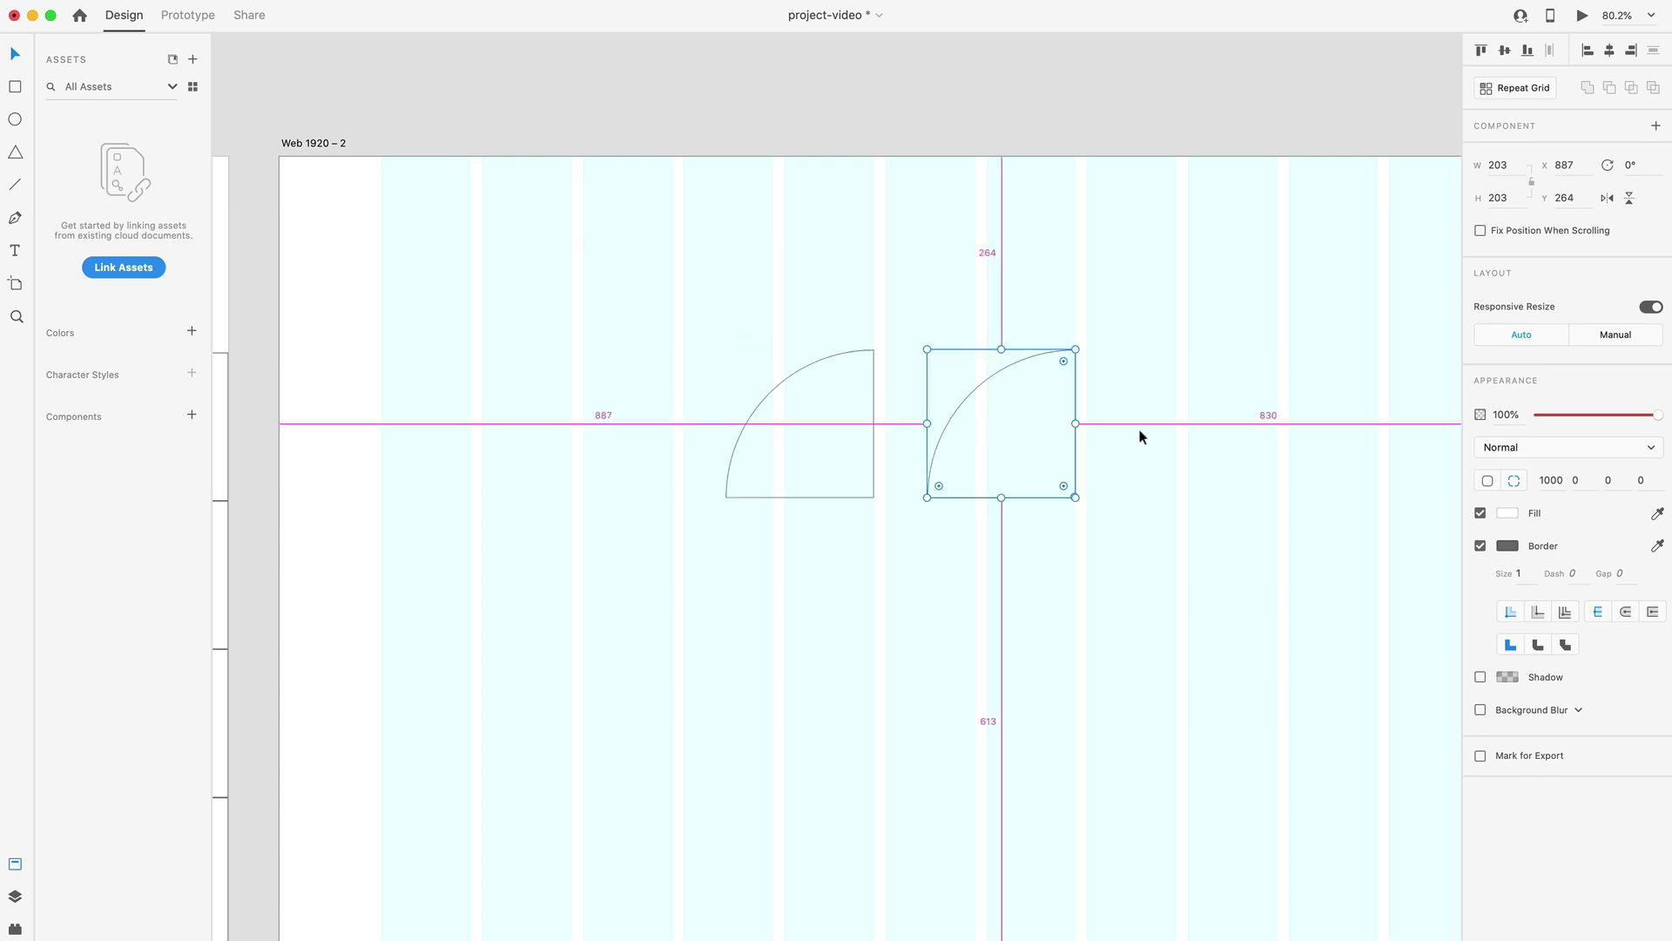
{"action": "left_click", "coordinate": [1514, 480]}
{"action": "left_click", "coordinate": [1551, 480]}
{"action": "type", "text": "0"}
{"action": "key", "text": "Return"}
Subtract a 45°-rotated bar from a square copy to create a right triangle.
{"action": "left_click_drag", "start_coordinate": [993, 436], "coordinate": [1129, 442]}
{"action": "left_click_drag", "start_coordinate": [1223, 476], "coordinate": [1338, 248]}
{"action": "left_click_drag", "start_coordinate": [955, 403], "coordinate": [1205, 478]}
{"action": "left_click", "coordinate": [1226, 383]}
{"action": "left_click_drag", "start_coordinate": [1226, 383], "coordinate": [1278, 386]}
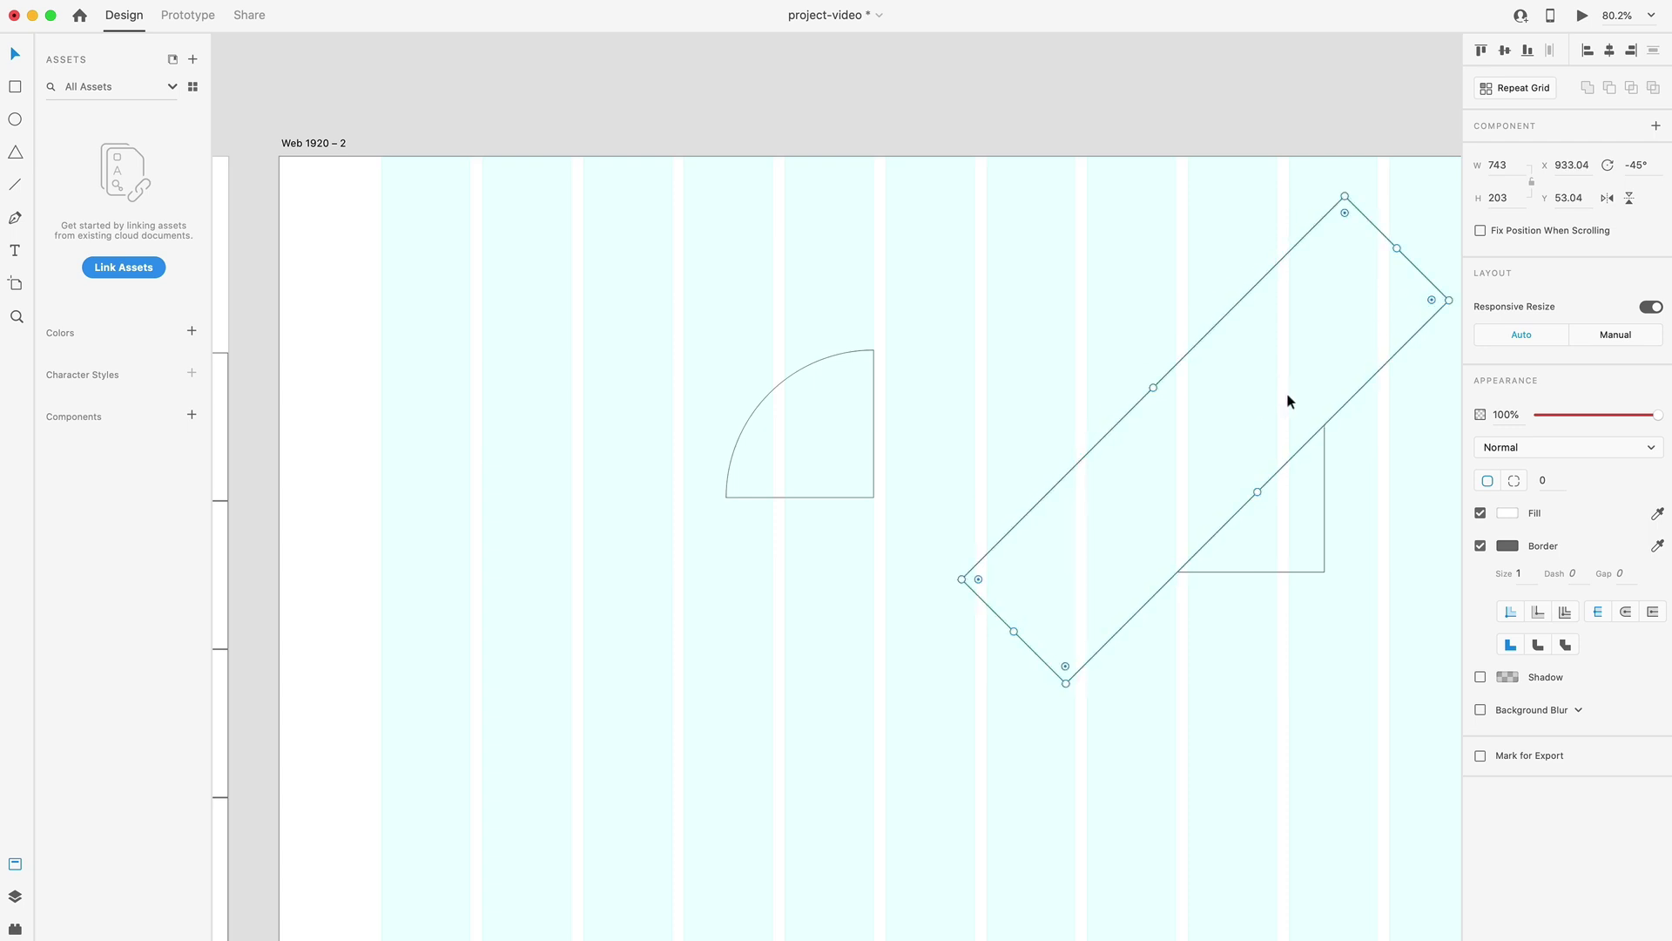
{"action": "left_click", "coordinate": [1251, 522], "text": "shift"}
{"action": "left_click", "coordinate": [1609, 88]}
Place the triangle beside the quarter circle and set its width to 203.
{"action": "left_click_drag", "start_coordinate": [1277, 459], "coordinate": [995, 438]}
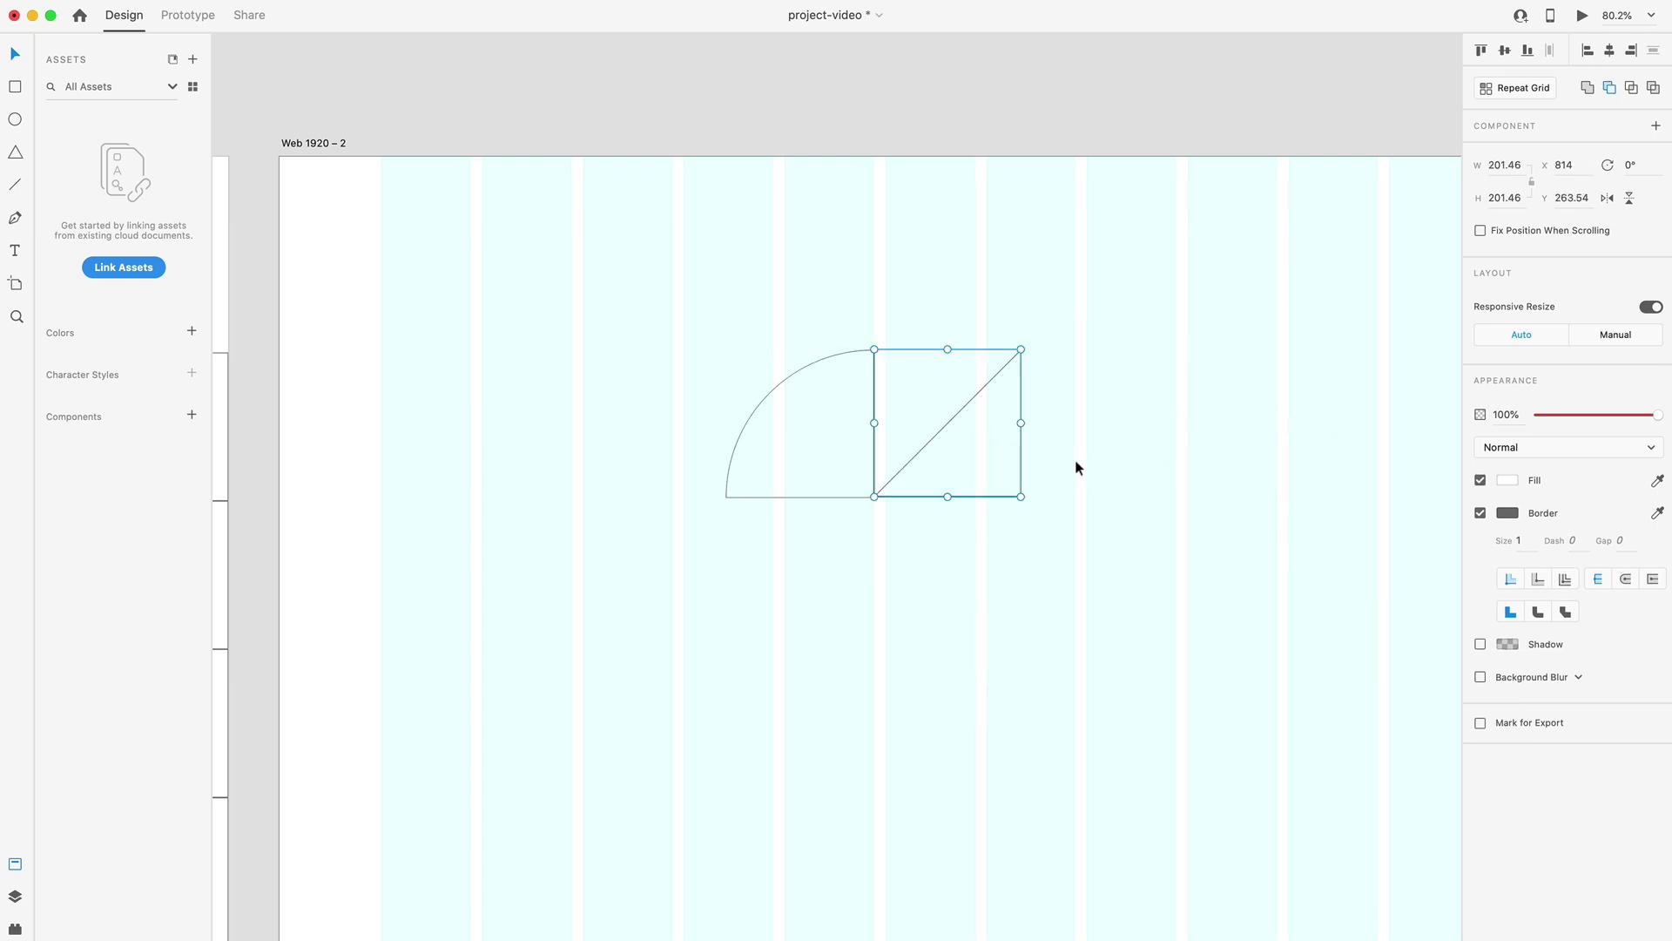
{"action": "left_click", "coordinate": [833, 438]}
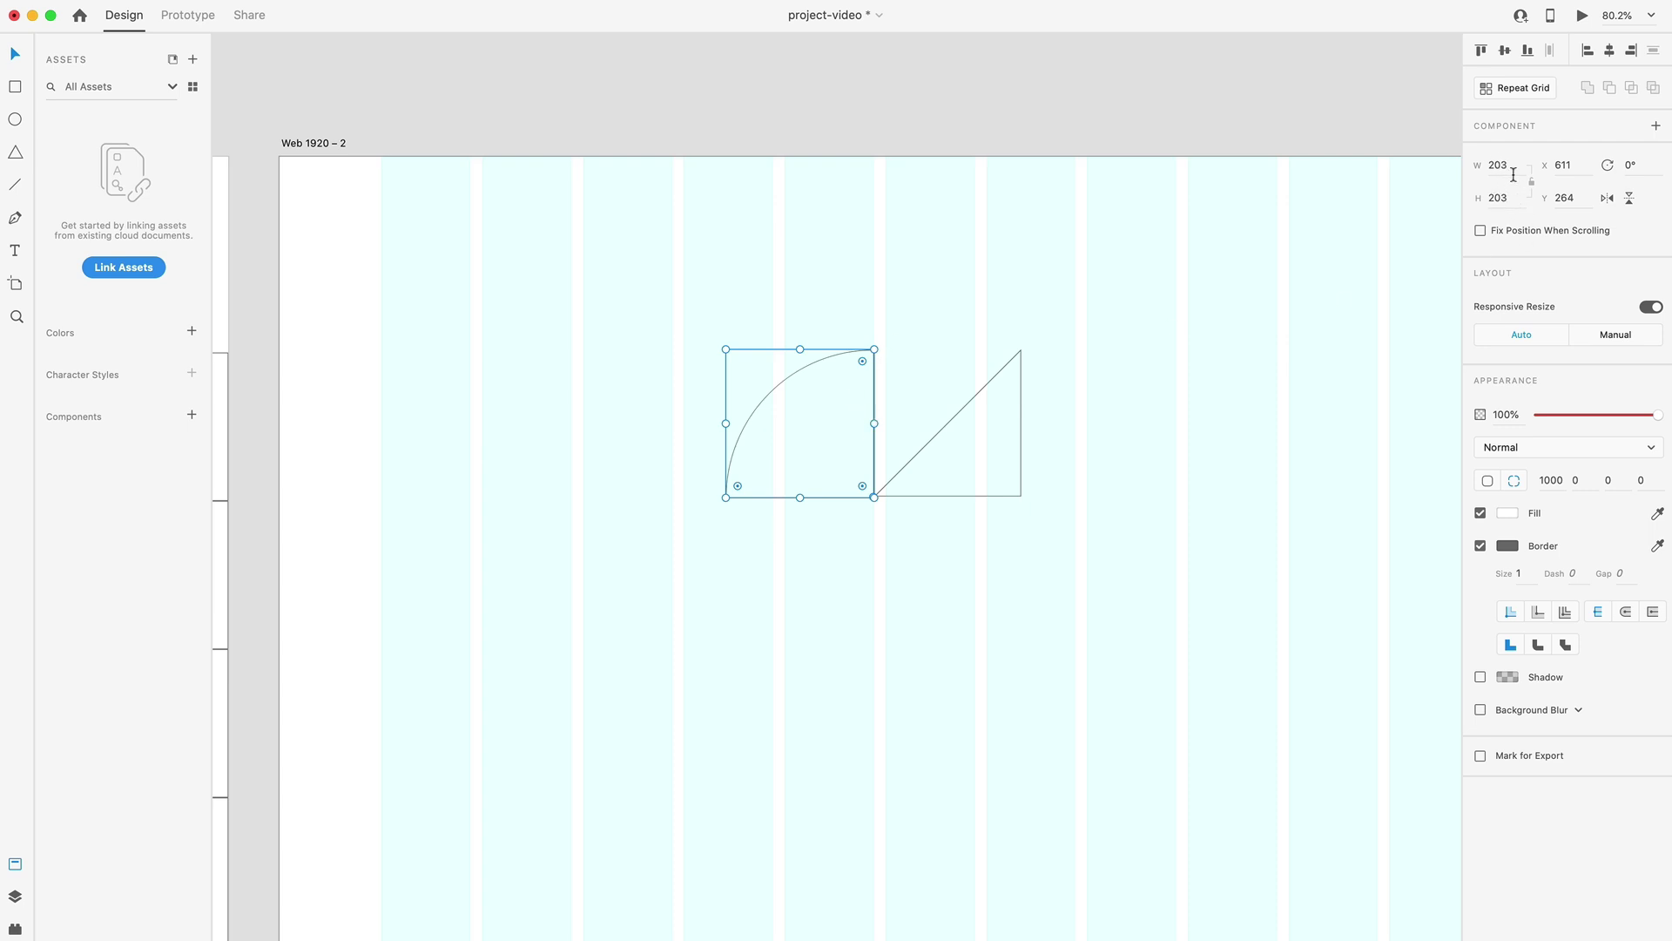
{"action": "left_click", "coordinate": [982, 418]}
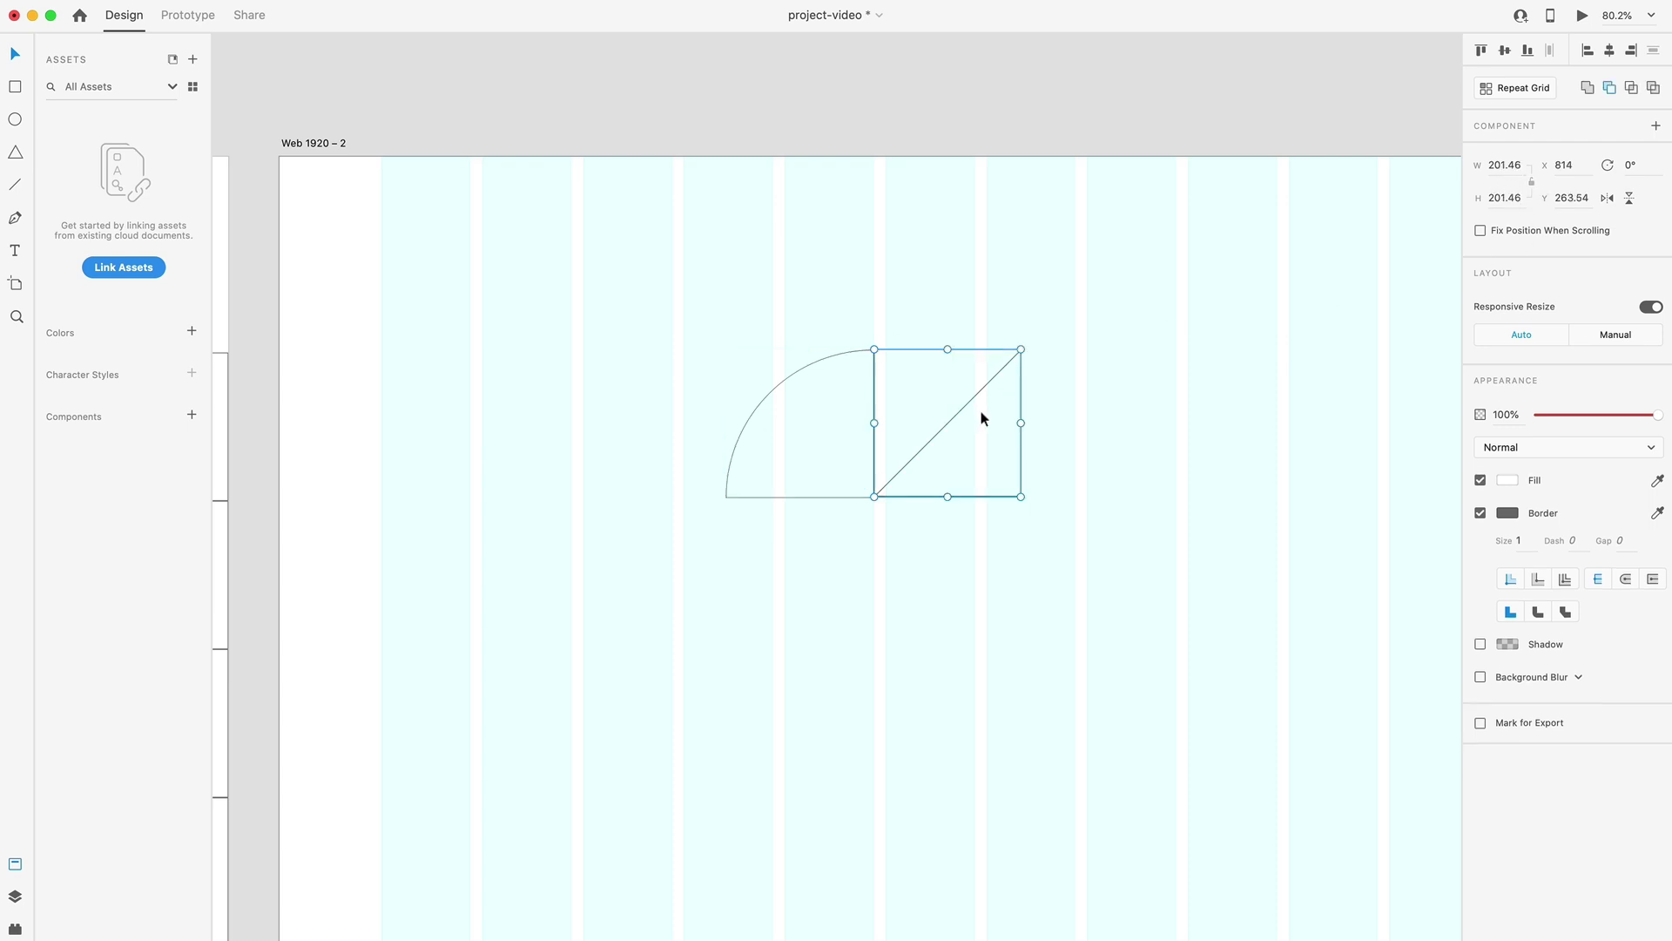
{"action": "left_click", "coordinate": [1501, 167]}
{"action": "type", "text": "203"}
{"action": "key", "text": "Return"}
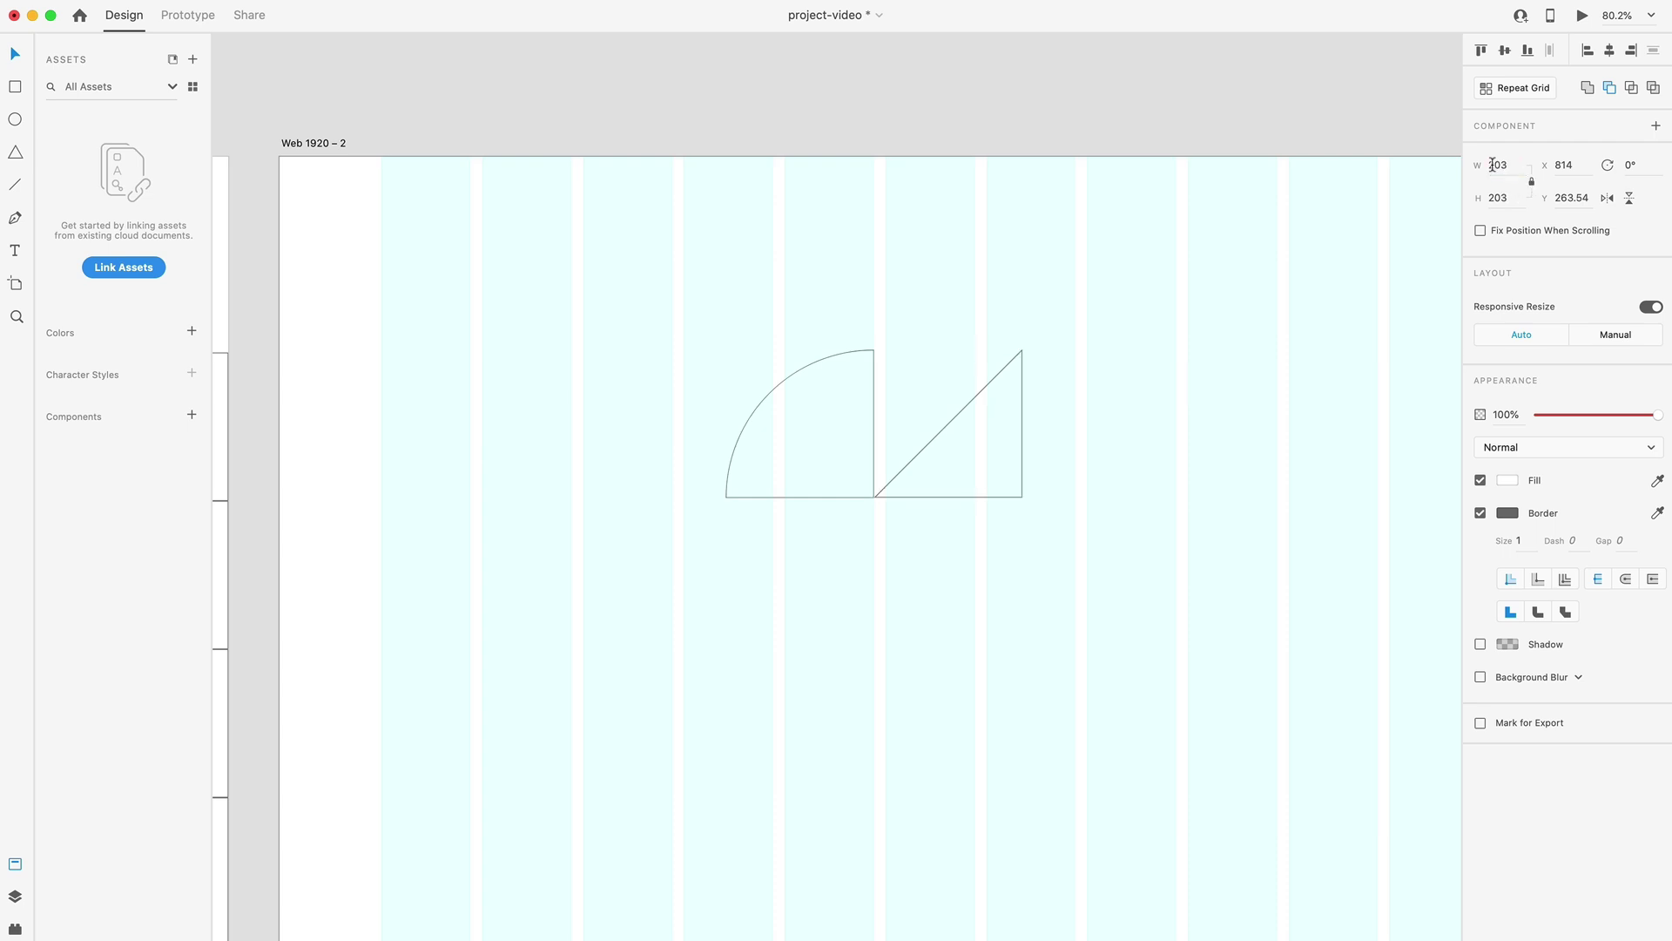
{"action": "left_click", "coordinate": [1092, 455]}
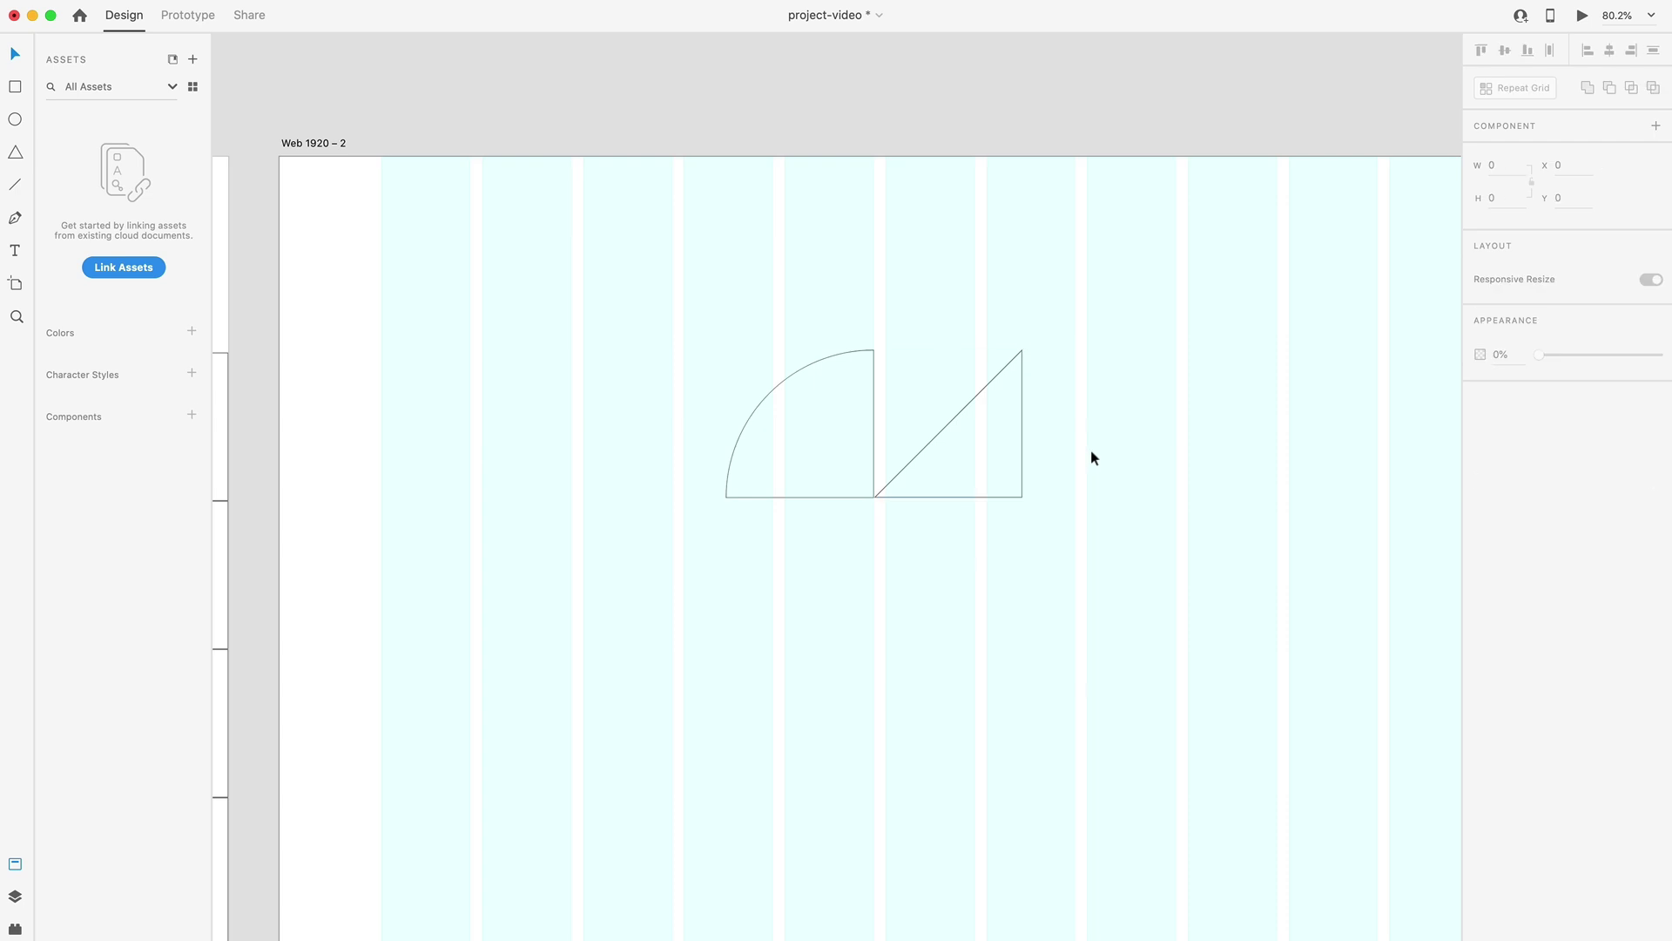
Create the curved ring arc and circle-in-square shapes, then zoom out to fit both artboards.
{"action": "key", "text": "ctrl+v"}
{"action": "key", "text": "ctrl+d"}
{"action": "left_click_drag", "start_coordinate": [1052, 351], "coordinate": [1088, 387]}
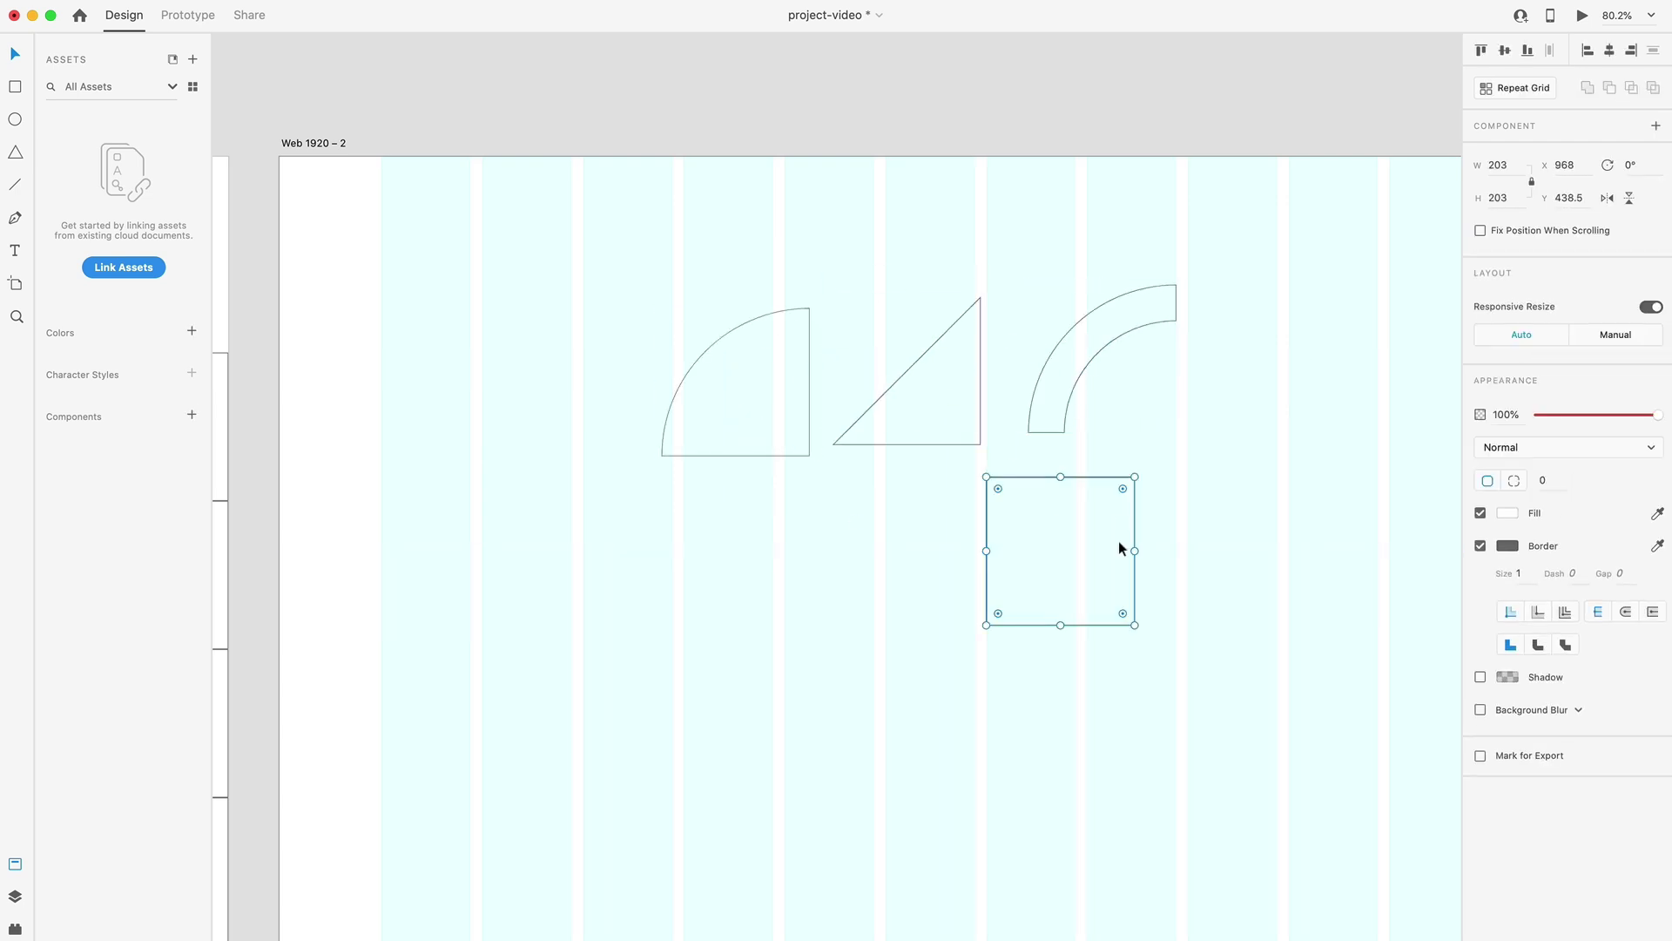
{"action": "left_click_drag", "start_coordinate": [1030, 521], "coordinate": [1343, 364]}
{"action": "key", "text": "Escape"}
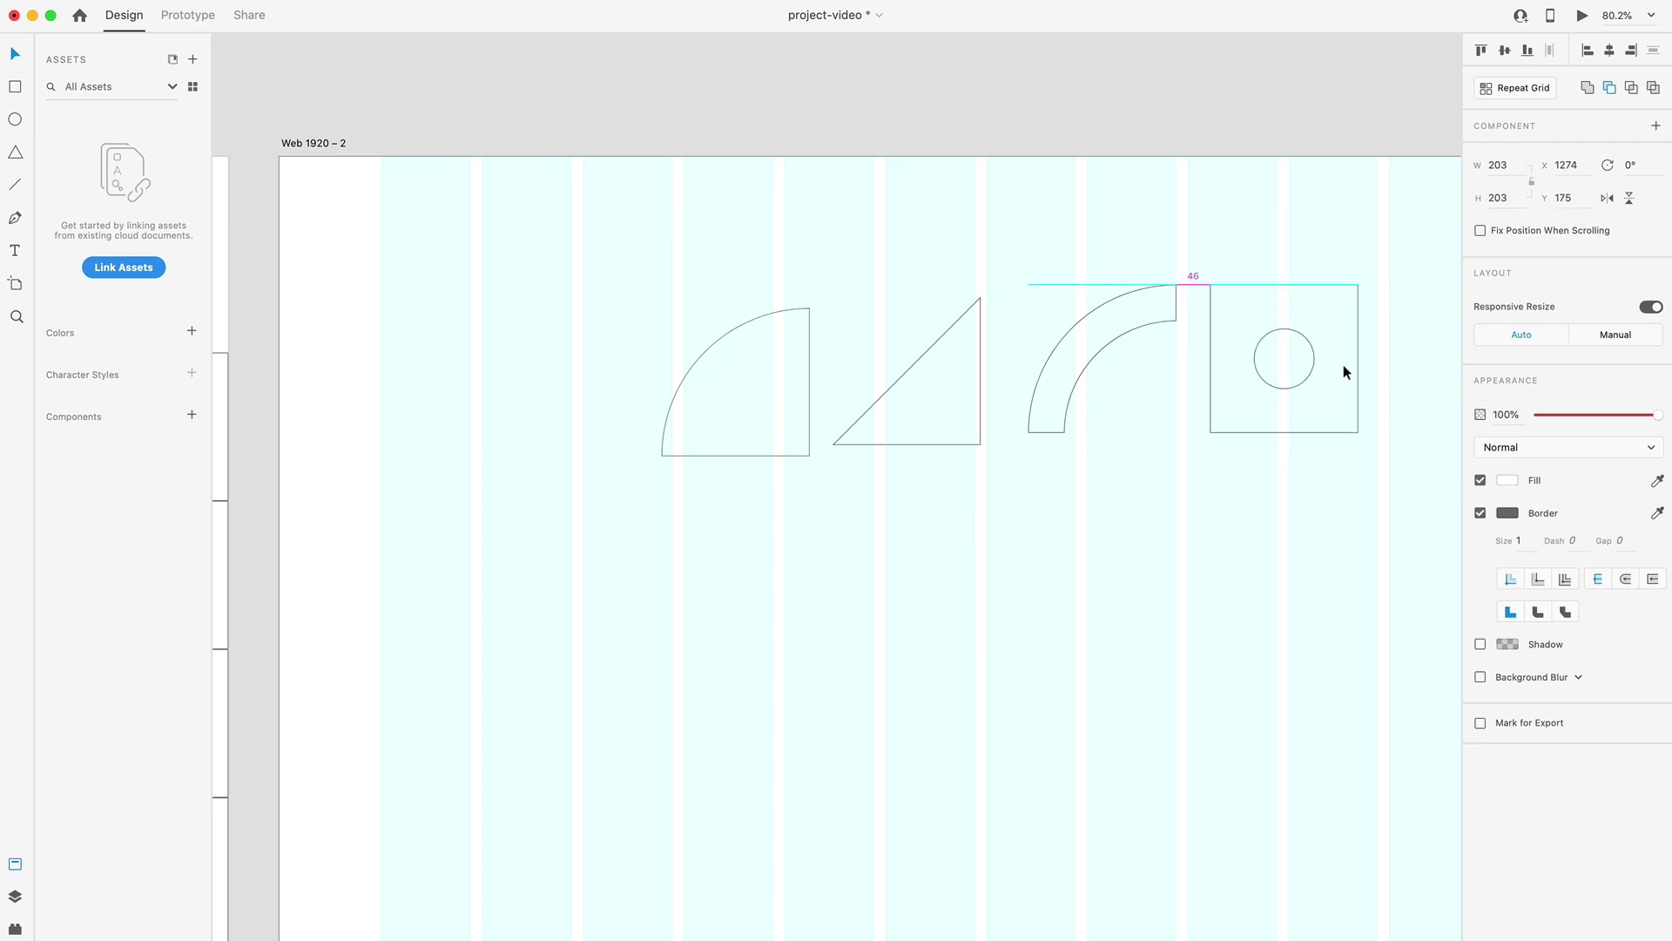
{"action": "left_click", "coordinate": [1159, 675]}
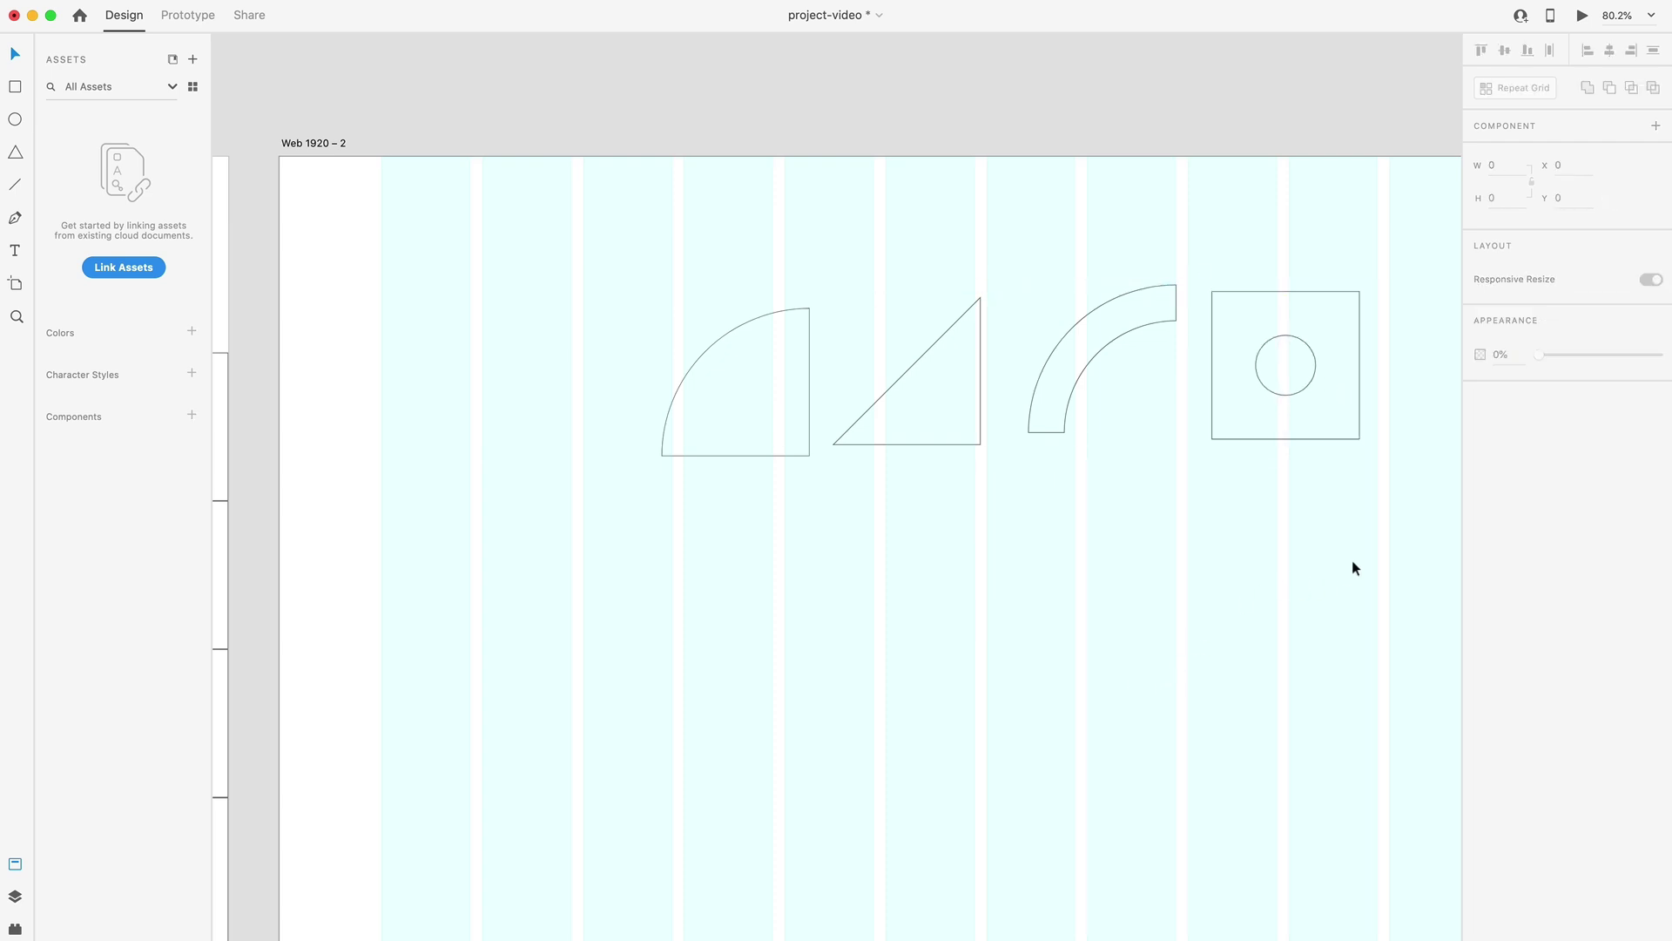
{"action": "key", "text": "super+0"}
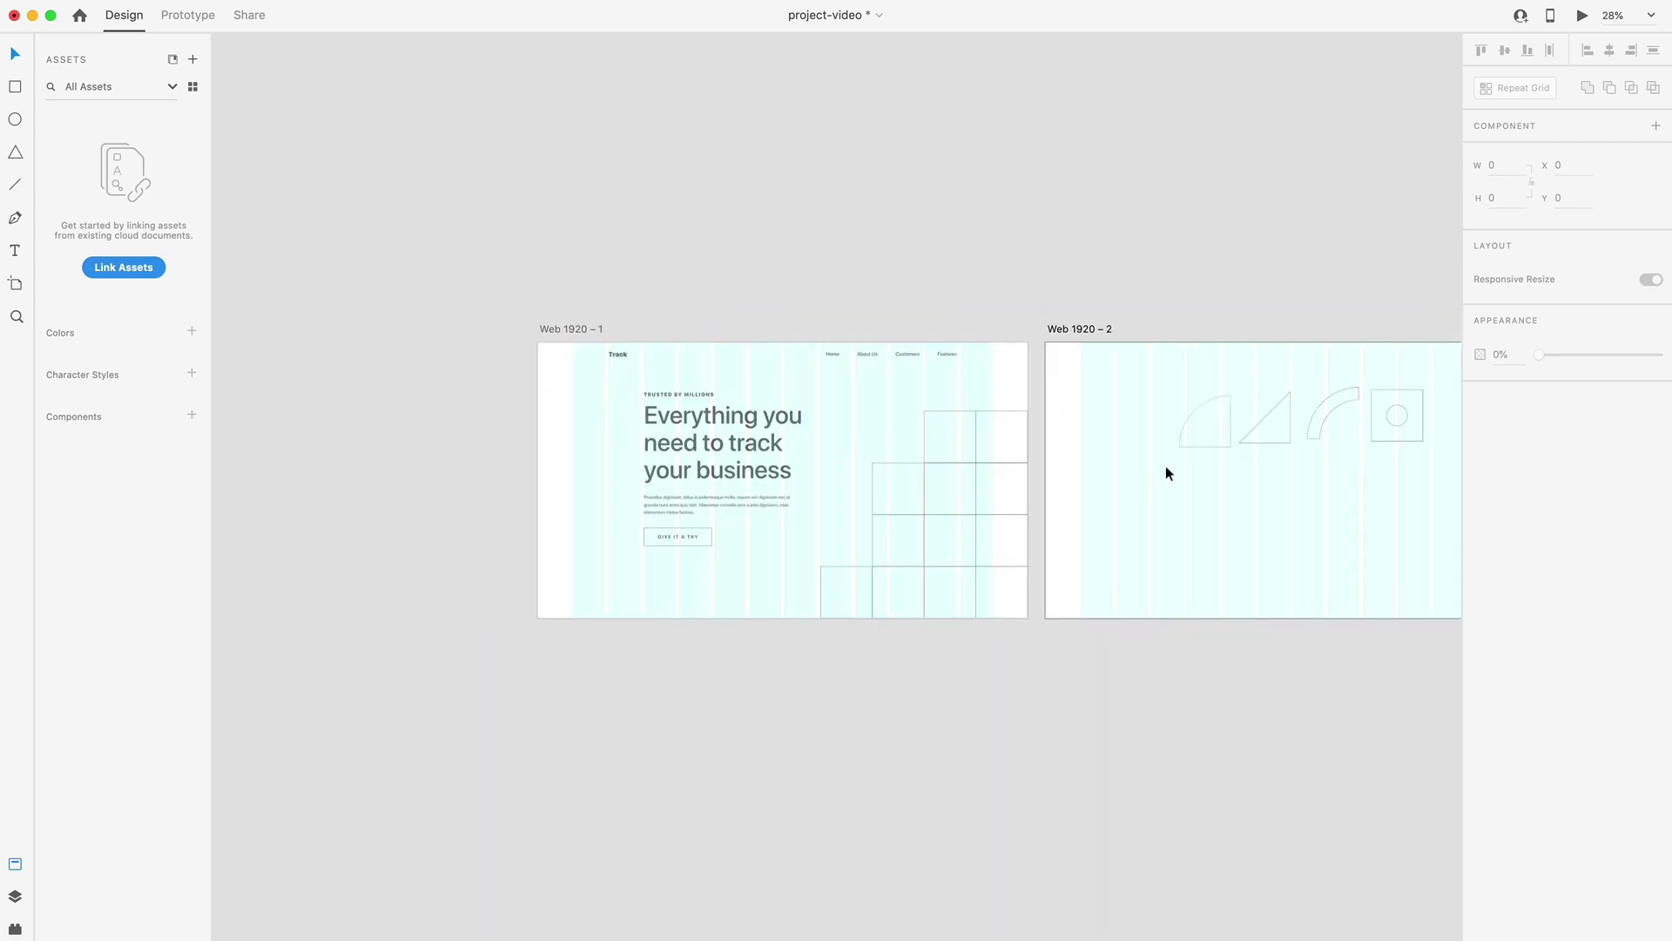
Move Web 1920 – 2 above Web 1920 – 1 and reposition its four shapes.
{"action": "left_click_drag", "start_coordinate": [1102, 332], "coordinate": [583, 85]}
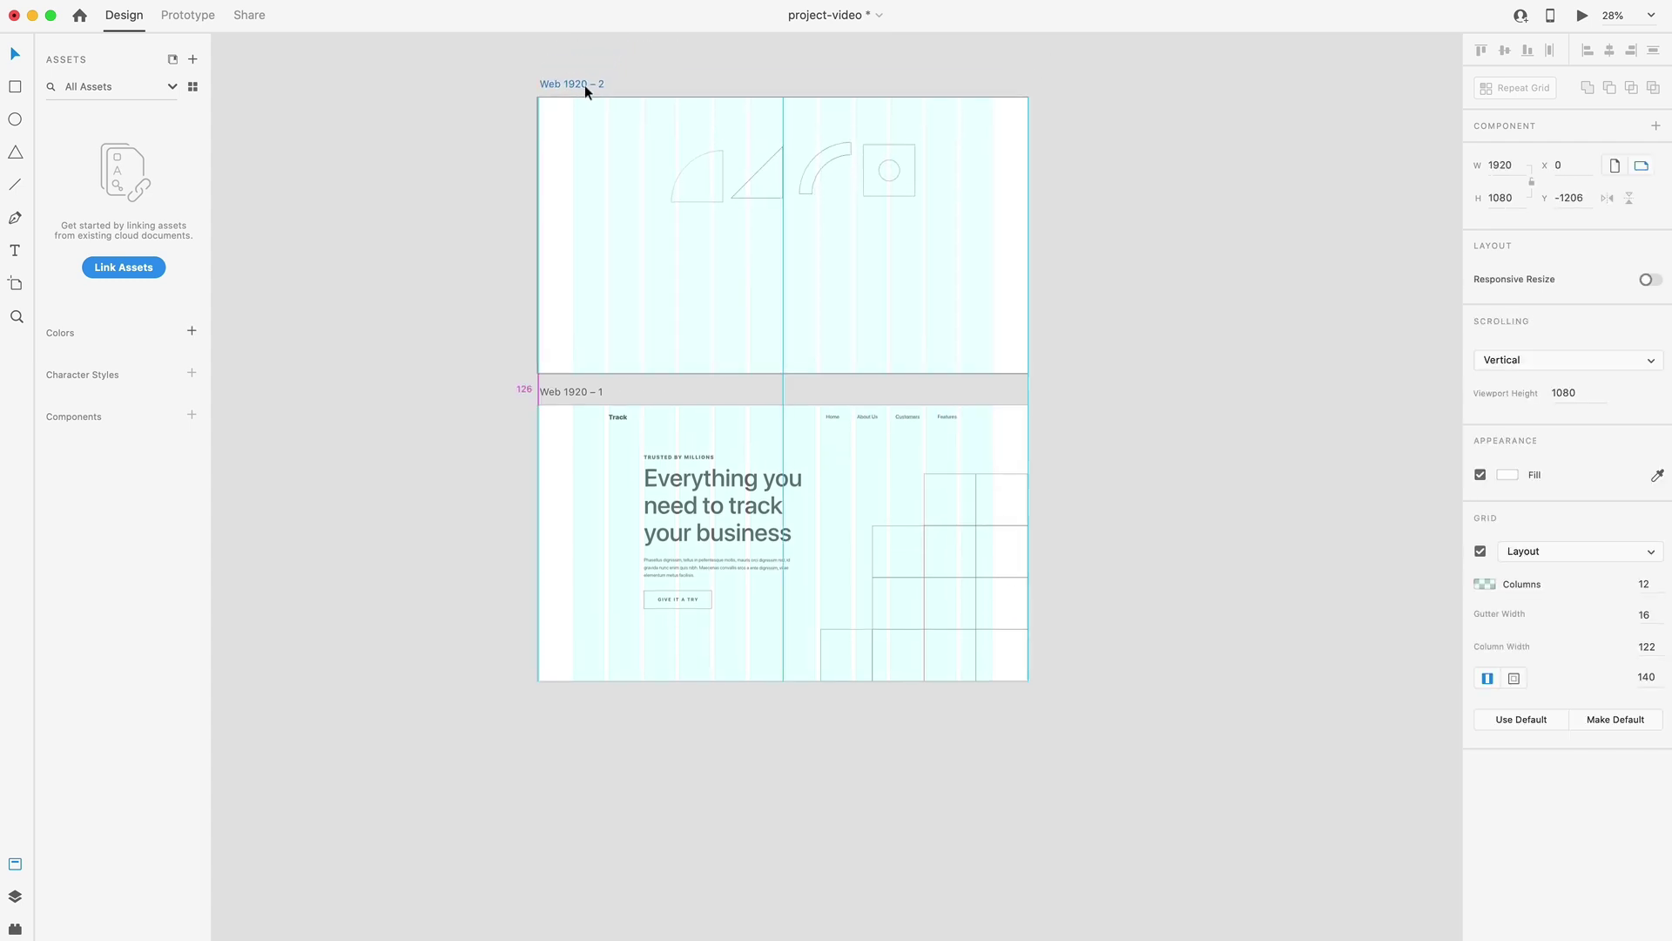
{"action": "left_click", "coordinate": [975, 232]}
{"action": "left_click_drag", "start_coordinate": [975, 235], "coordinate": [643, 141]}
{"action": "left_click_drag", "start_coordinate": [732, 187], "coordinate": [765, 335]}
{"action": "left_click", "coordinate": [1127, 556]}
{"action": "scroll", "coordinate": [1127, 556], "scroll_direction": "up", "scroll_amount": 5}
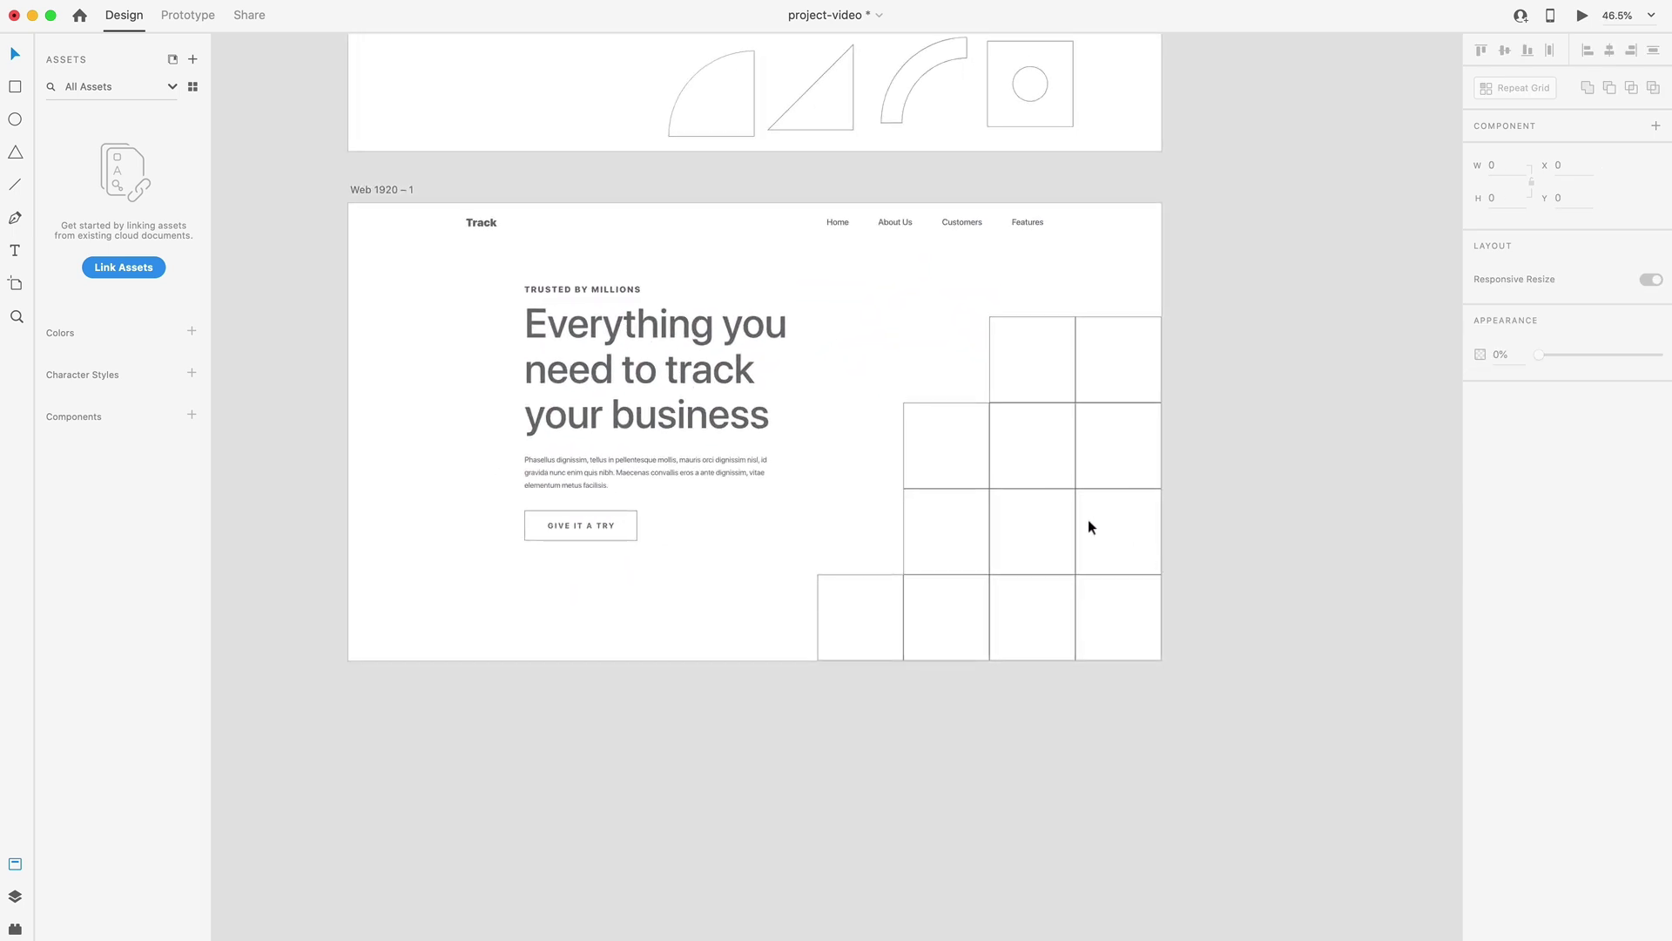
Turn off the Layout grid on the hero artboard.
{"action": "left_click", "coordinate": [897, 355]}
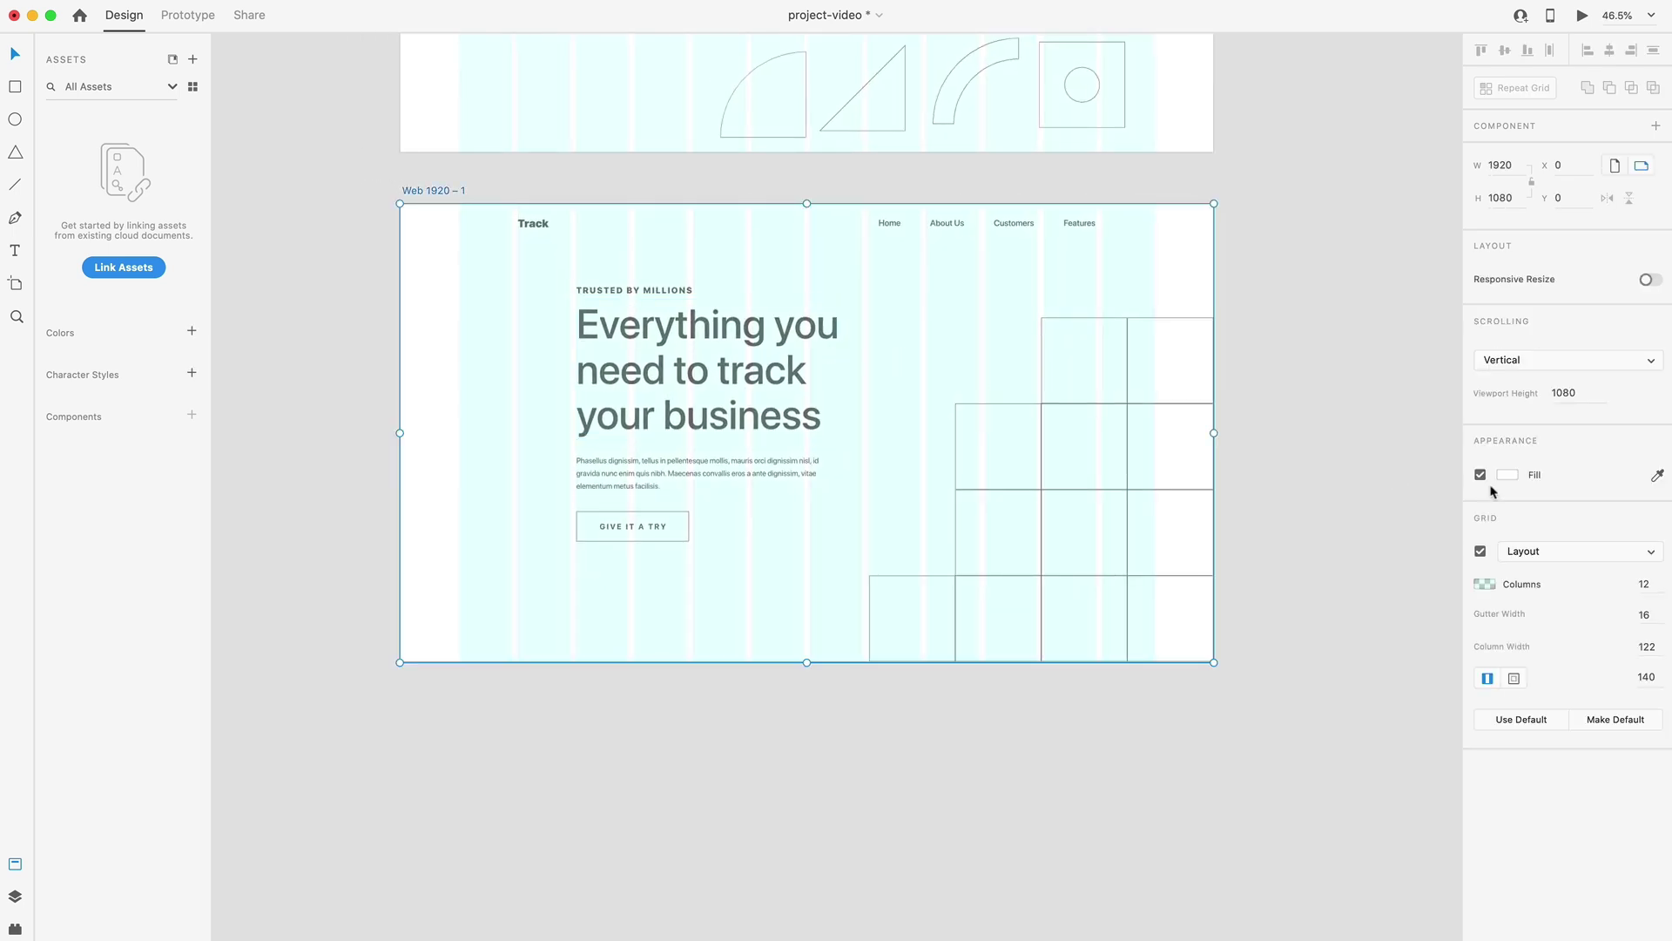
{"action": "left_click", "coordinate": [1480, 551]}
{"action": "left_click", "coordinate": [1386, 504]}
{"action": "scroll", "coordinate": [914, 393], "scroll_direction": "up", "scroll_amount": 1}
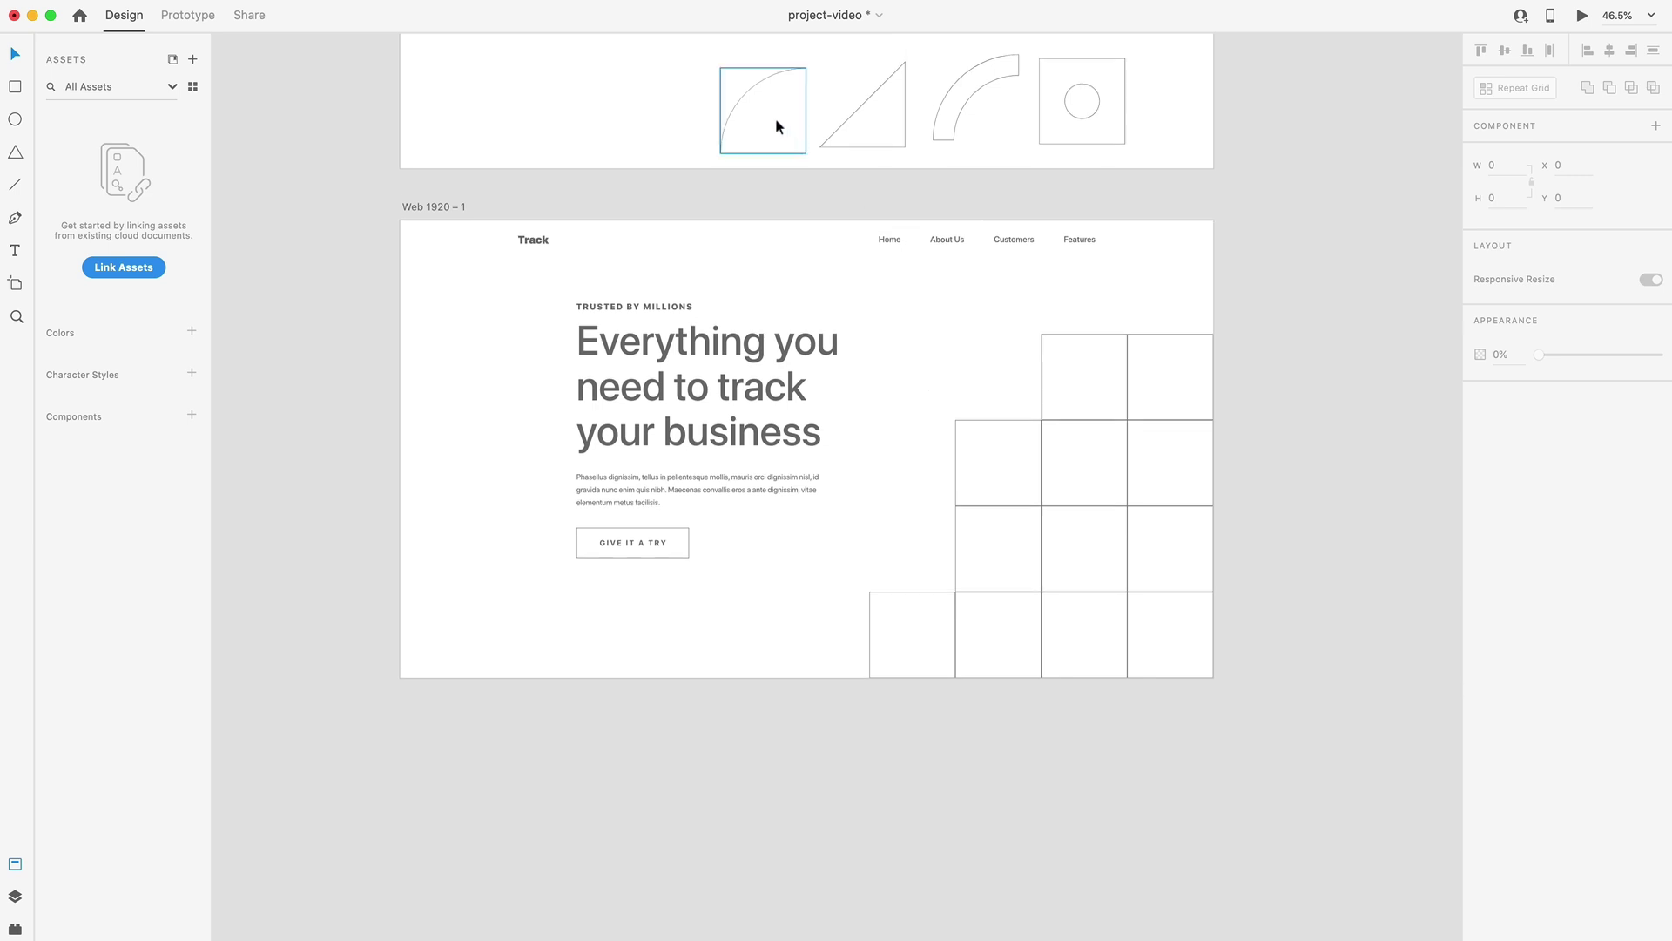
Copy a quarter circle, circle-in-square and ring arc into the staircase's upper cells.
{"action": "left_click_drag", "start_coordinate": [775, 117], "coordinate": [993, 298]}
{"action": "left_click_drag", "start_coordinate": [954, 354], "coordinate": [1095, 375]}
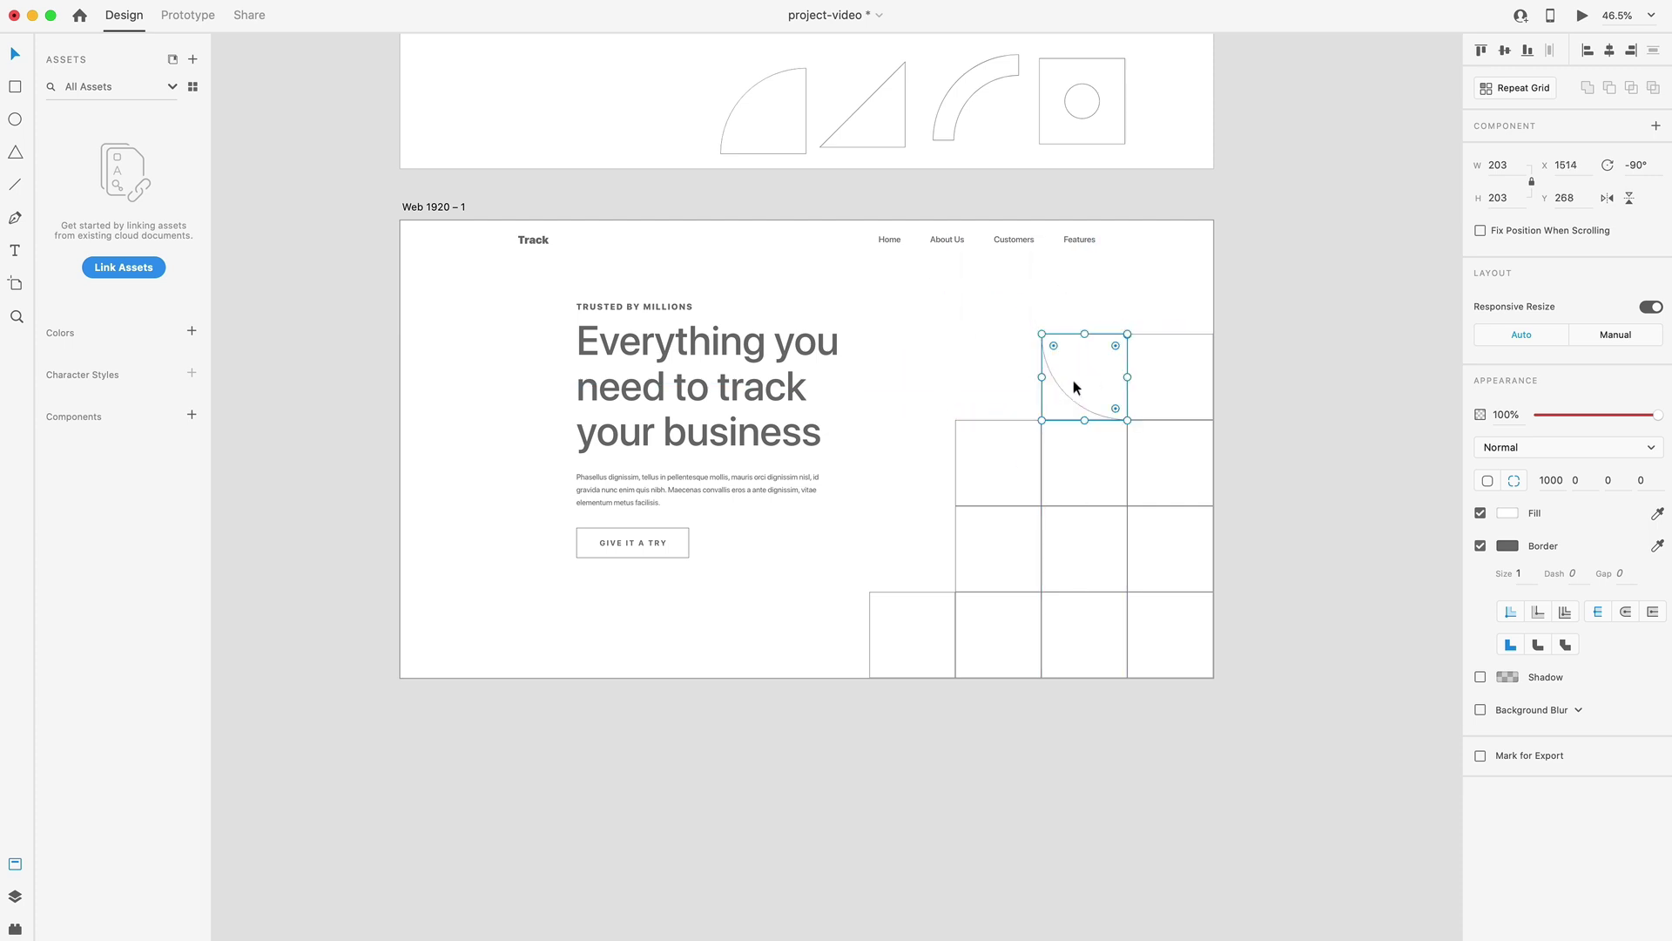
{"action": "left_click_drag", "start_coordinate": [1007, 341], "coordinate": [1091, 367]}
{"action": "left_click", "coordinate": [986, 338]}
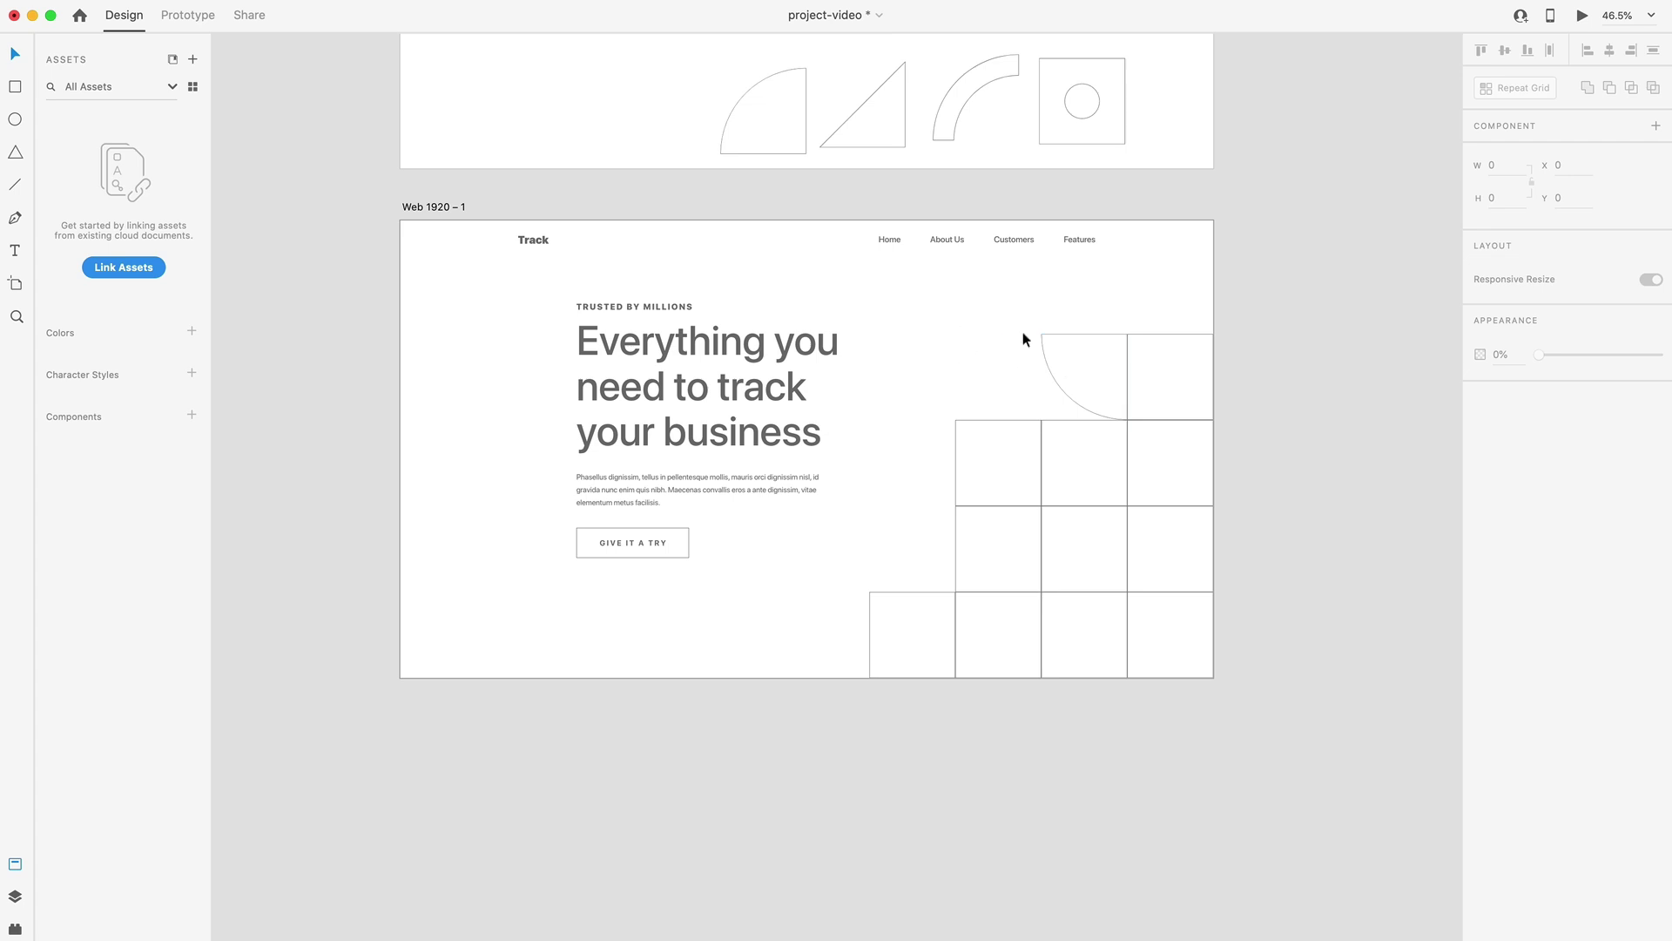
{"action": "left_click_drag", "start_coordinate": [962, 101], "coordinate": [978, 443]}
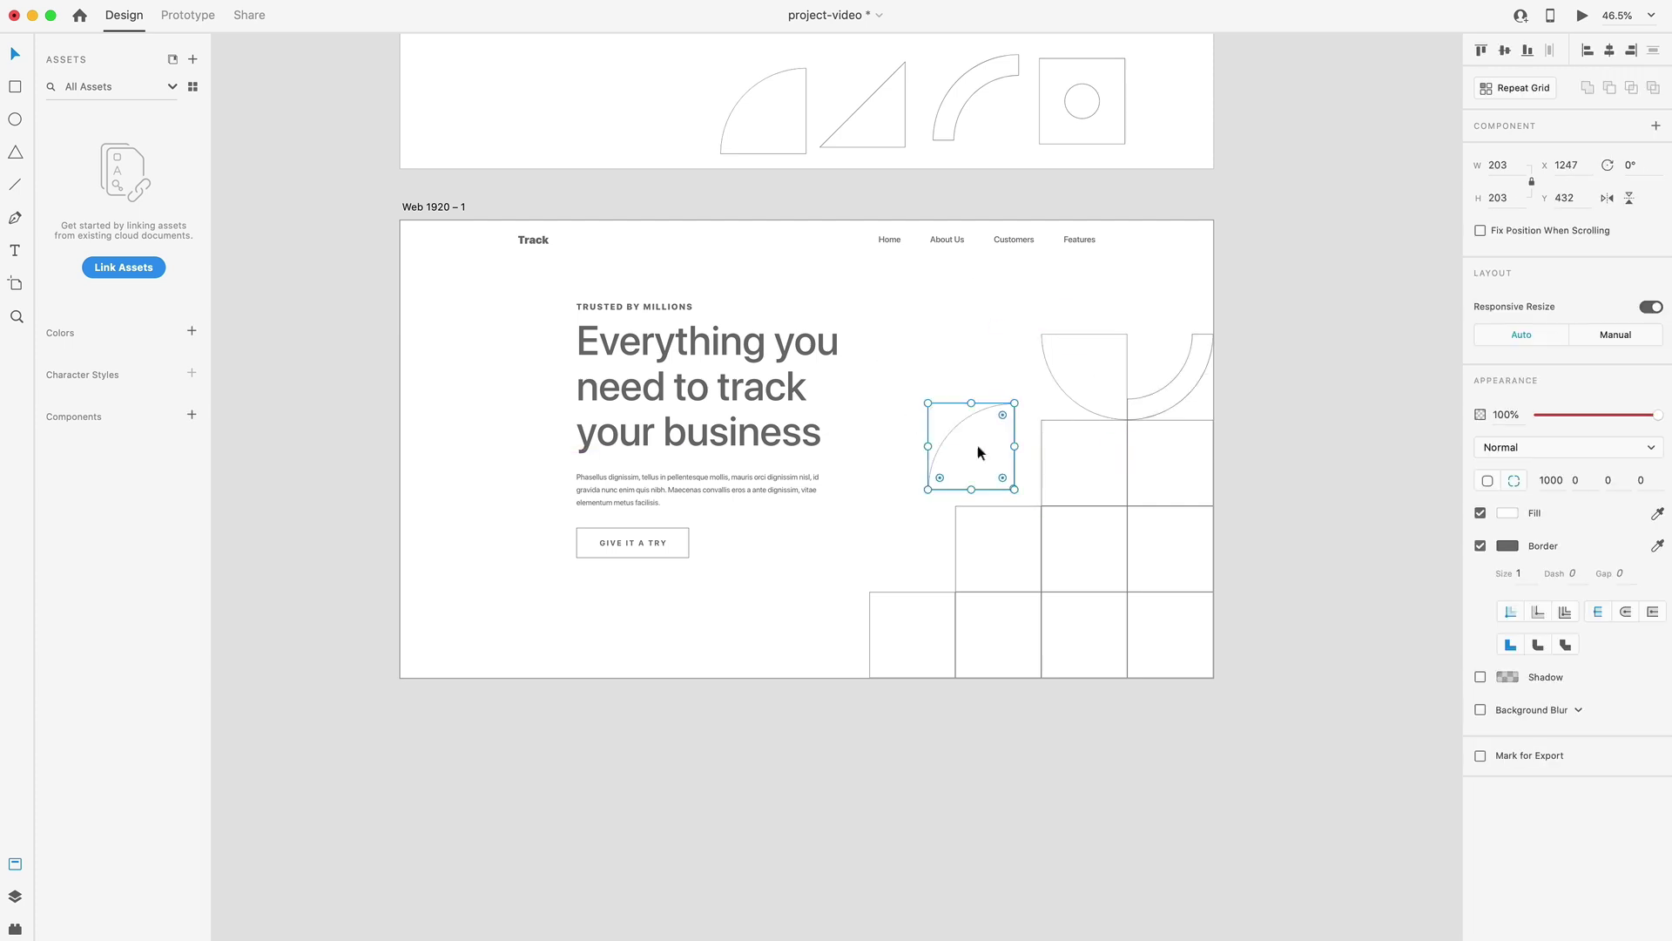
{"action": "left_click", "coordinate": [1089, 457]}
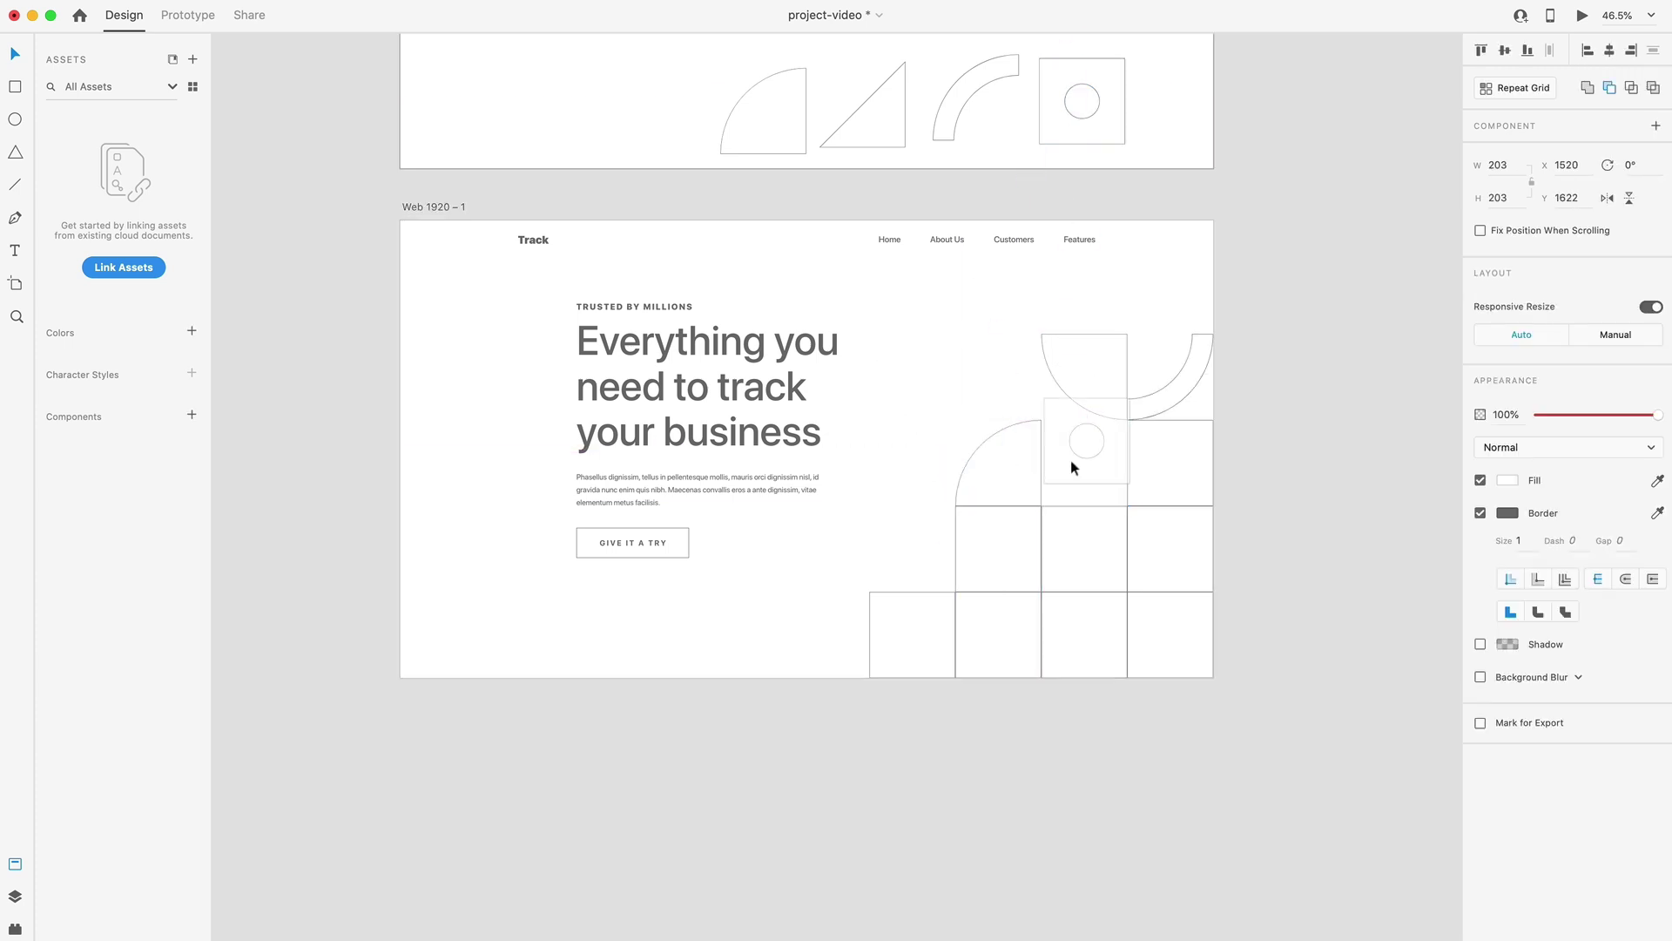
{"action": "left_click_drag", "start_coordinate": [1072, 462], "coordinate": [1064, 436]}
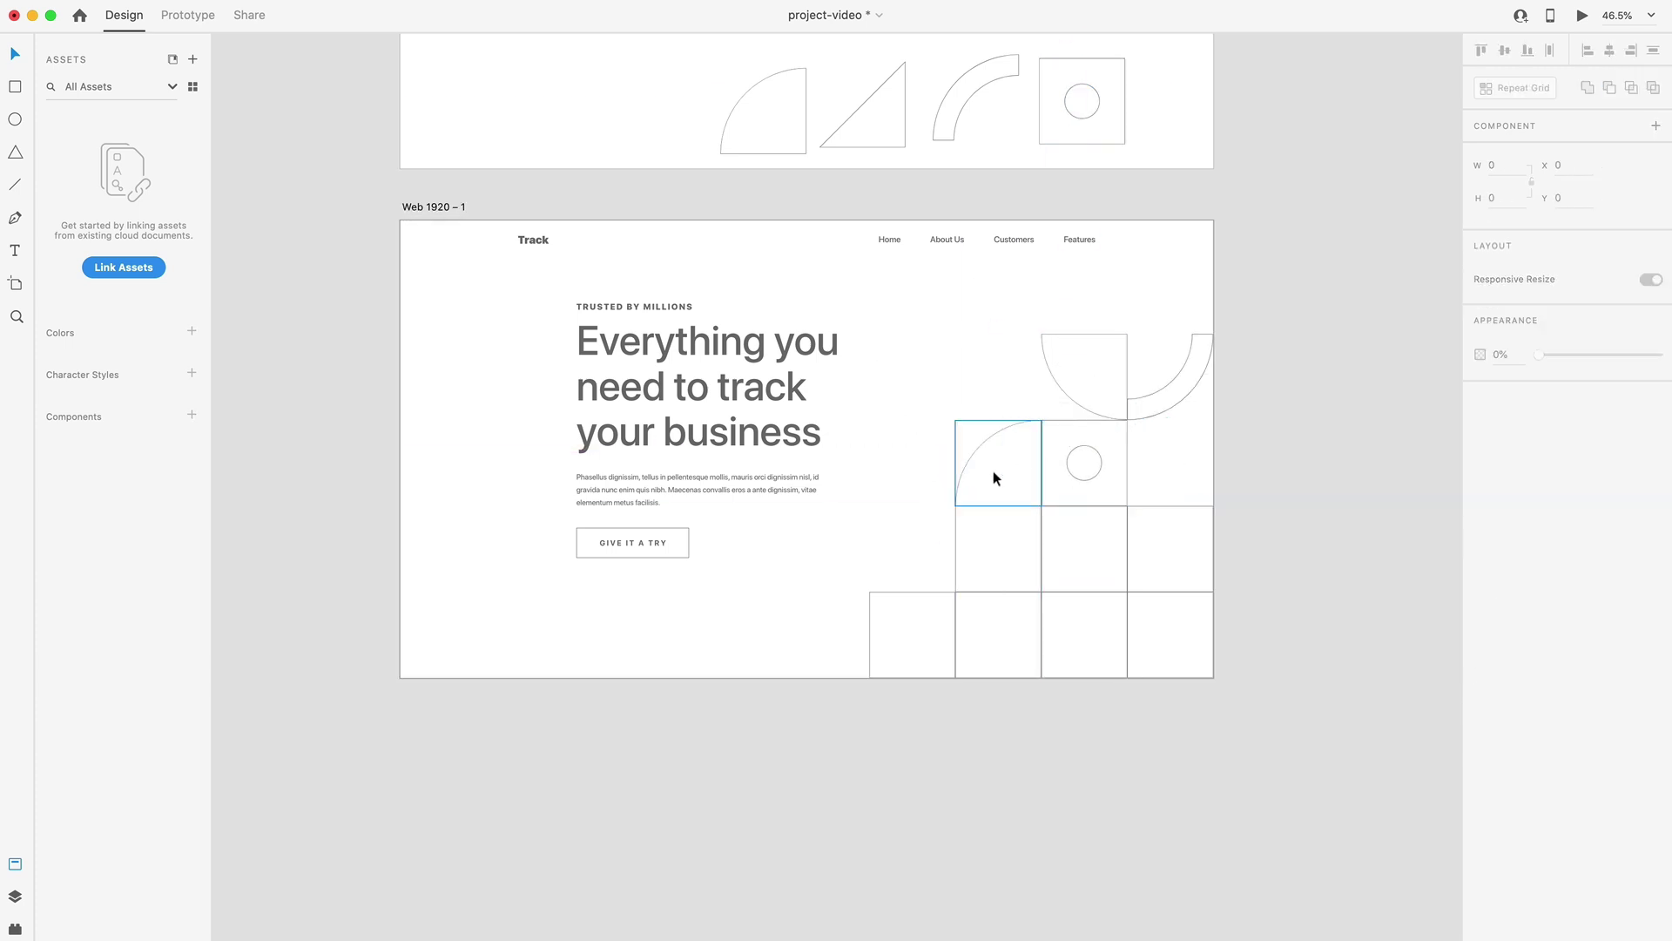
{"action": "left_click", "coordinate": [1187, 537]}
{"action": "left_click_drag", "start_coordinate": [1187, 537], "coordinate": [1180, 568]}
{"action": "left_click", "coordinate": [1278, 567]}
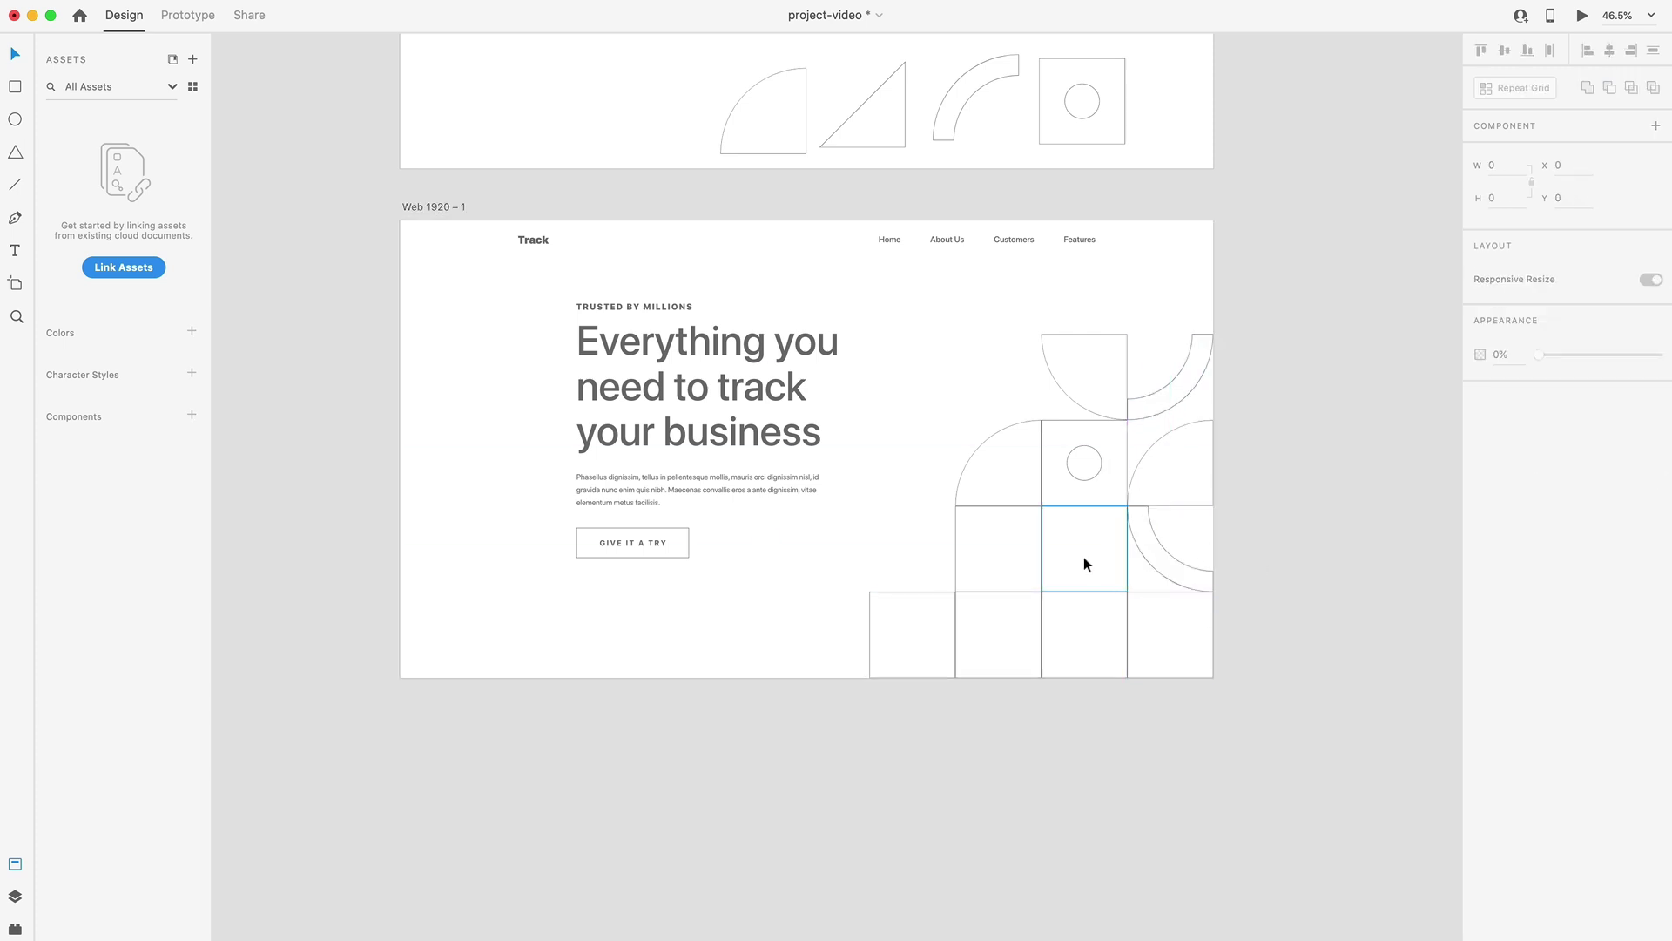
Fill the lower cells with triangle, arc, quarter-circle and circle-in-square copies, rotating one 90°.
{"action": "left_click_drag", "start_coordinate": [880, 122], "coordinate": [996, 566], "text": "alt"}
{"action": "left_click", "coordinate": [913, 505]}
{"action": "left_click_drag", "start_coordinate": [993, 485], "coordinate": [923, 627], "text": "alt"}
{"action": "left_click_drag", "start_coordinate": [1086, 497], "coordinate": [1019, 659], "text": "alt"}
{"action": "left_click_drag", "start_coordinate": [1094, 566], "coordinate": [1094, 636], "text": "alt"}
{"action": "left_click_drag", "start_coordinate": [913, 634], "coordinate": [918, 302], "text": "alt"}
{"action": "left_click", "coordinate": [1280, 672]}
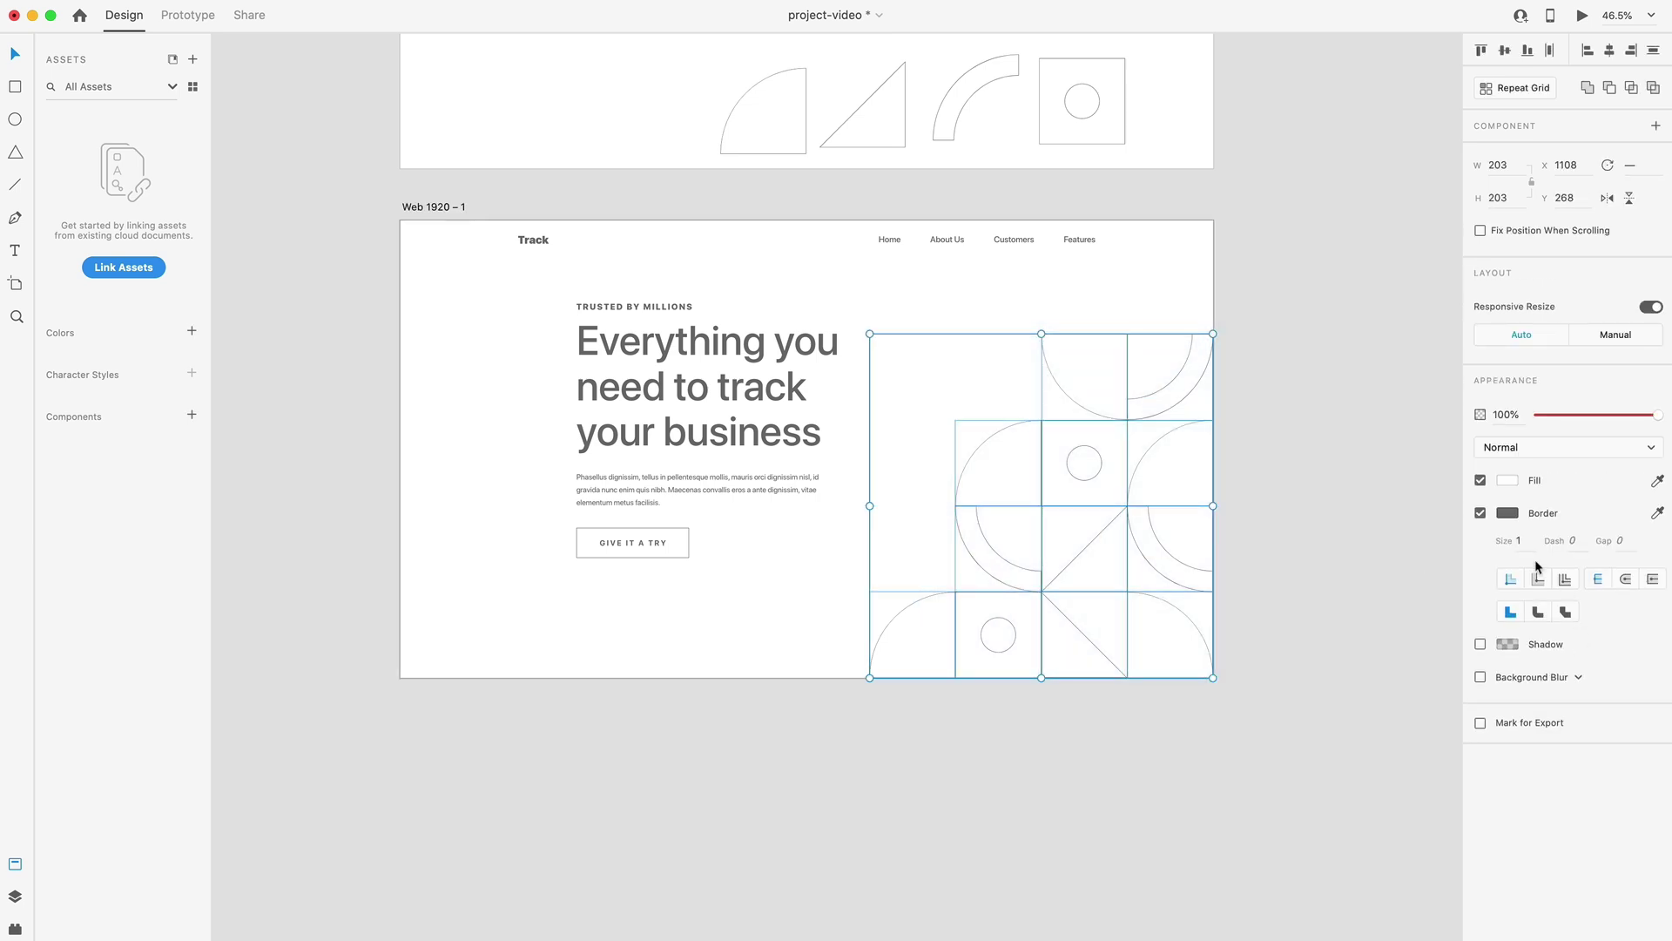
Replace the staircase tiles' outlines with a solid light grey fill.
{"action": "left_click", "coordinate": [1479, 513]}
{"action": "left_click", "coordinate": [1507, 480]}
{"action": "left_click_drag", "start_coordinate": [1351, 429], "coordinate": [1276, 401]}
{"action": "left_click", "coordinate": [1274, 388]}
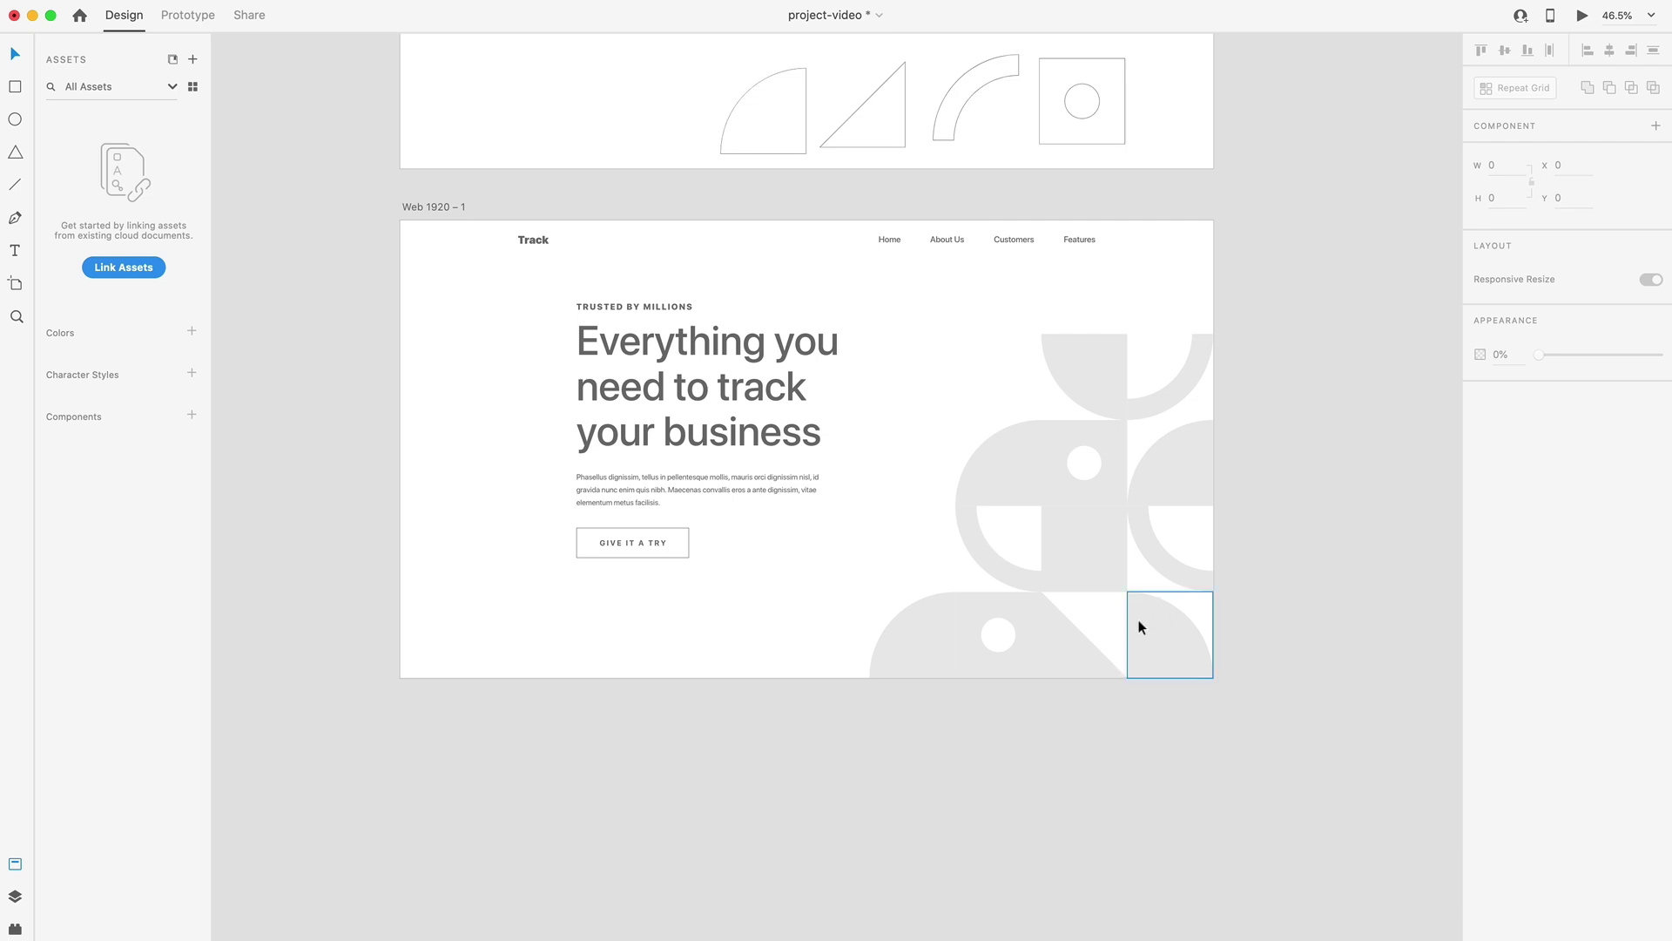
Move the bottom-row triangle into the top-right grid cell.
{"action": "left_click_drag", "start_coordinate": [1064, 654], "coordinate": [885, 250]}
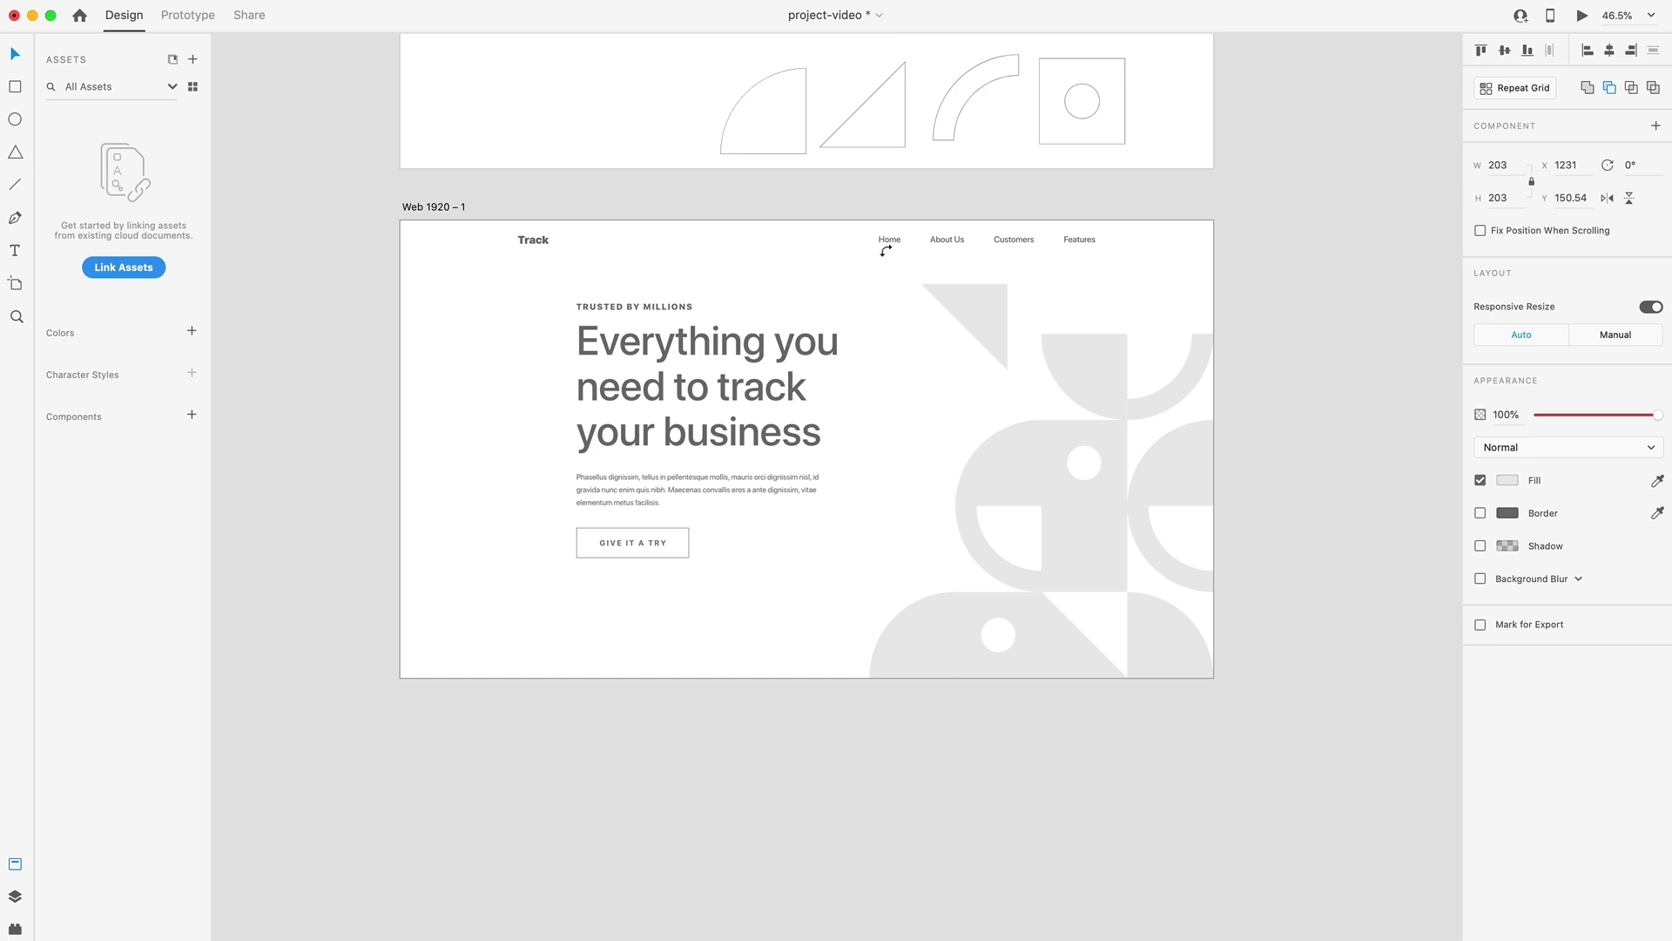
{"action": "left_click_drag", "start_coordinate": [969, 308], "coordinate": [1172, 353]}
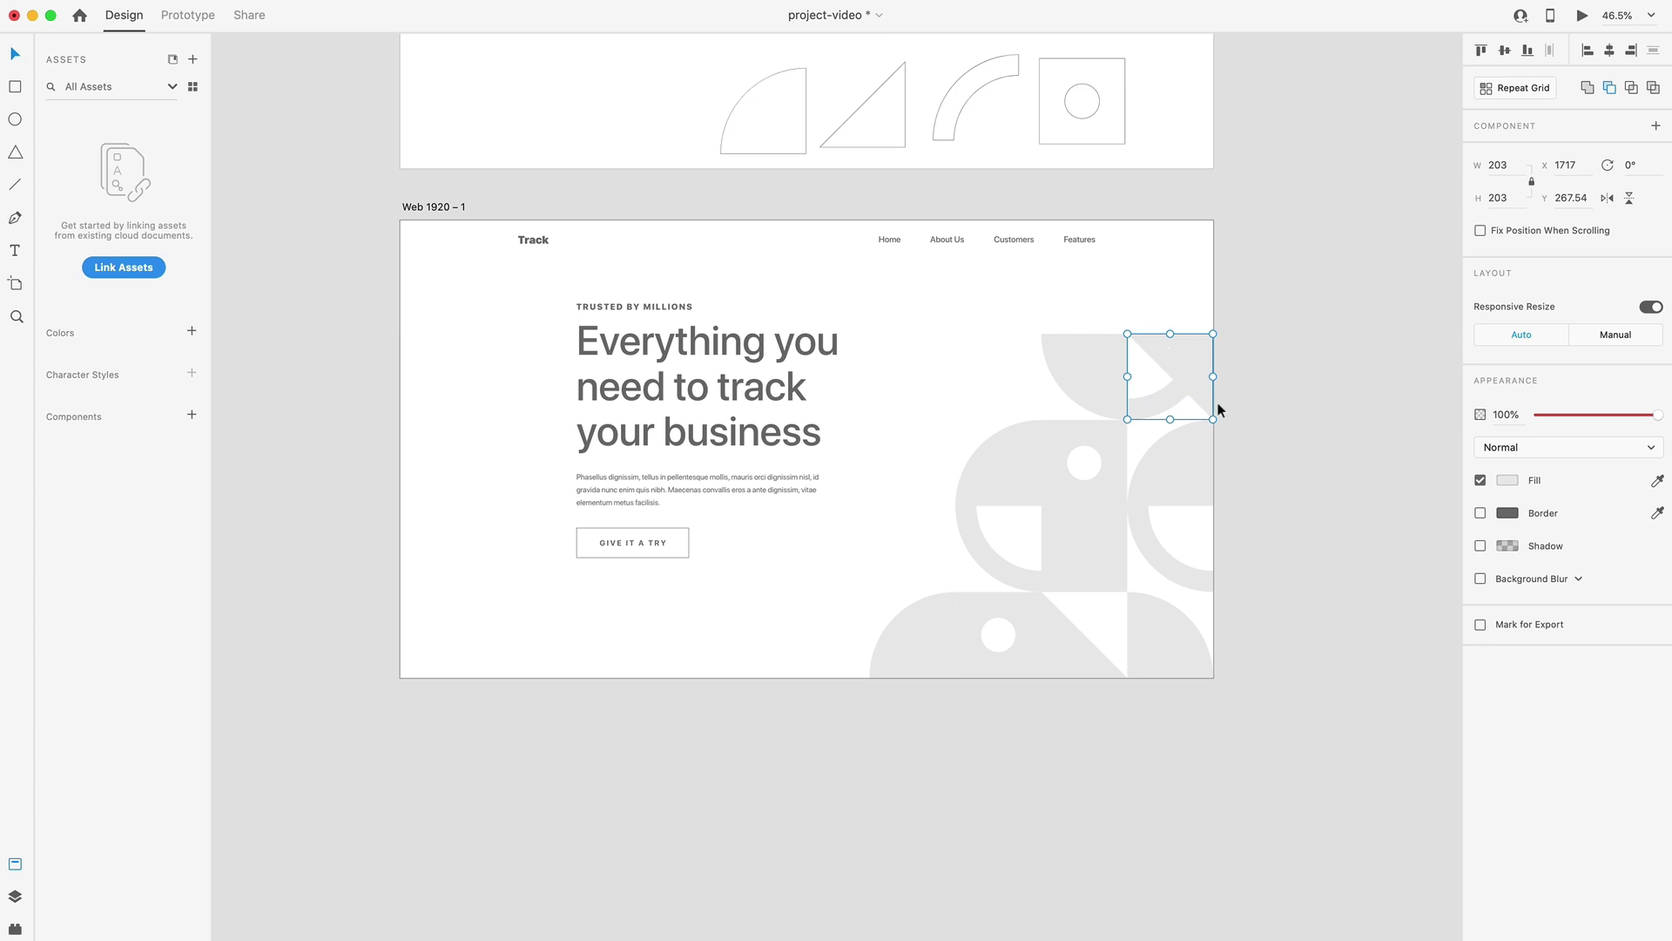
{"action": "left_click", "coordinate": [1278, 444]}
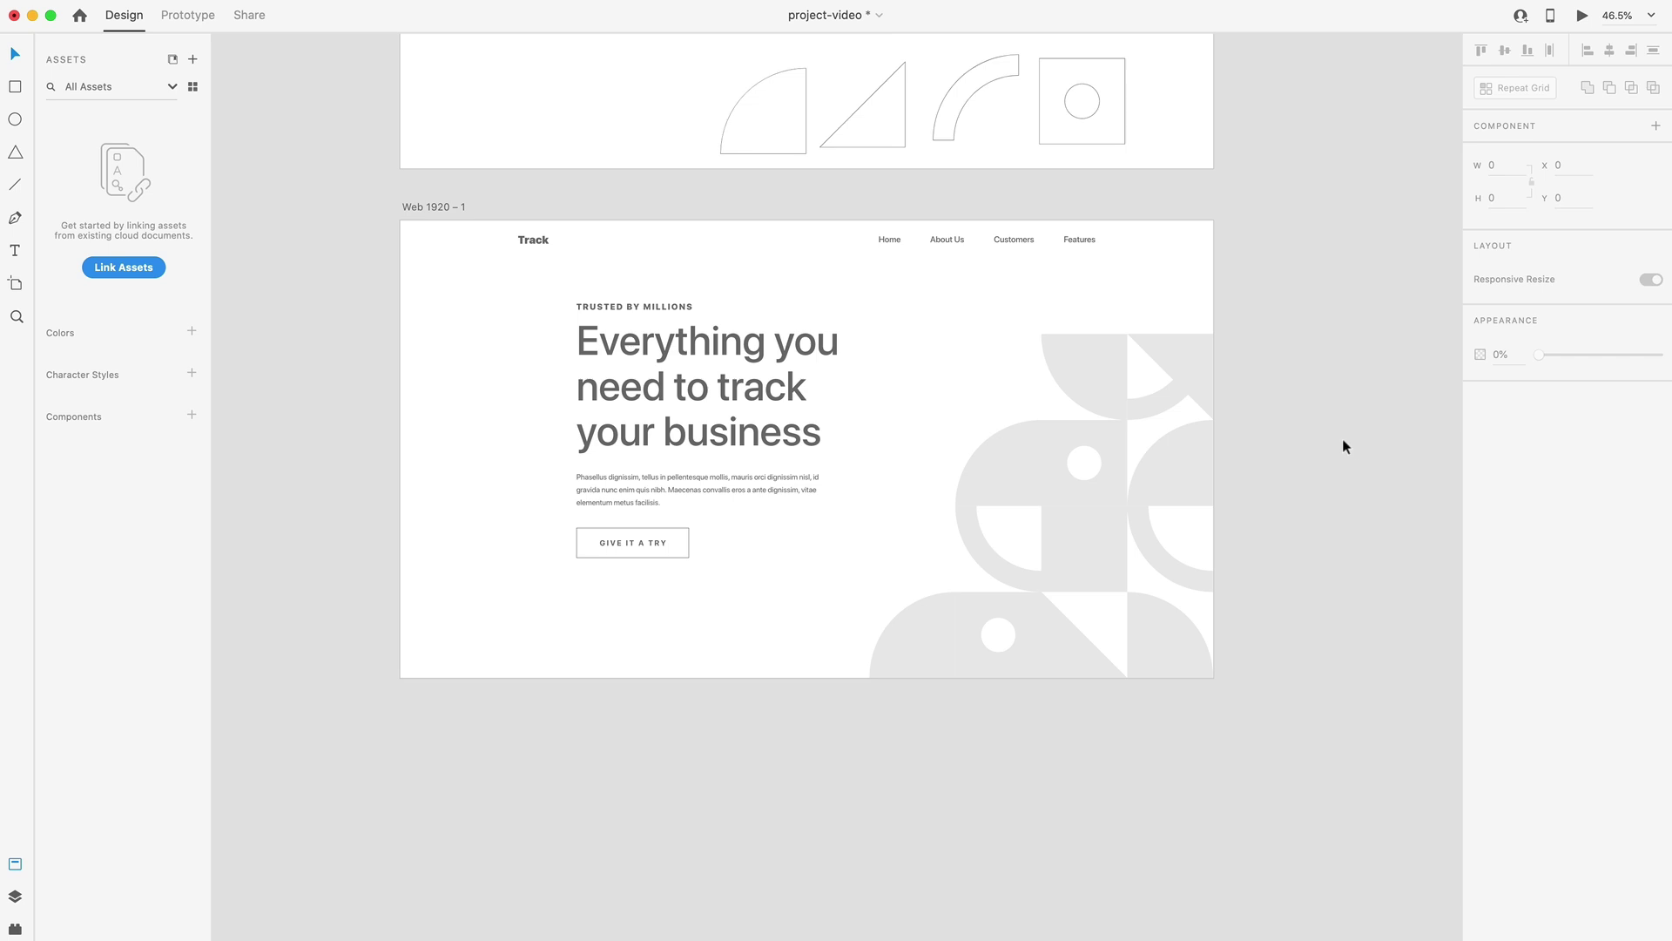
Give the top-right and middle triangles a darker grey fill.
{"action": "left_click", "coordinate": [1209, 380]}
{"action": "left_click", "coordinate": [1505, 482]}
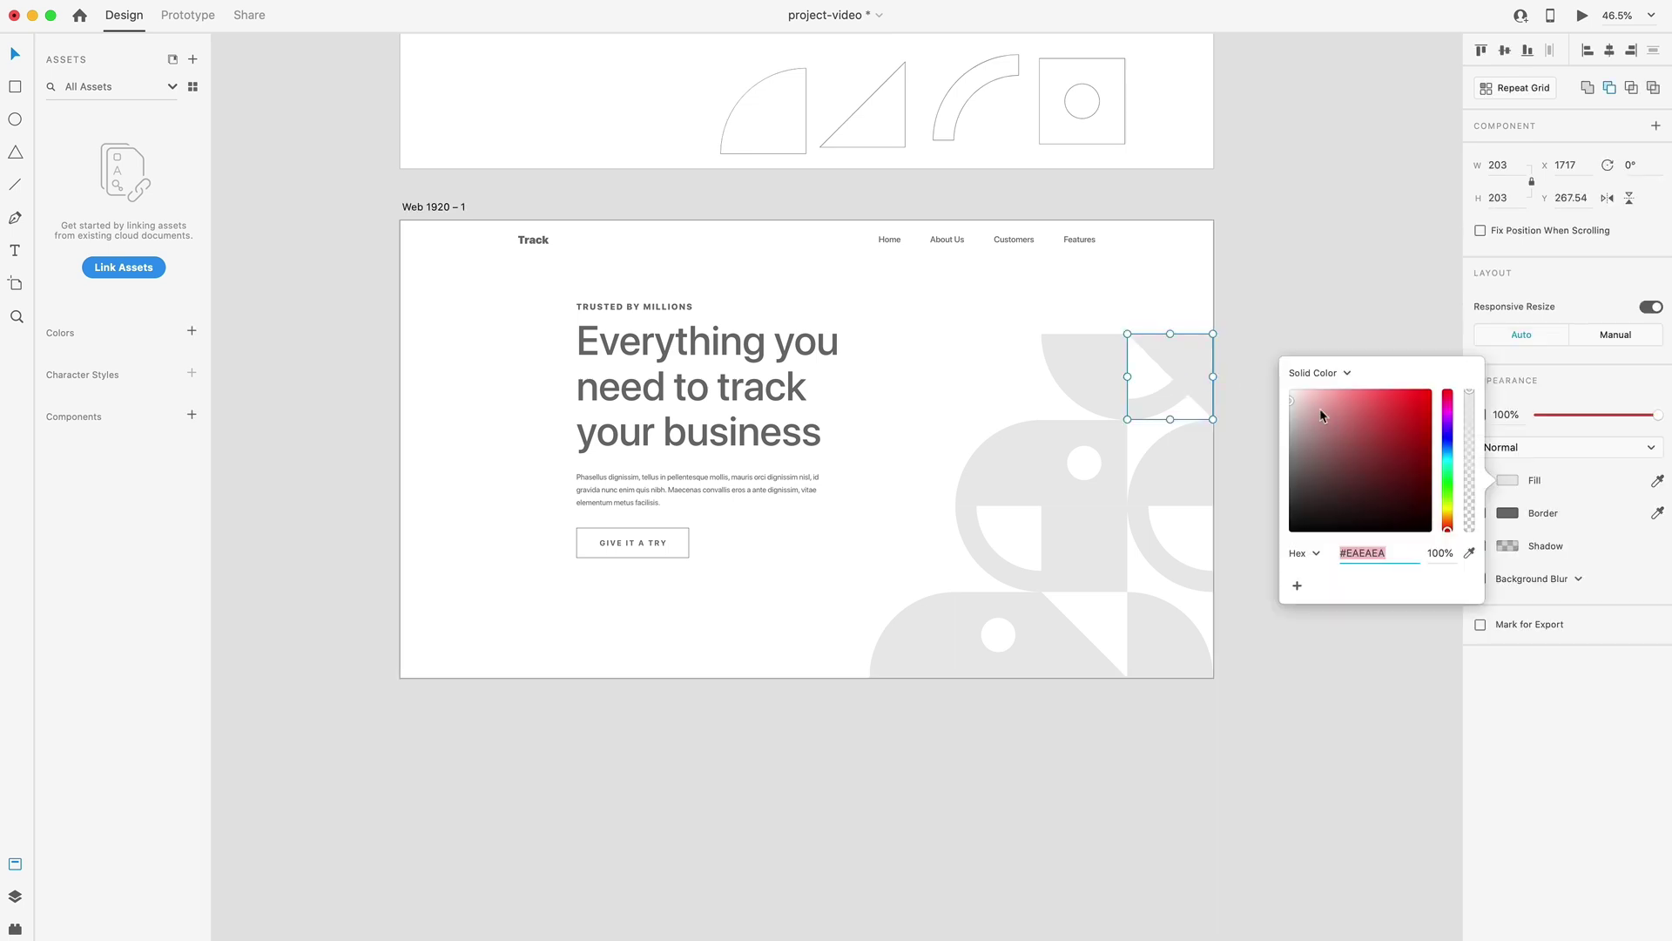
{"action": "left_click", "coordinate": [1236, 432]}
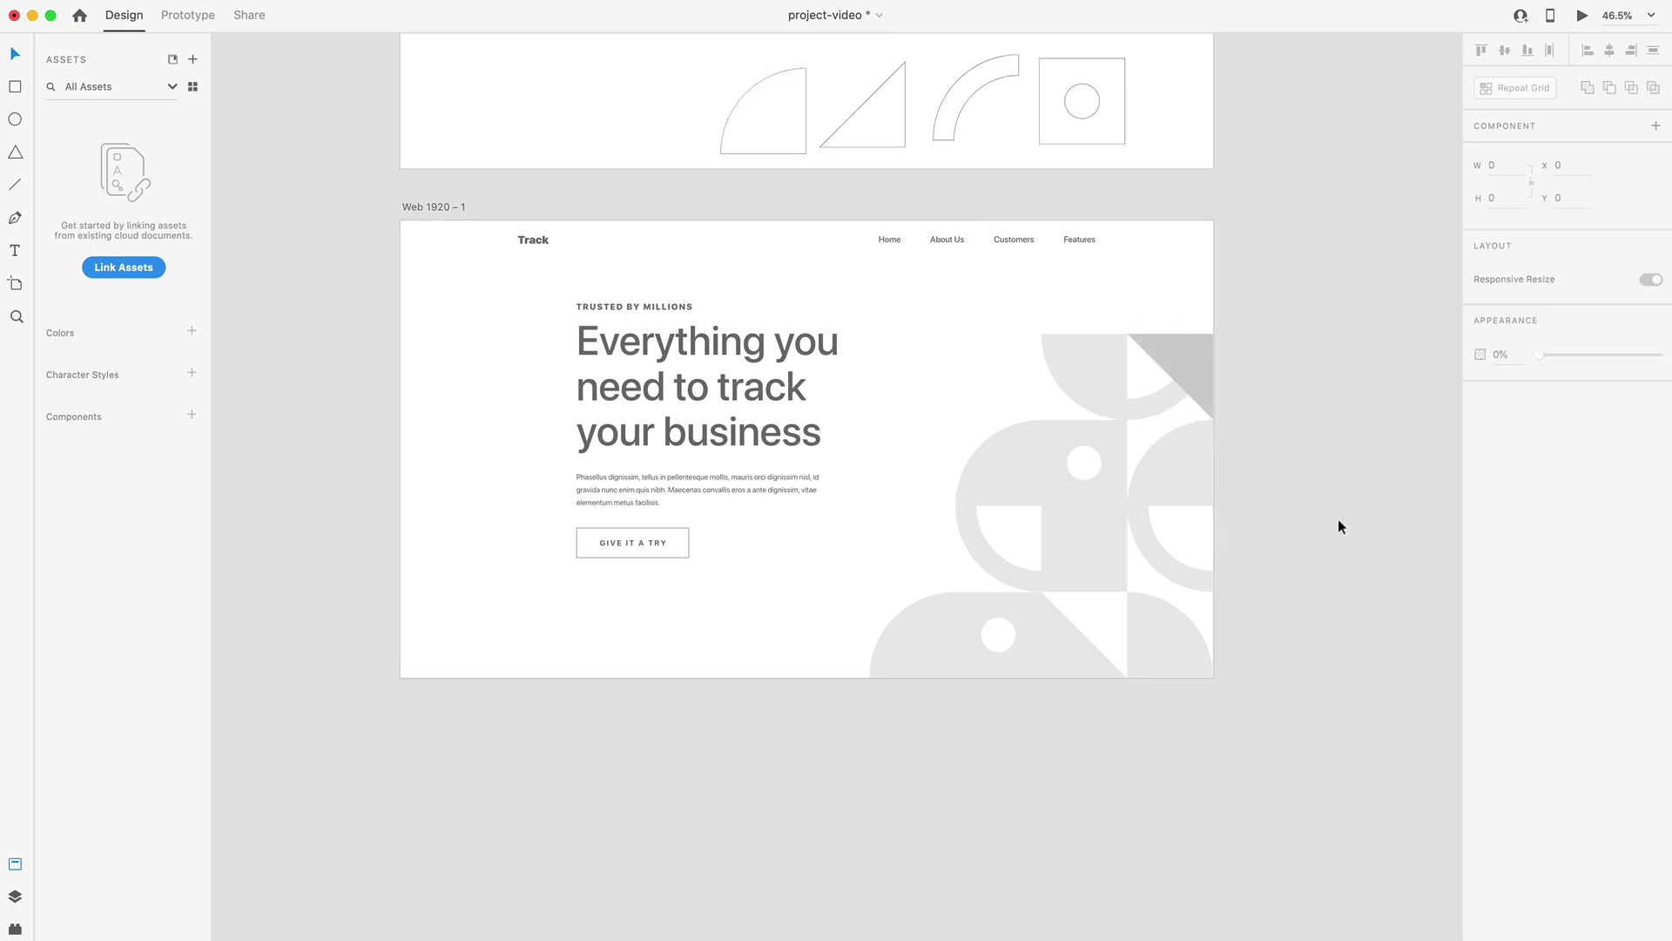
{"action": "scroll", "coordinate": [1339, 521], "scroll_direction": "down", "scroll_amount": 1}
{"action": "left_click", "coordinate": [1058, 516]}
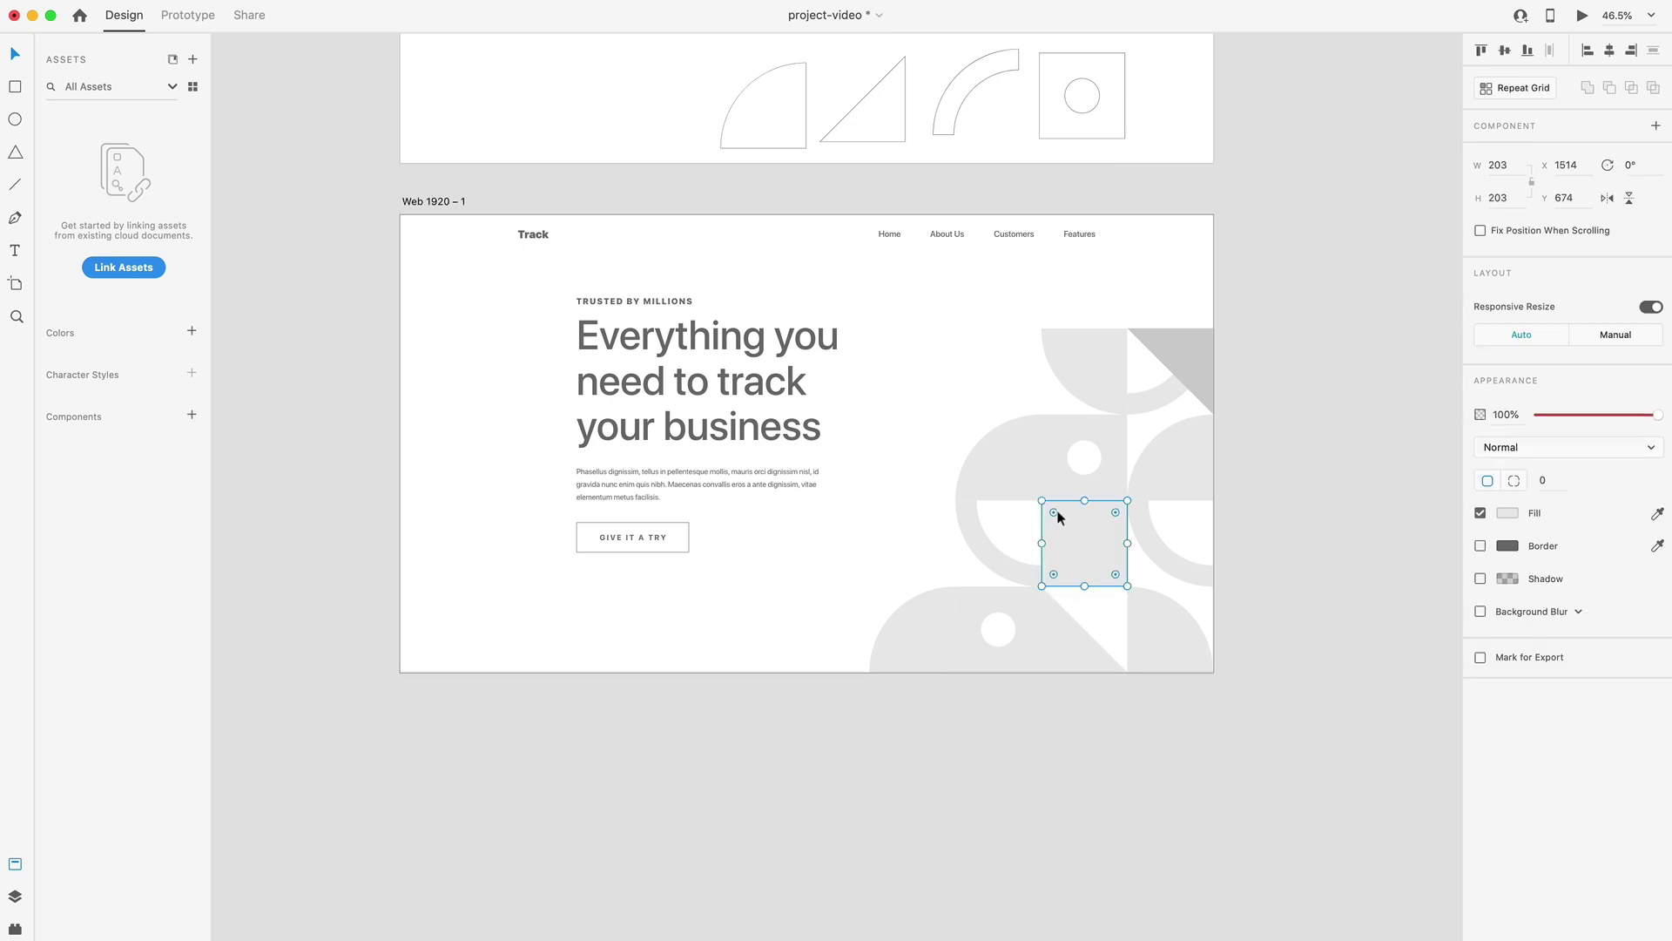
{"action": "left_click", "coordinate": [1657, 513]}
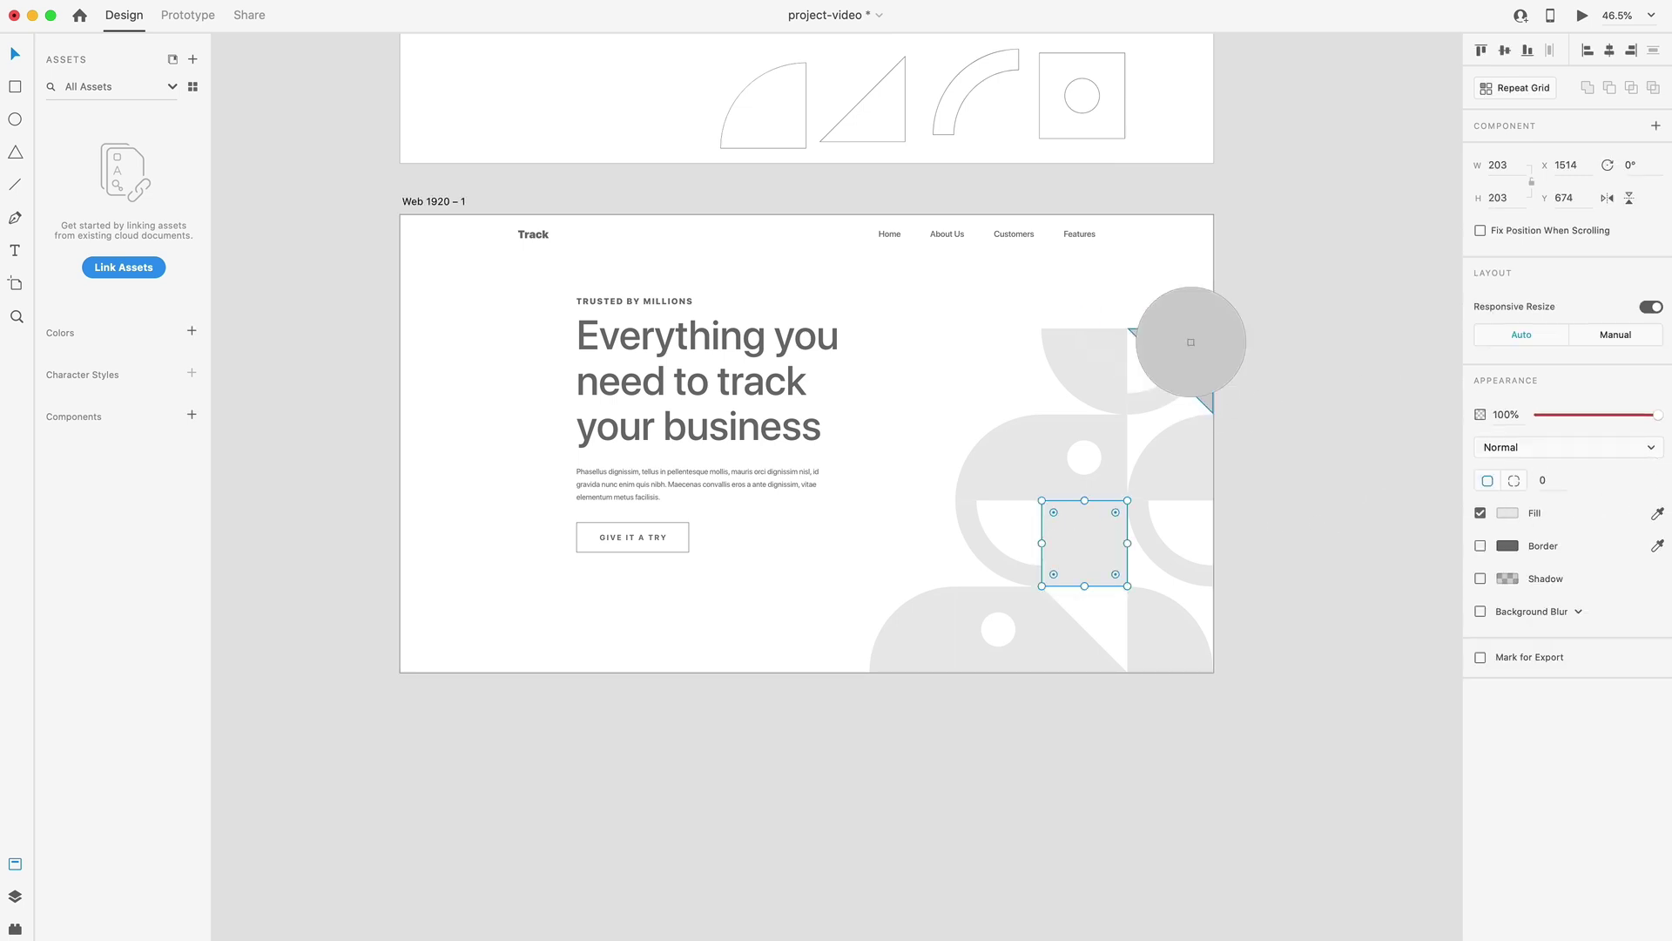
{"action": "left_click", "coordinate": [1183, 350]}
{"action": "left_click", "coordinate": [1327, 526]}
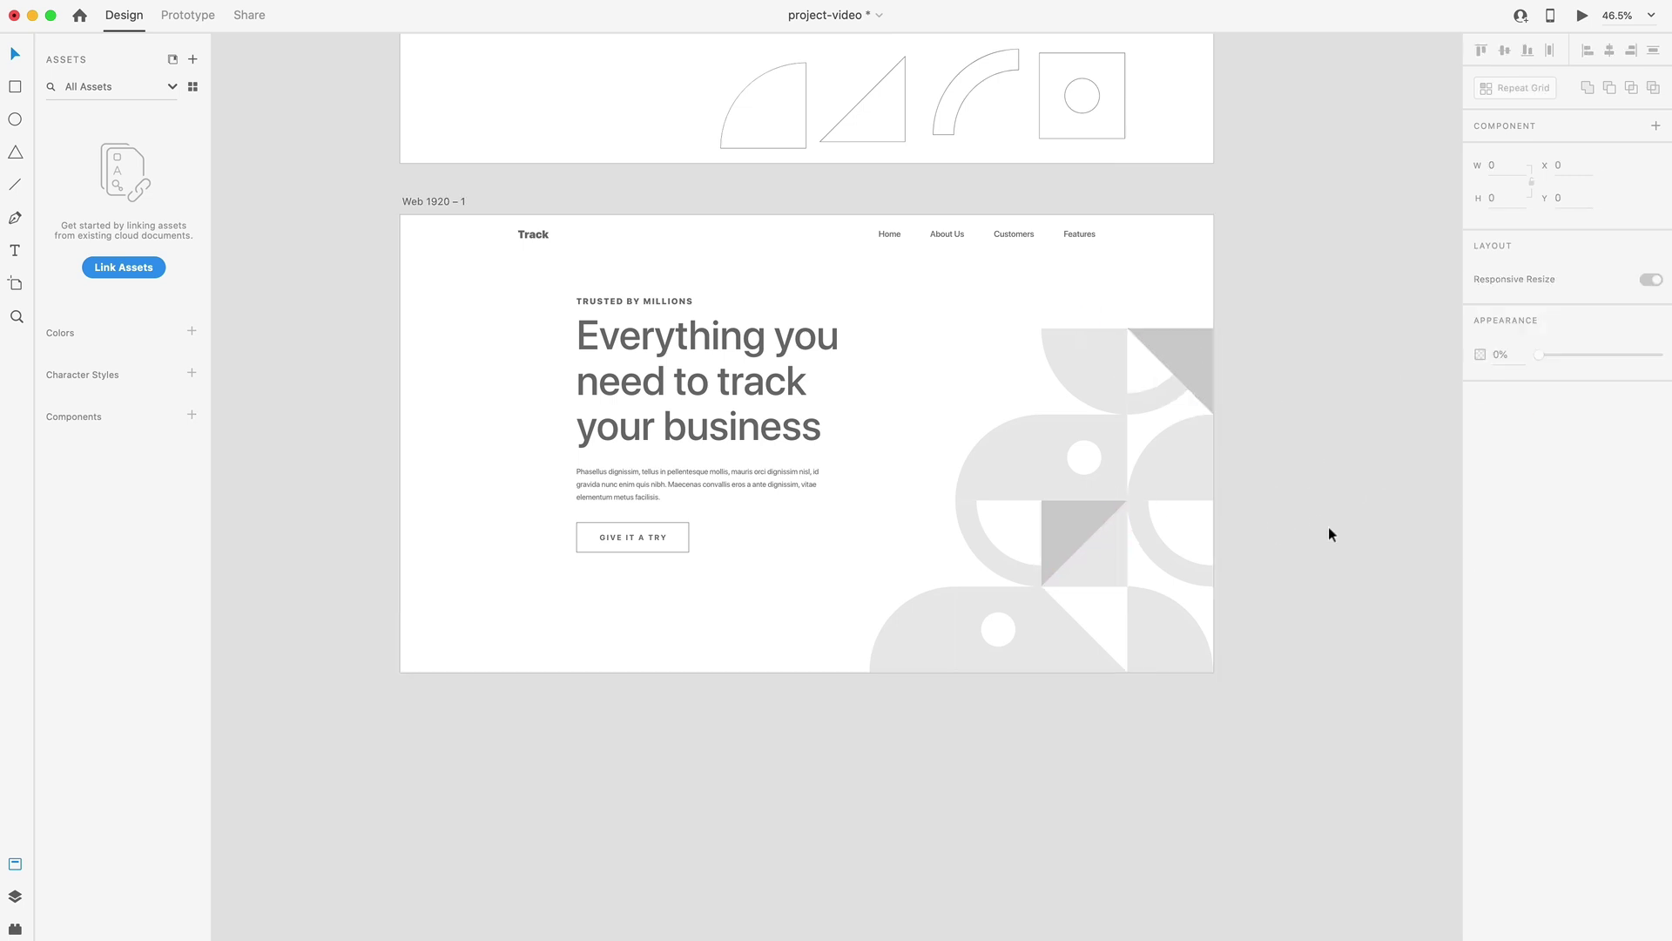
Apply the darker grey to the circle-in-square tile in the right column.
{"action": "scroll", "coordinate": [1324, 526], "scroll_direction": "down", "scroll_amount": 1}
{"action": "left_click_drag", "start_coordinate": [1106, 468], "coordinate": [1182, 558]}
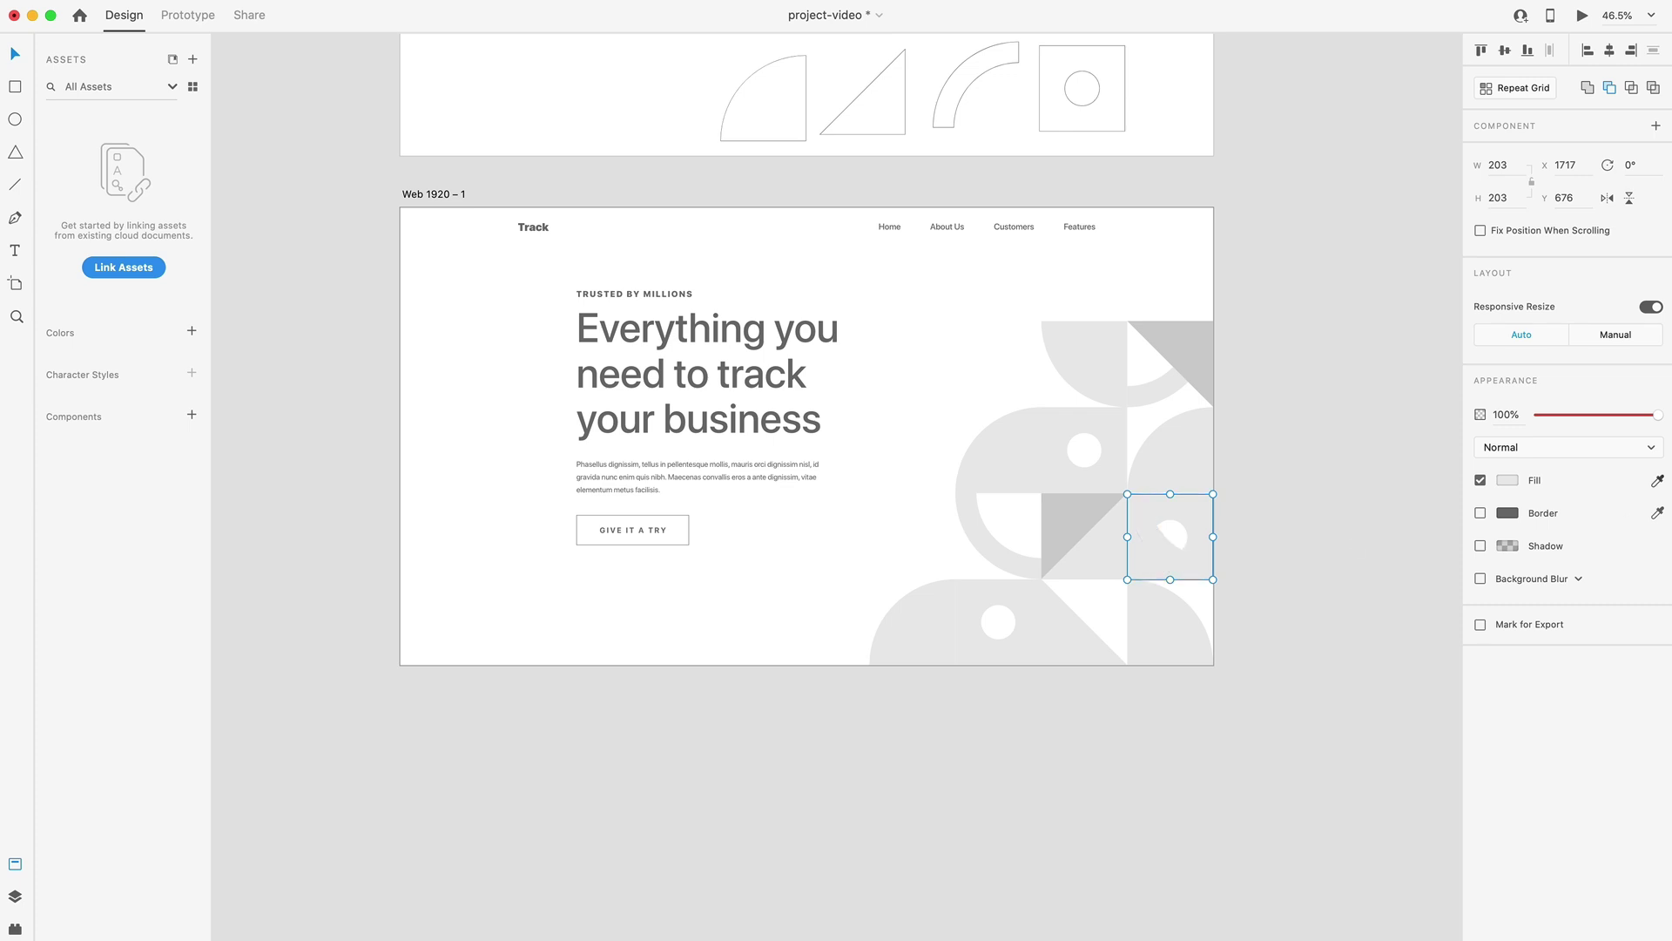
{"action": "left_click", "coordinate": [1186, 361]}
{"action": "left_click", "coordinate": [1307, 474]}
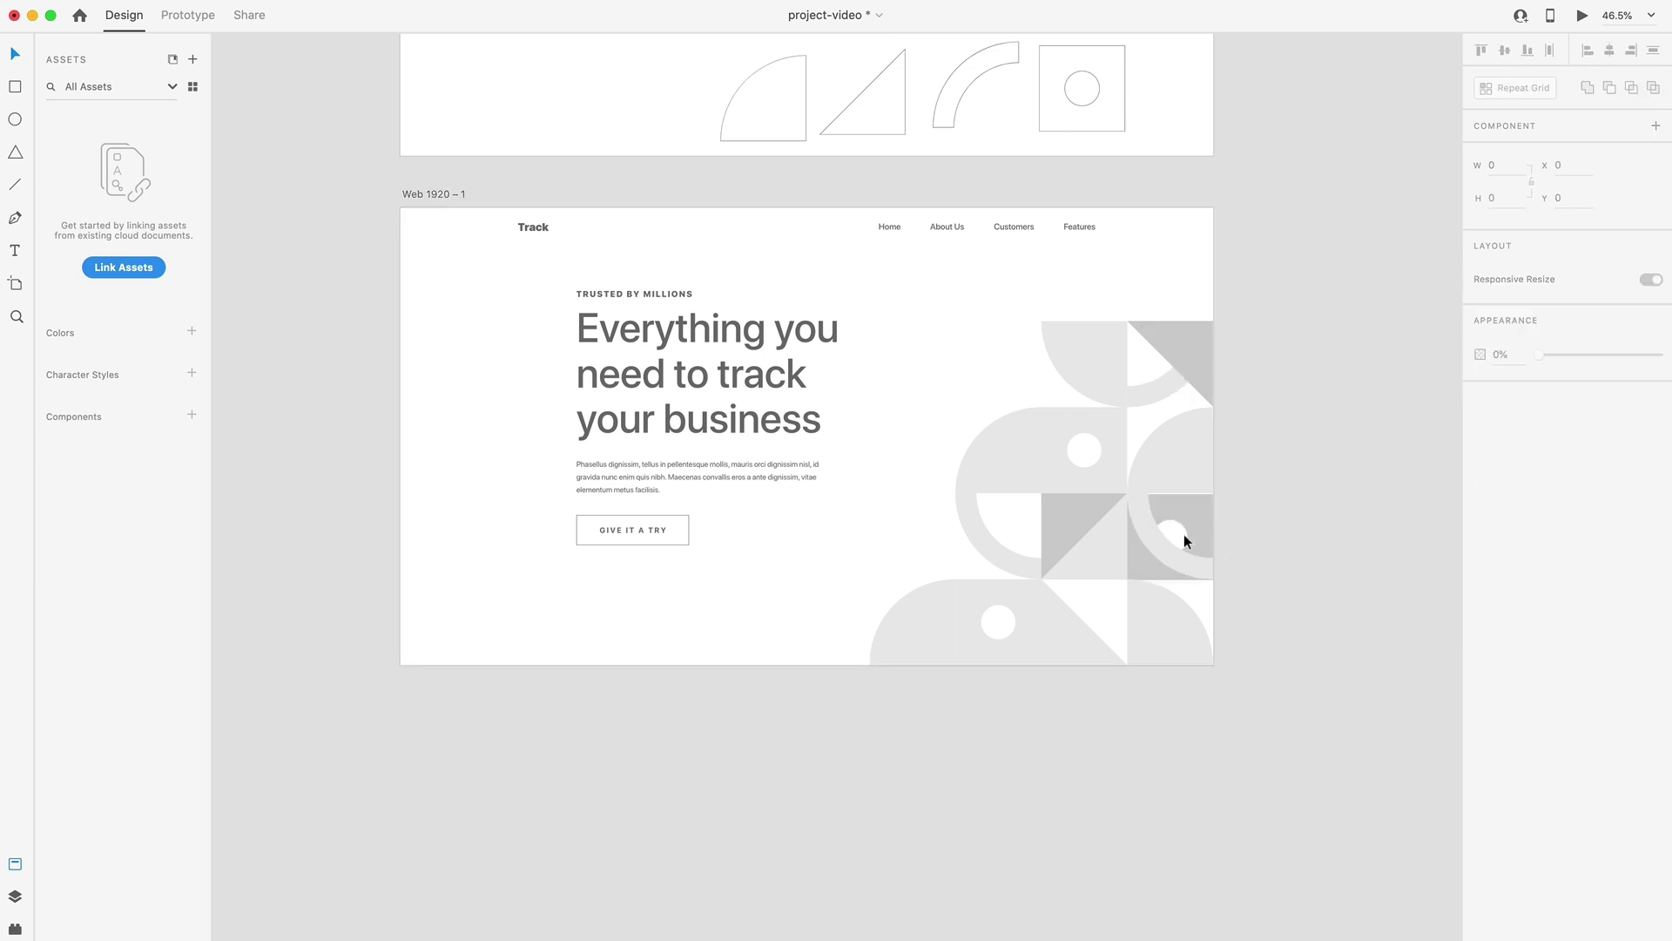
{"action": "scroll", "coordinate": [1184, 541], "scroll_direction": "up", "scroll_amount": 10}
{"action": "left_click", "coordinate": [1208, 507]}
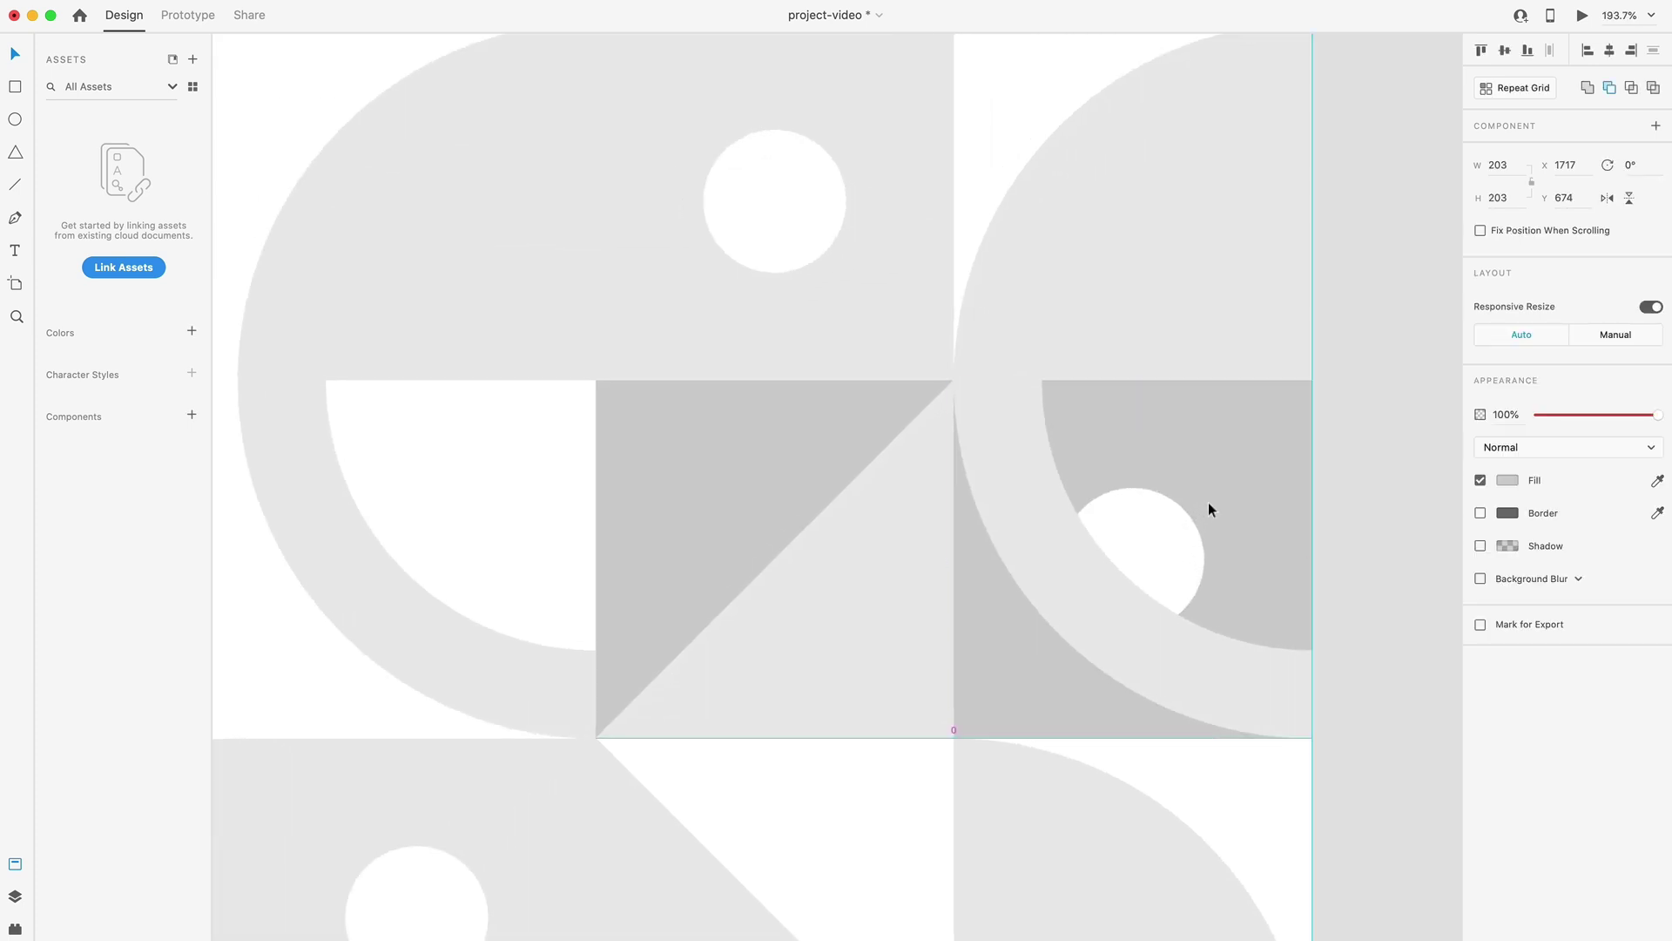
{"action": "left_click", "coordinate": [1392, 476]}
Rotate the bottom-row arc upright in its cell and eyedrop the neighbouring darker grey onto it.
{"action": "scroll", "coordinate": [1392, 476], "scroll_direction": "down", "scroll_amount": 7}
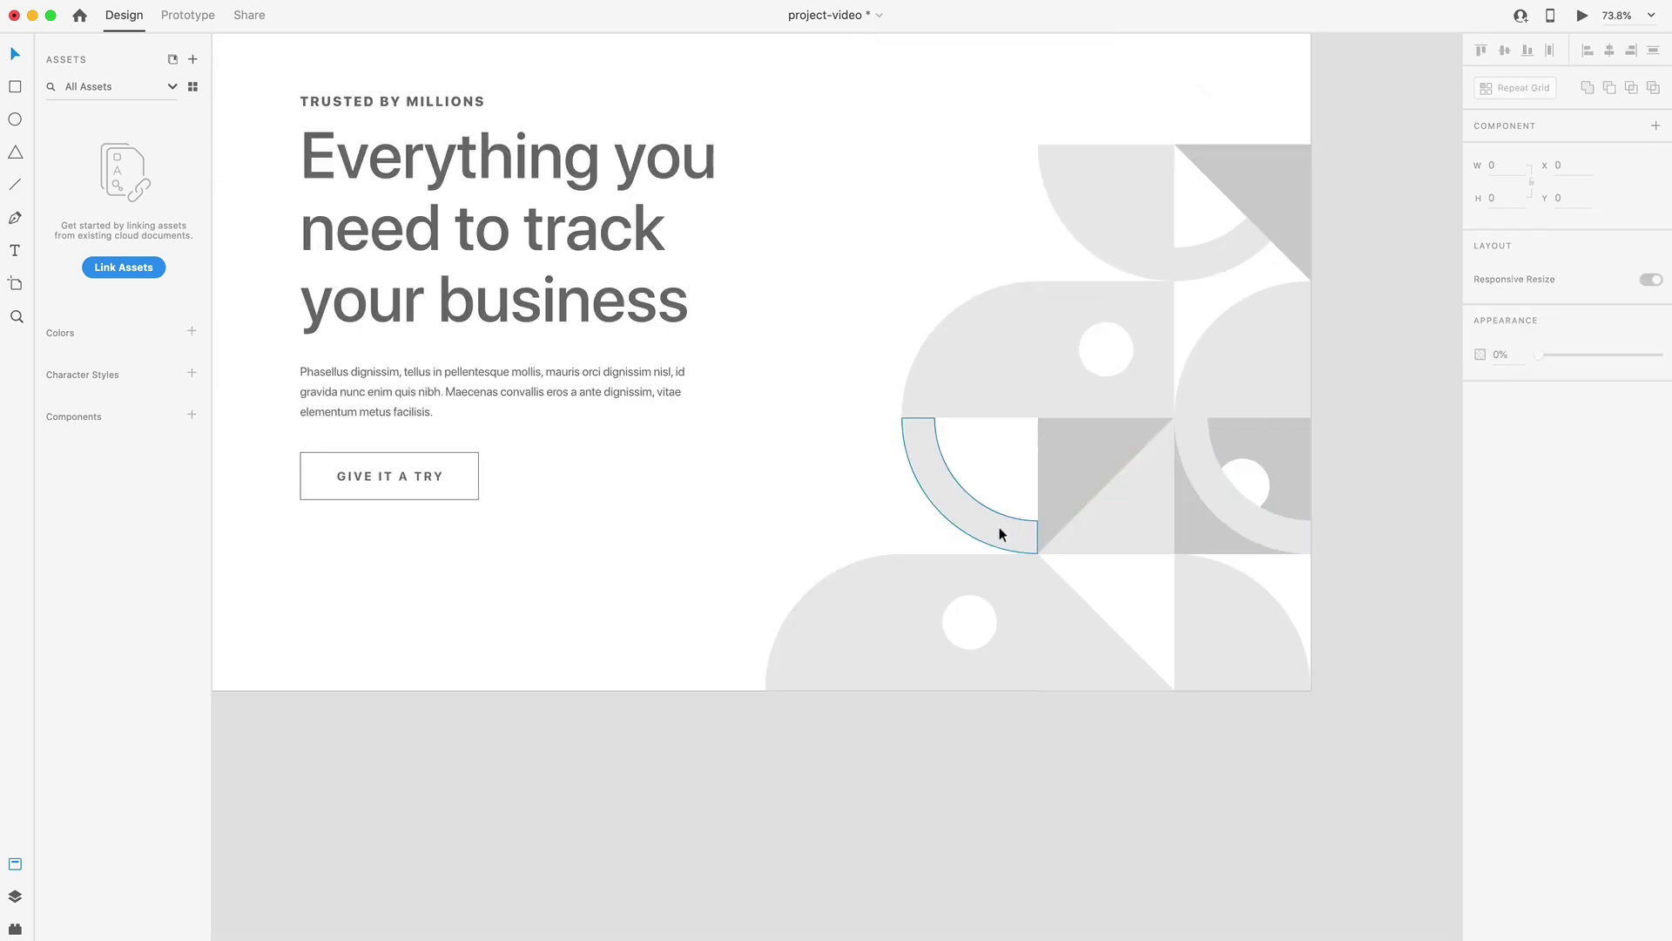
{"action": "left_click_drag", "start_coordinate": [999, 527], "coordinate": [1115, 610]}
{"action": "left_click_drag", "start_coordinate": [1184, 534], "coordinate": [1202, 690]}
{"action": "left_click_drag", "start_coordinate": [1127, 572], "coordinate": [1120, 594]}
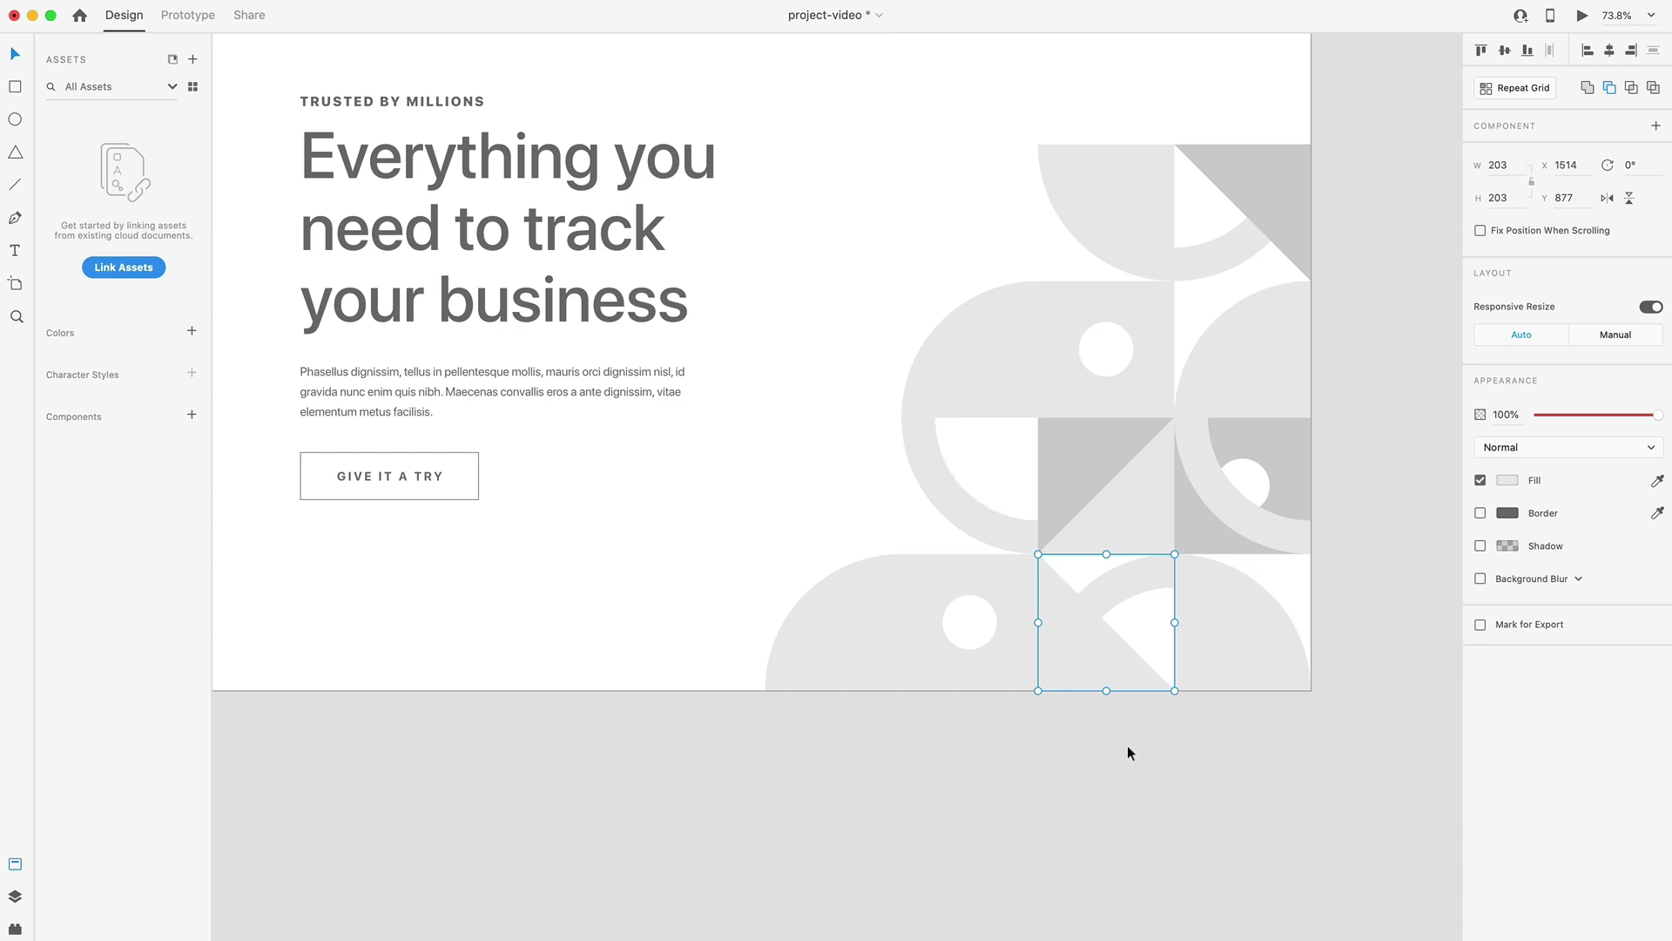
{"action": "left_click", "coordinate": [1657, 479]}
{"action": "left_click", "coordinate": [1118, 450]}
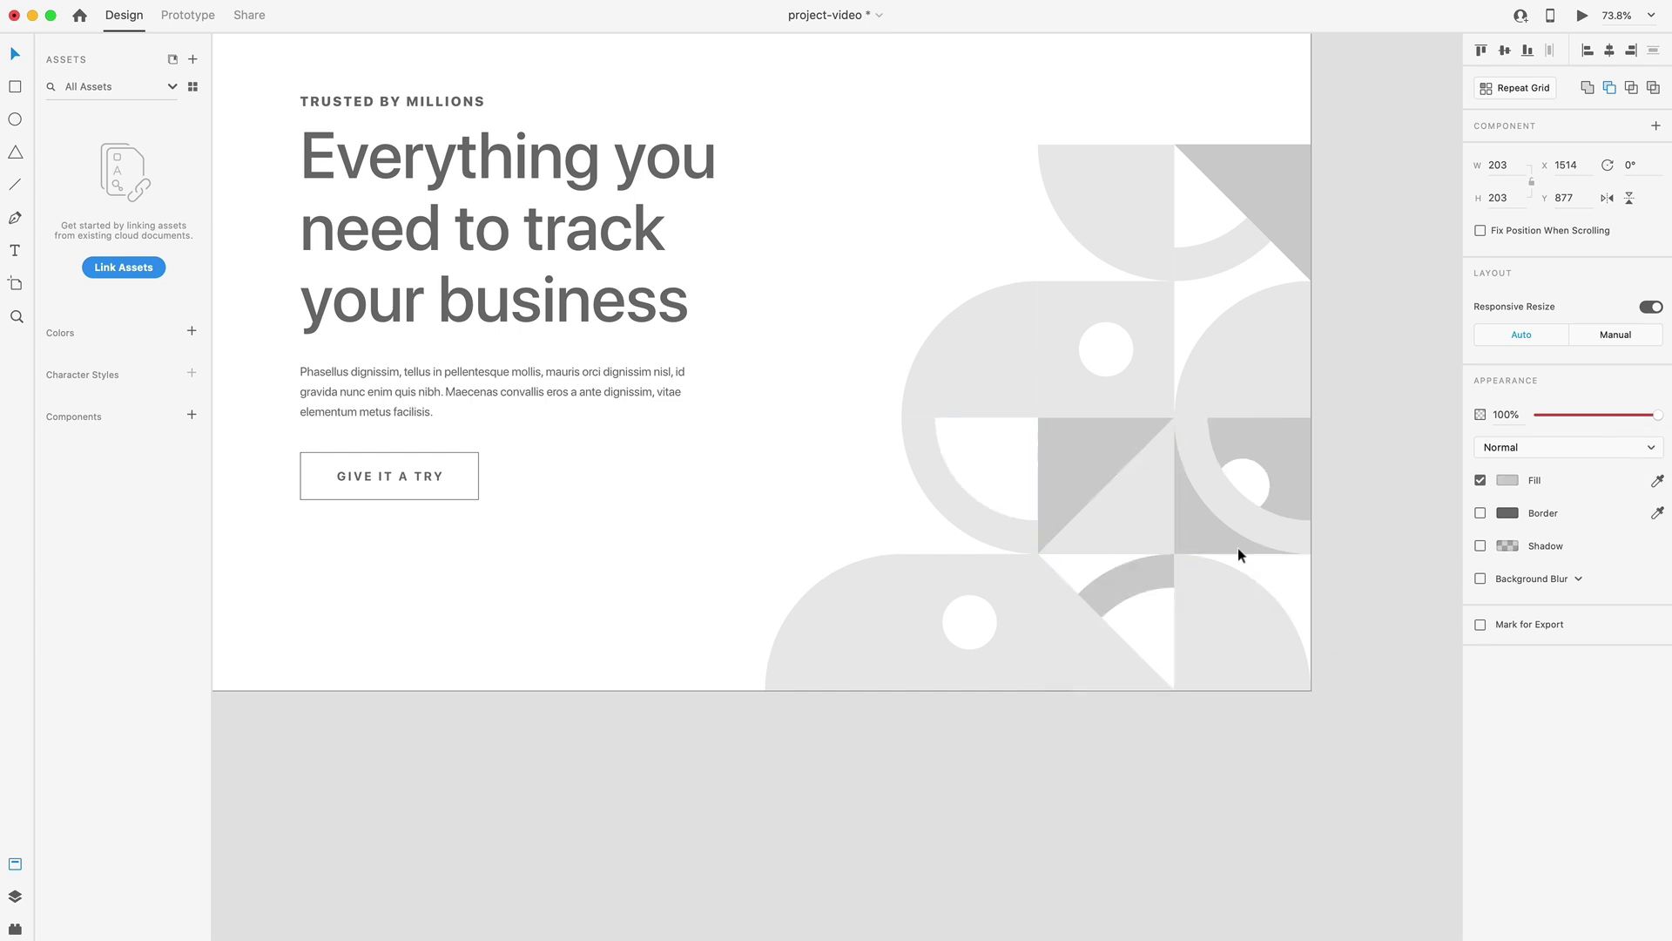
{"action": "left_click", "coordinate": [1381, 598]}
{"action": "scroll", "coordinate": [1376, 605], "scroll_direction": "up", "scroll_amount": 2}
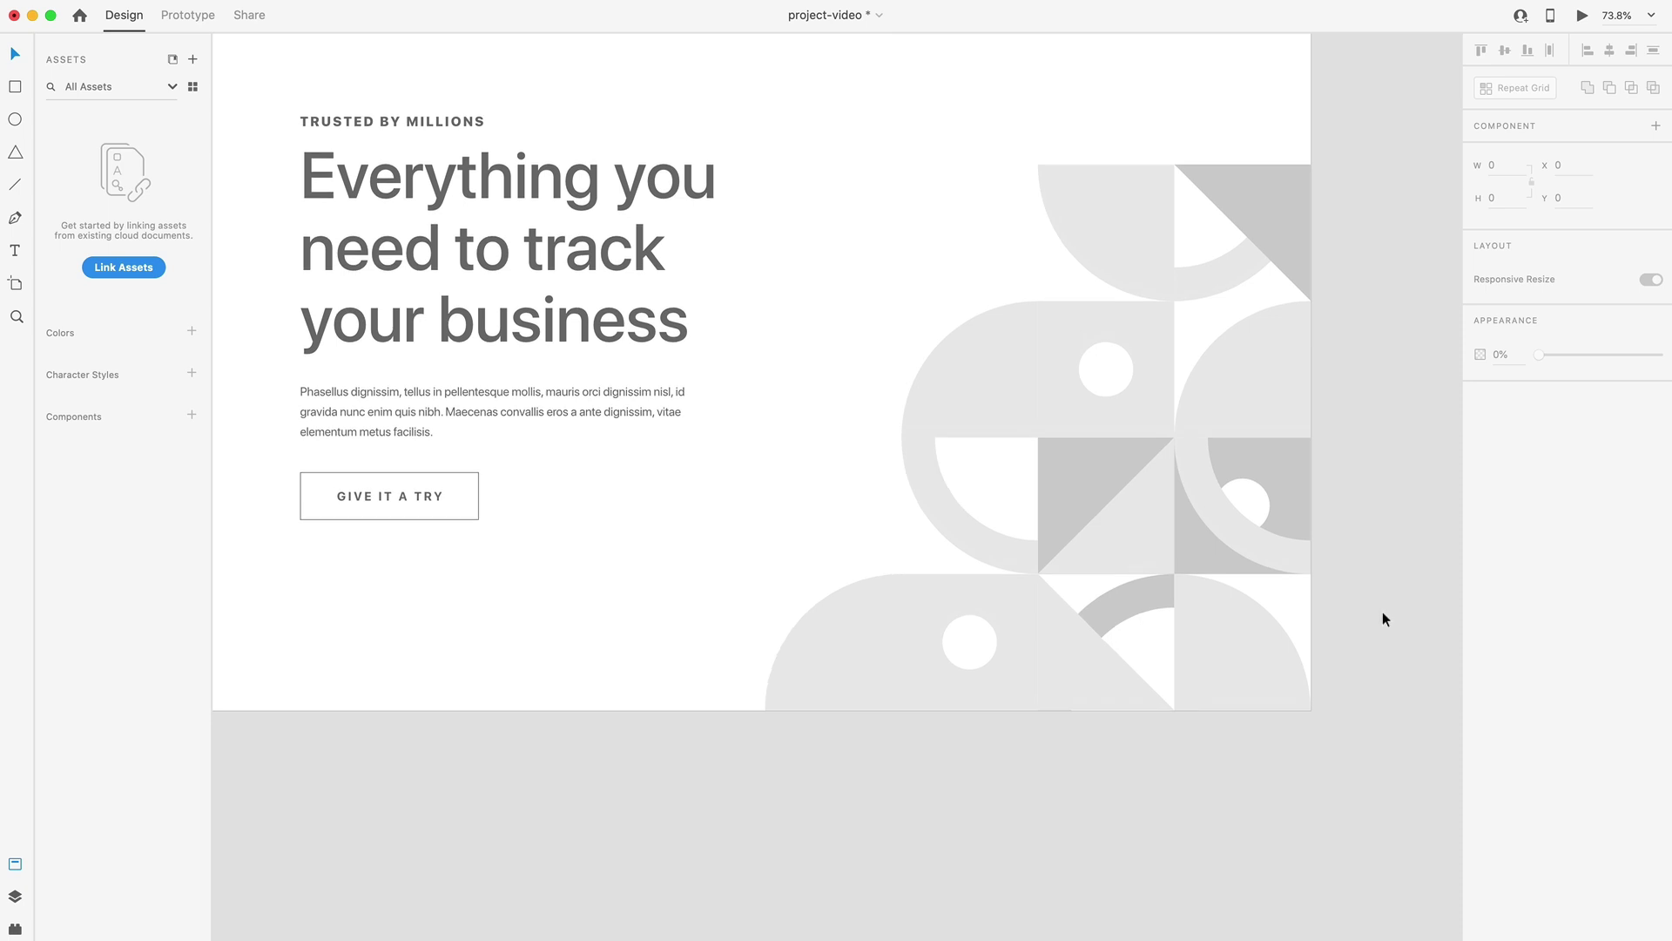
Rename the hero artboard to Wireframe.
{"action": "scroll", "coordinate": [1380, 672], "scroll_direction": "down", "scroll_amount": 5}
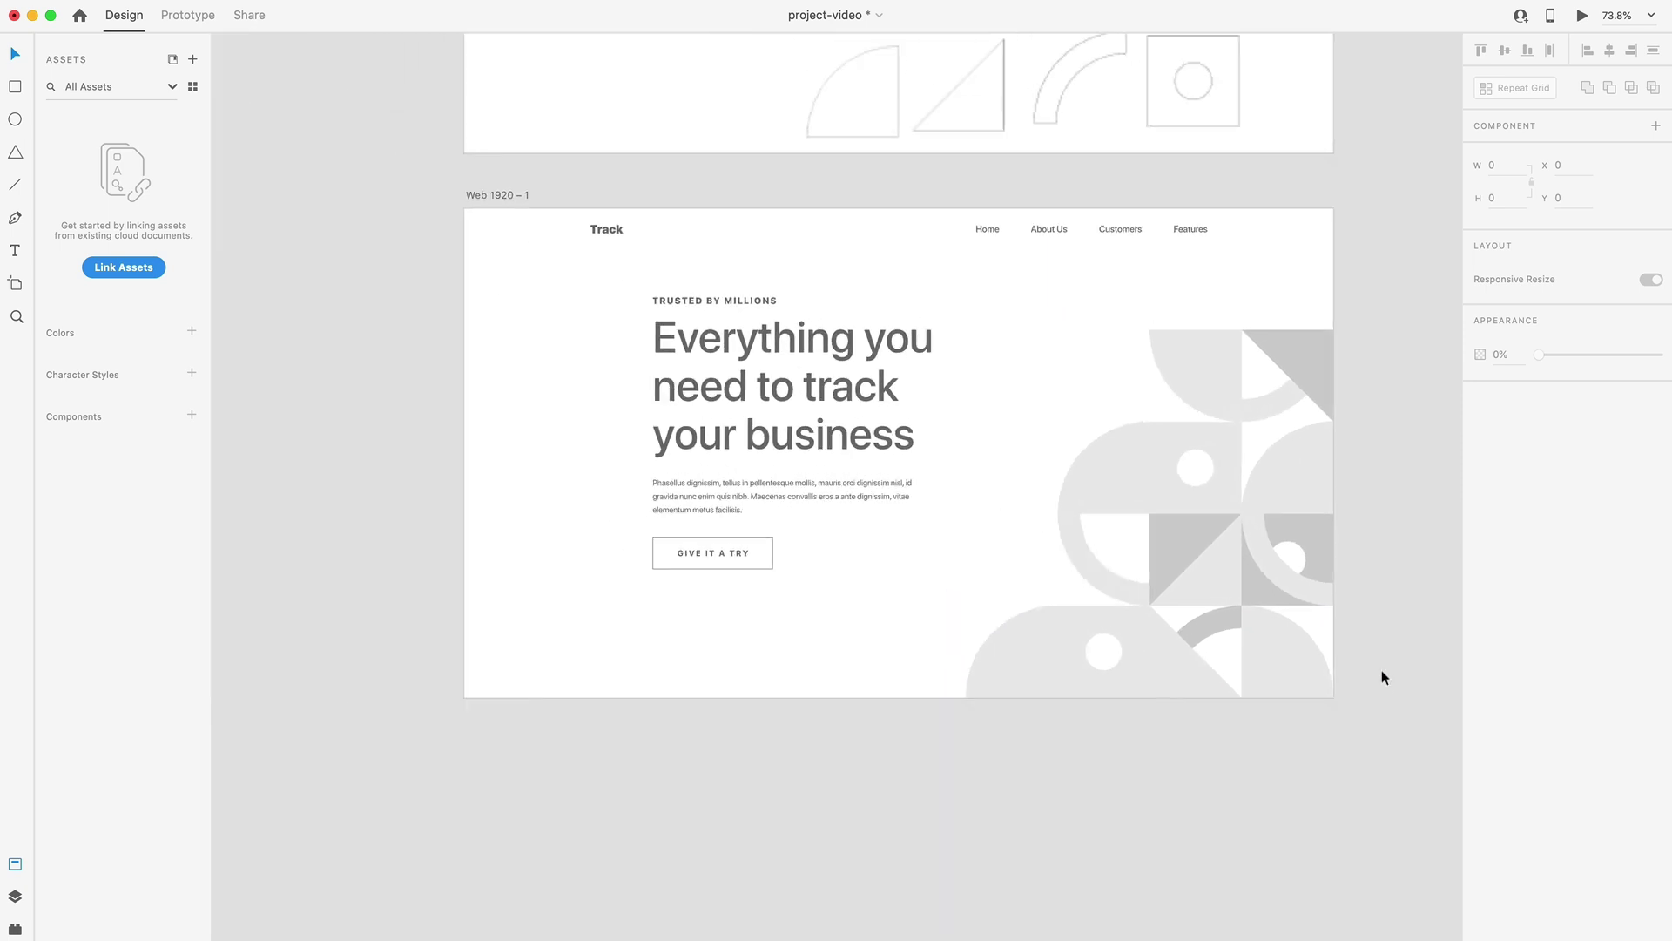
{"action": "scroll", "coordinate": [1023, 557], "scroll_direction": "down", "scroll_amount": 2}
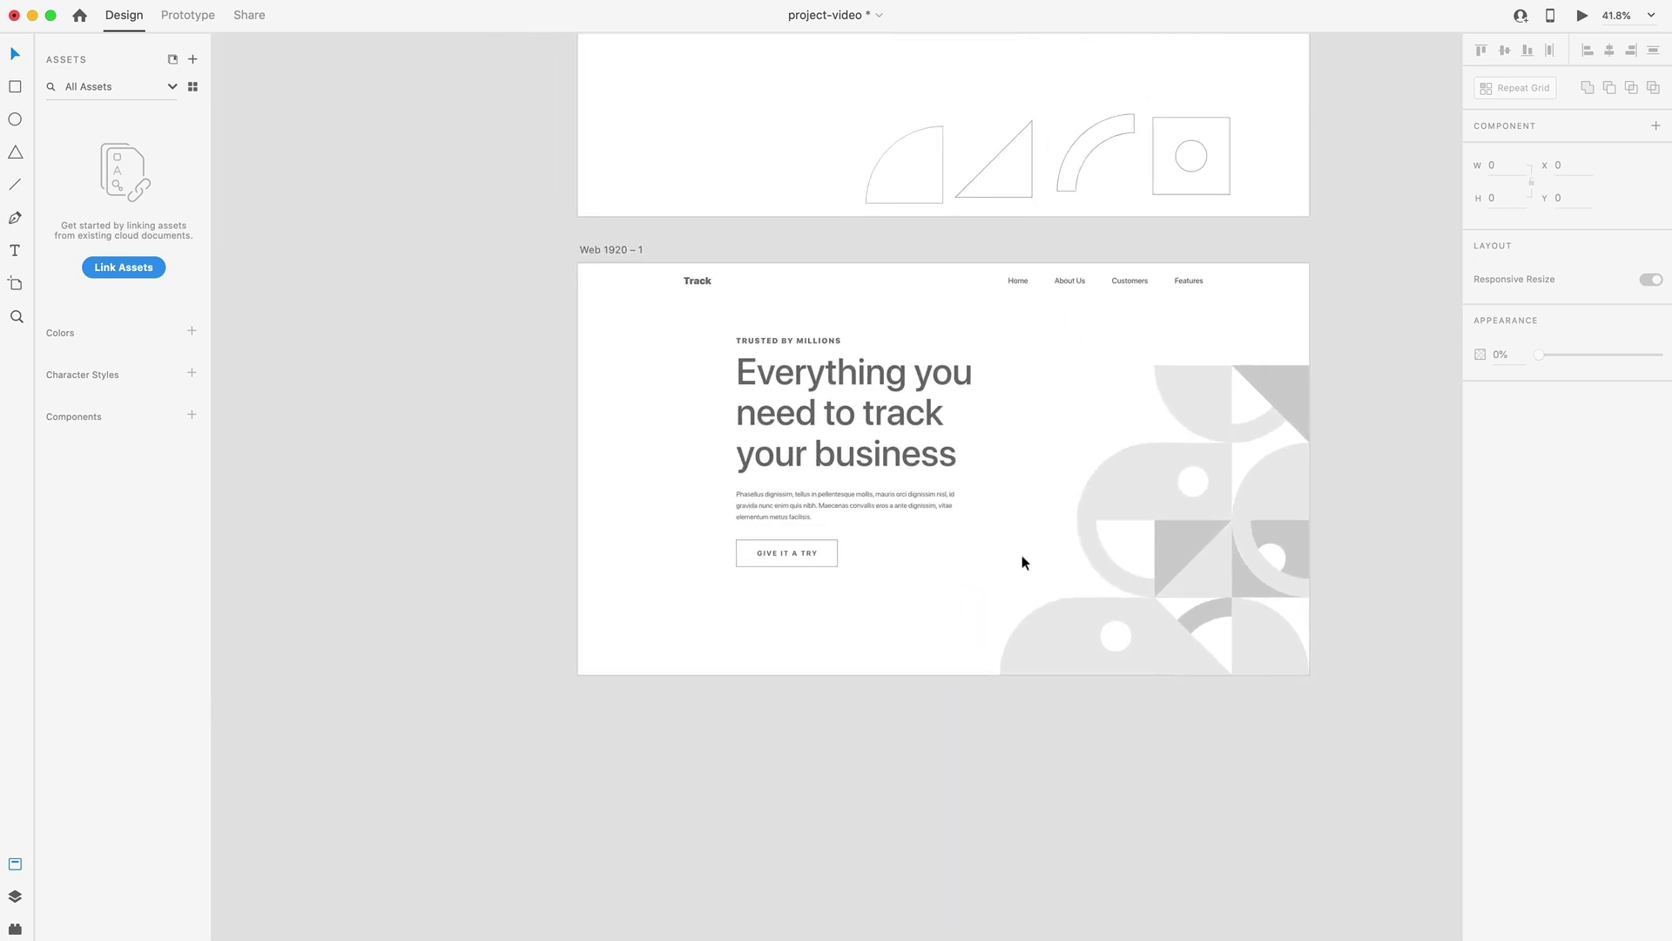
{"action": "double_click", "coordinate": [667, 292]}
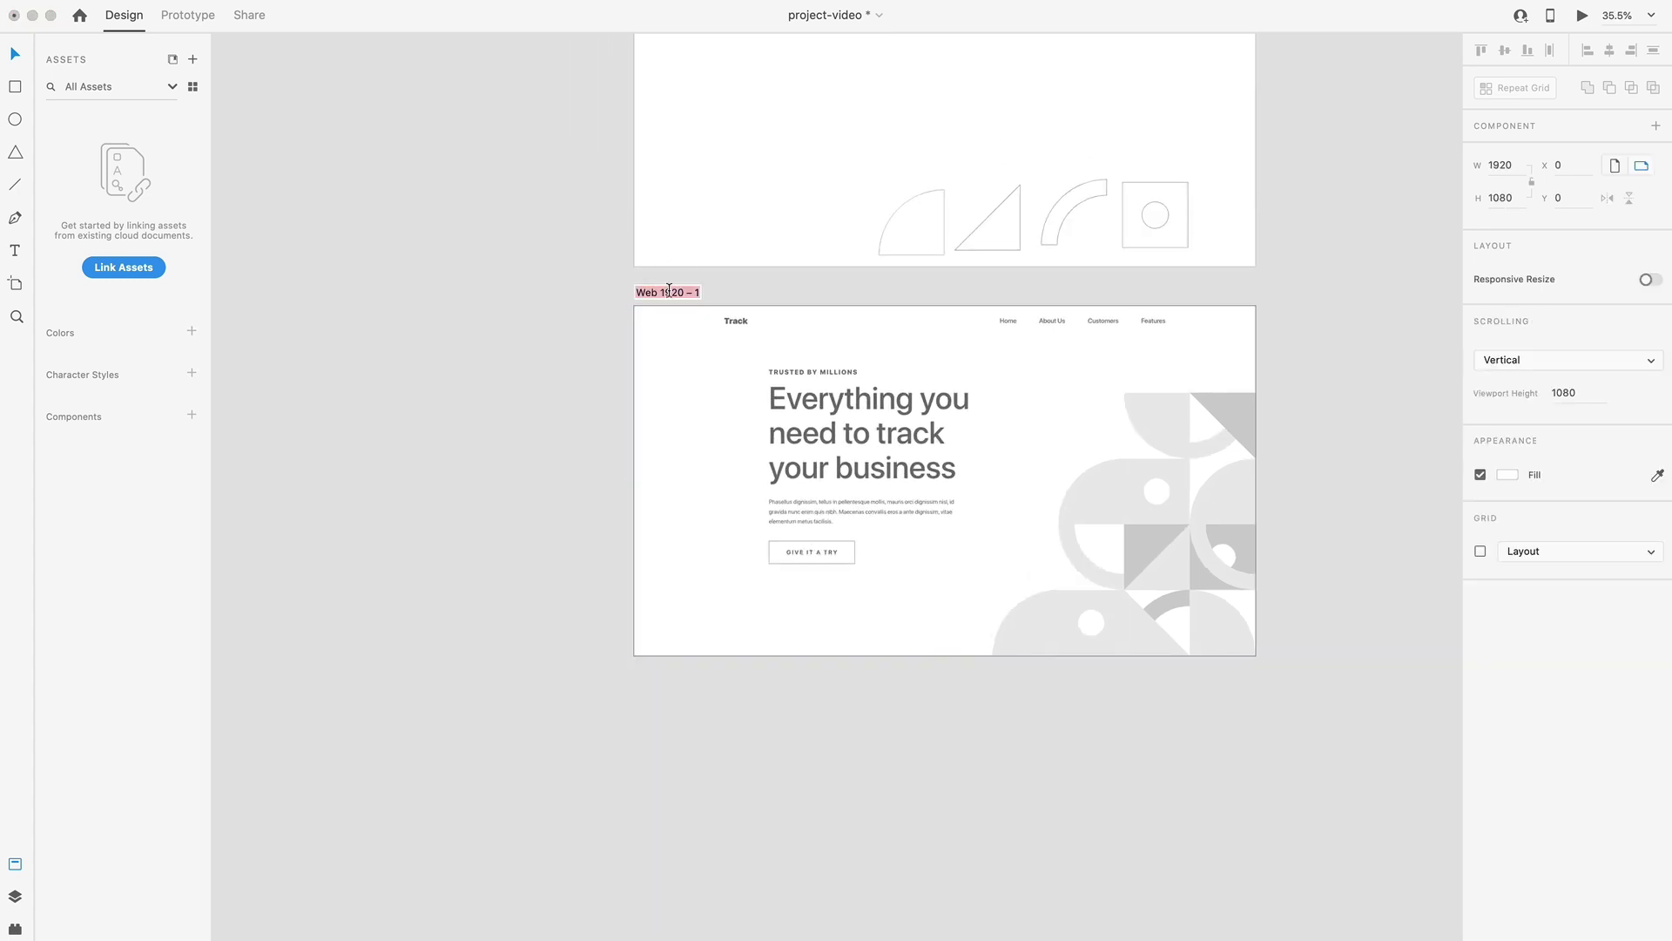
{"action": "type", "text": "Wireframe"}
{"action": "key", "text": "Return"}
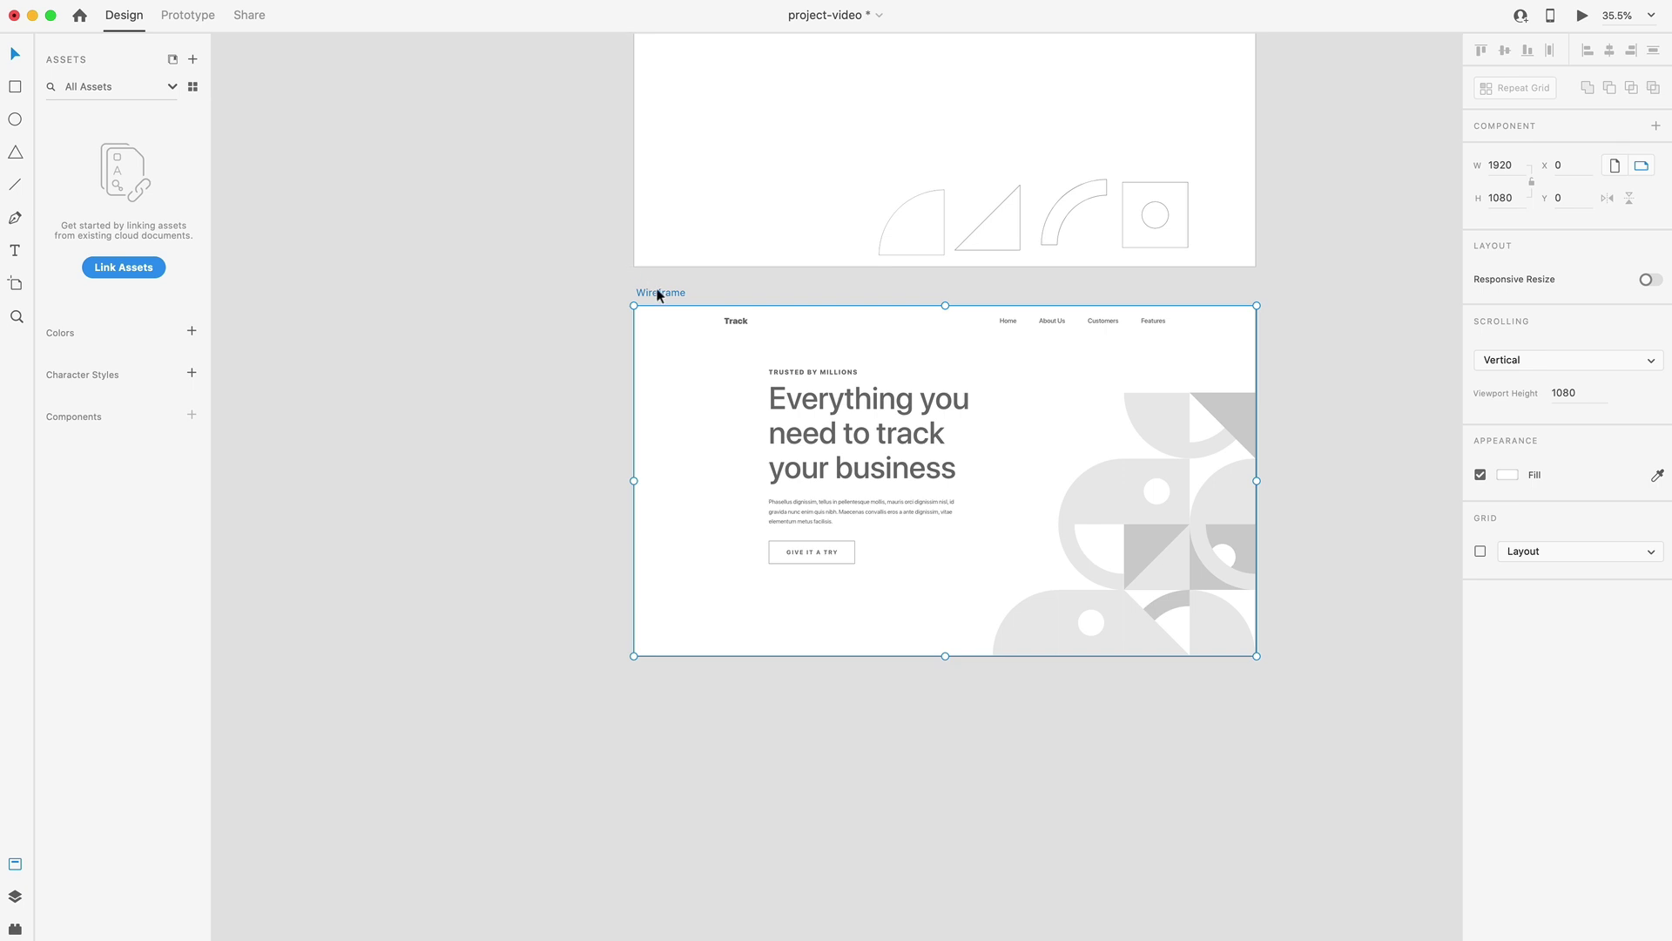
Duplicate the Wireframe artboard and name the copy Design v1.
{"action": "key", "text": "super+d"}
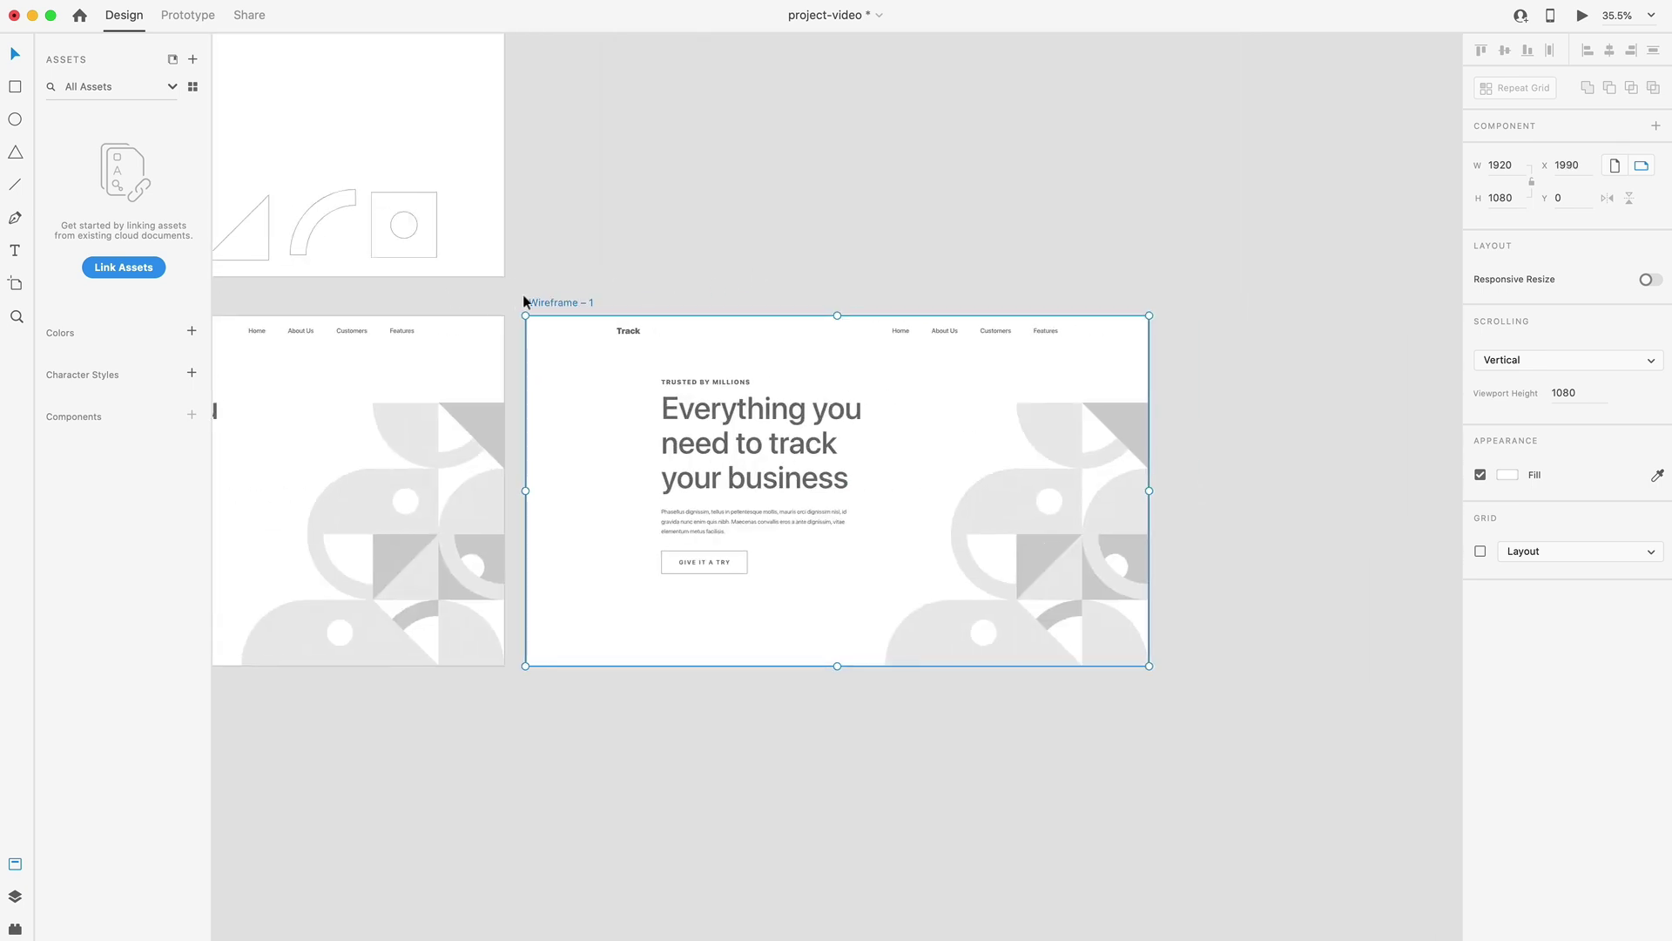
{"action": "double_click", "coordinate": [525, 299]}
{"action": "type", "text": "Design"}
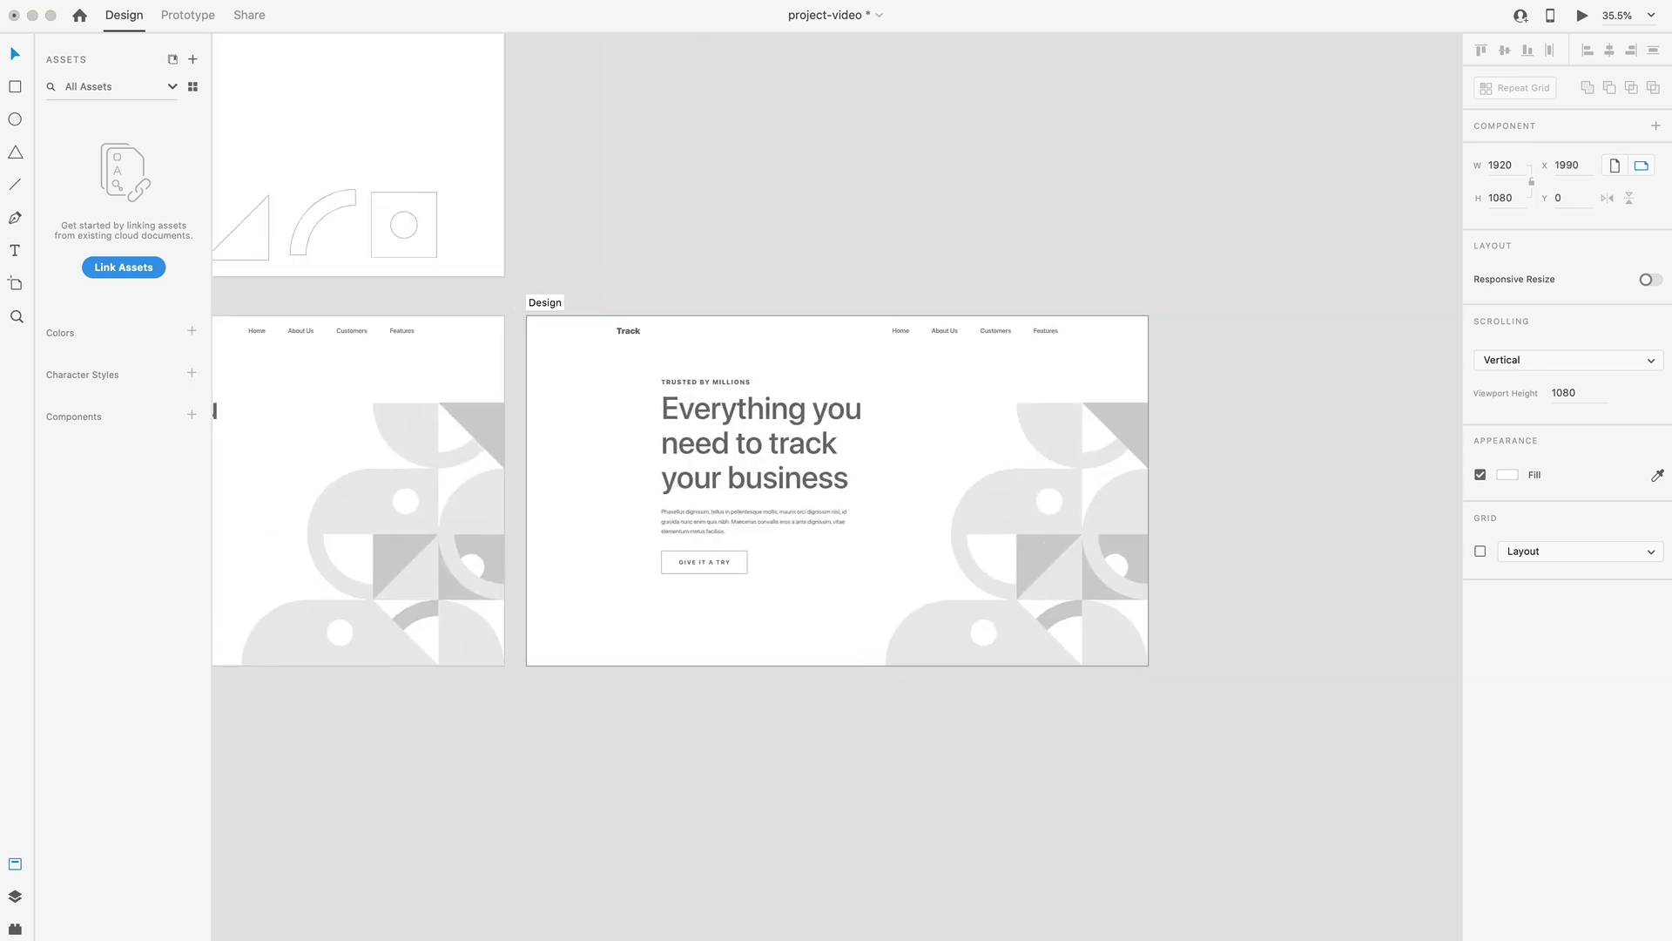
{"action": "type", "text": " v1"}
{"action": "key", "text": "Return"}
{"action": "left_click", "coordinate": [620, 263]}
{"action": "scroll", "coordinate": [769, 352], "scroll_direction": "up", "scroll_amount": 3}
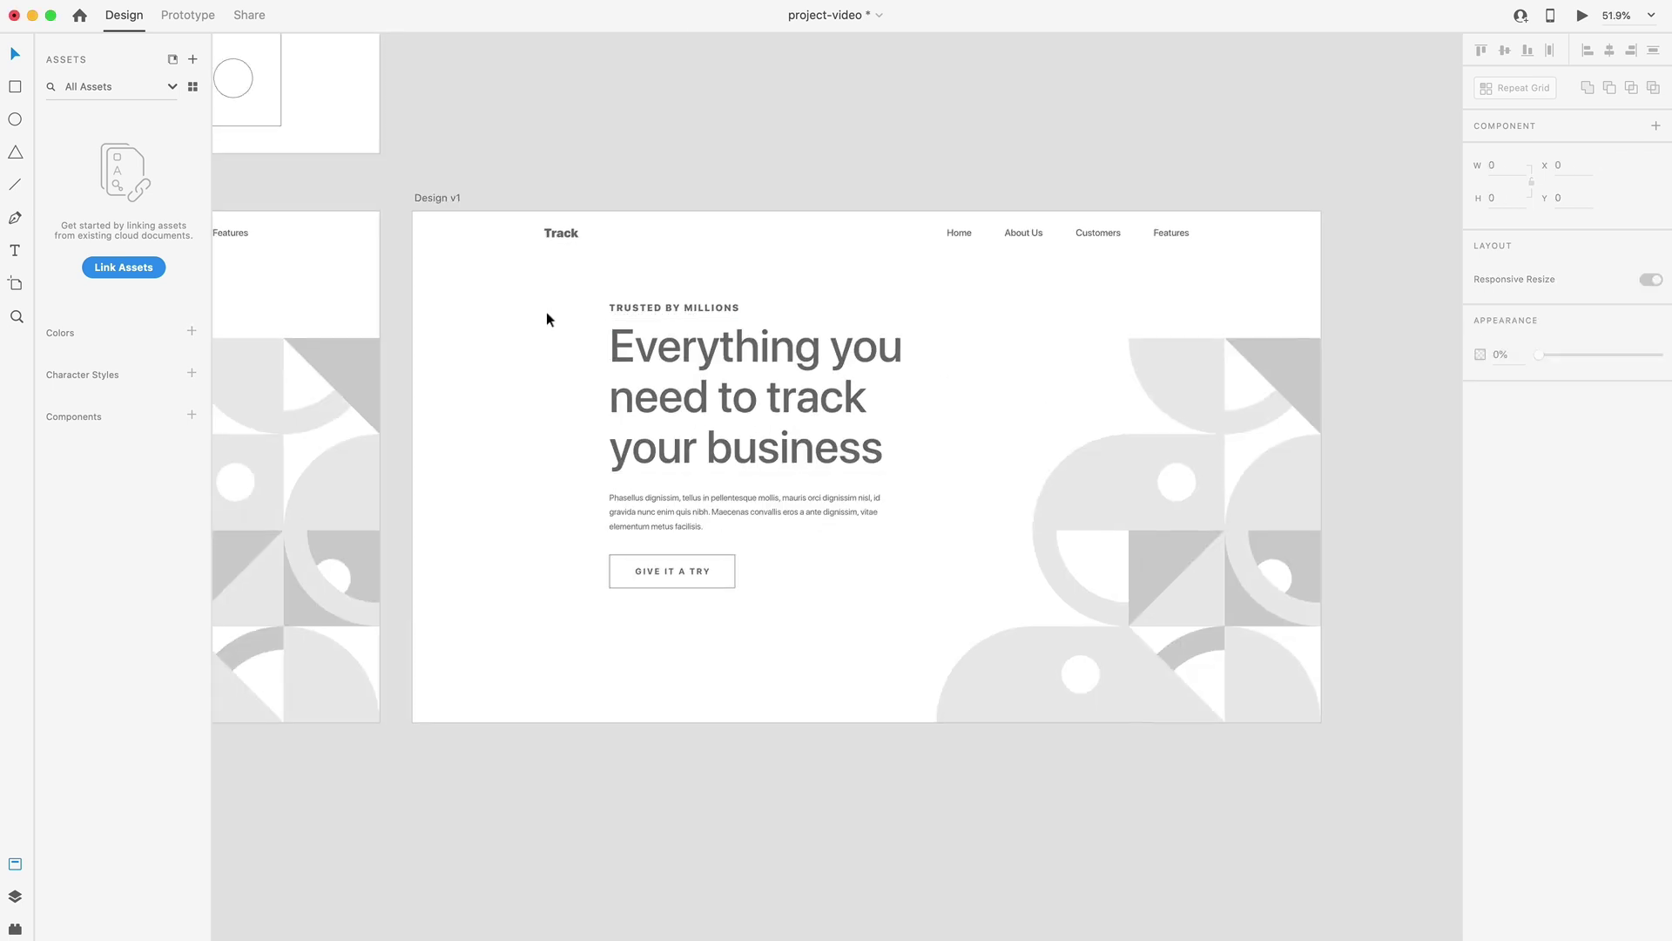
Make the hero headline, Track logo and nav text black.
{"action": "left_click_drag", "start_coordinate": [556, 264], "coordinate": [823, 526]}
{"action": "left_click_drag", "start_coordinate": [1264, 245], "coordinate": [422, 221]}
{"action": "left_click", "coordinate": [1508, 678]}
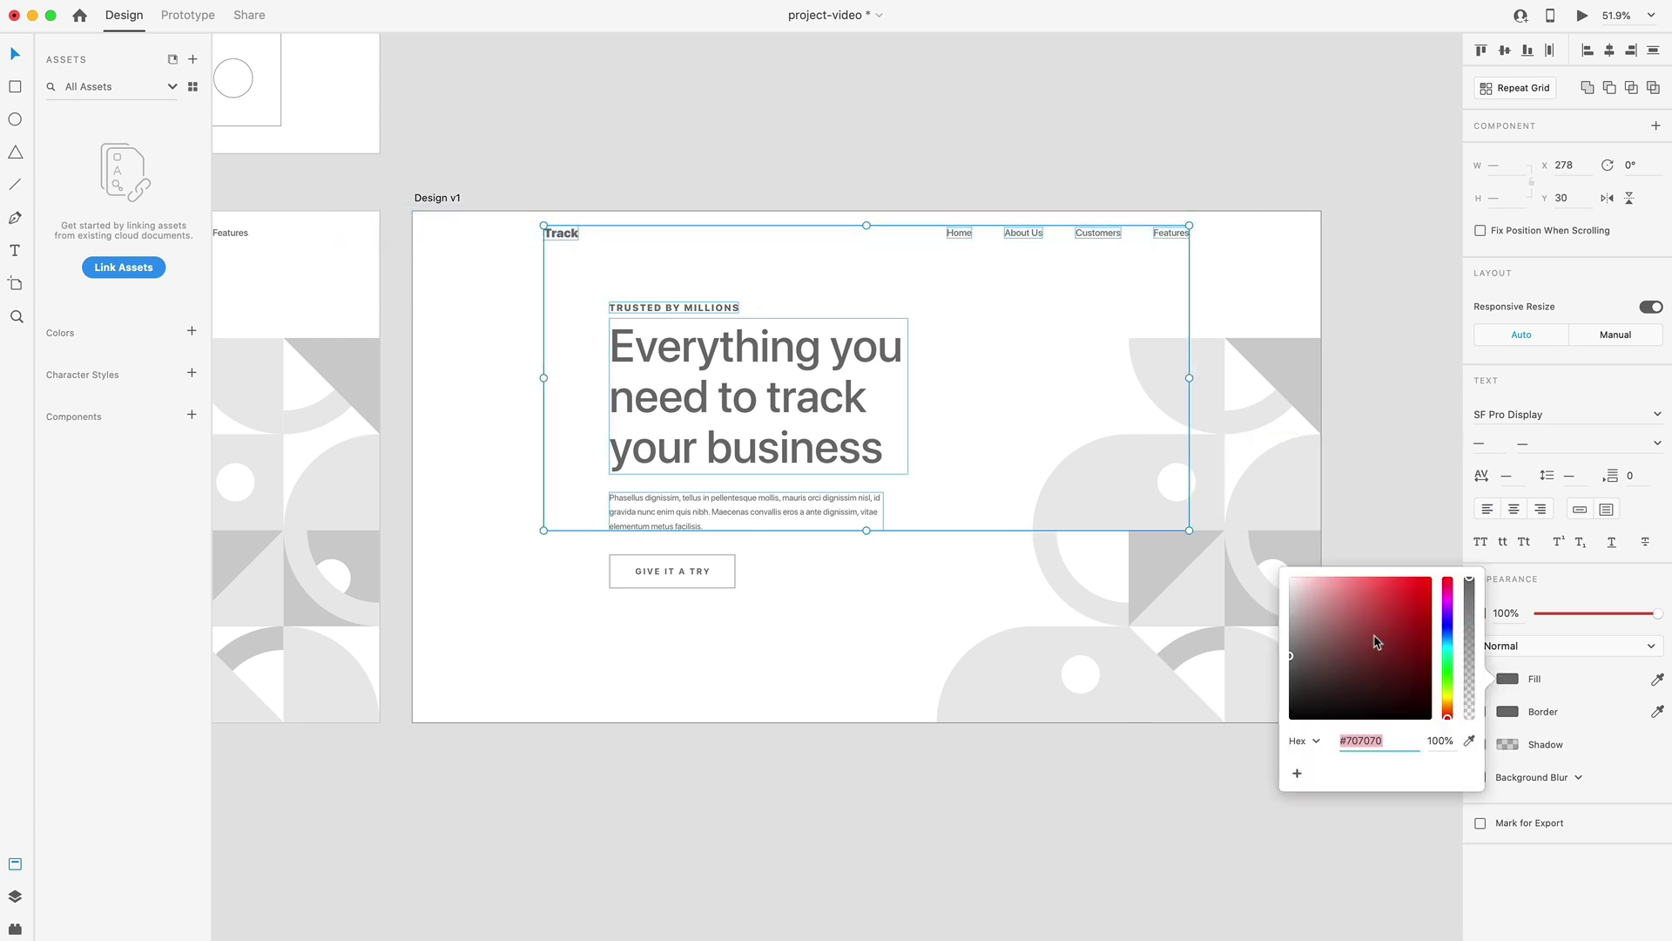
{"action": "left_click_drag", "start_coordinate": [1375, 640], "coordinate": [1289, 716]}
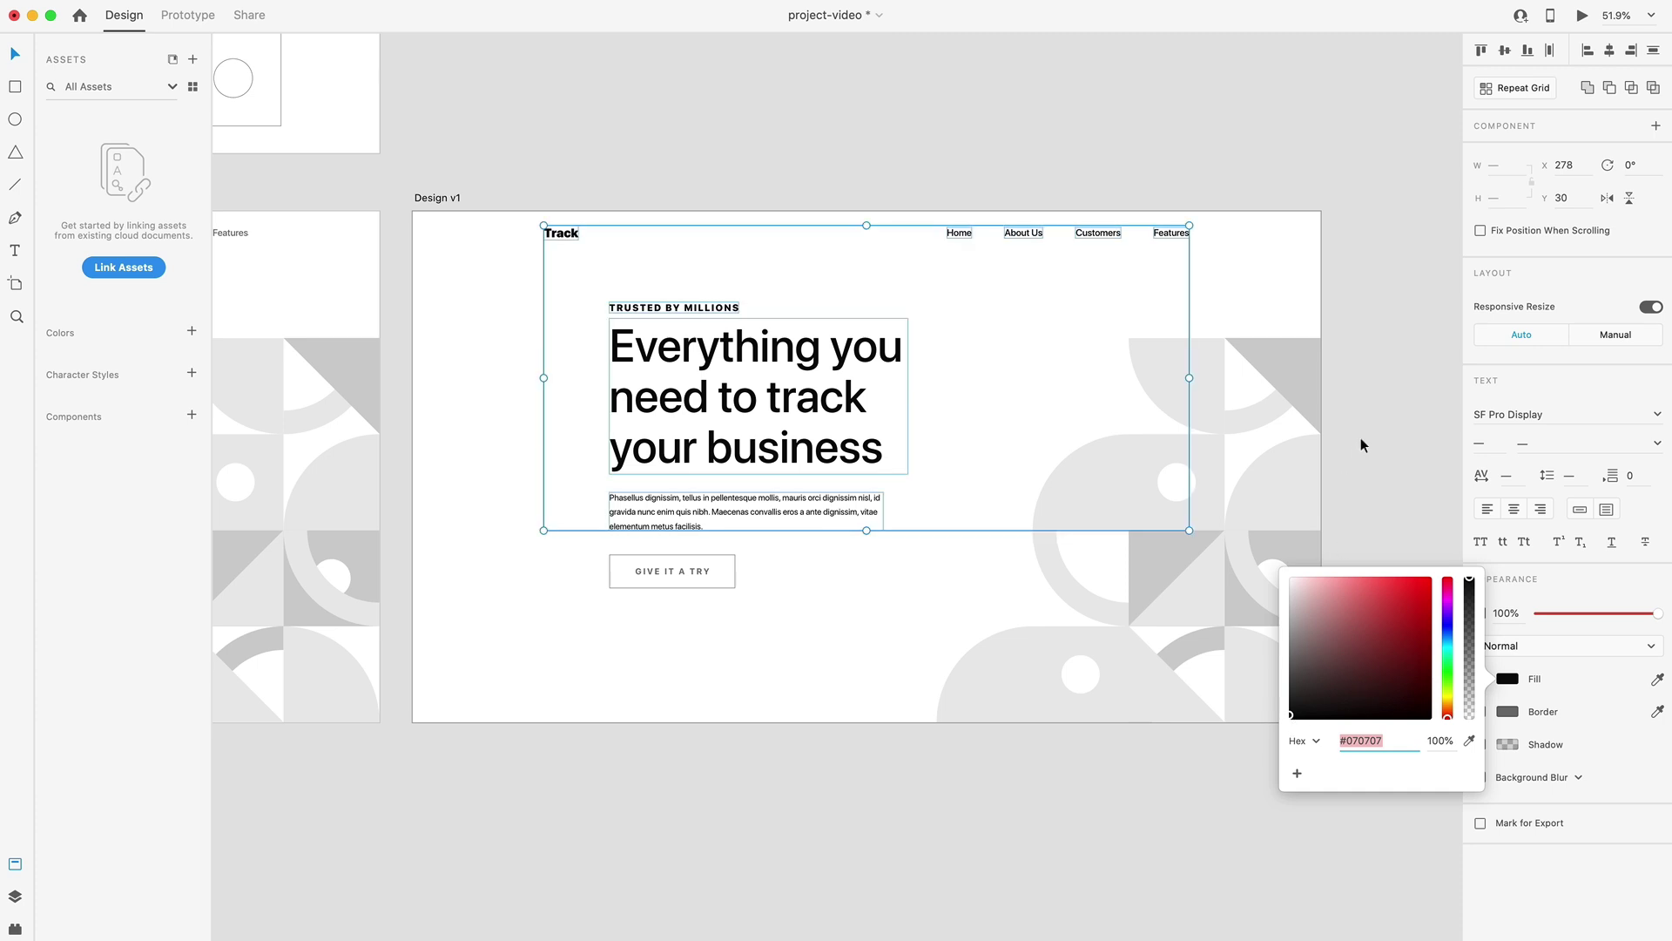
{"action": "left_click", "coordinate": [1379, 471]}
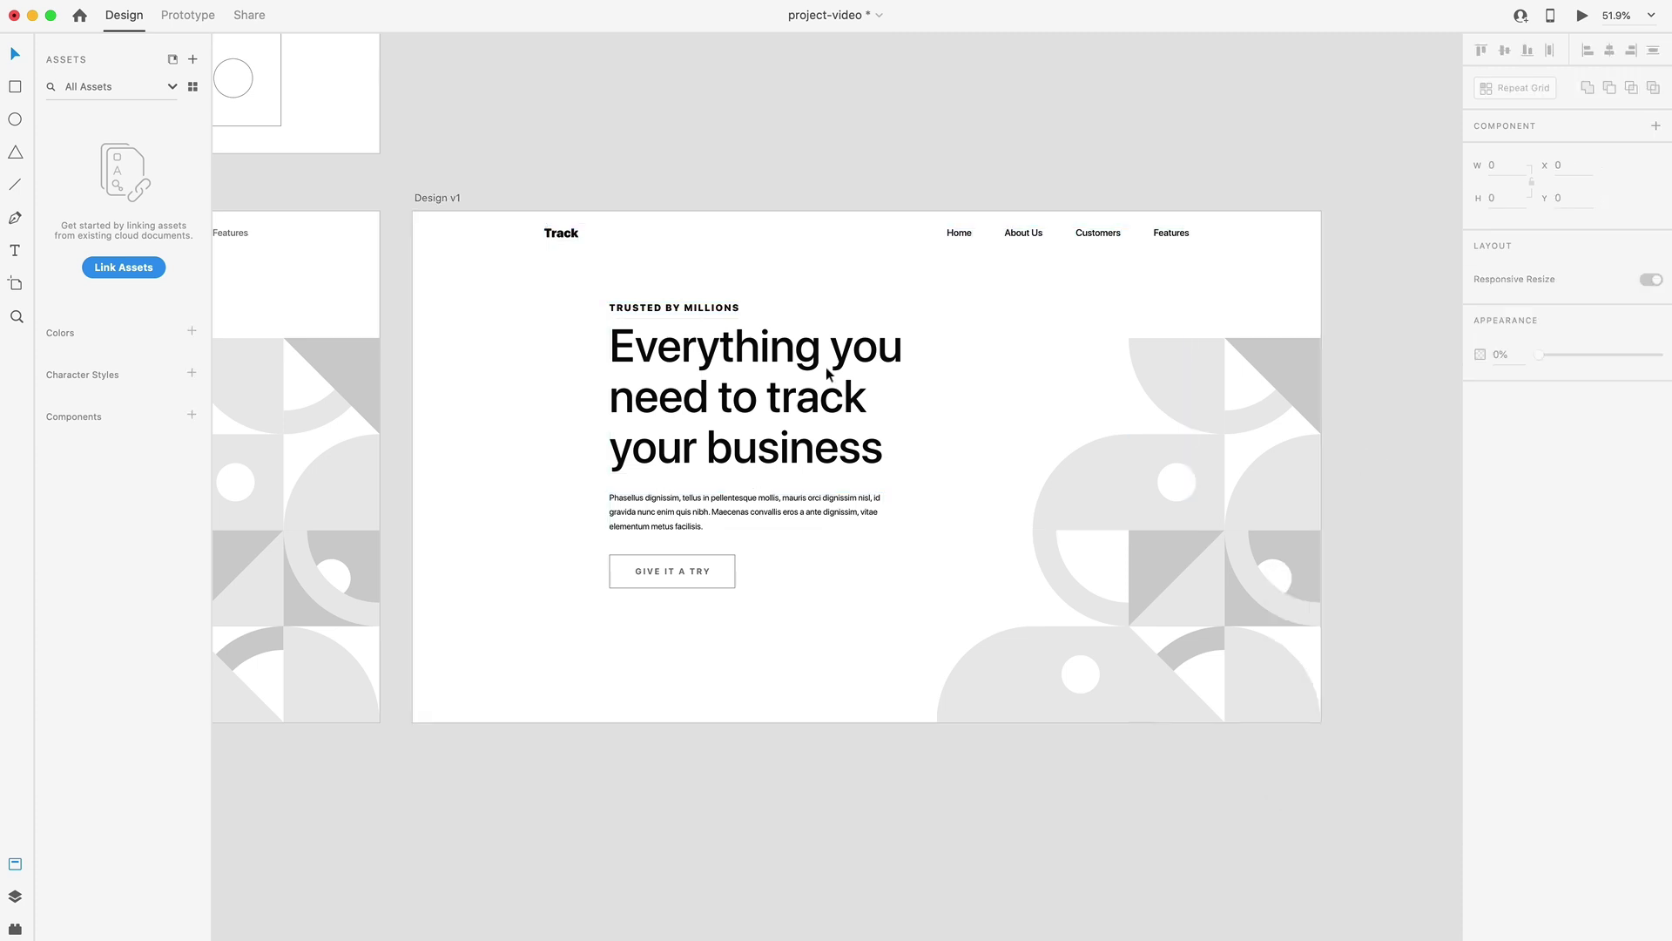
Fade the body paragraph and the About Us, Customers and Features links to 50% opacity.
{"action": "left_click", "coordinate": [747, 504]}
{"action": "left_click_drag", "start_coordinate": [1654, 616], "coordinate": [1600, 618]}
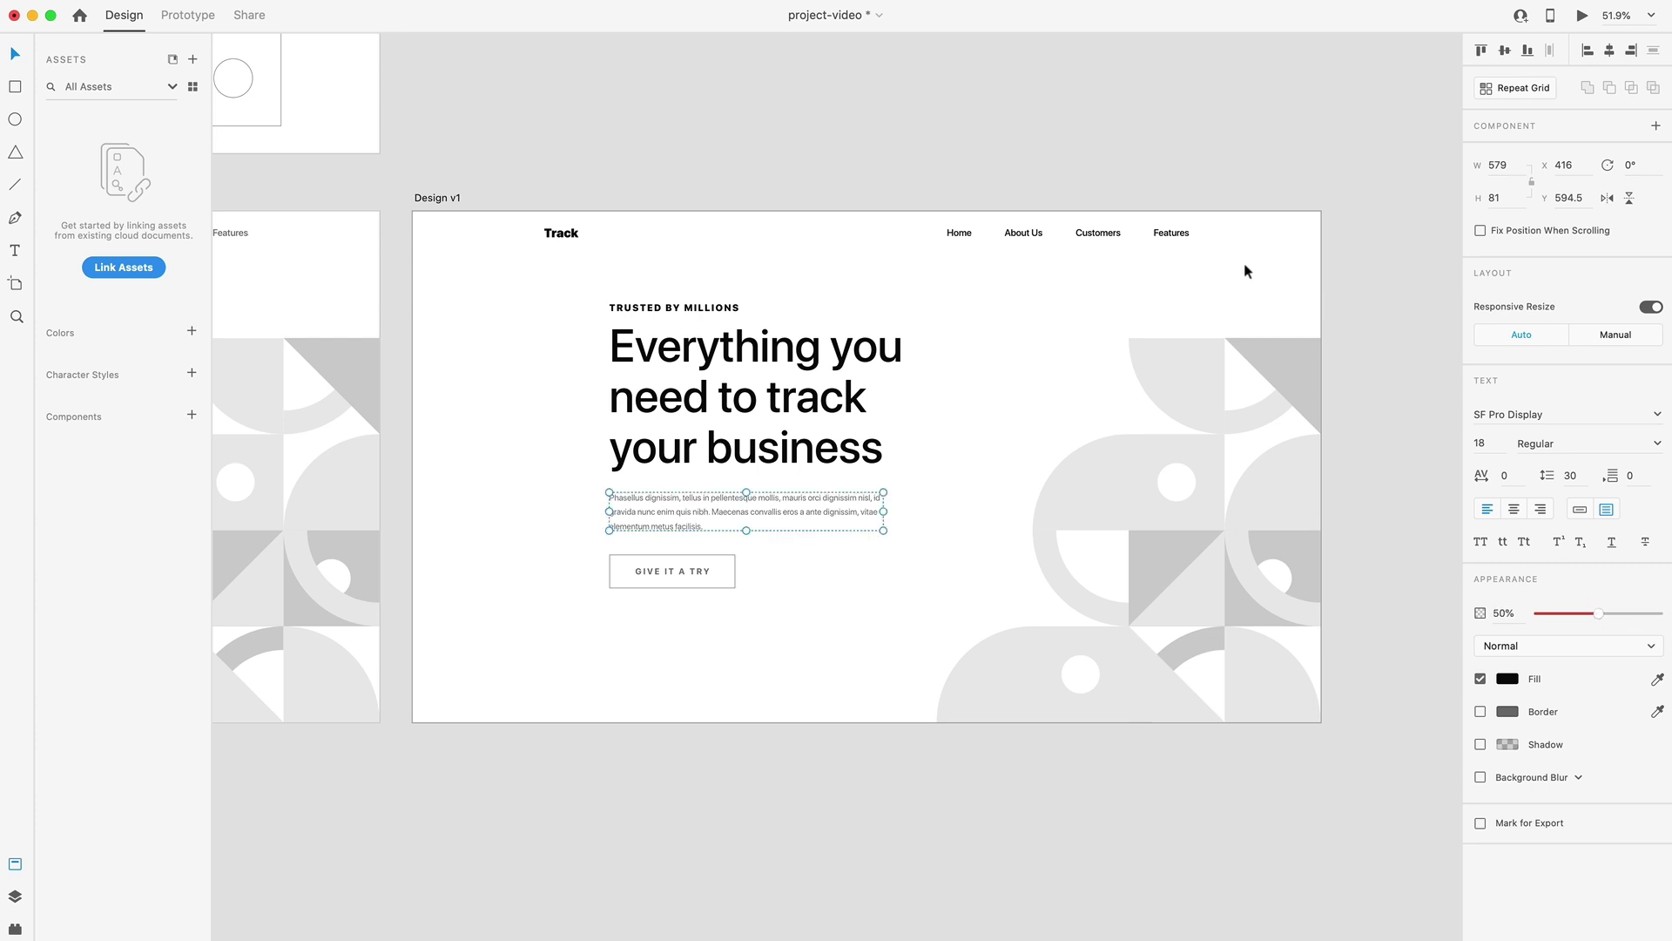
{"action": "left_click_drag", "start_coordinate": [1252, 283], "coordinate": [1002, 225]}
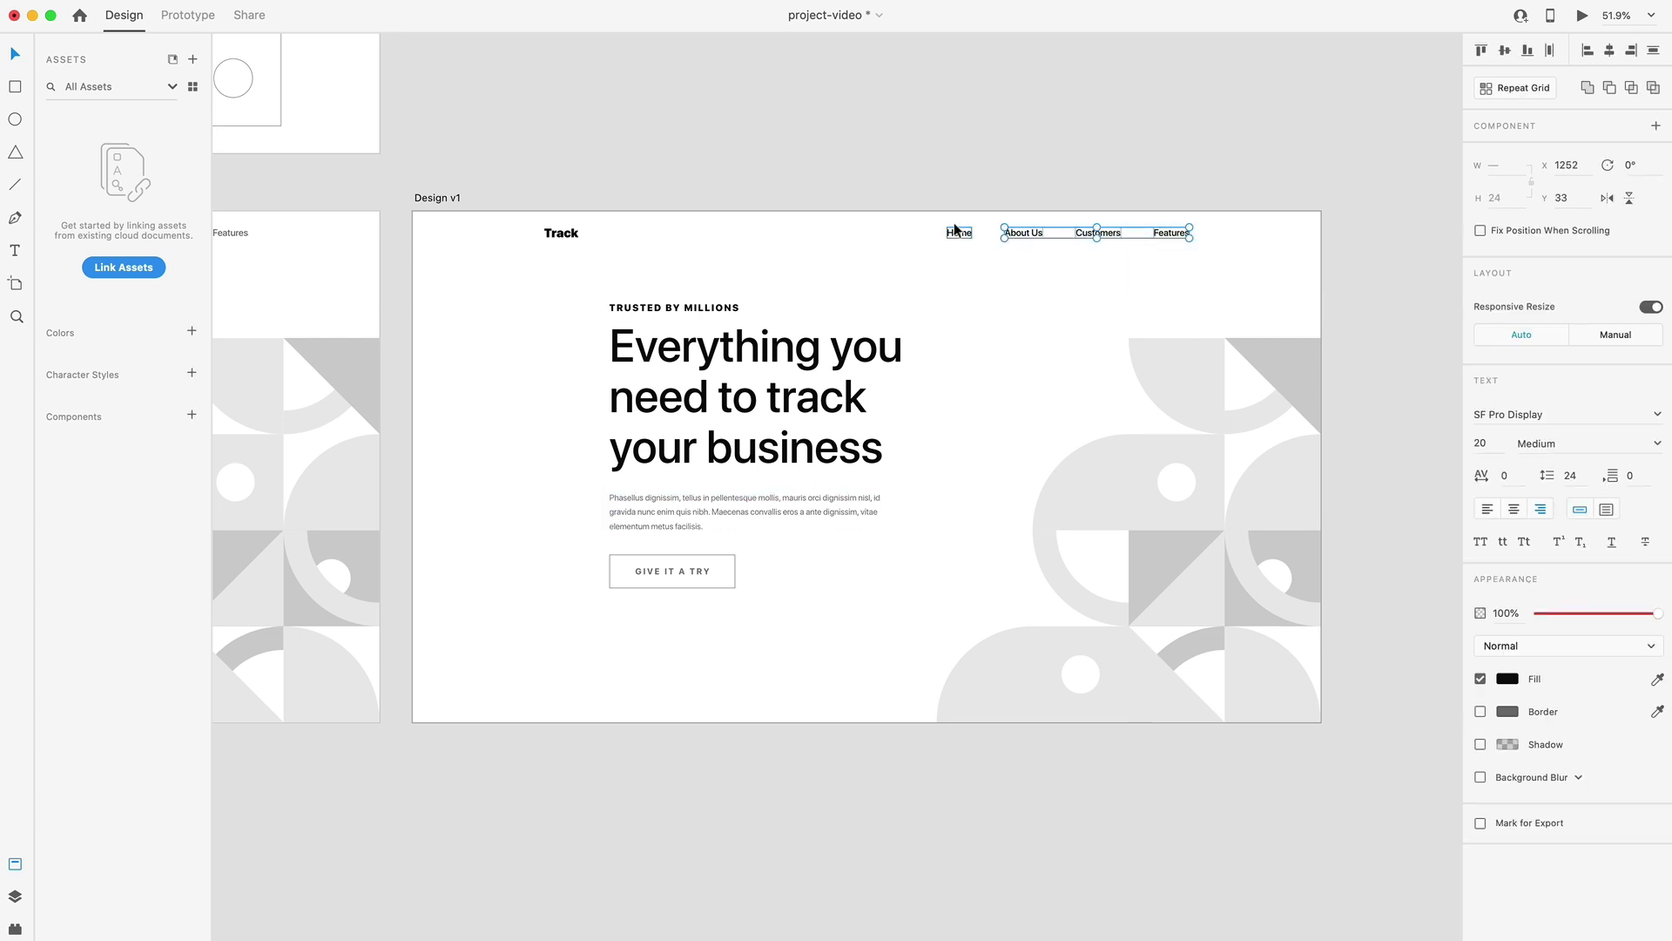
{"action": "left_click_drag", "start_coordinate": [1594, 614], "coordinate": [1593, 618]}
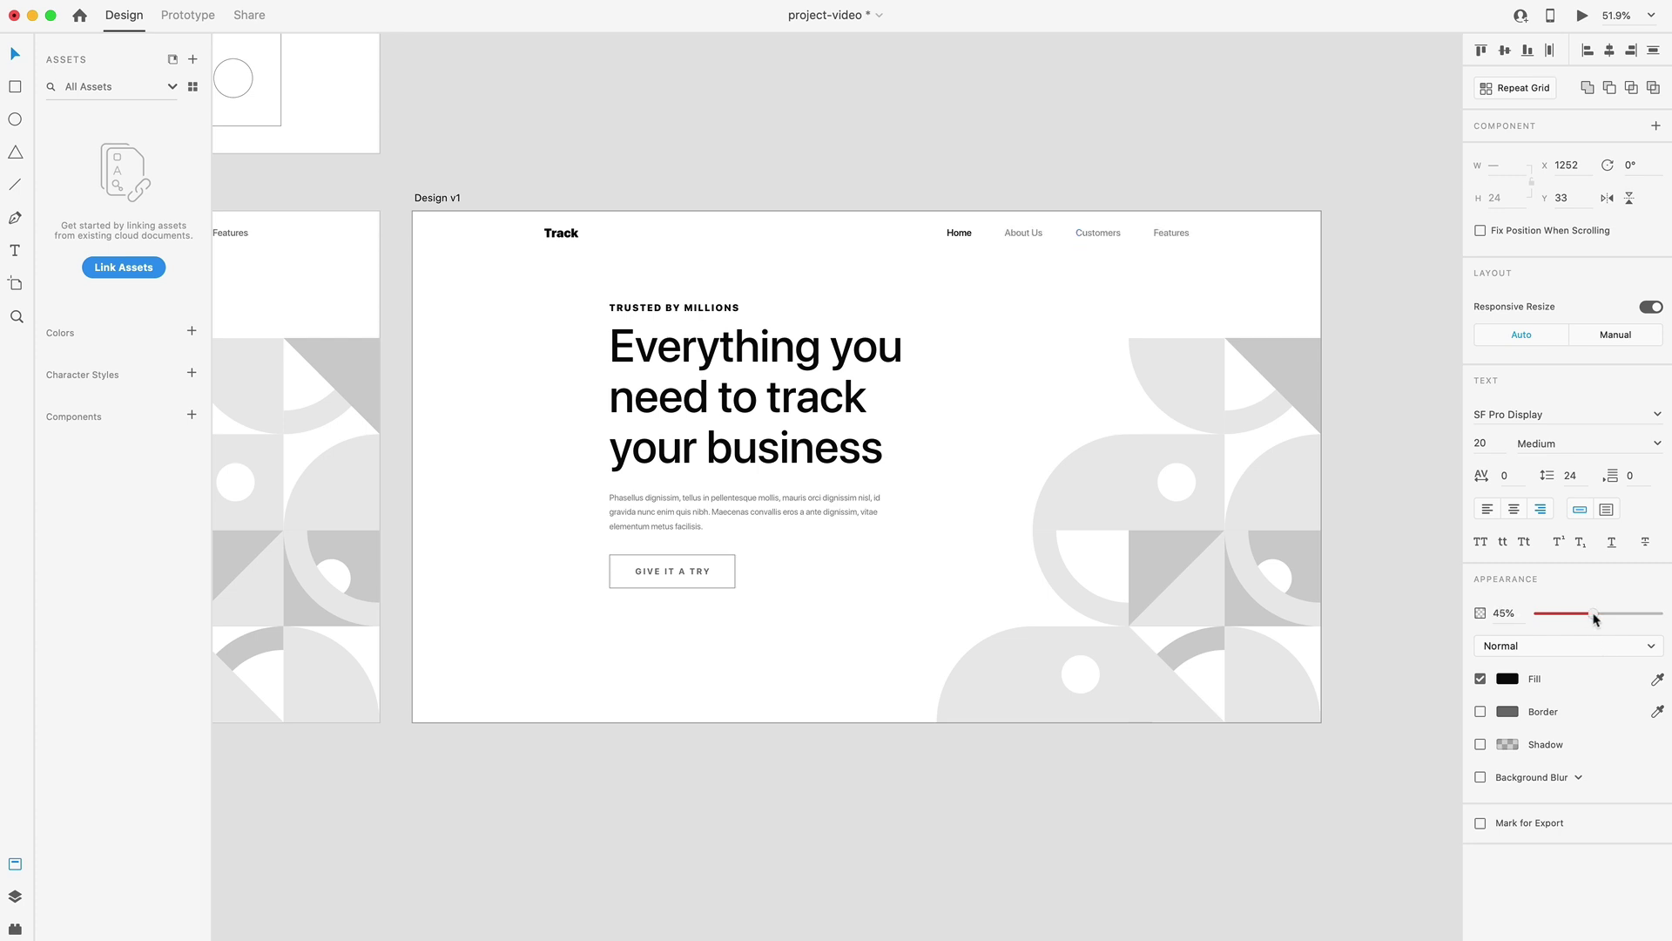
{"action": "left_click_drag", "start_coordinate": [1596, 615], "coordinate": [1597, 619]}
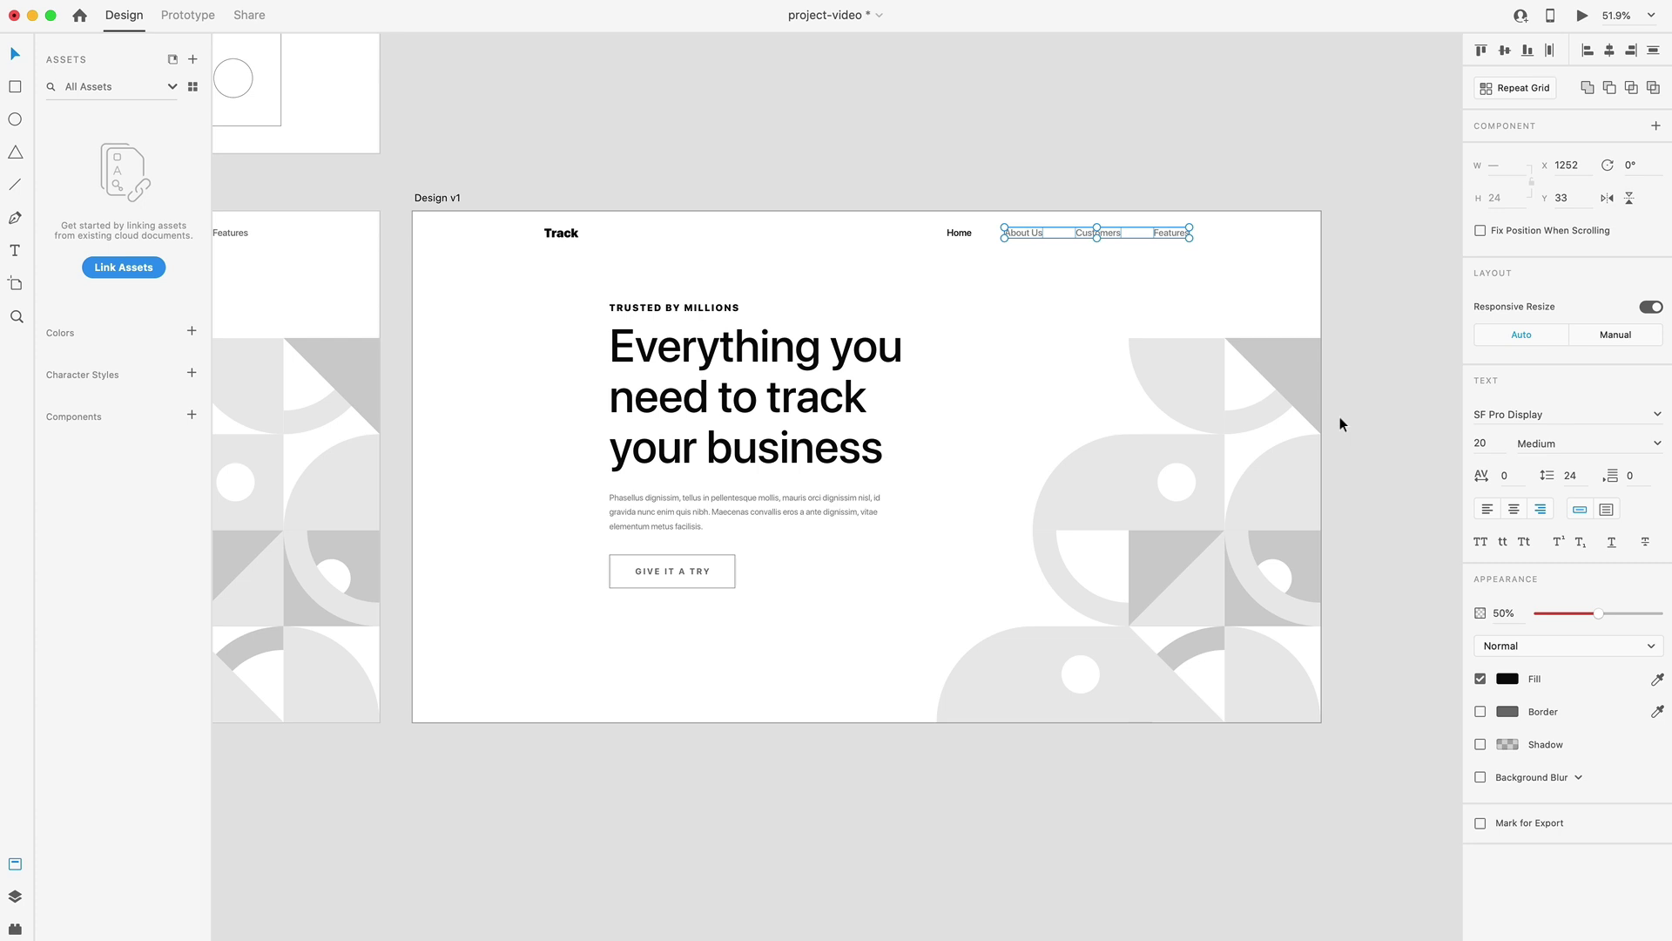
Draw a small circle below the Home link and size it to 6 px.
{"action": "left_click", "coordinate": [1263, 324]}
{"action": "scroll", "coordinate": [956, 237], "scroll_direction": "up", "scroll_amount": 5}
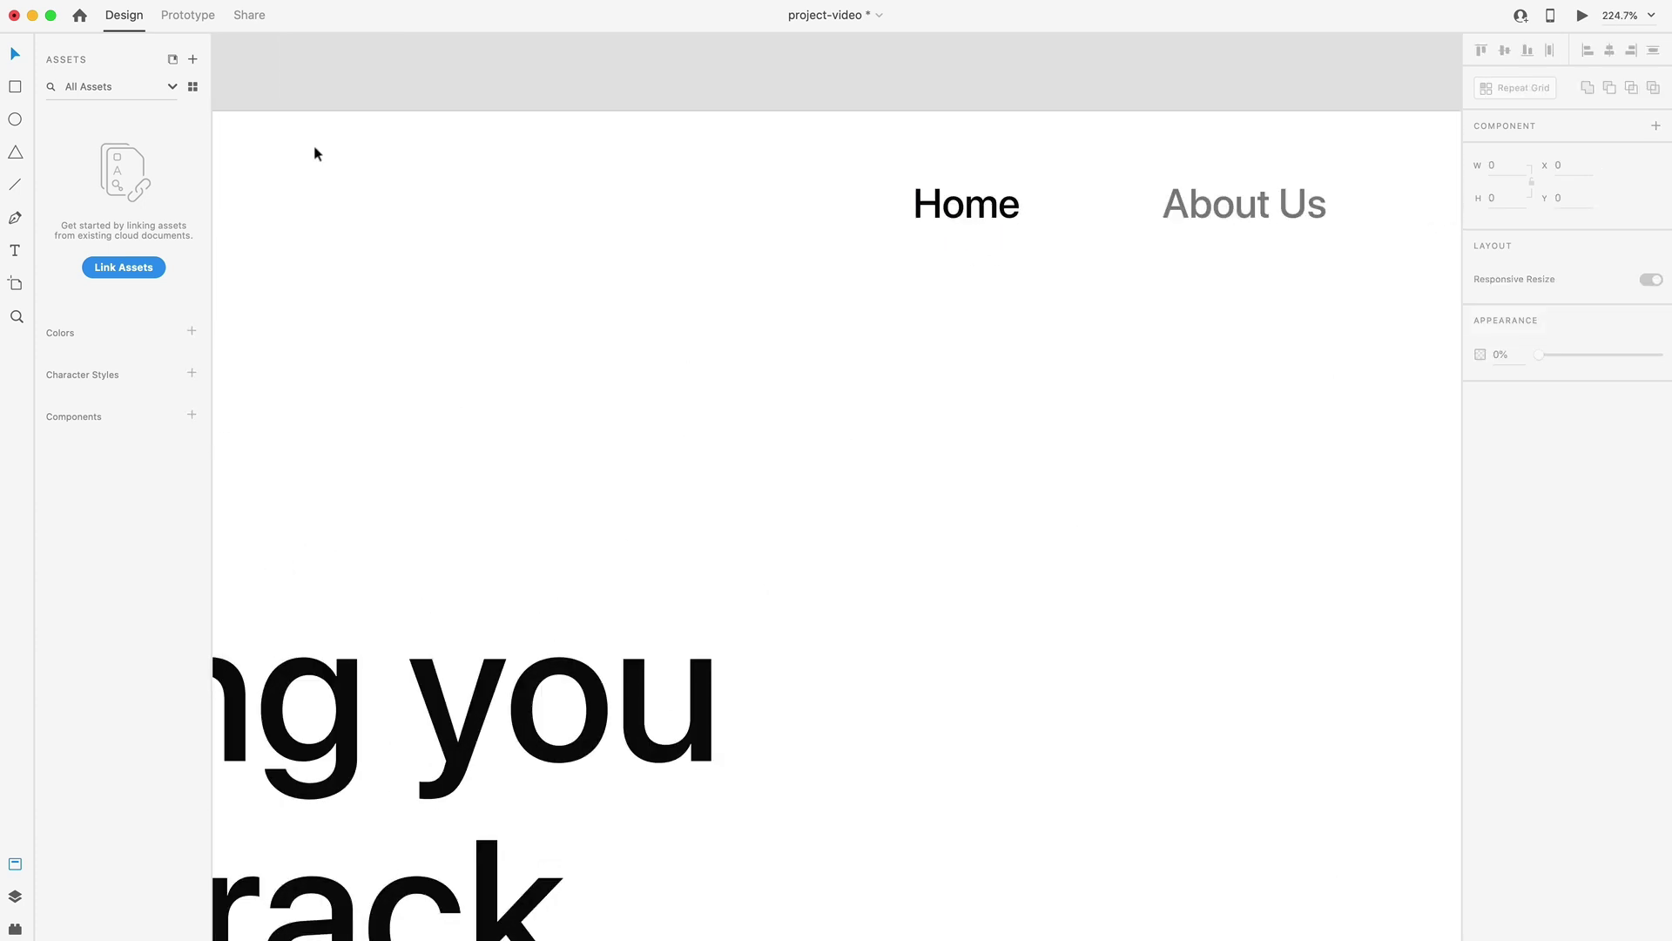
{"action": "key", "text": "e"}
{"action": "left_click_drag", "start_coordinate": [958, 230], "coordinate": [971, 254]}
{"action": "key", "text": "super+r"}
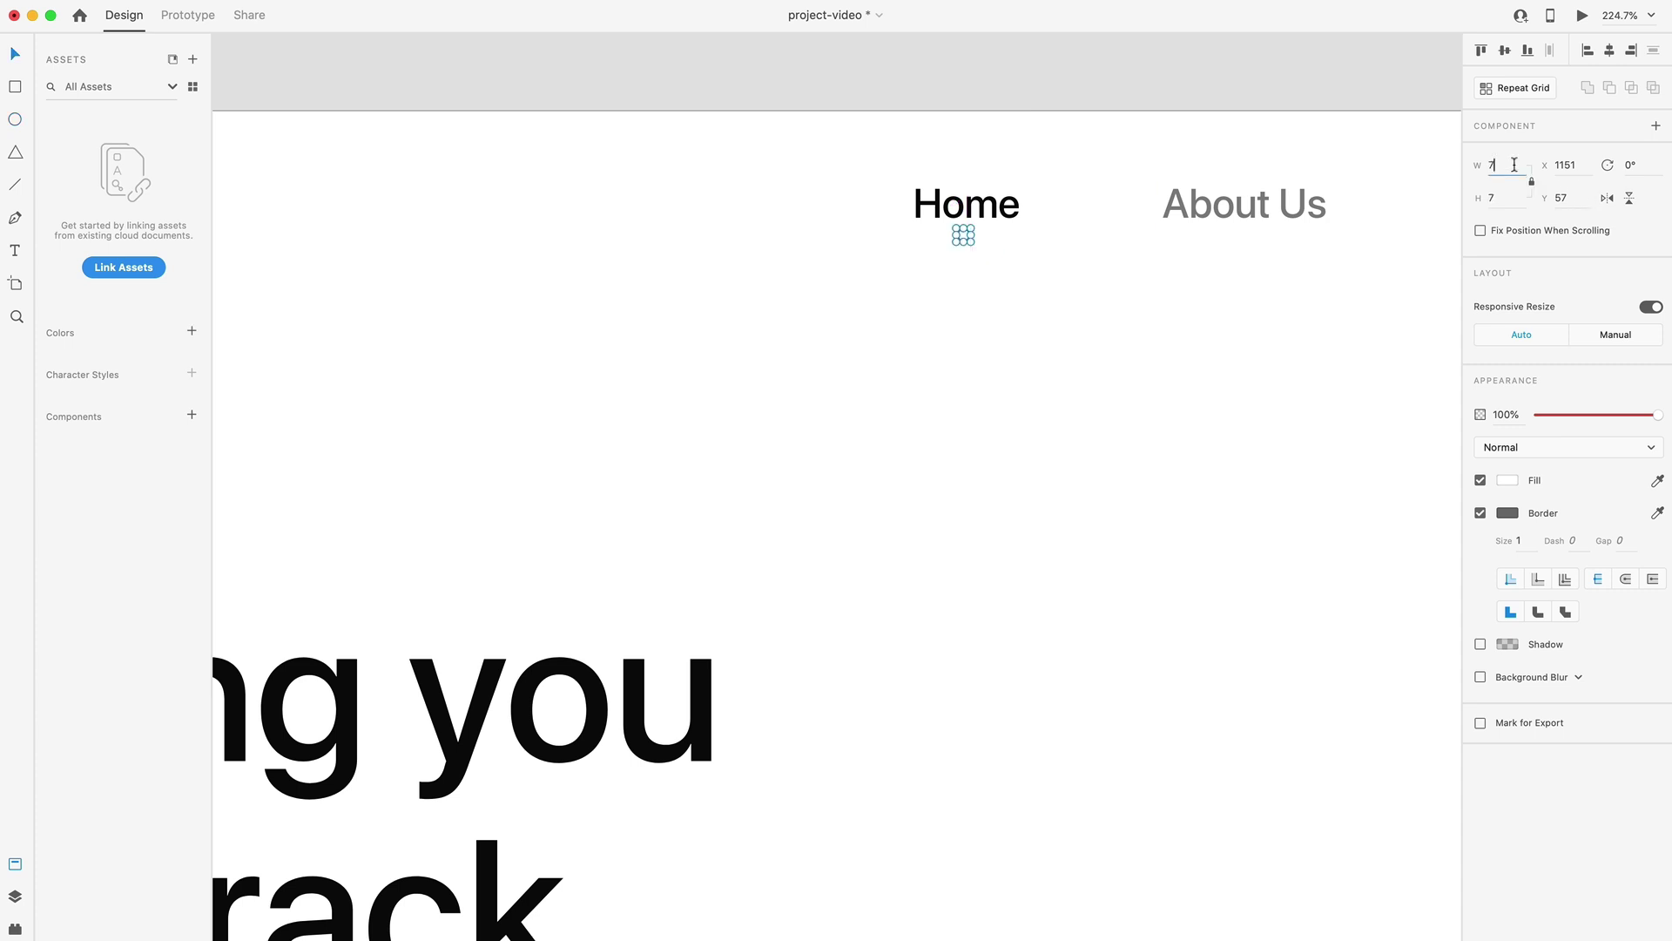
{"action": "left_click", "coordinate": [1514, 164]}
{"action": "type", "text": "6"}
{"action": "key", "text": "Return"}
Centre the 6 px dot under Home and remove its outline.
{"action": "scroll", "coordinate": [965, 237], "scroll_direction": "up", "scroll_amount": 5}
{"action": "left_click_drag", "start_coordinate": [959, 231], "coordinate": [974, 261]}
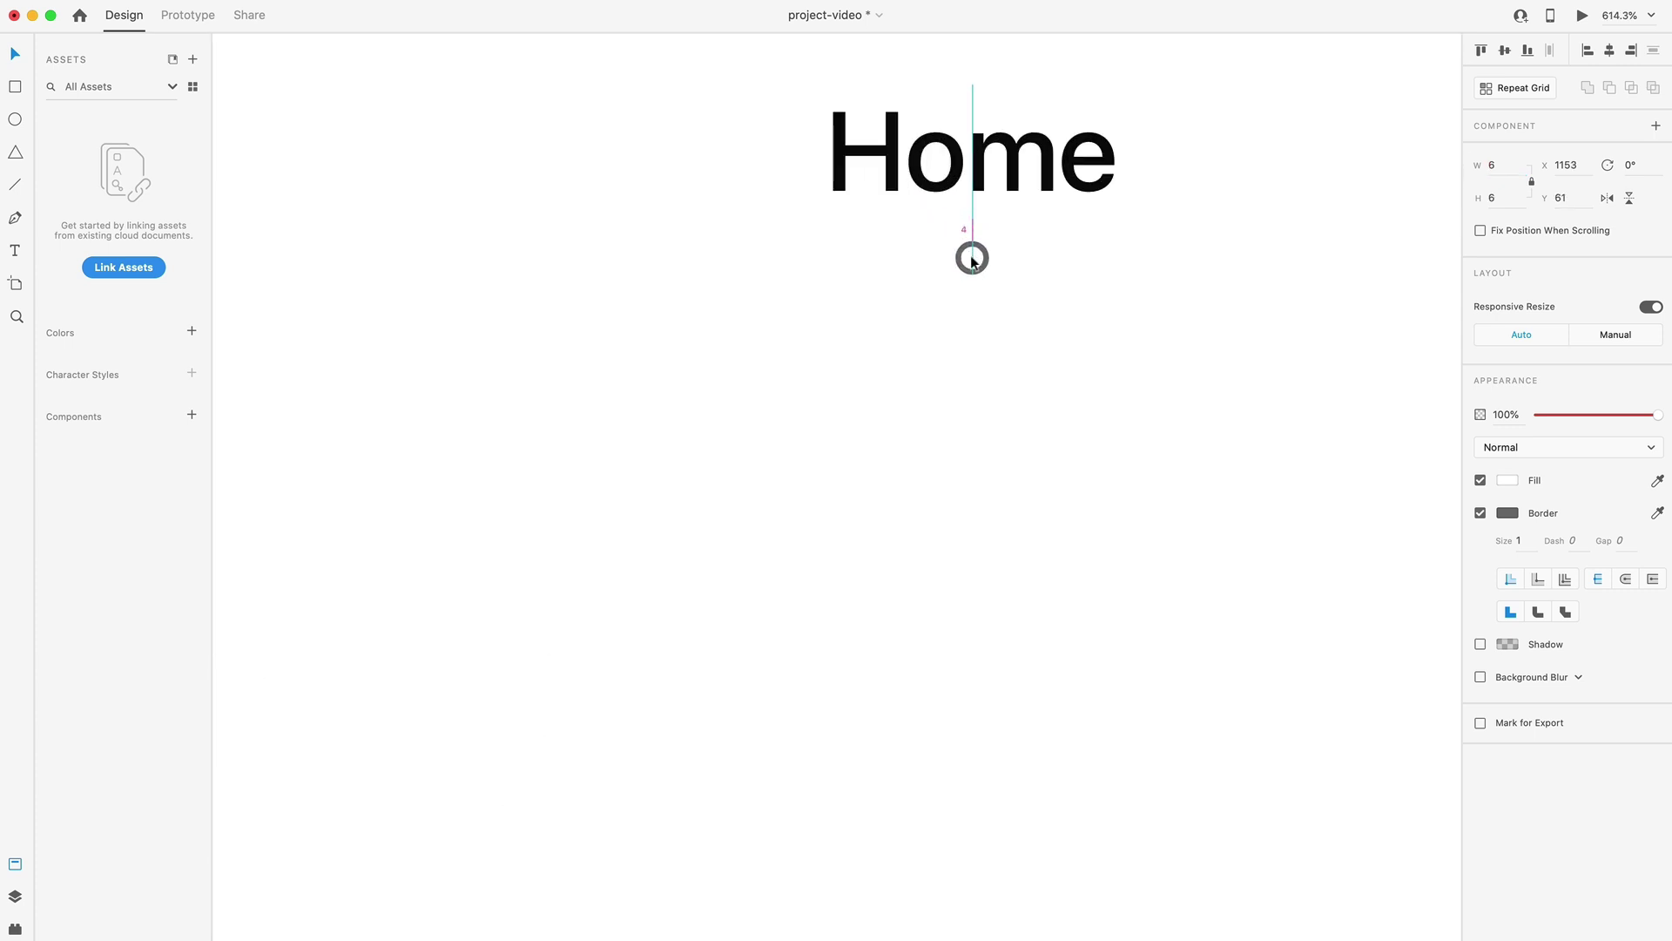
{"action": "left_click", "coordinate": [1481, 513]}
{"action": "left_click", "coordinate": [1048, 175]}
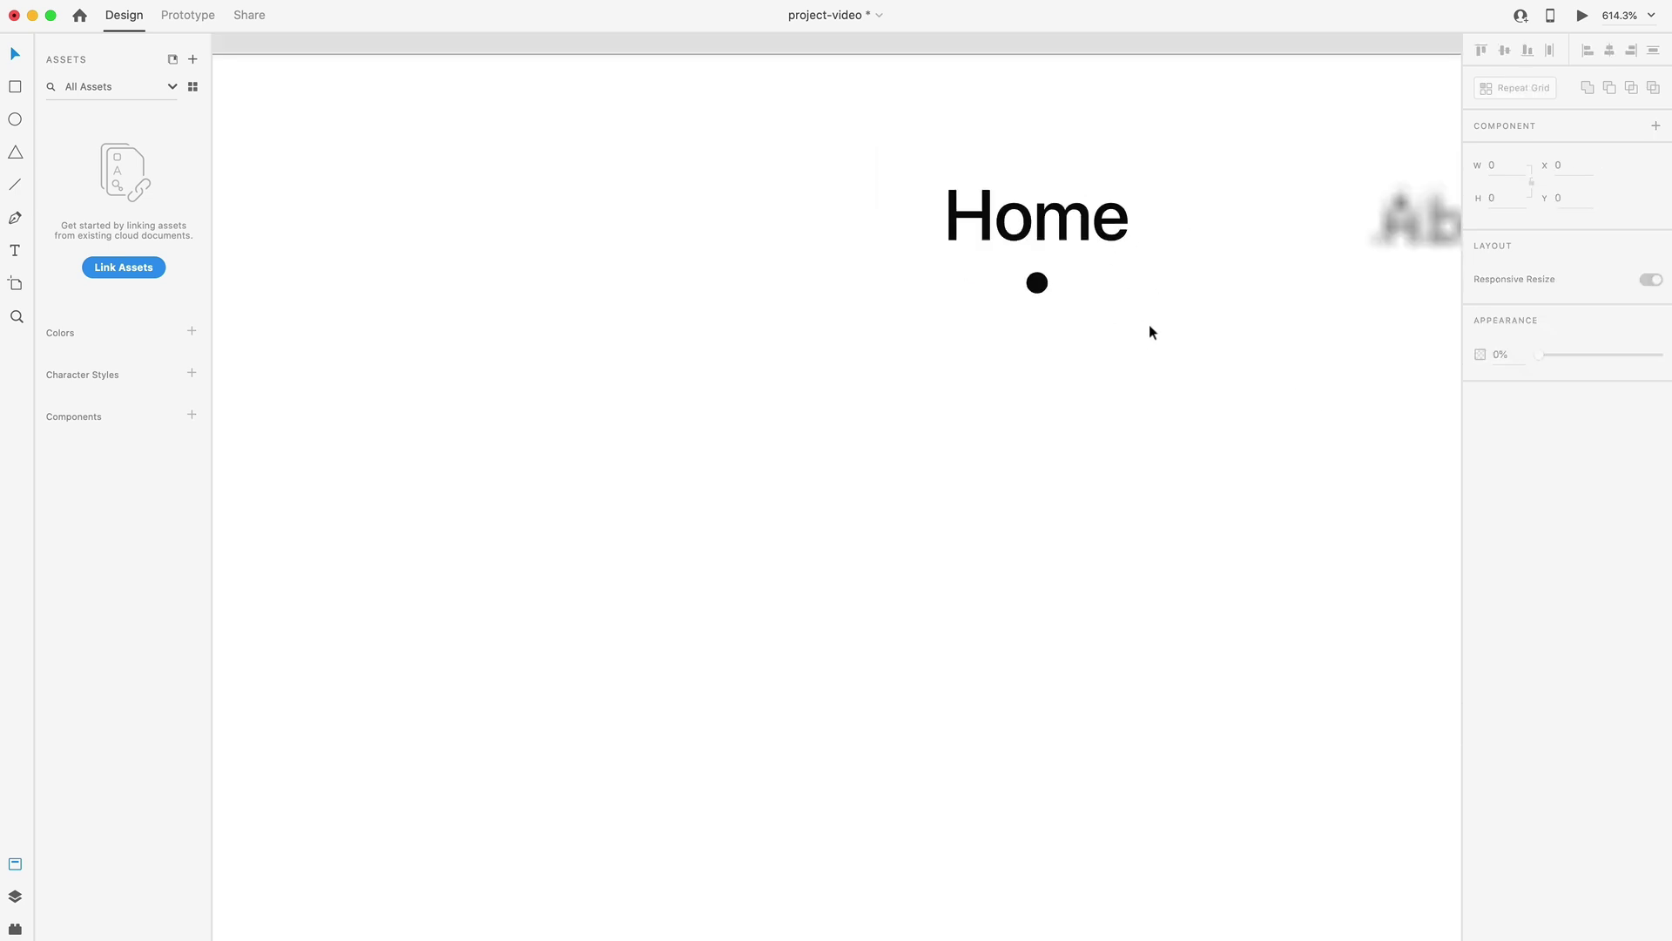
{"action": "scroll", "coordinate": [1148, 332], "scroll_direction": "down", "scroll_amount": 10}
{"action": "scroll", "coordinate": [1184, 383], "scroll_direction": "up", "scroll_amount": 2}
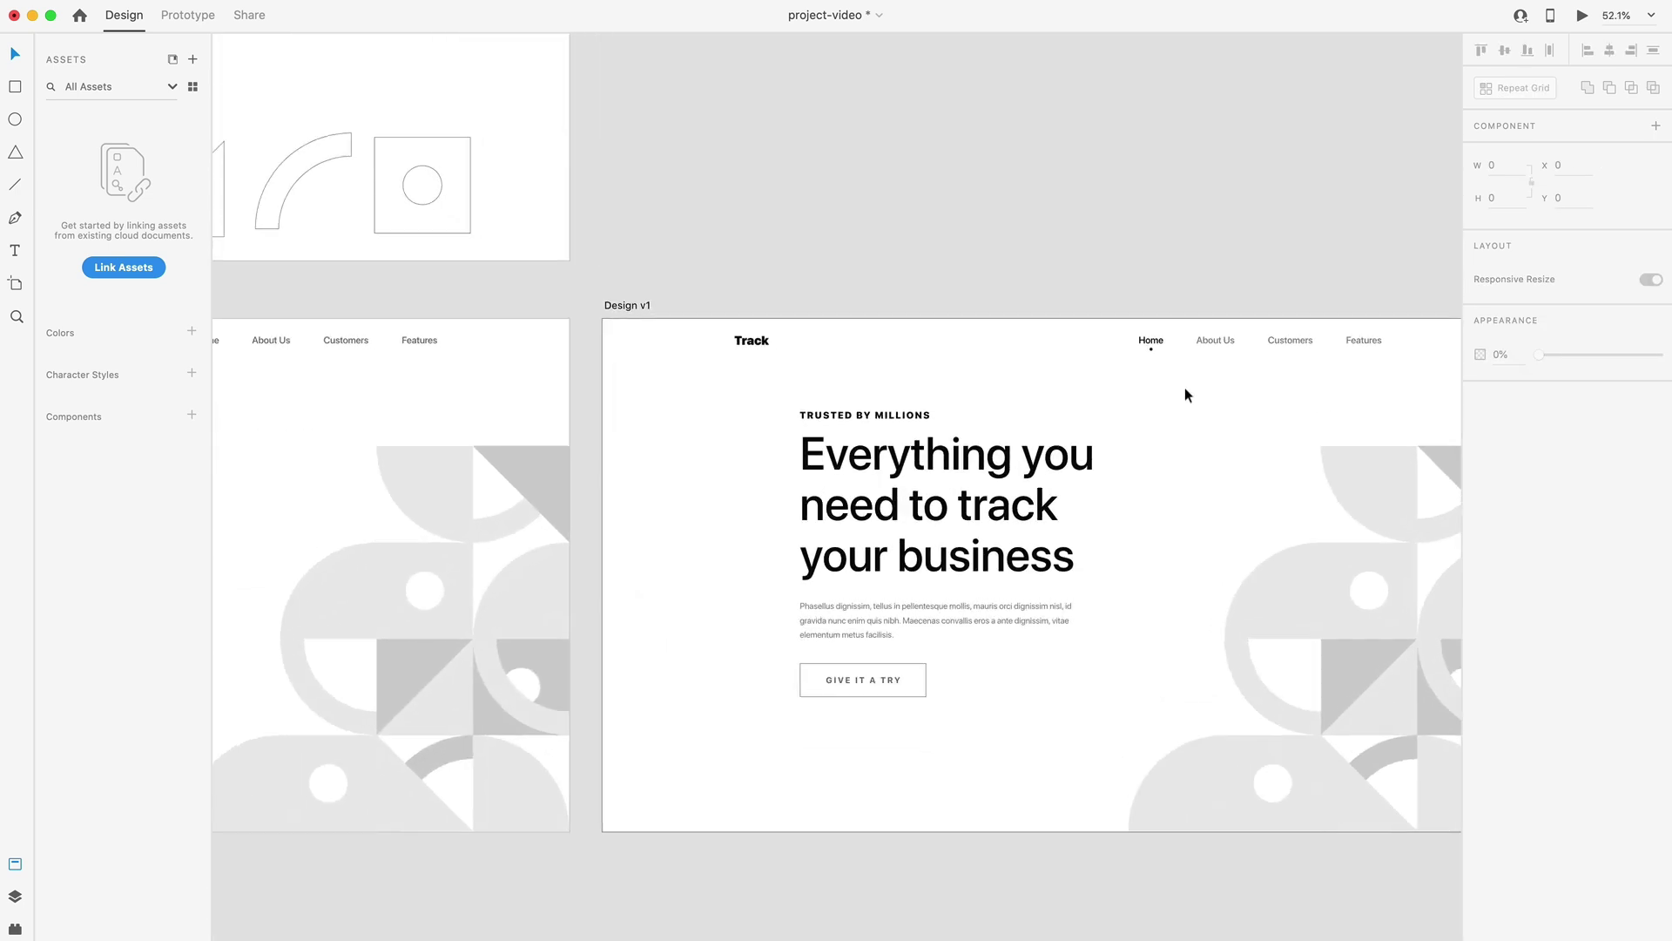
{"action": "scroll", "coordinate": [1090, 364], "scroll_direction": "right", "scroll_amount": 3}
{"action": "scroll", "coordinate": [1091, 364], "scroll_direction": "down", "scroll_amount": 2}
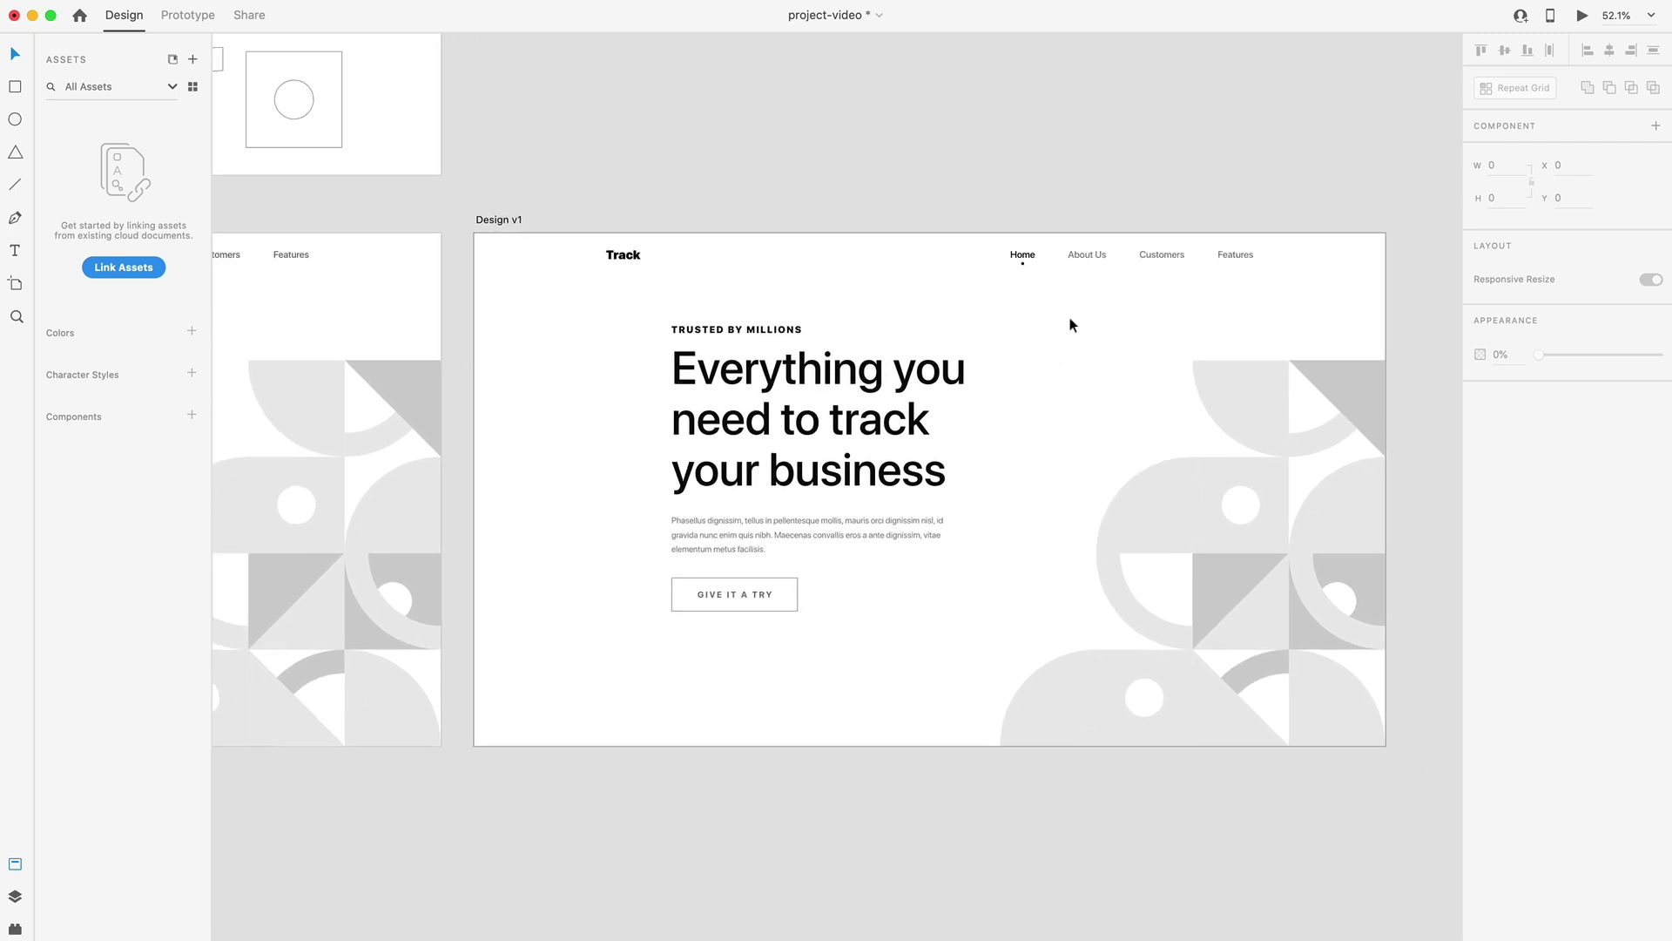
{"action": "scroll", "coordinate": [1033, 320], "scroll_direction": "right", "scroll_amount": 3}
{"action": "scroll", "coordinate": [1033, 320], "scroll_direction": "down", "scroll_amount": 2}
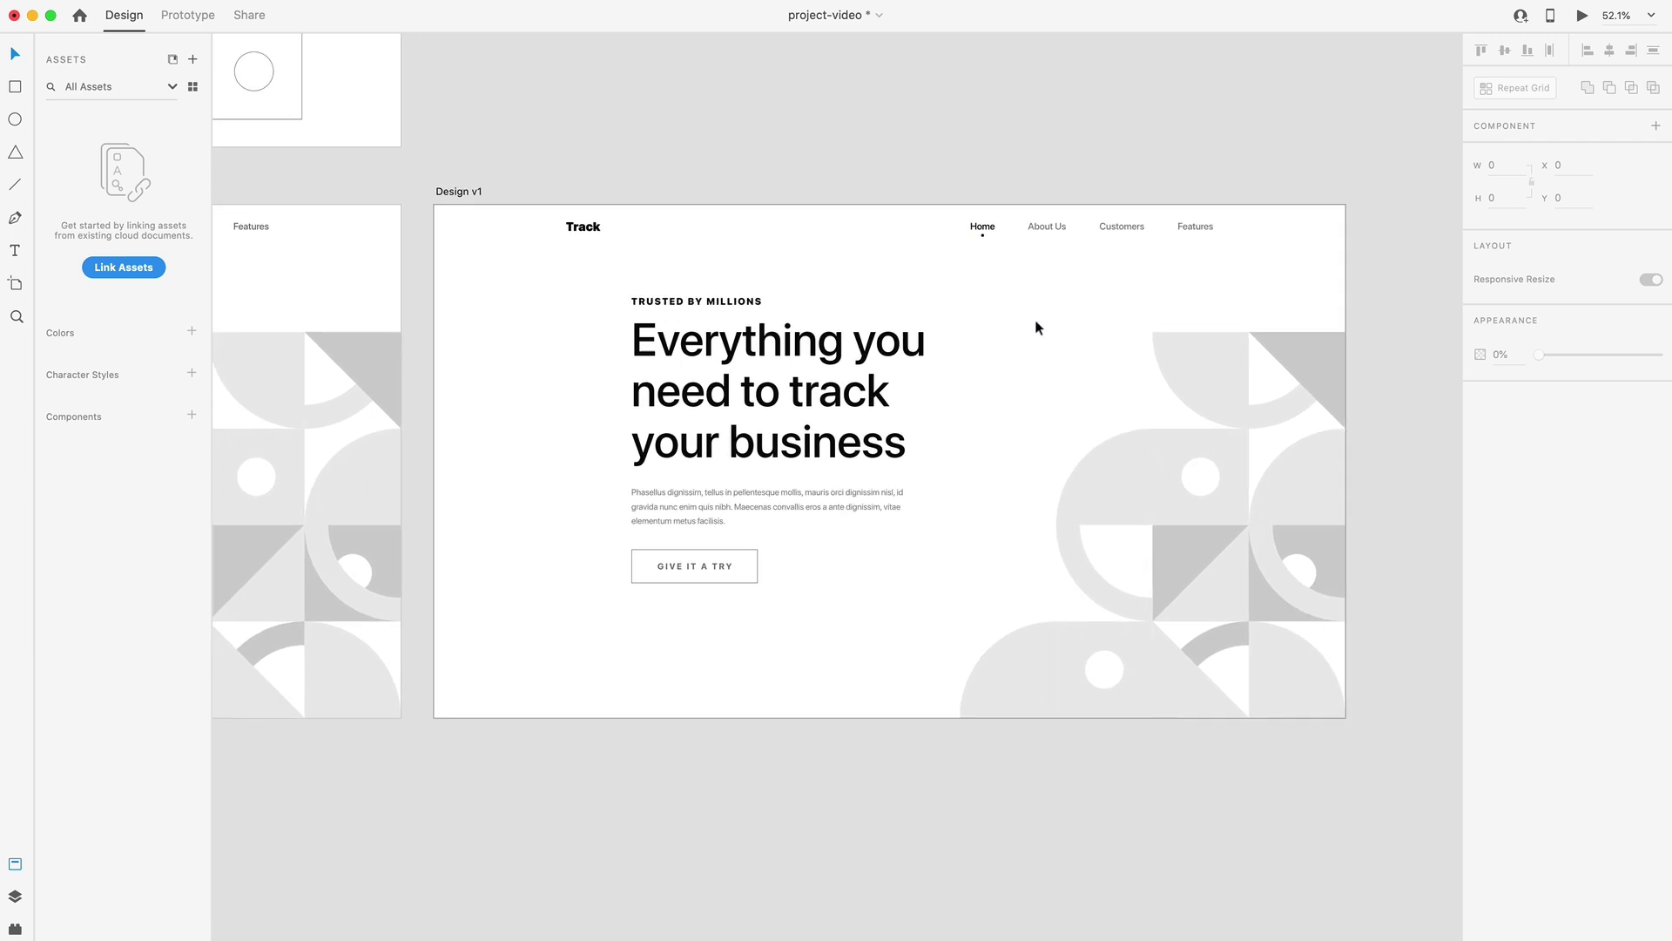
Give the GIVE IT A TRY button background a #000000 fill and no border.
{"action": "scroll", "coordinate": [917, 467], "scroll_direction": "left", "scroll_amount": 1}
{"action": "left_click", "coordinate": [759, 549]}
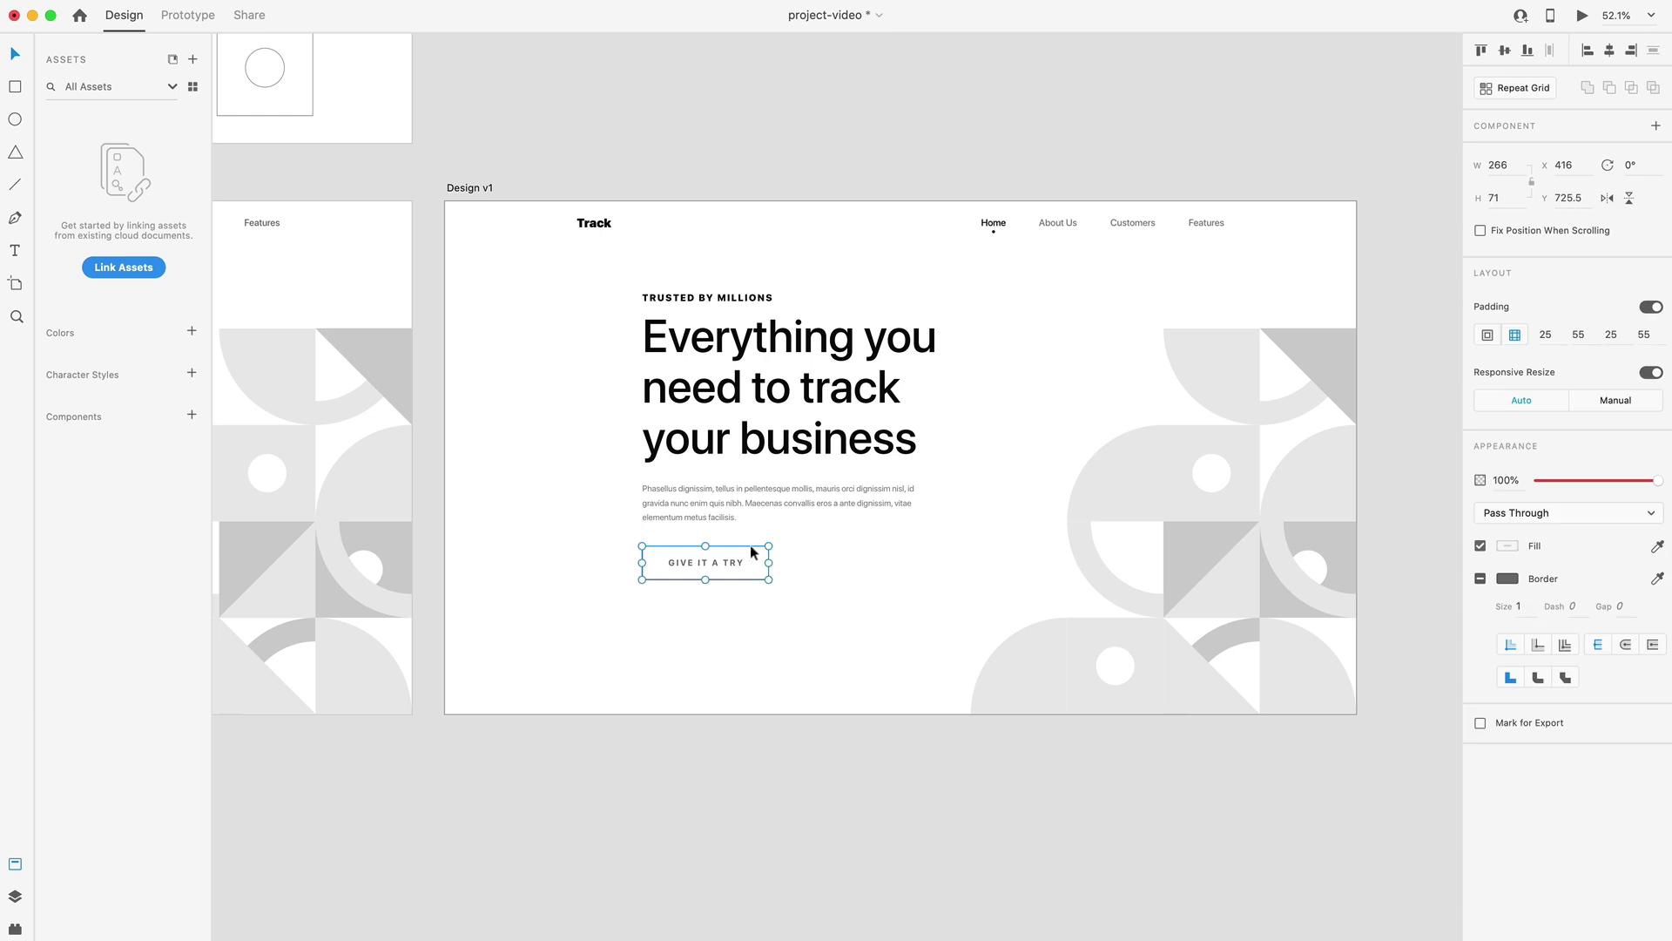
{"action": "double_click", "coordinate": [750, 545]}
{"action": "left_click", "coordinate": [1480, 518]}
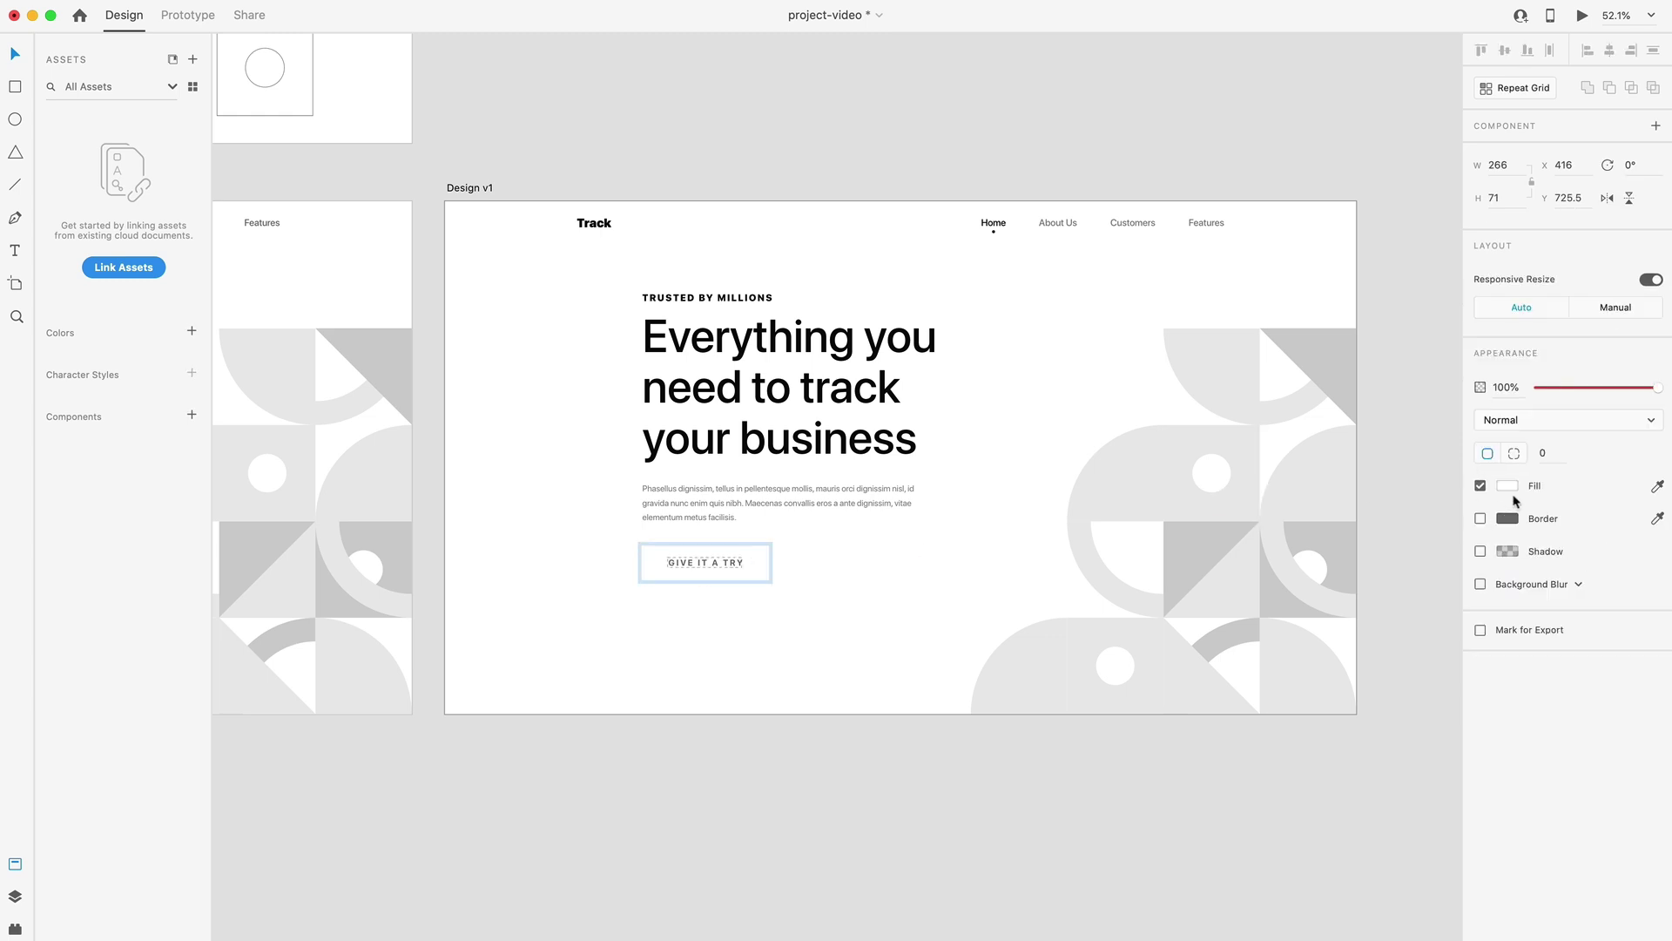
{"action": "left_click", "coordinate": [1508, 485]}
{"action": "type", "text": "000000"}
{"action": "key", "text": "Return"}
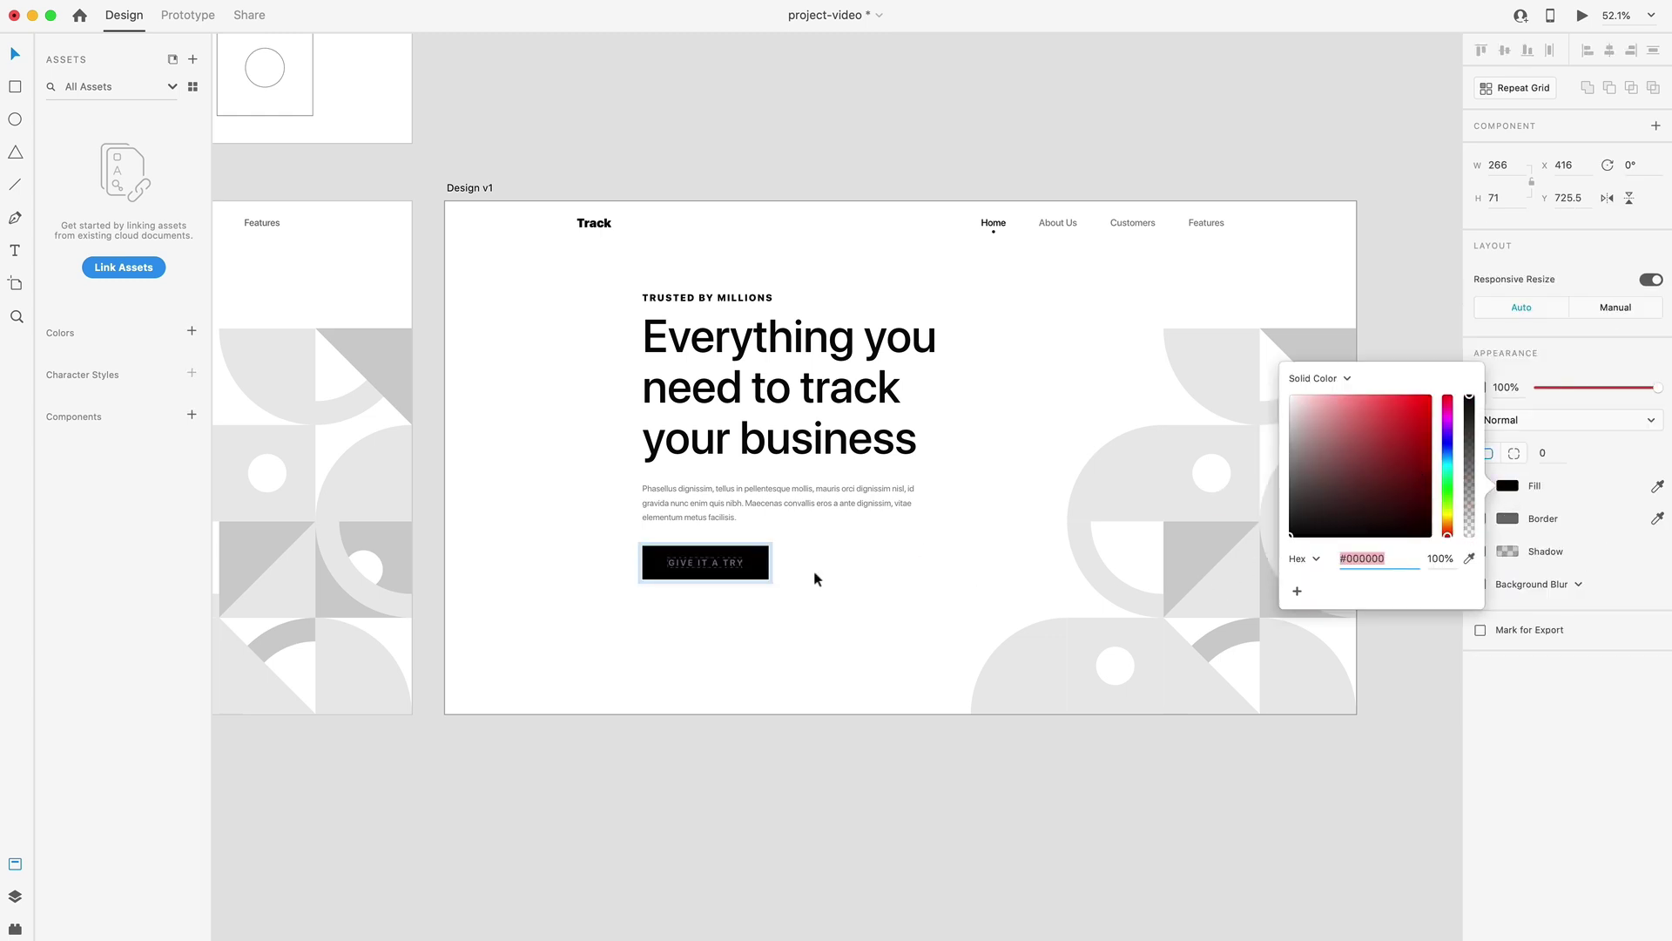
Make the button's label text white using the eyedropper.
{"action": "left_click", "coordinate": [704, 564]}
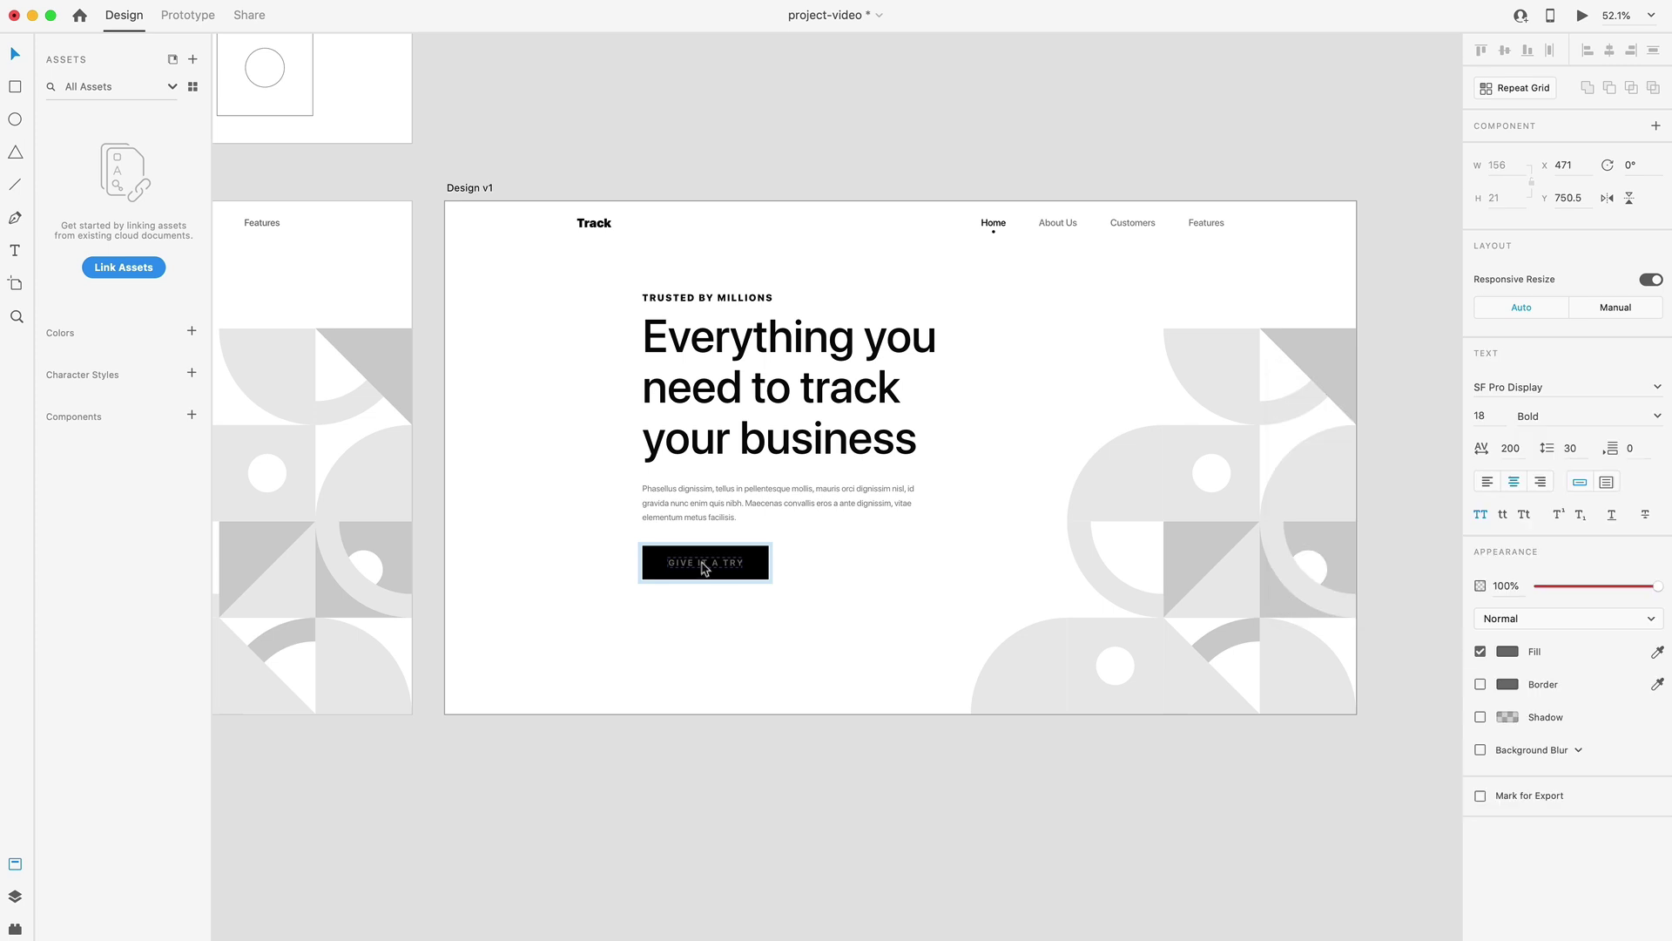
{"action": "left_click", "coordinate": [1657, 651]}
{"action": "left_click", "coordinate": [1065, 571]}
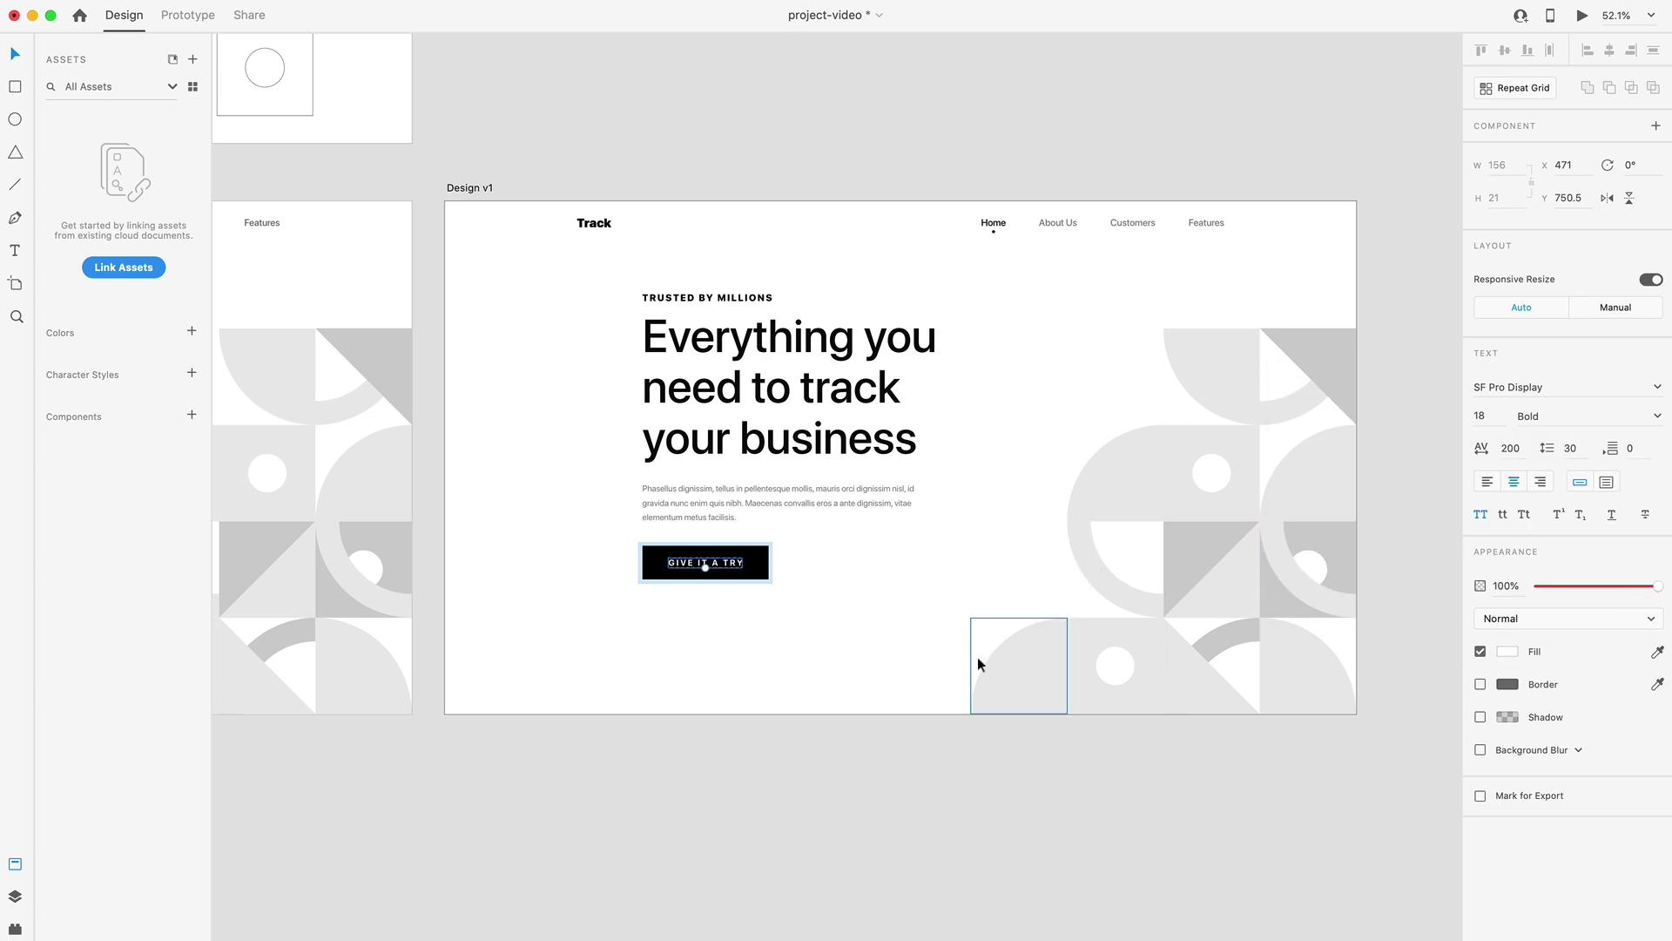
Paste the colour palette reference card and nudge it slightly up and right.
{"action": "key", "text": "ctrl+v"}
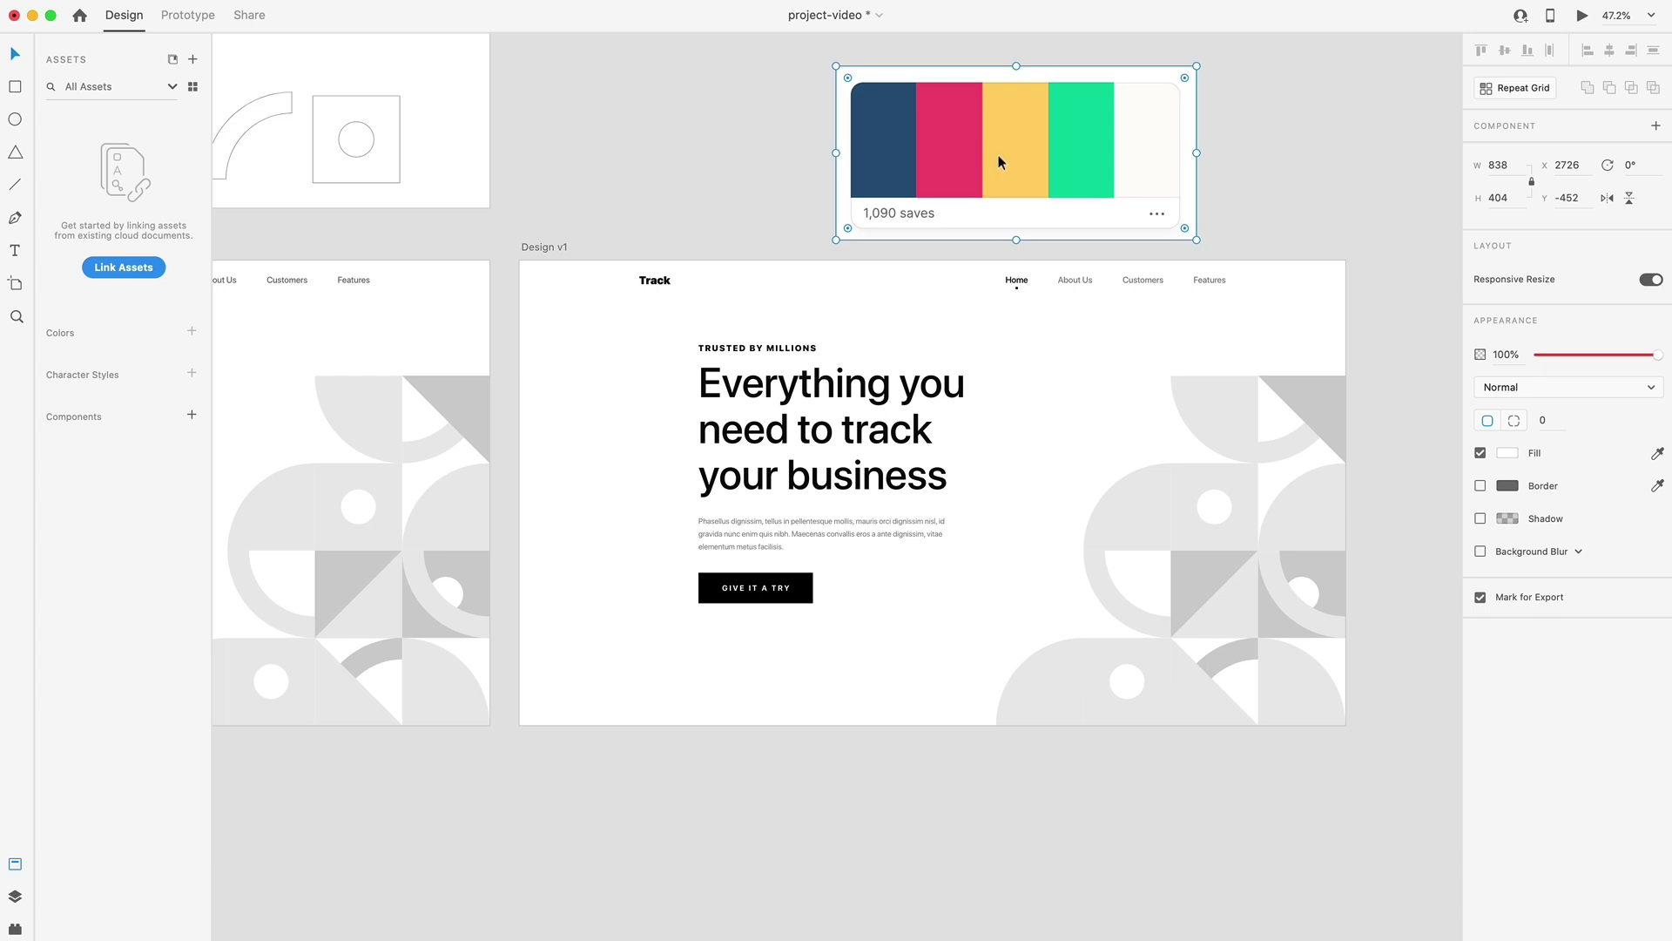
{"action": "left_click_drag", "start_coordinate": [998, 155], "coordinate": [1020, 146]}
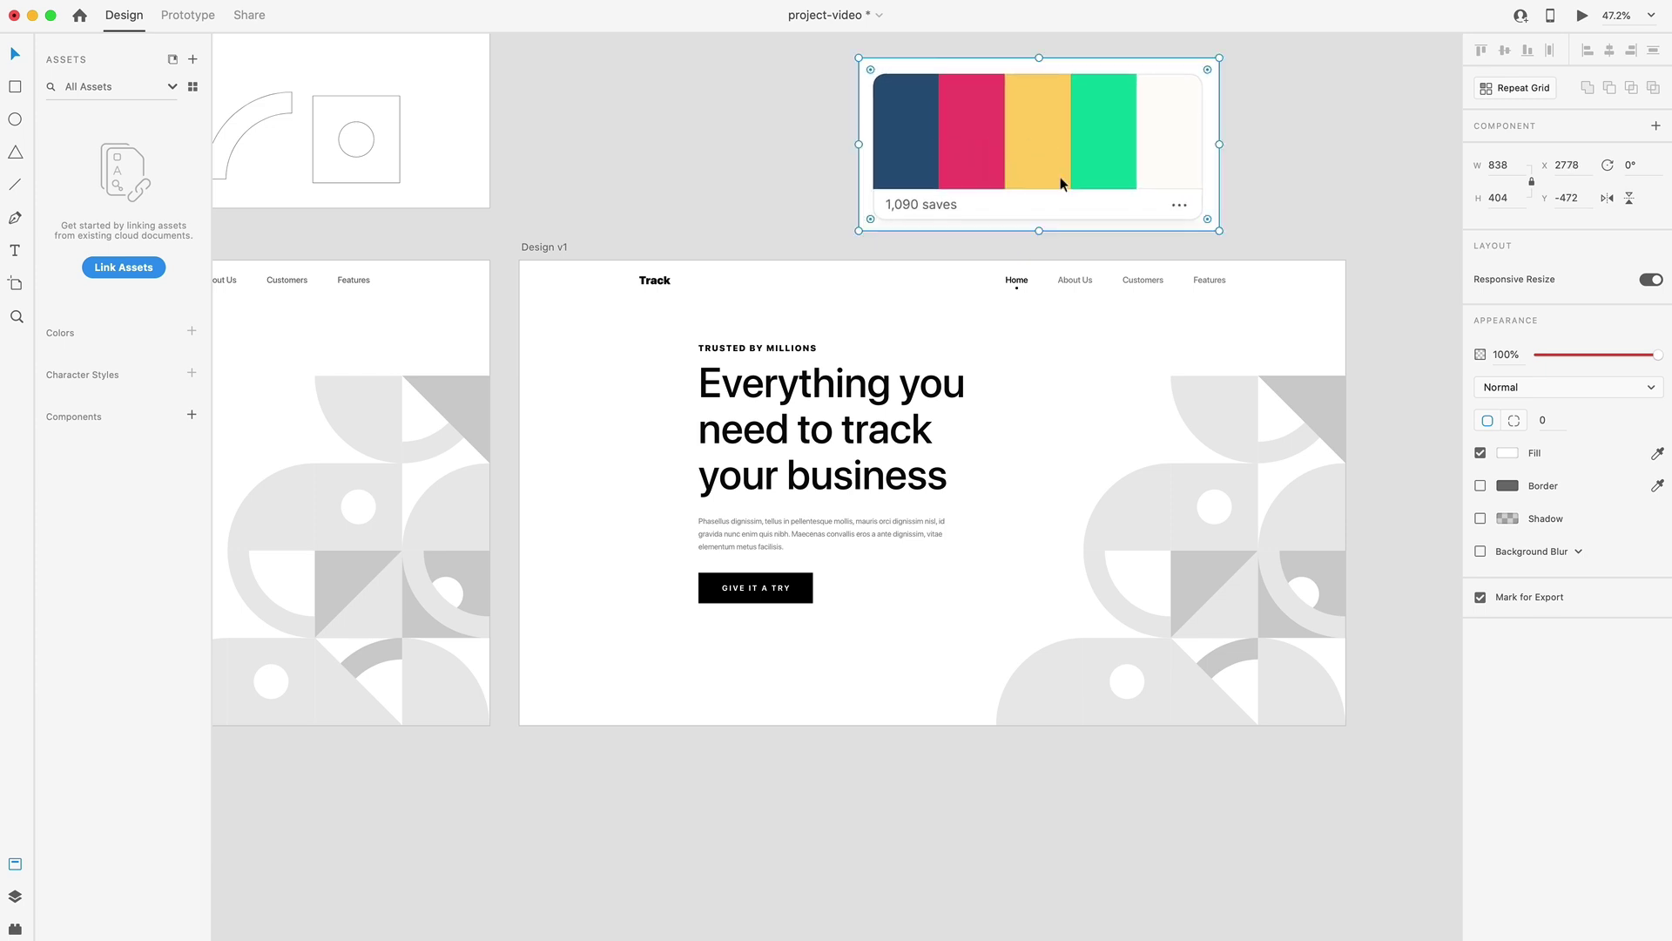
{"action": "left_click", "coordinate": [1306, 209]}
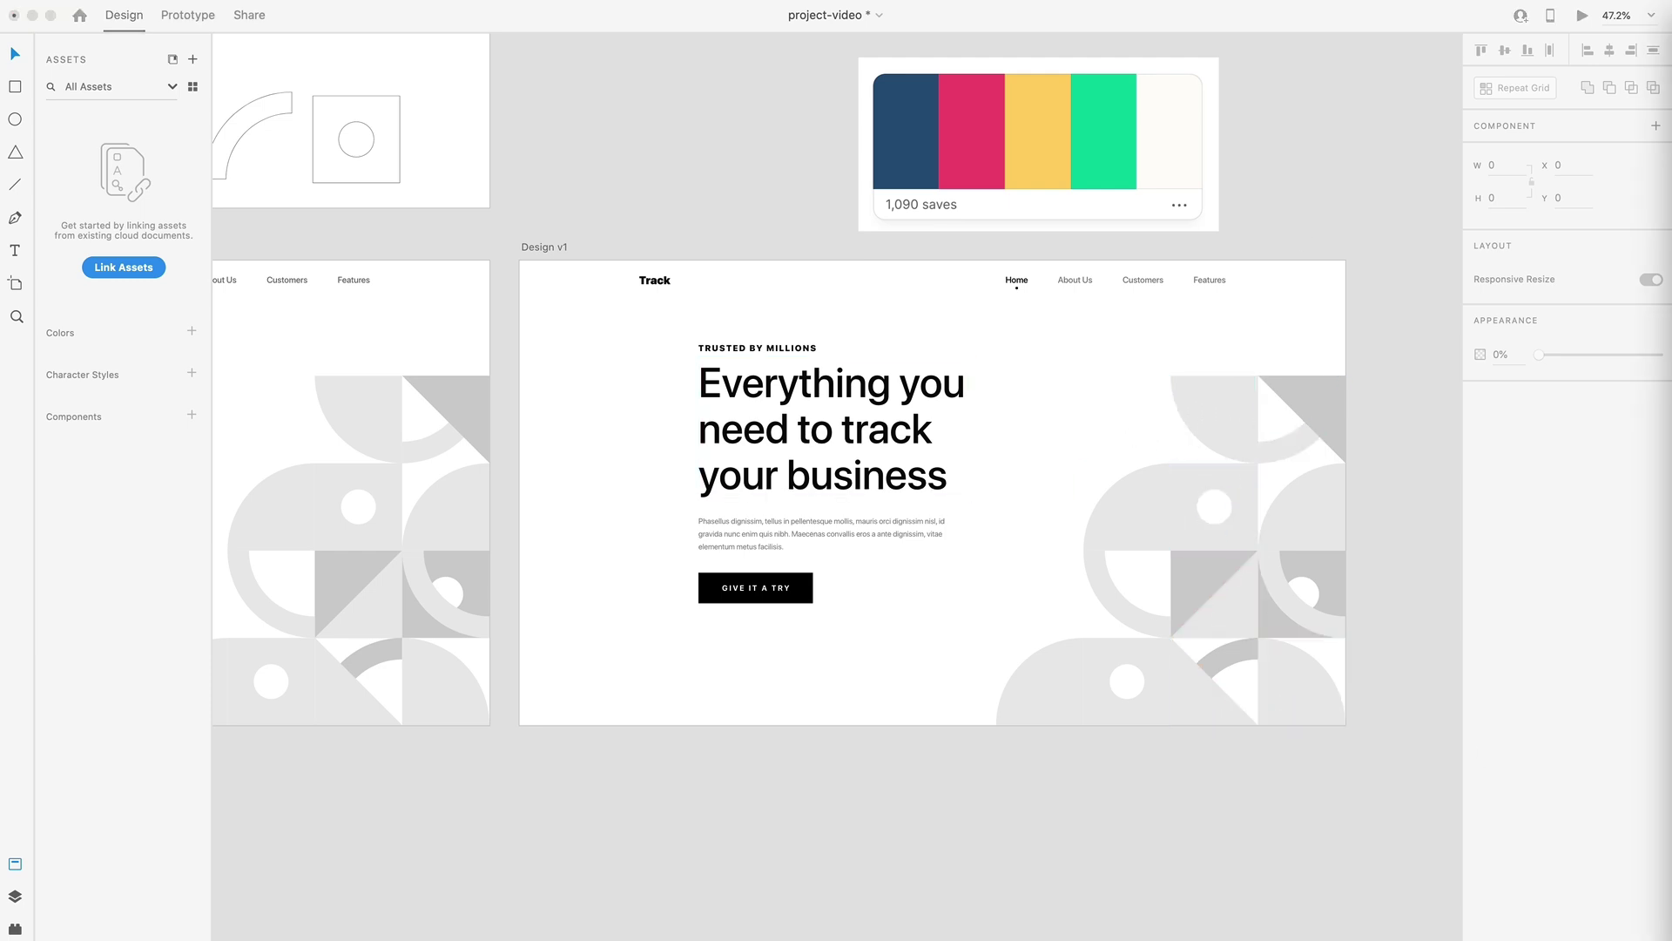
Fill the first group of pattern tiles with the palette's pink.
{"action": "left_click", "coordinate": [1205, 388]}
{"action": "left_click", "coordinate": [1134, 488], "text": "shift"}
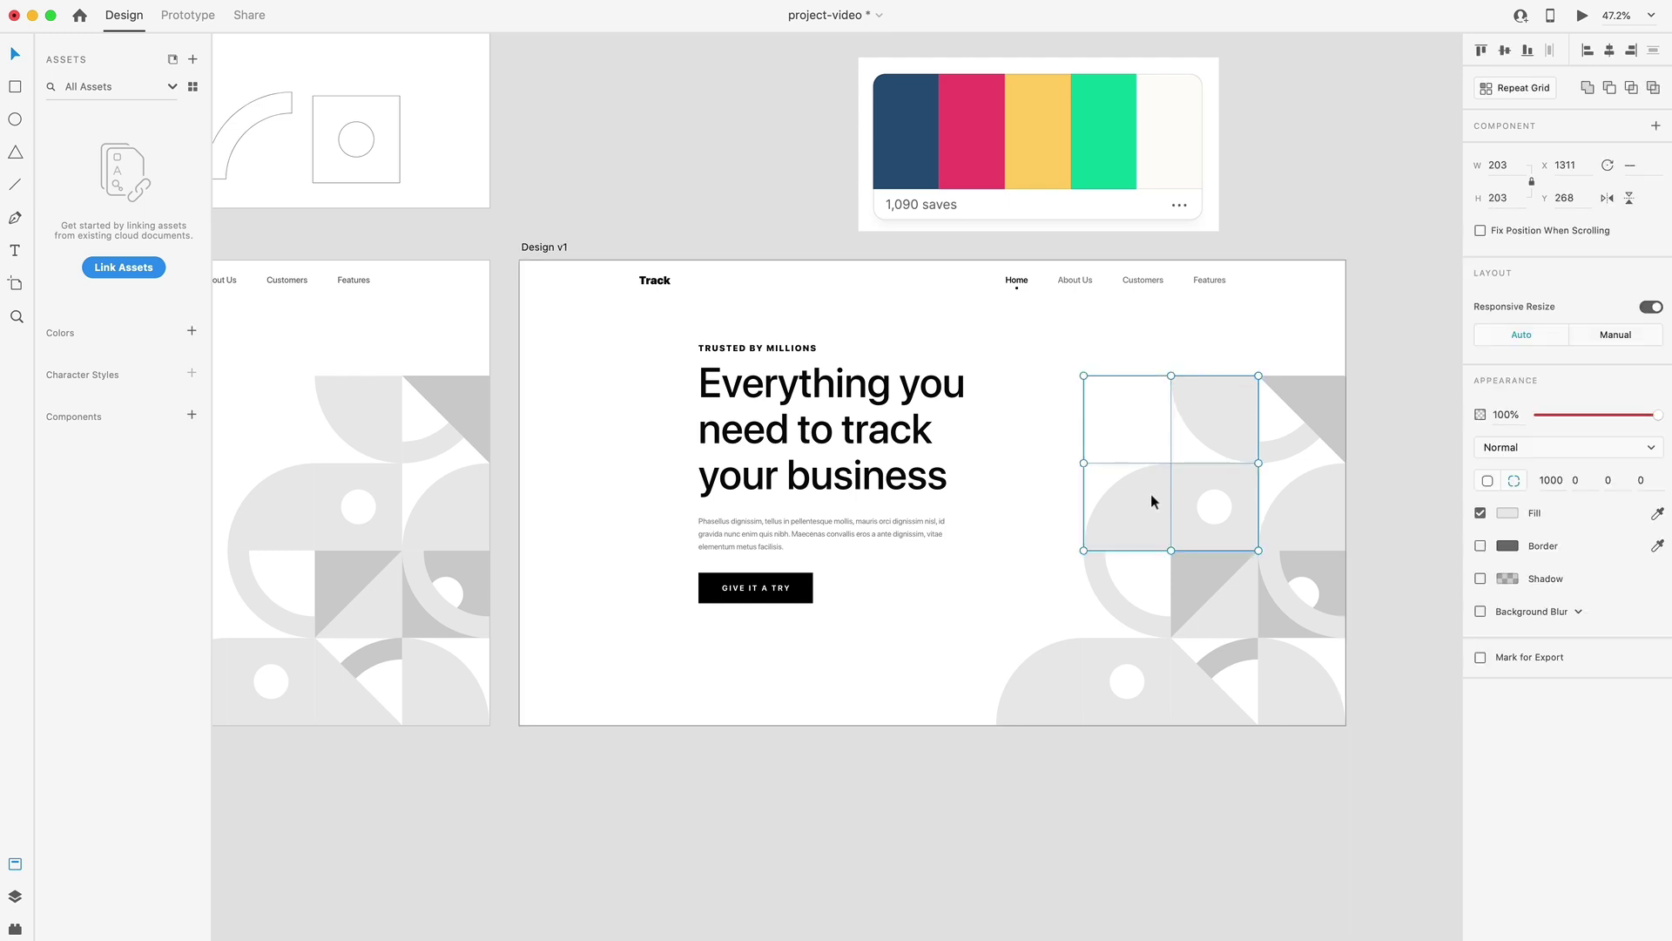
{"action": "left_click", "coordinate": [1280, 588], "text": "shift"}
{"action": "left_click", "coordinate": [1269, 693], "text": "shift"}
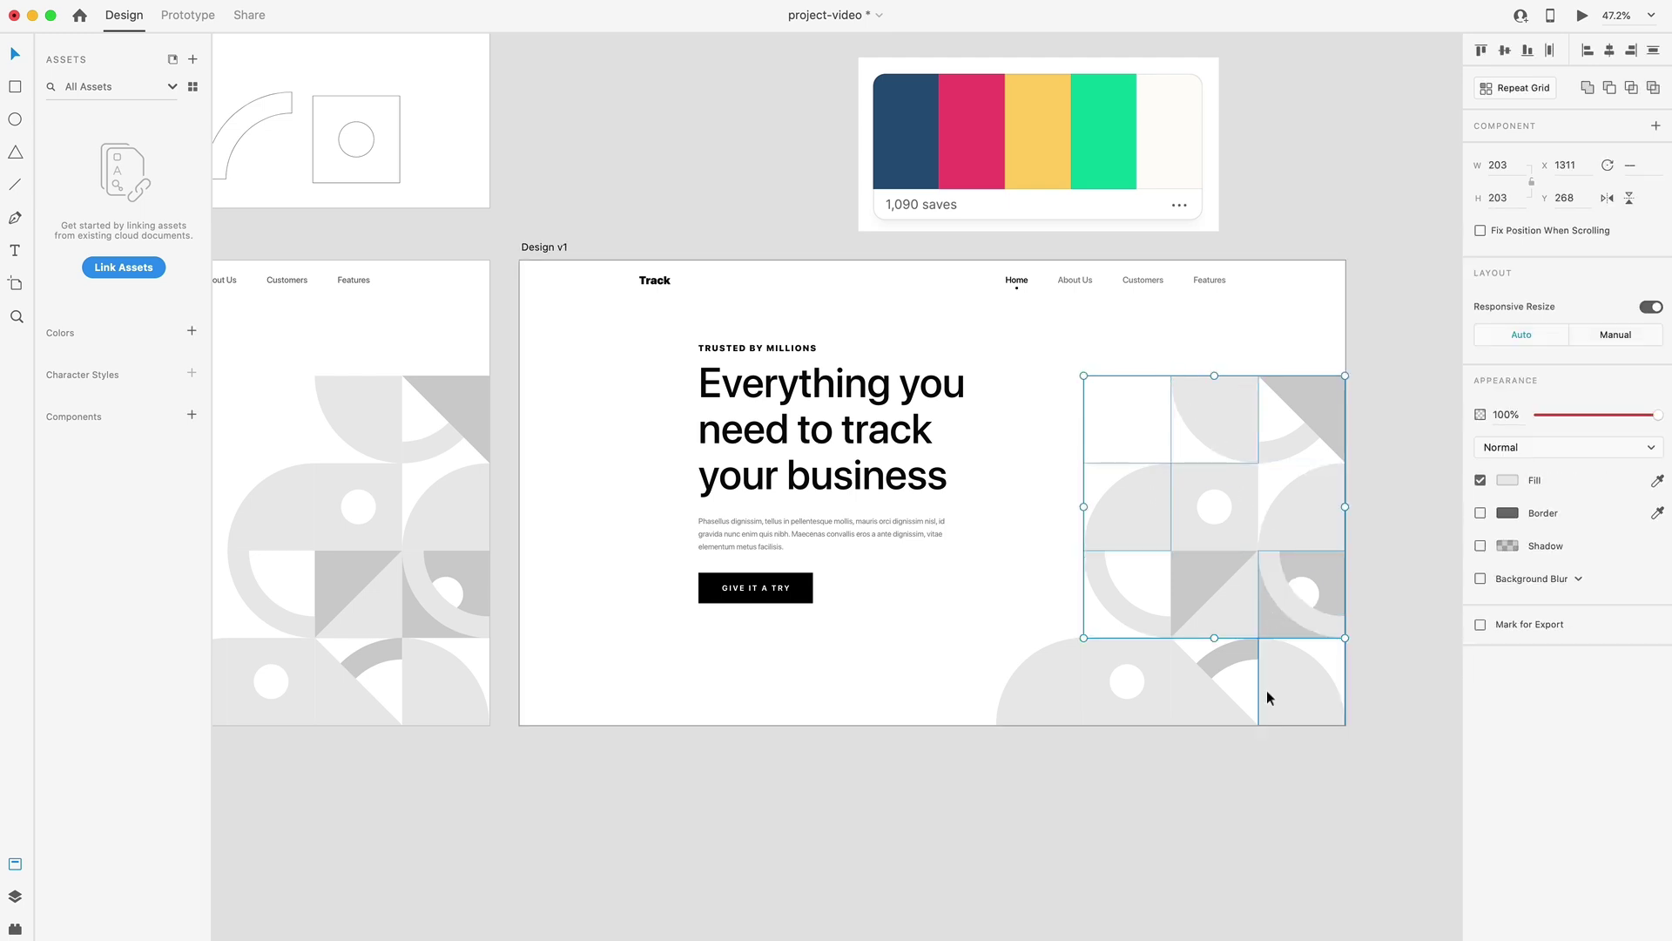
{"action": "left_click", "coordinate": [958, 153]}
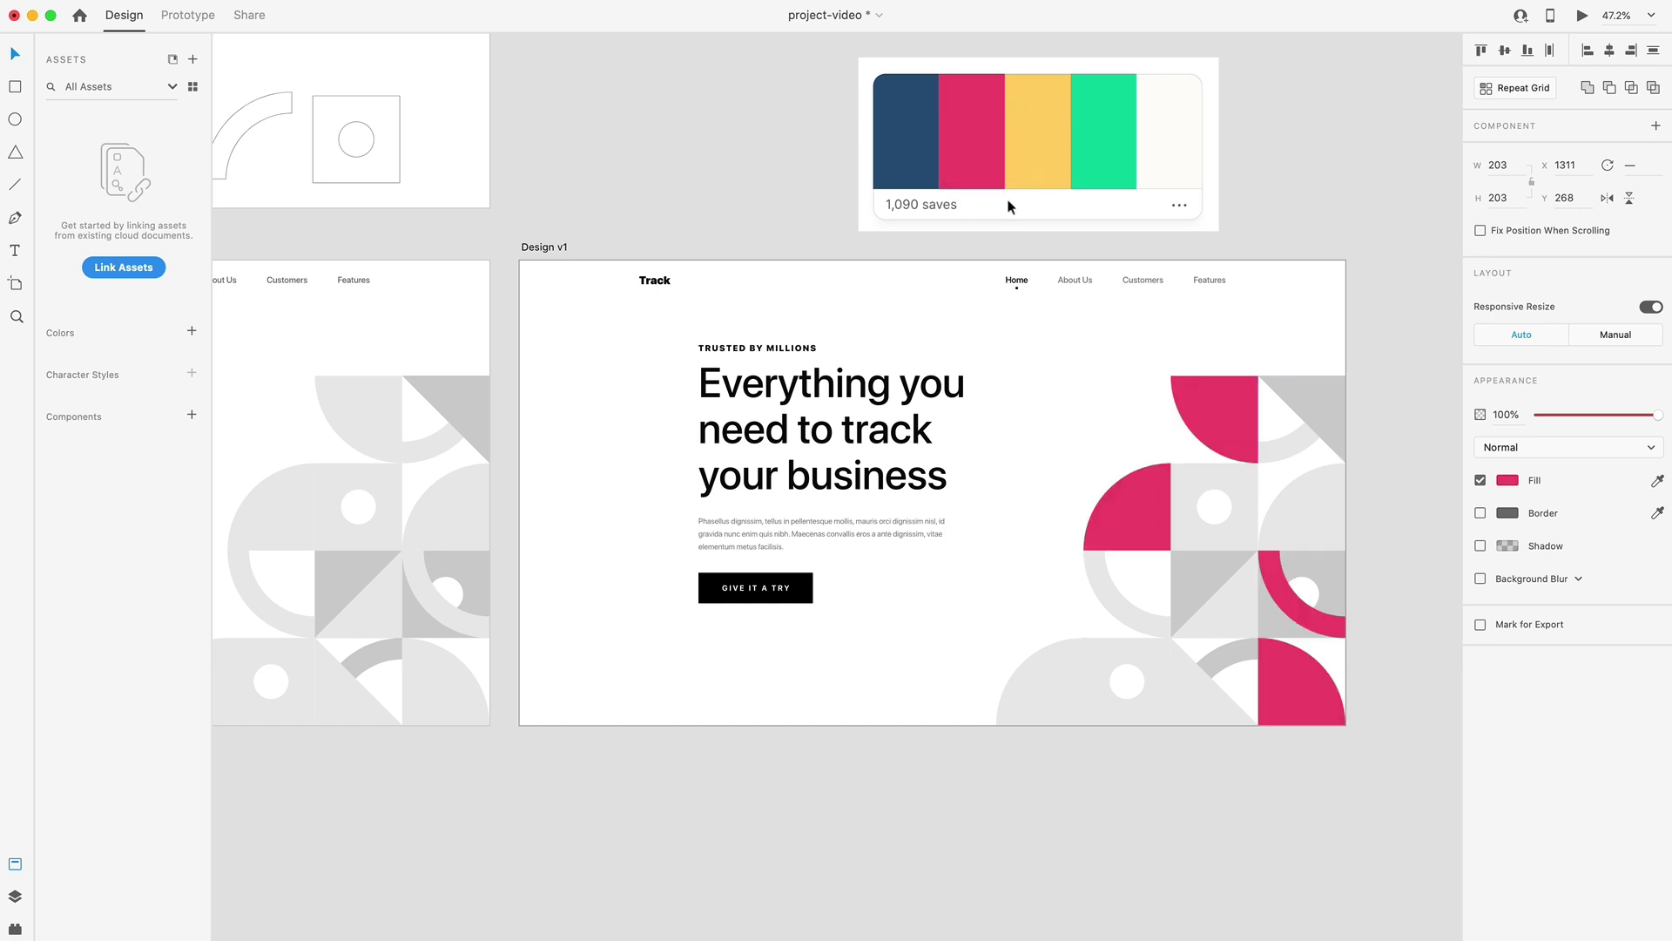
Fill another group of grey tiles with the palette's green.
{"action": "left_click", "coordinate": [1308, 393]}
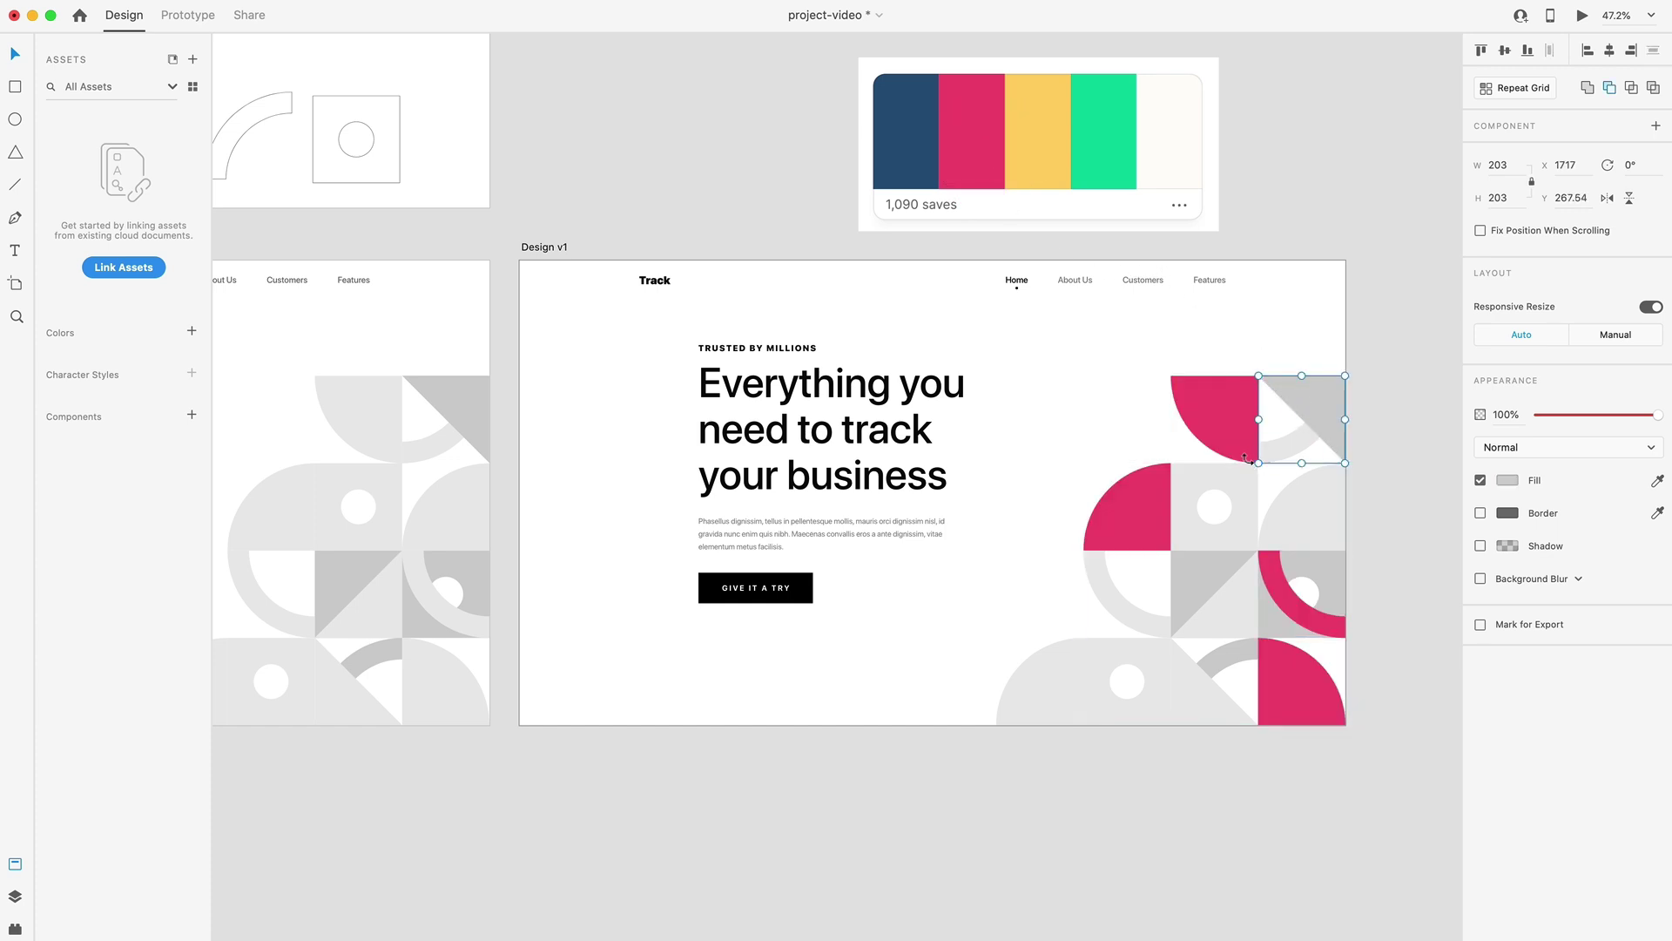
{"action": "left_click", "coordinate": [1202, 473], "text": "shift"}
{"action": "left_click", "coordinate": [1263, 622], "text": "shift"}
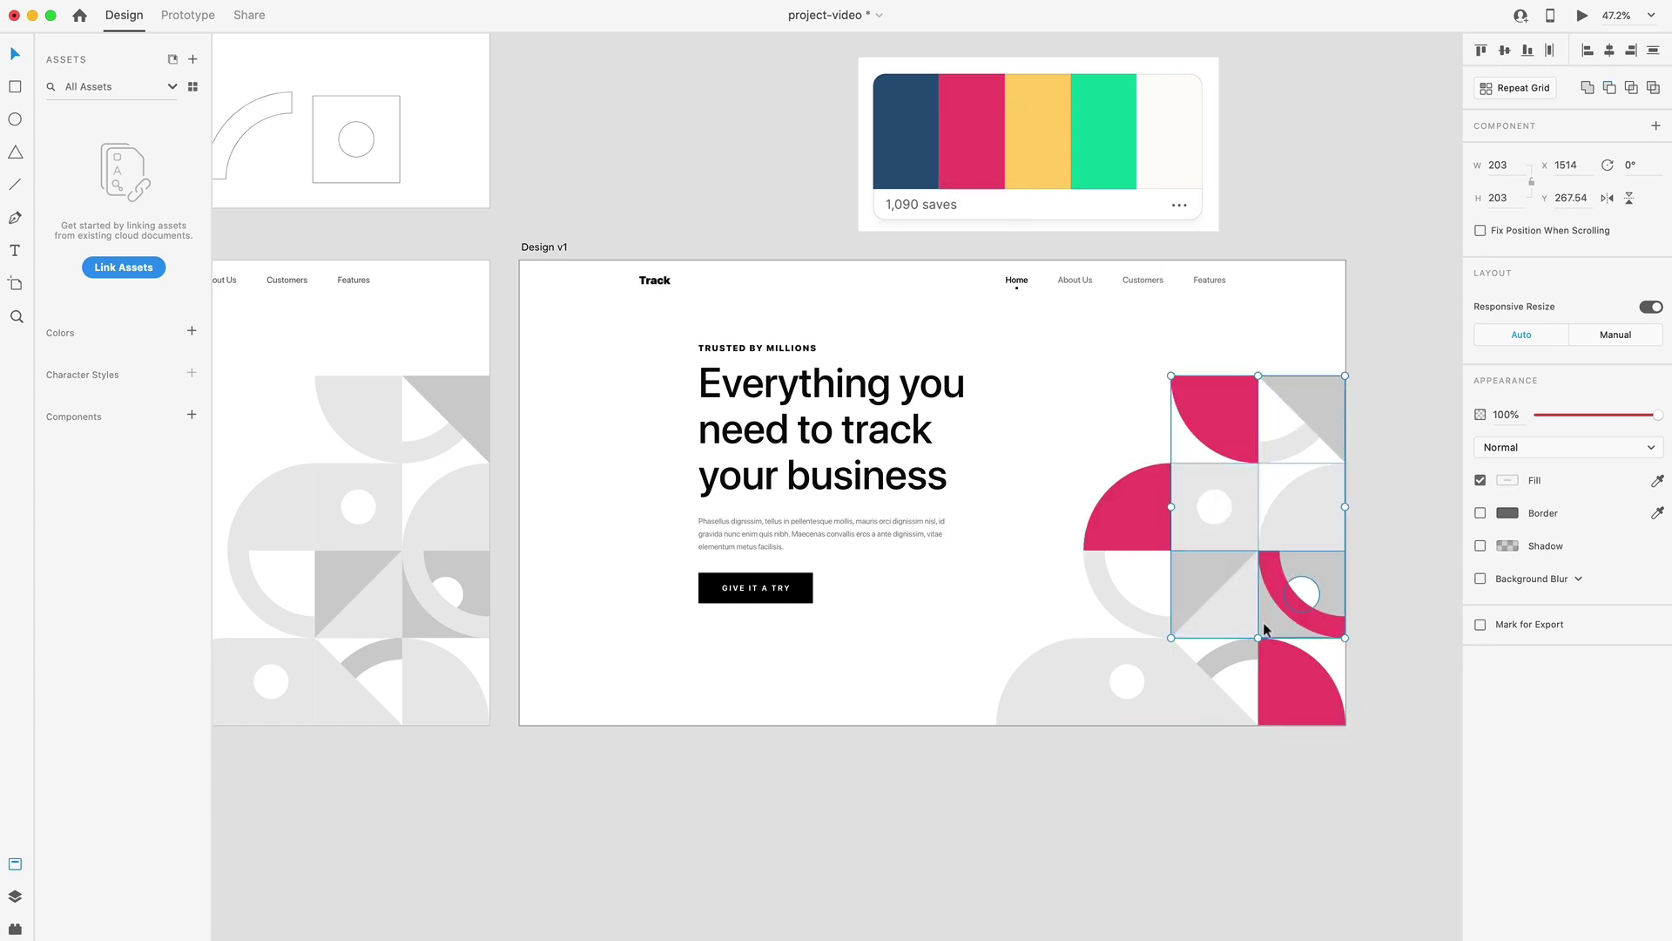
{"action": "left_click", "coordinate": [1183, 686], "text": "shift"}
{"action": "left_click", "coordinate": [1123, 681], "text": "shift"}
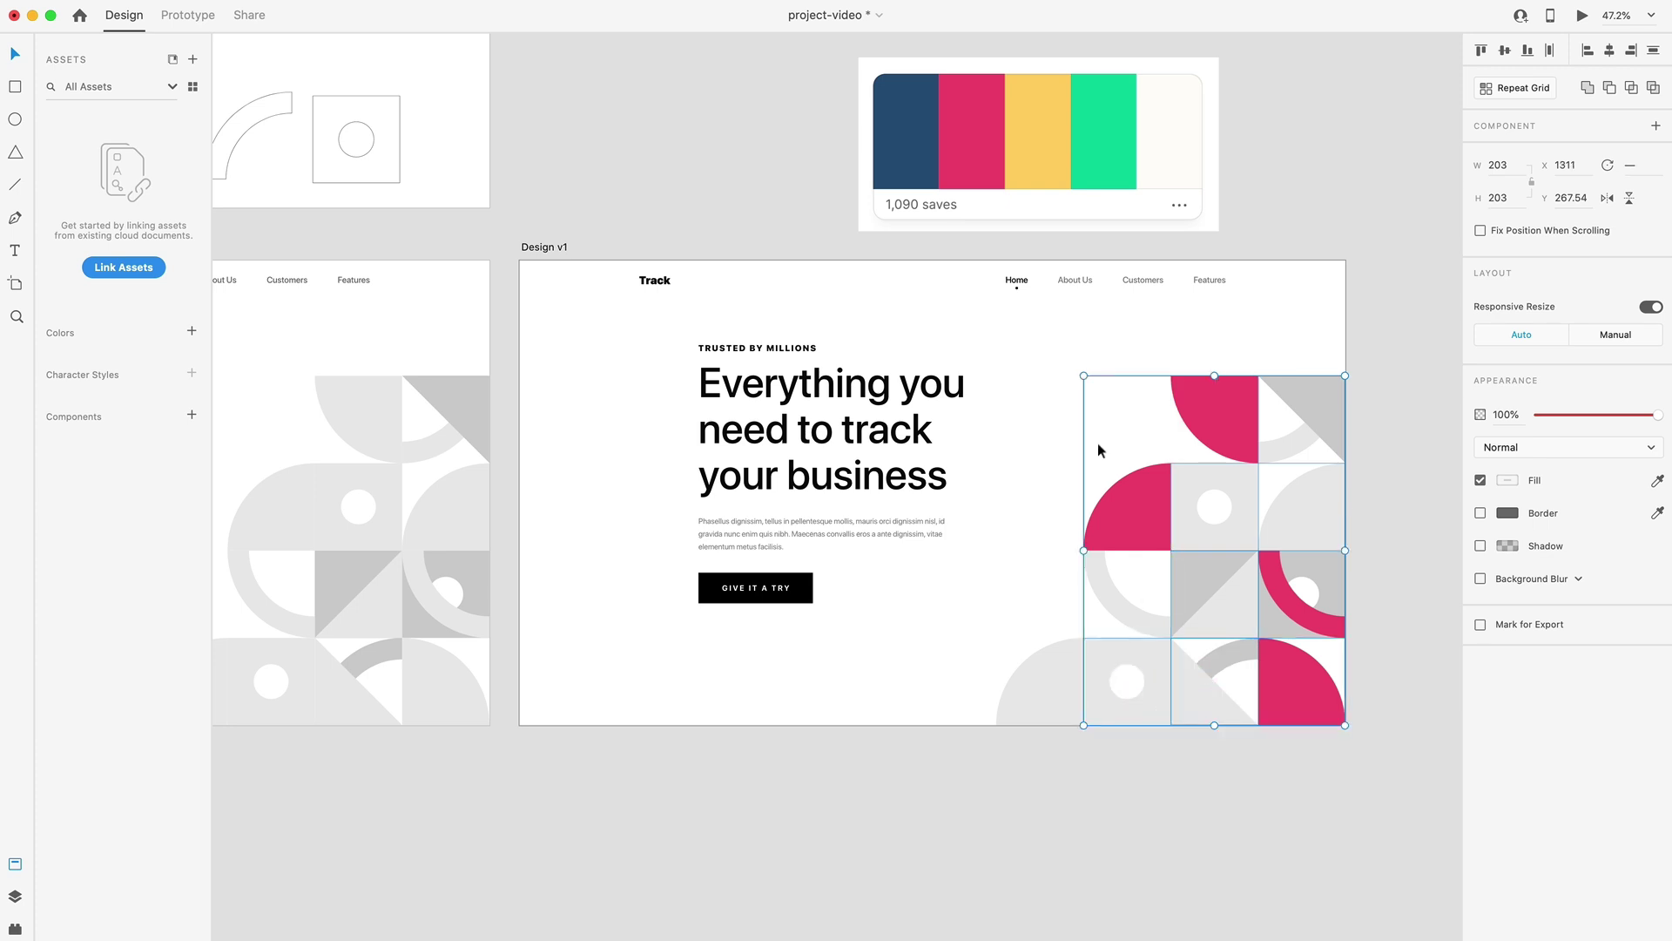
{"action": "key", "text": "i"}
{"action": "left_click", "coordinate": [1111, 131]}
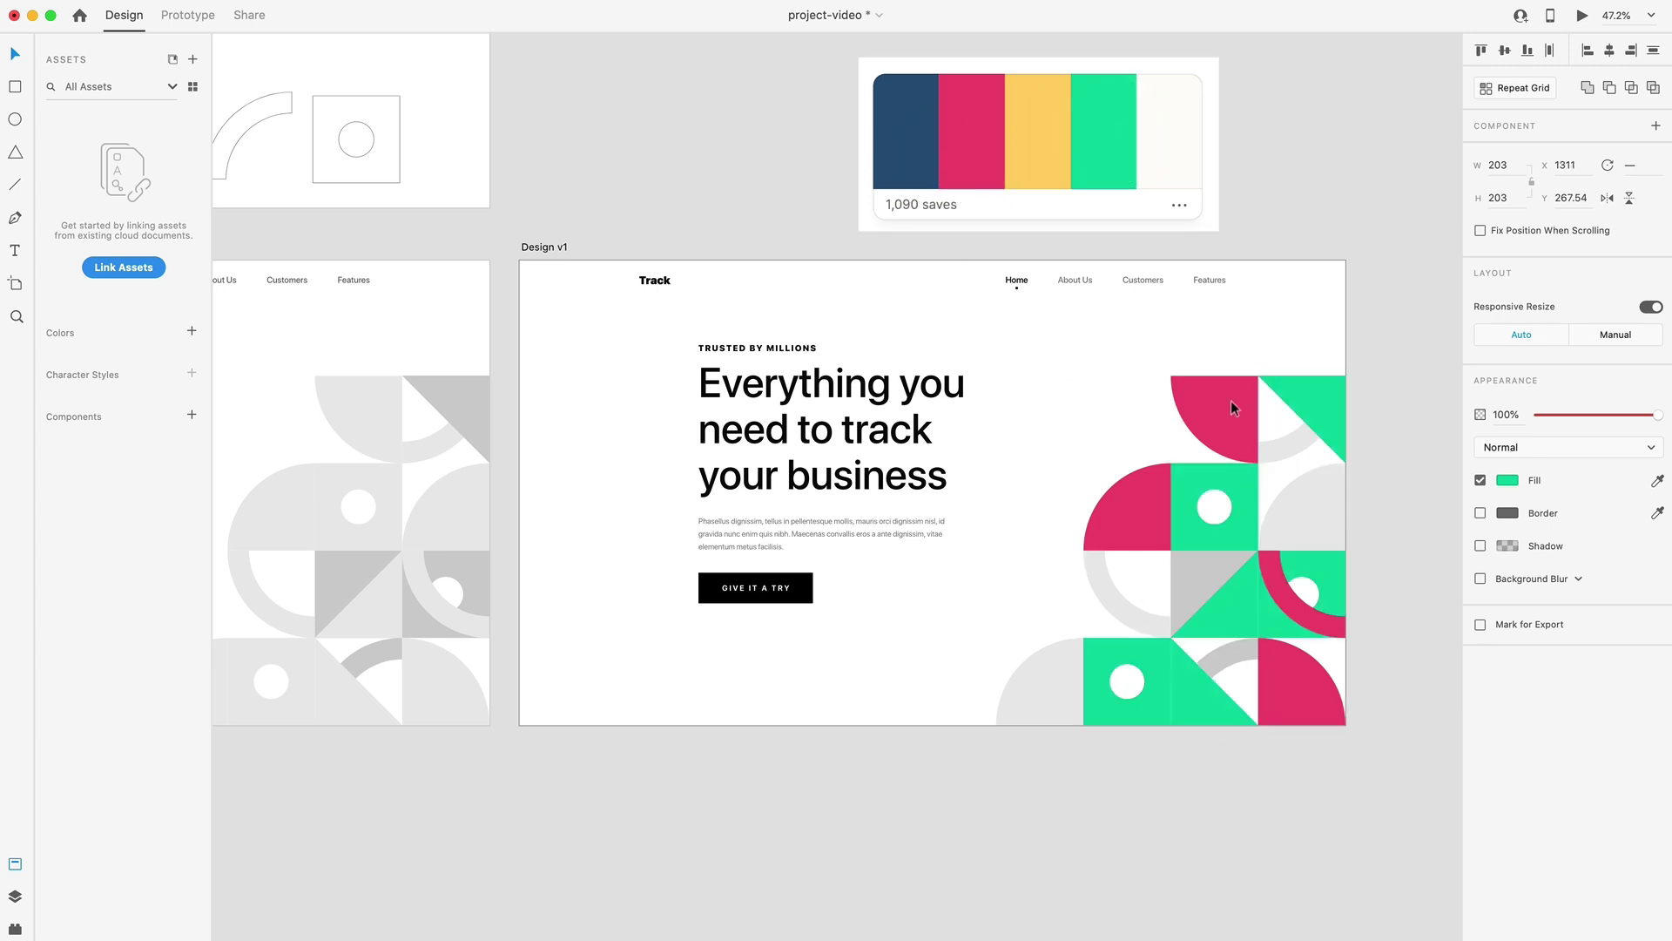
{"action": "key", "text": "Escape"}
Fill the remaining grey tiles with the palette's yellow.
{"action": "left_click", "coordinate": [1279, 452]}
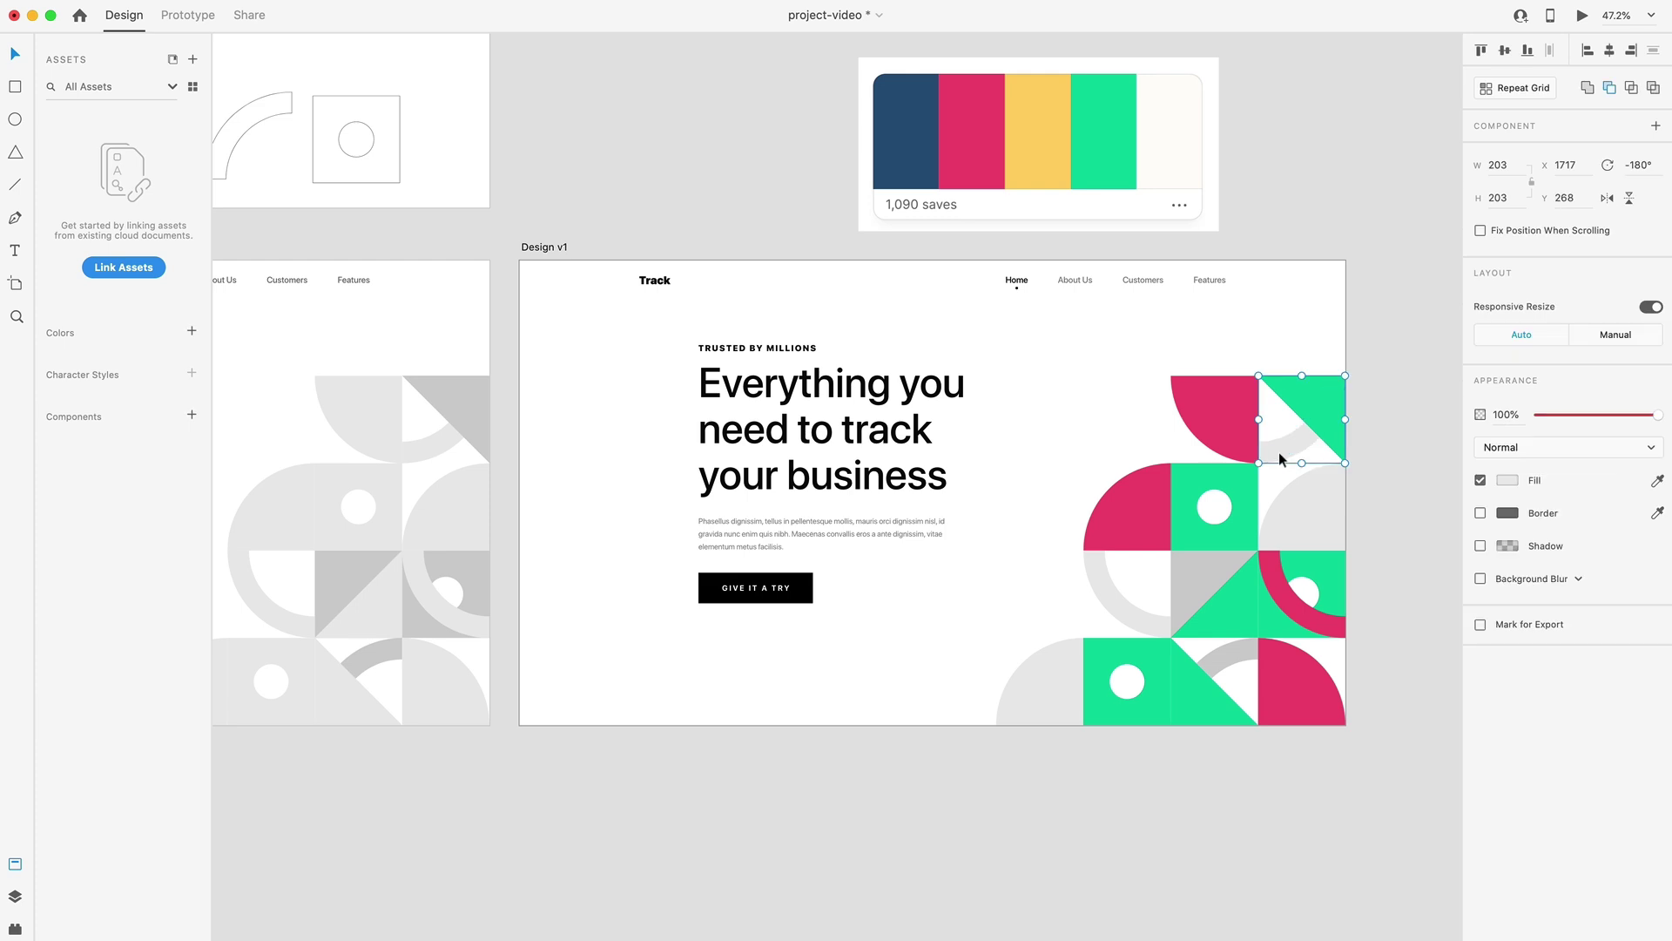
{"action": "left_click", "coordinate": [1207, 567], "text": "shift"}
{"action": "left_click", "coordinate": [1105, 600], "text": "shift"}
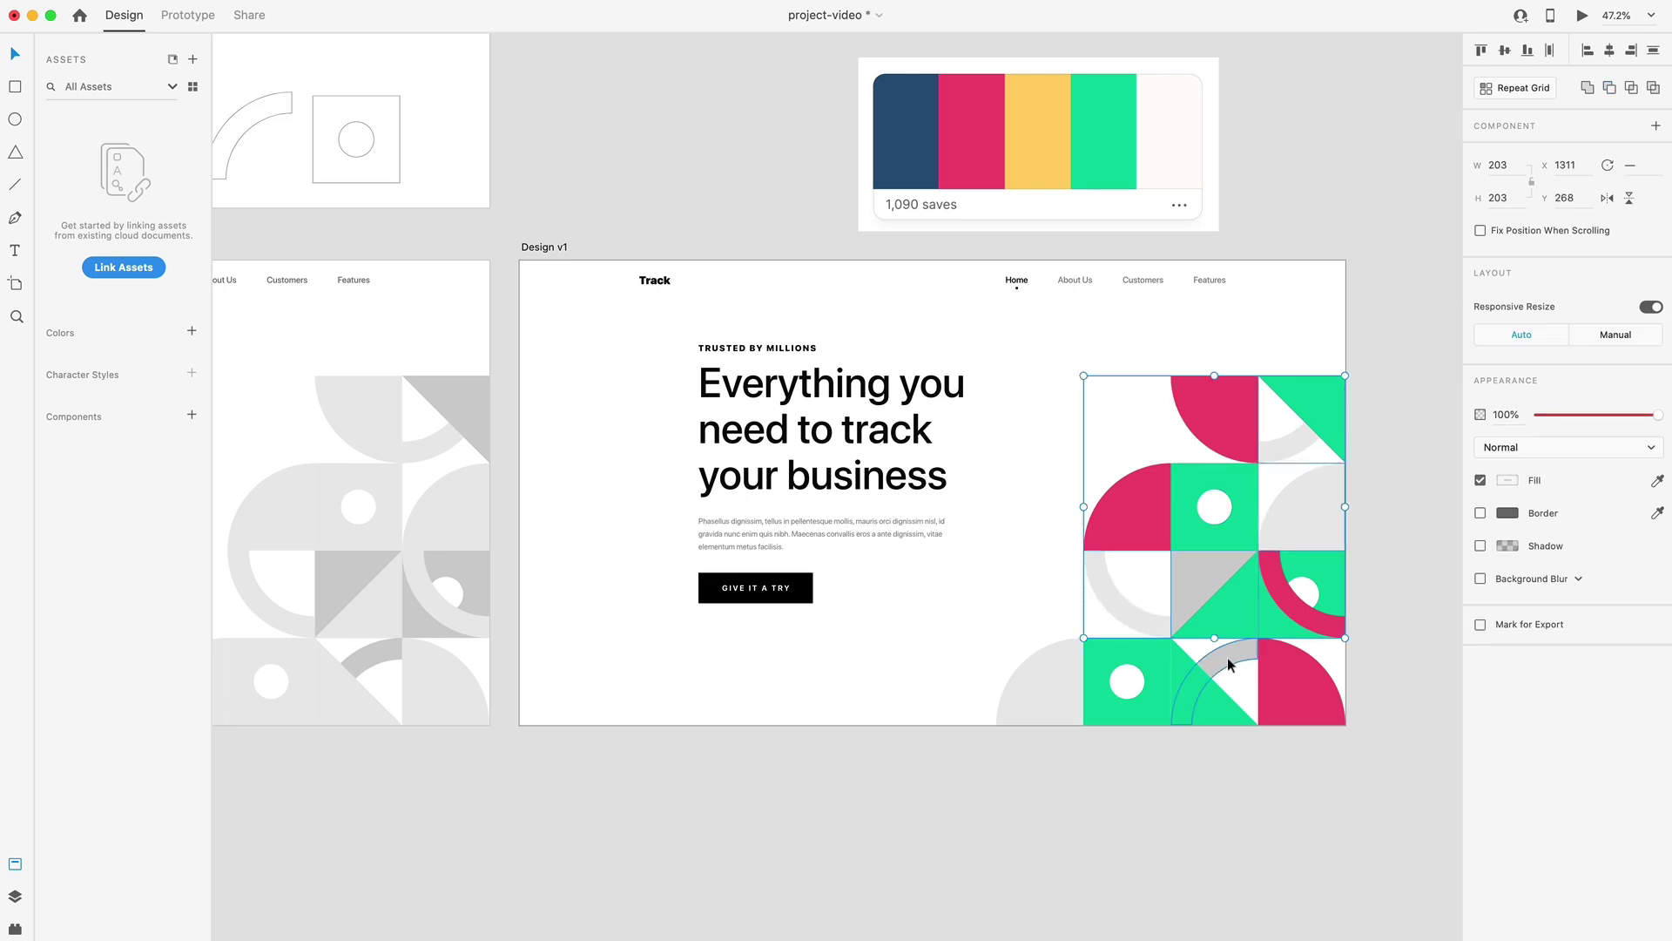
{"action": "left_click", "coordinate": [1089, 662], "text": "shift"}
{"action": "left_click", "coordinate": [1066, 660], "text": "shift"}
{"action": "key", "text": "i"}
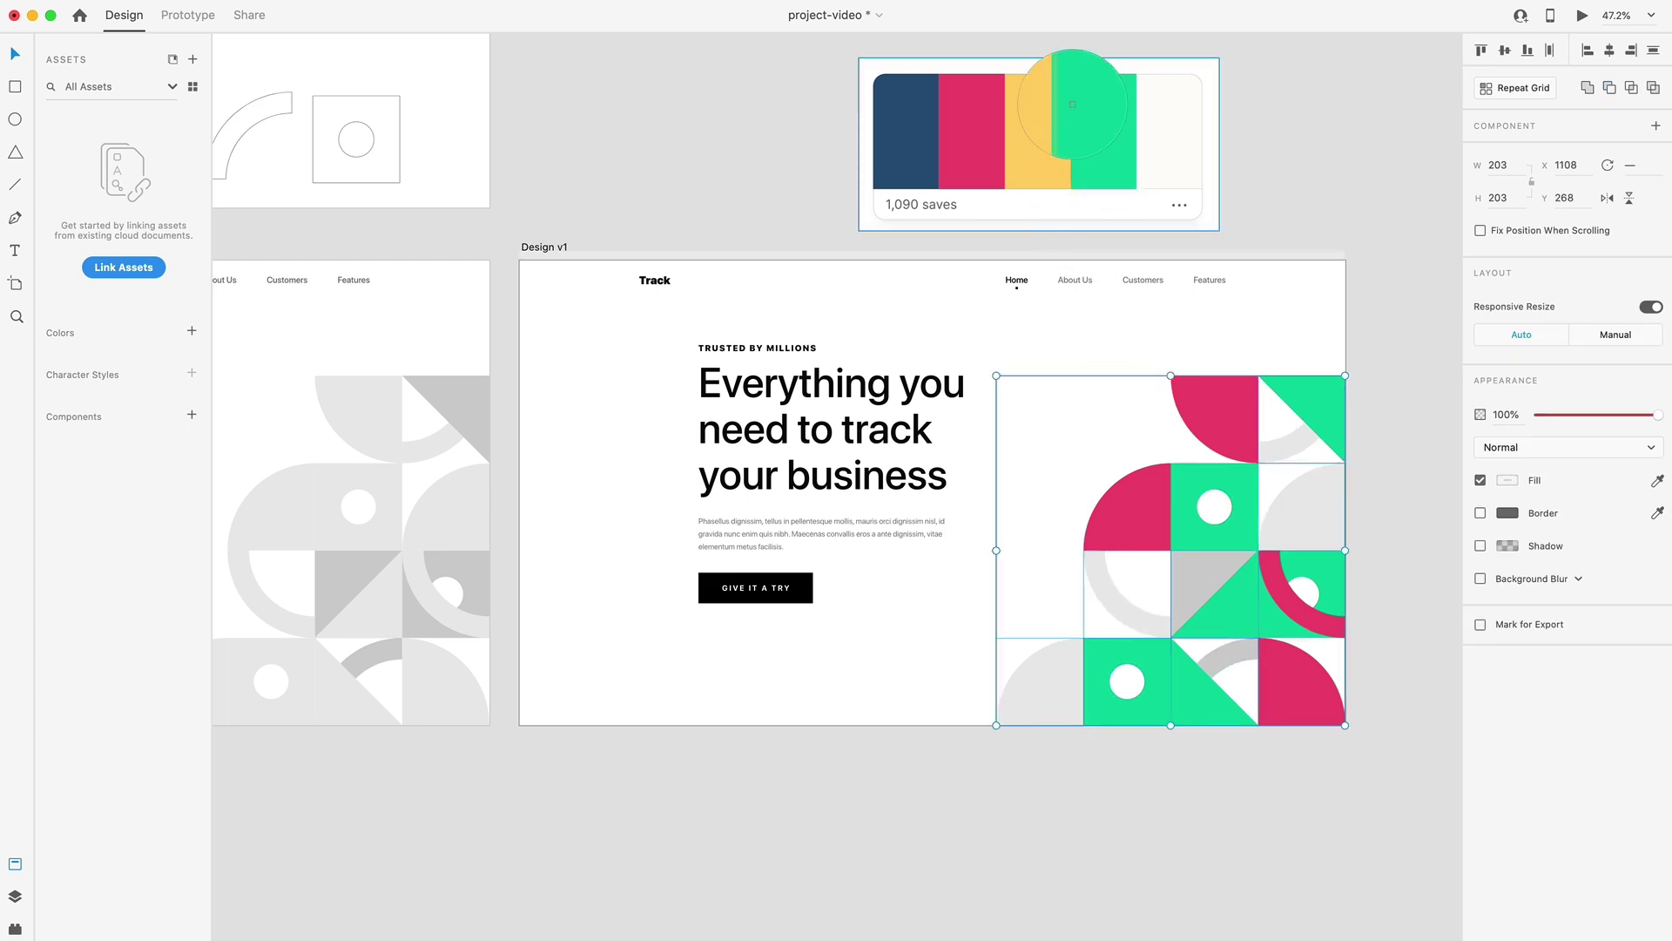
{"action": "left_click", "coordinate": [1038, 131]}
{"action": "left_click", "coordinate": [1313, 164]}
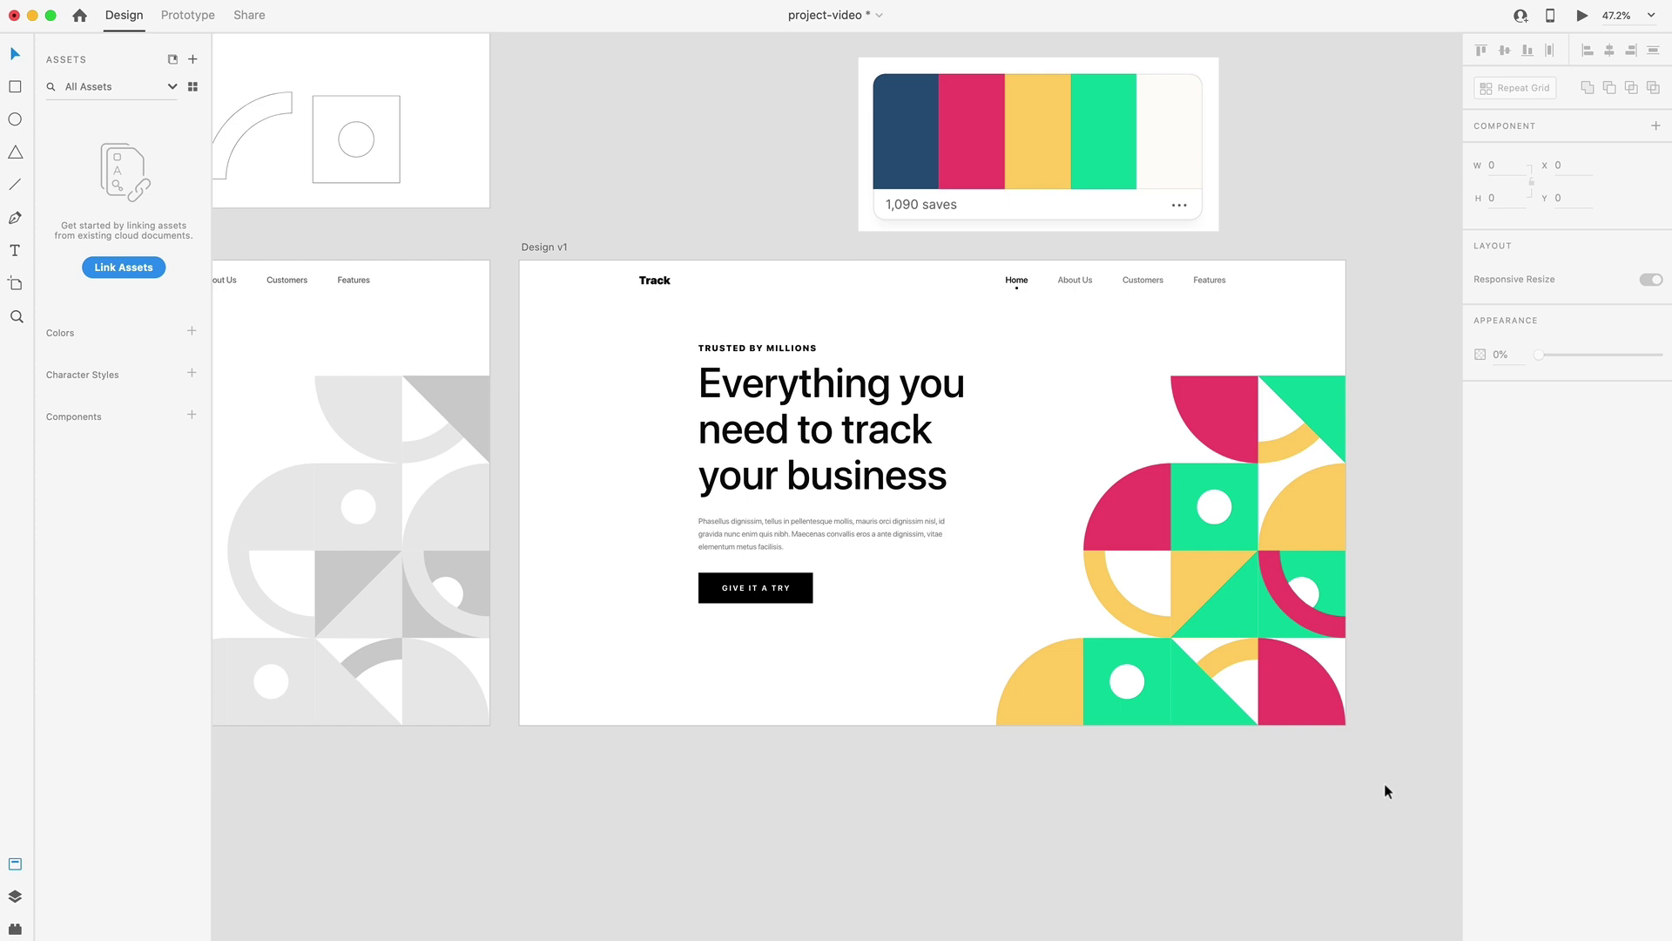
Select the entire coloured pattern group so it can be scaled up.
{"action": "left_click_drag", "start_coordinate": [1385, 786], "coordinate": [924, 309]}
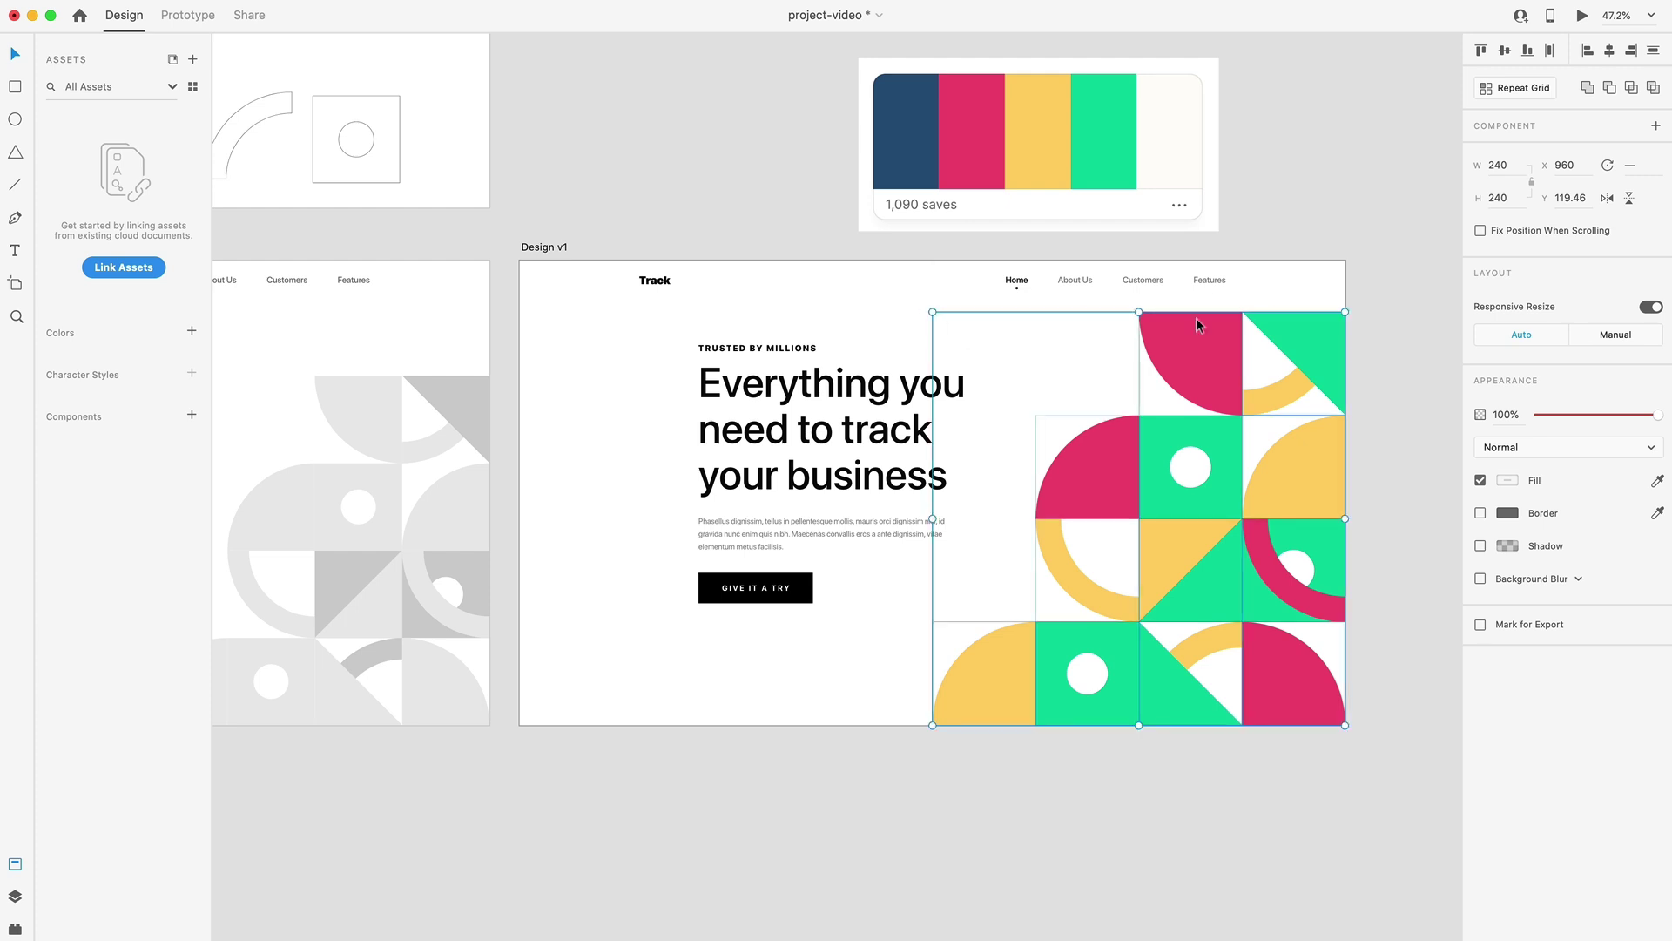
Move the Track logo and navigation bar 20 px lower.
{"action": "left_click", "coordinate": [1274, 290]}
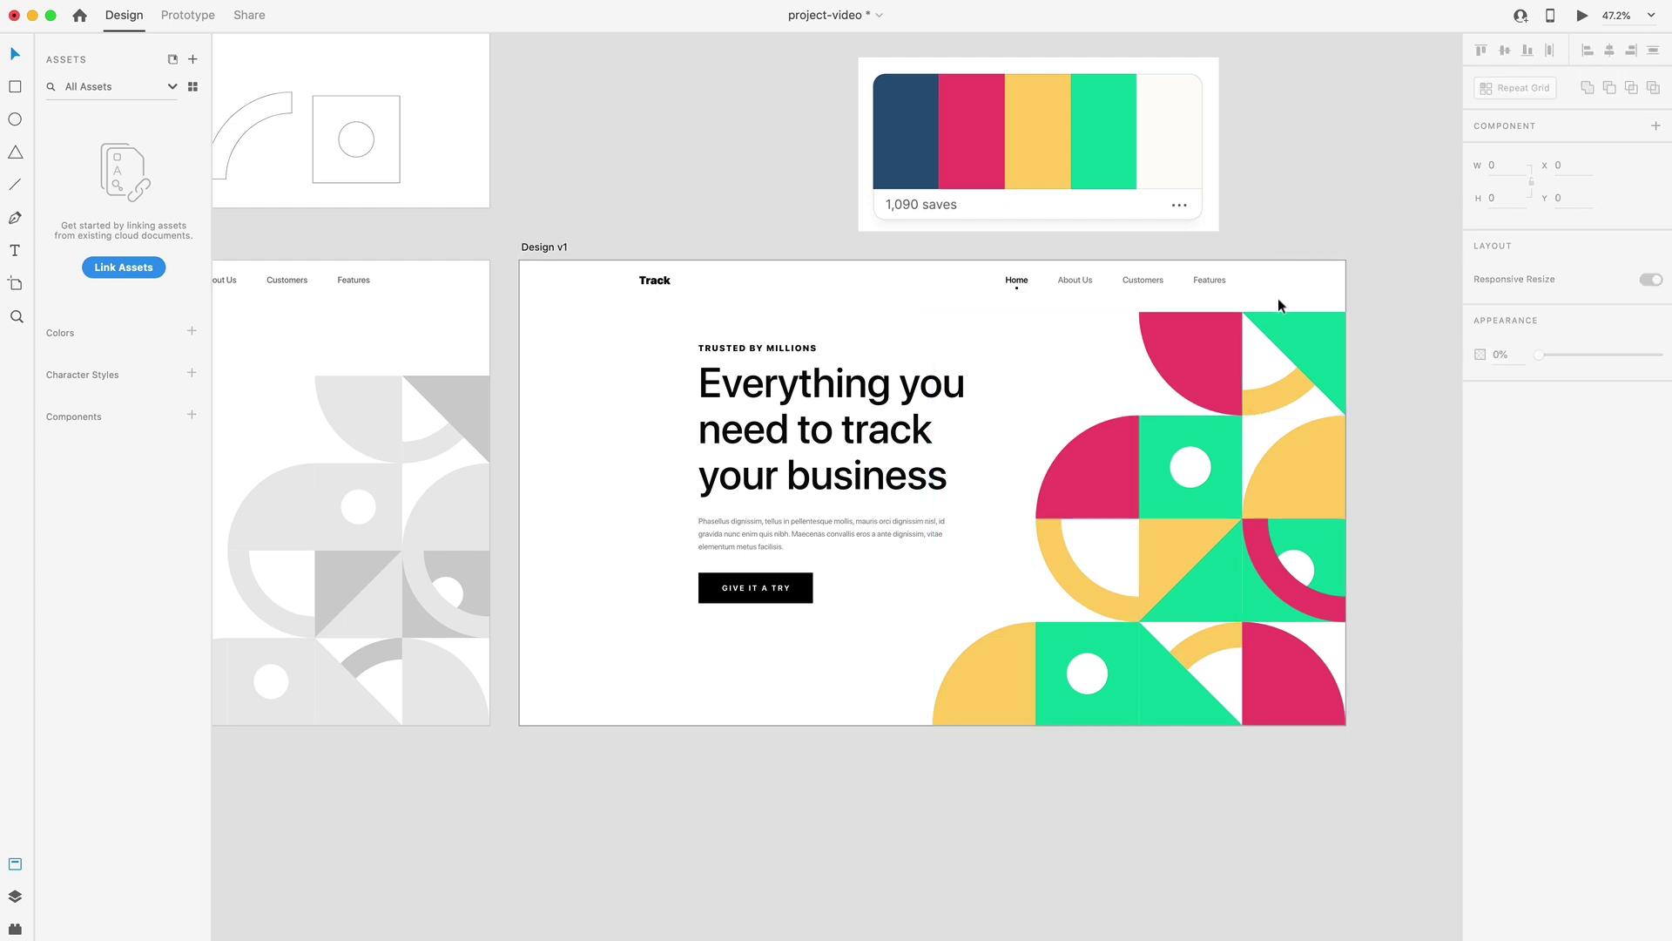
{"action": "left_click_drag", "start_coordinate": [1278, 304], "coordinate": [616, 265]}
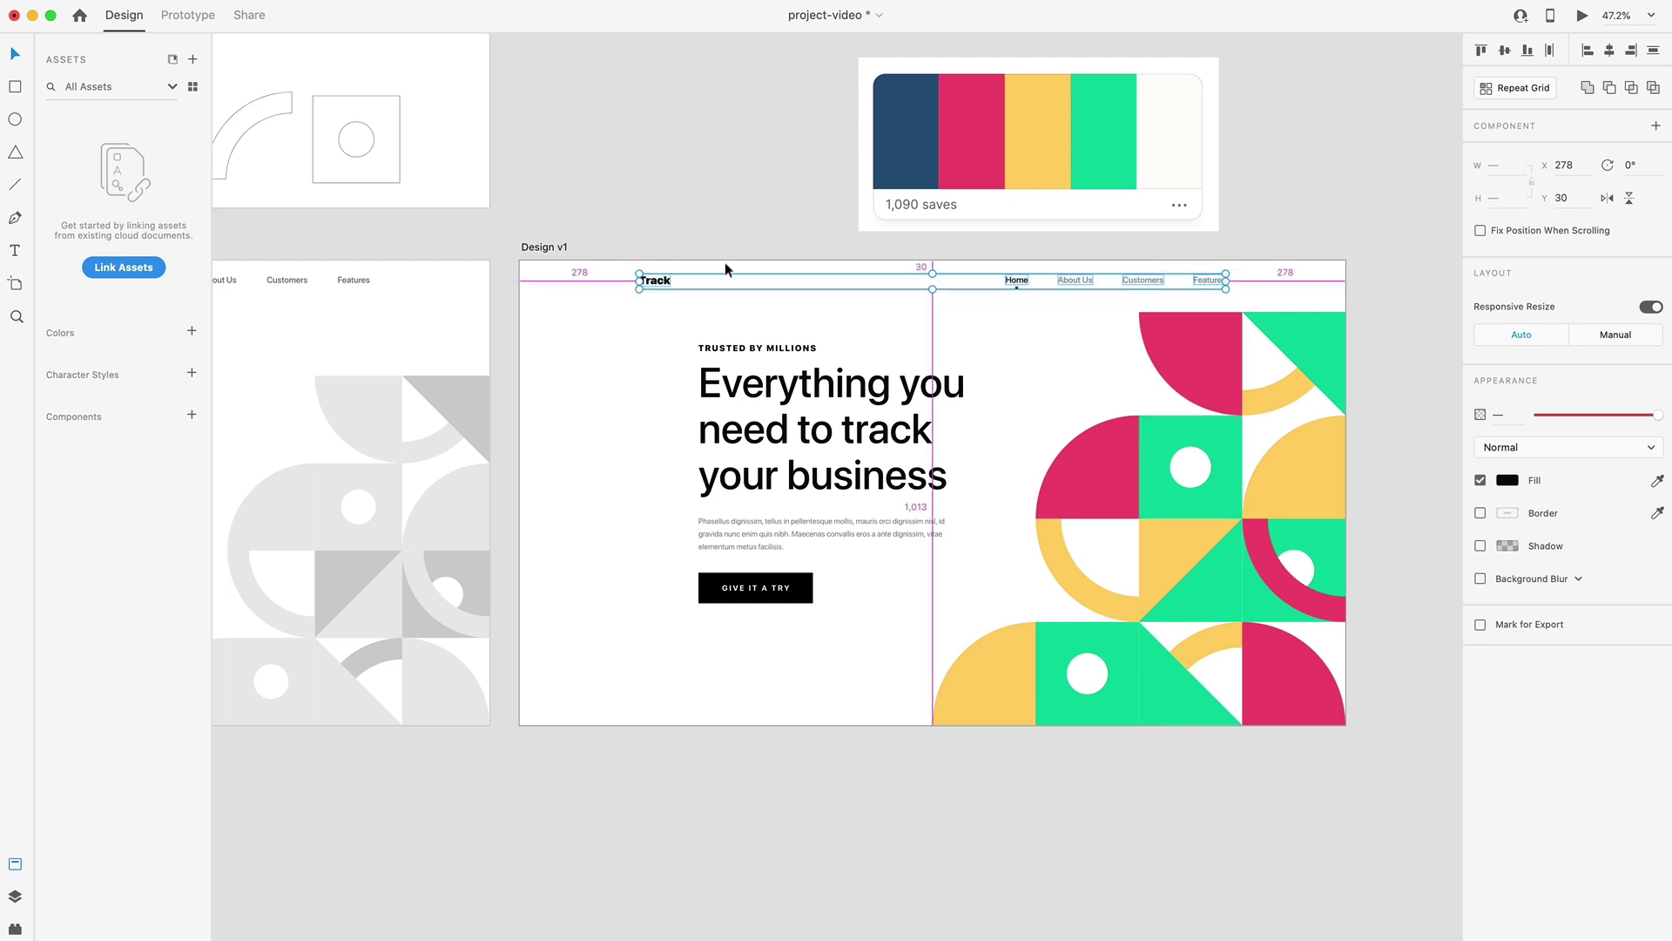
{"action": "key", "text": "shift+Down"}
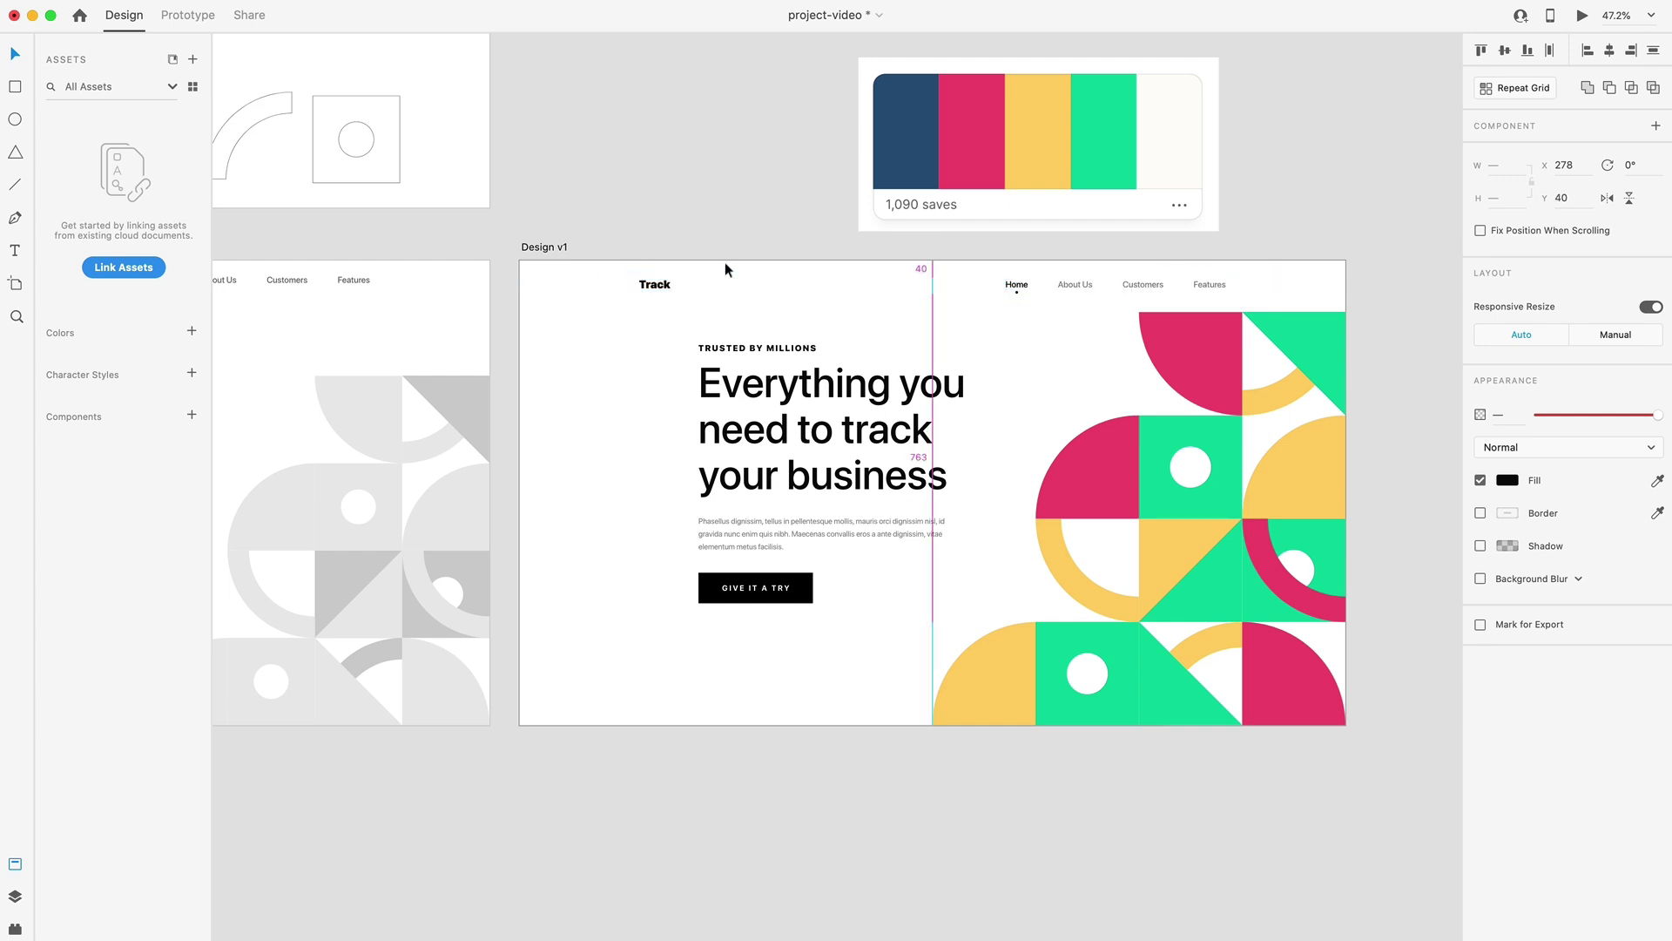
{"action": "key", "text": "shift+Down"}
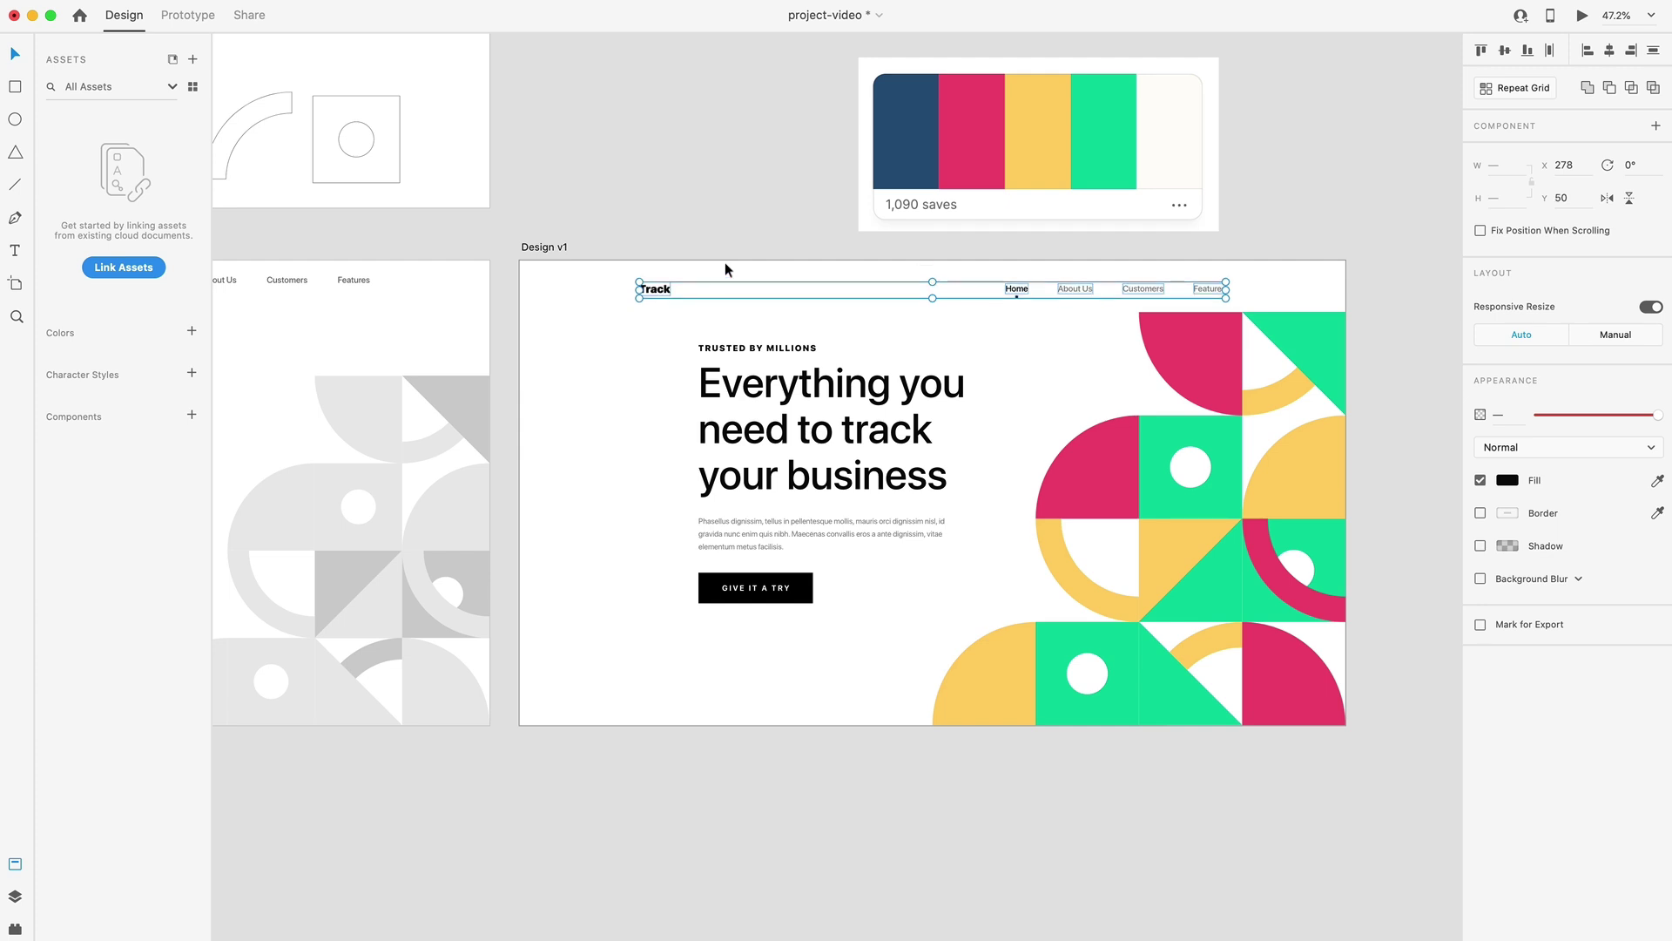
{"action": "left_click", "coordinate": [902, 327]}
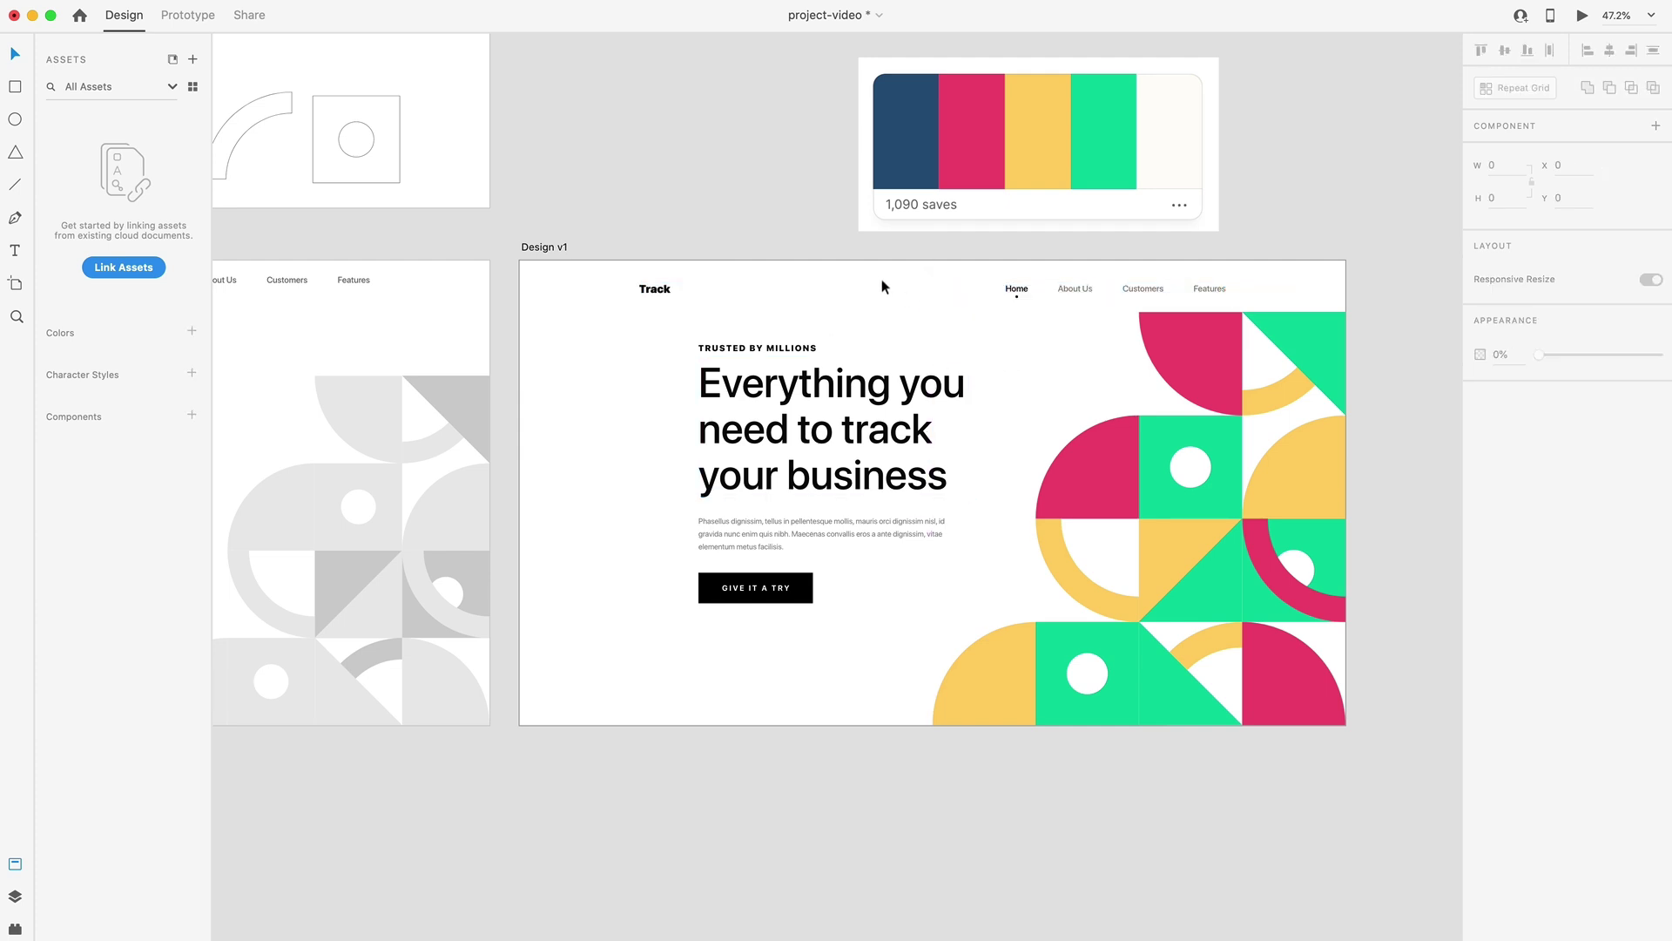
Colour the GIVE IT A TRY button and TRUSTED BY MILLIONS text pink.
{"action": "left_click", "coordinate": [811, 582]}
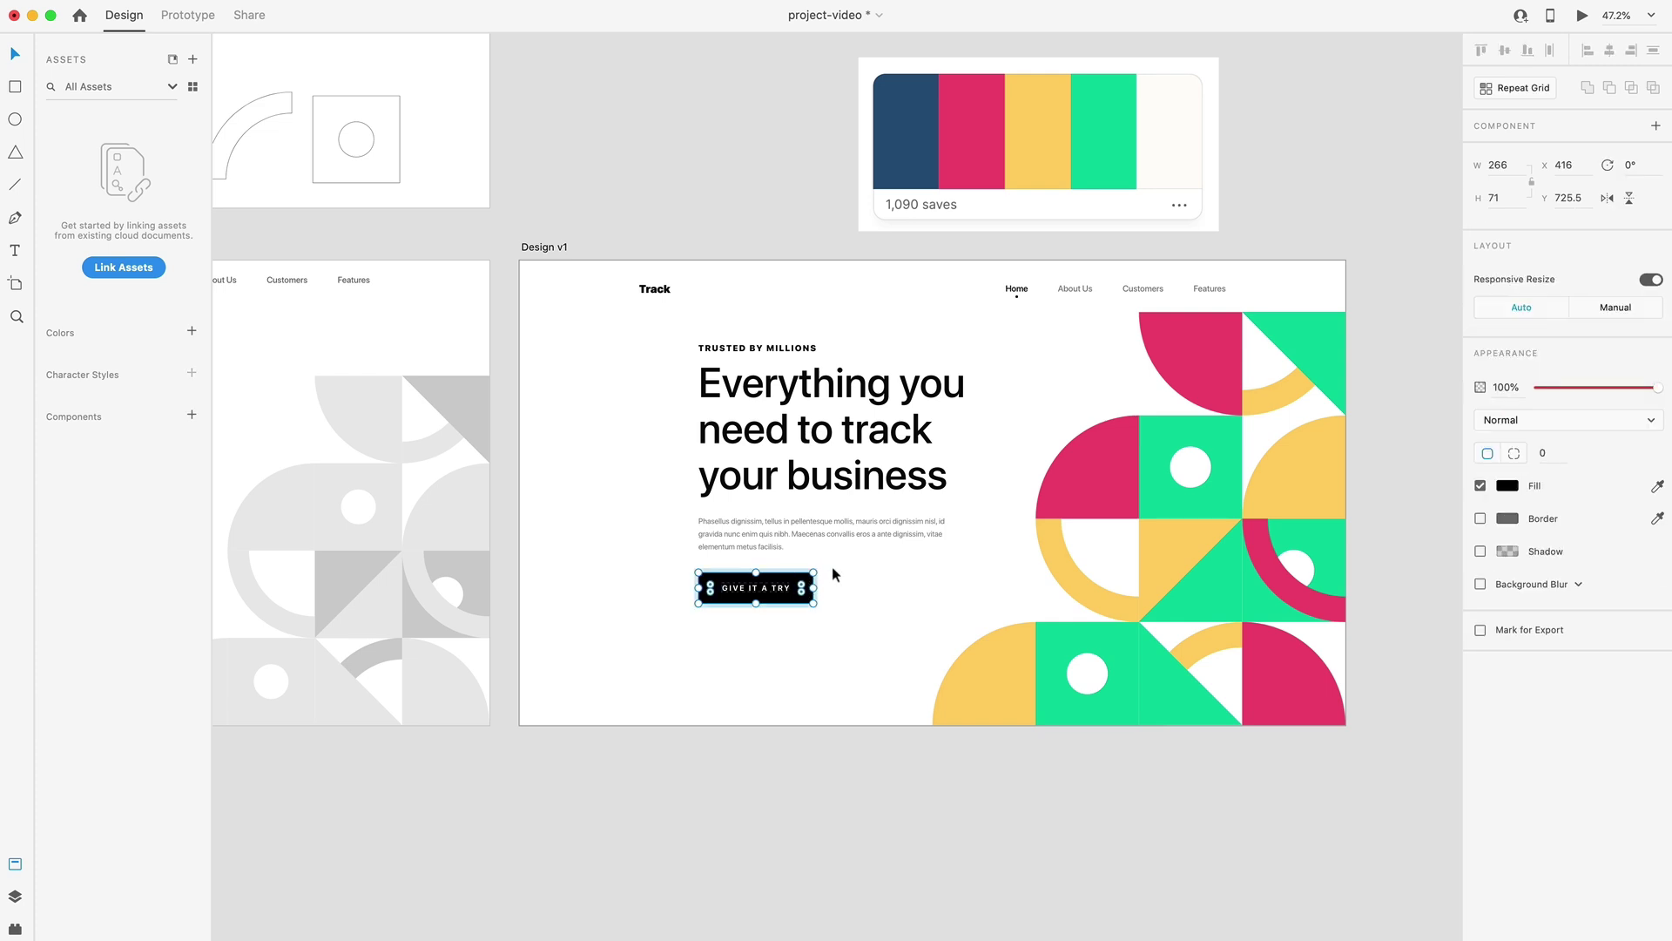
{"action": "key", "text": "i"}
{"action": "left_click", "coordinate": [1041, 509]}
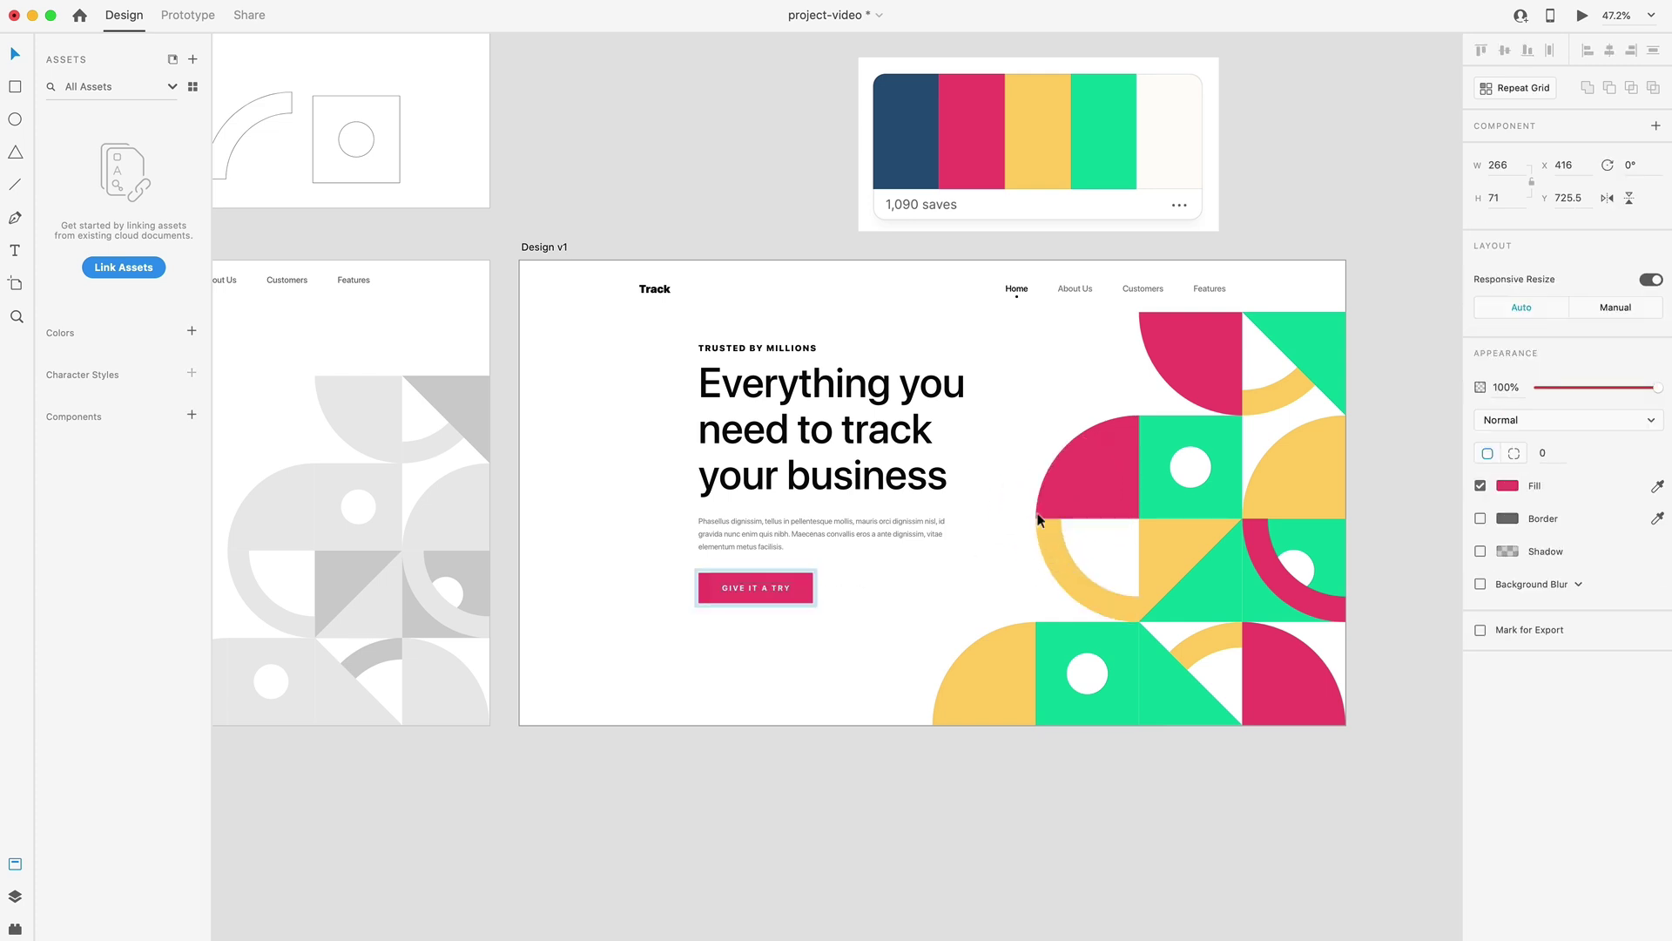
{"action": "left_click", "coordinate": [745, 348]}
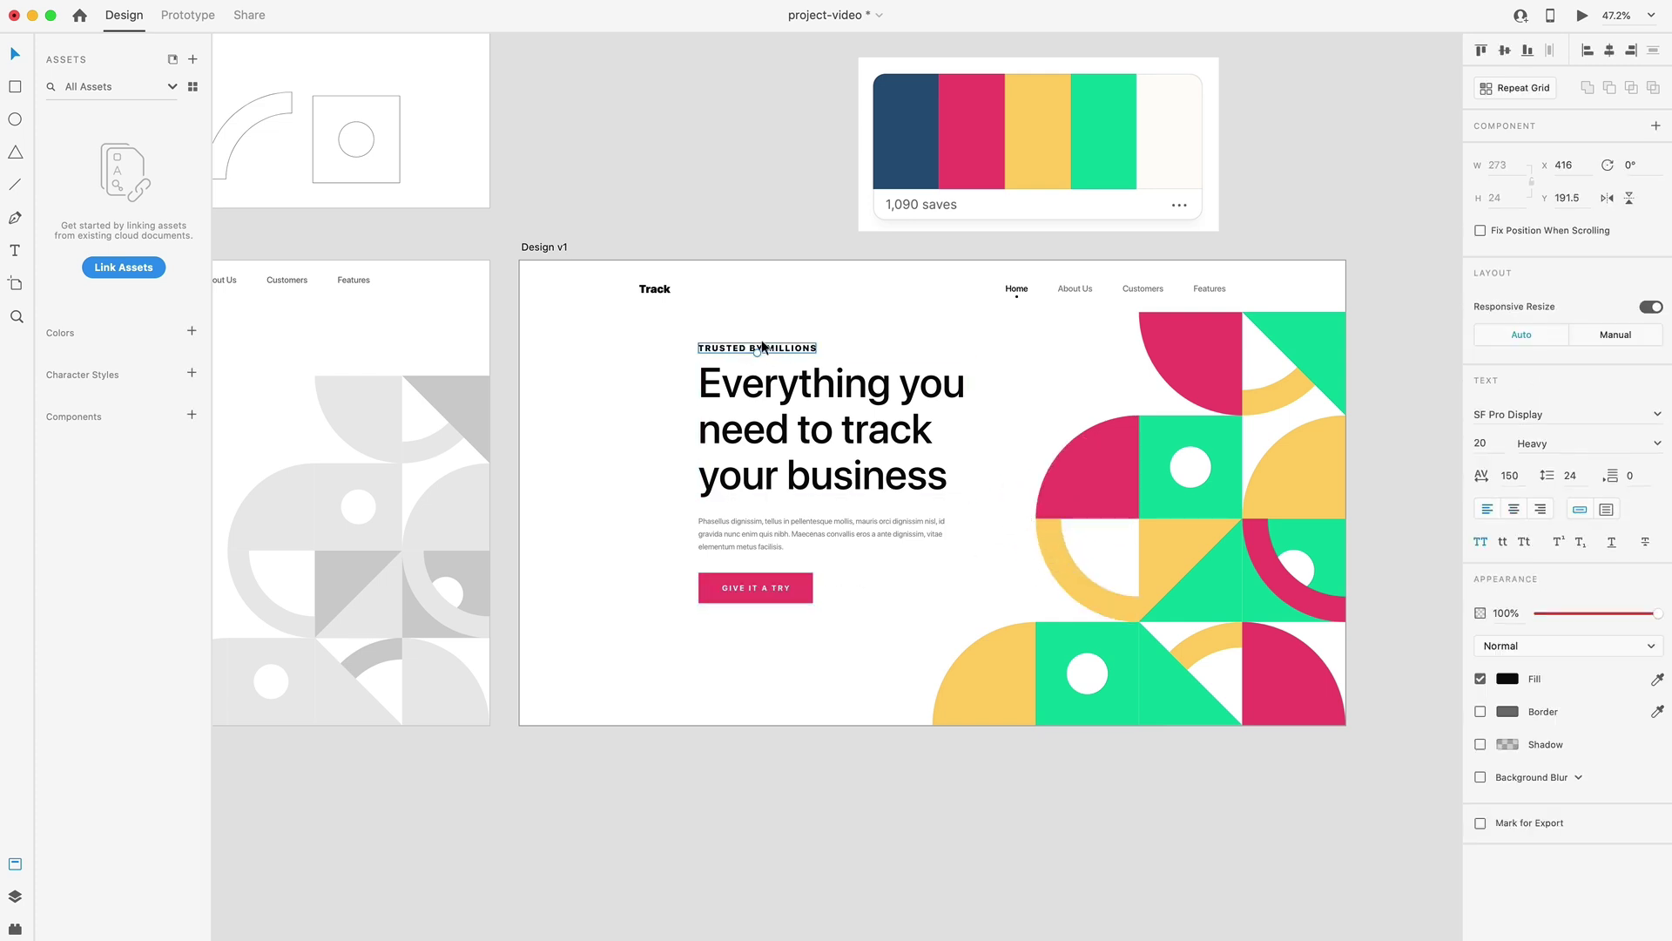
{"action": "left_click", "coordinate": [1203, 353]}
{"action": "left_click", "coordinate": [1031, 448]}
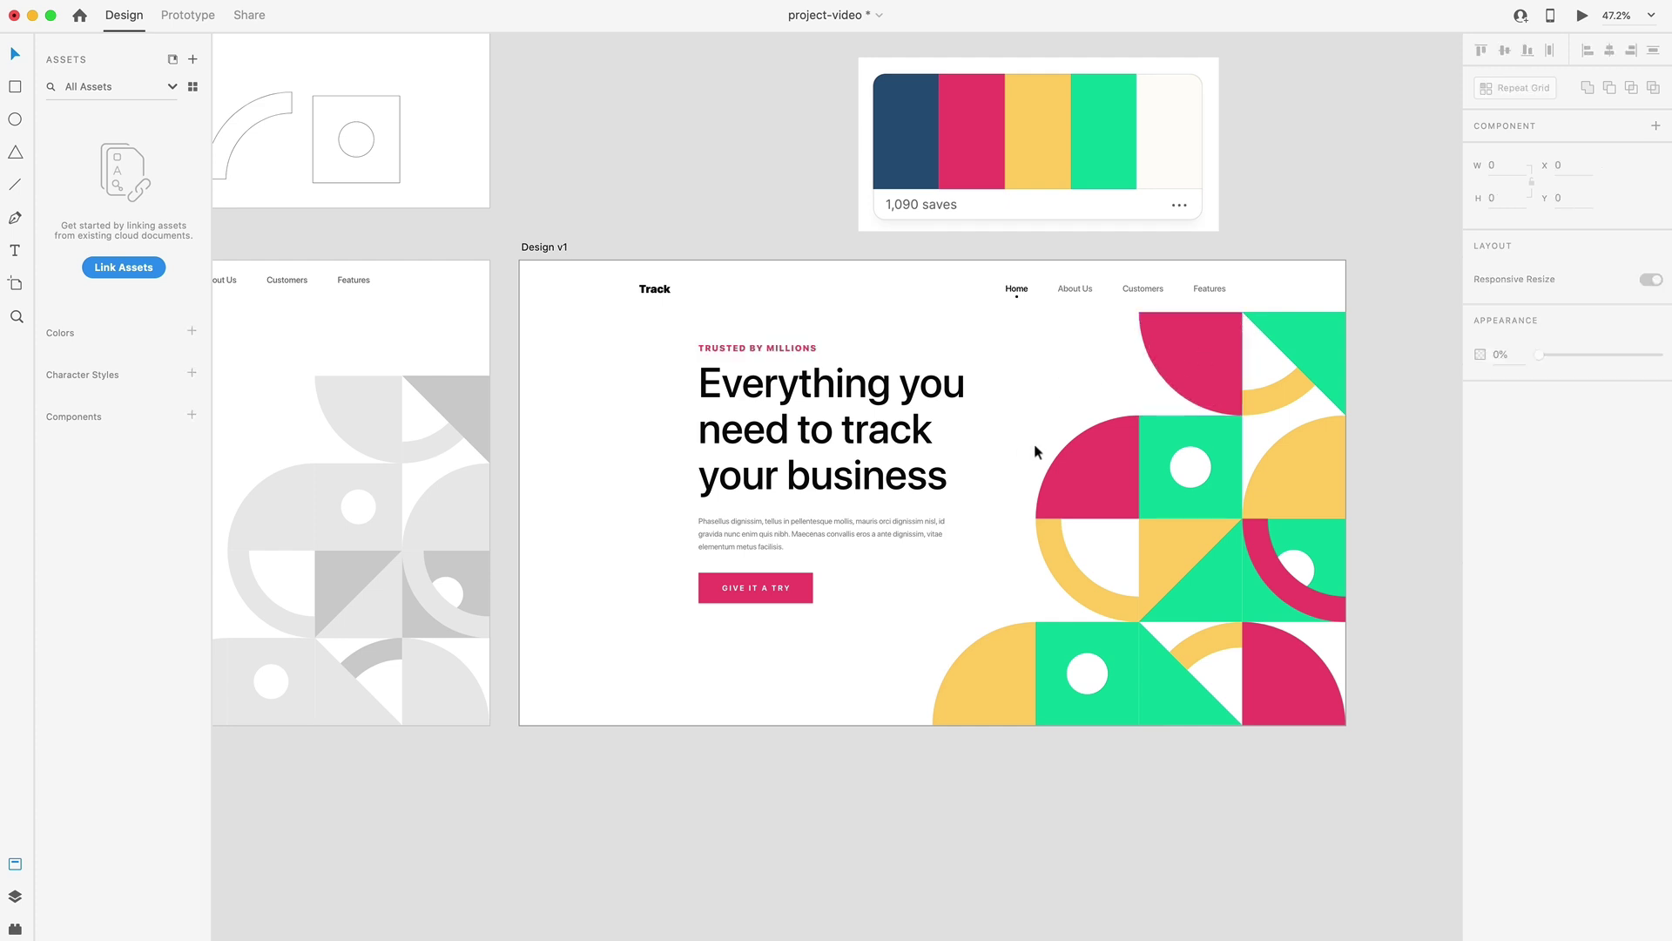
Grey out the Track logo by setting its opacity to 49%.
{"action": "left_click", "coordinate": [668, 291]}
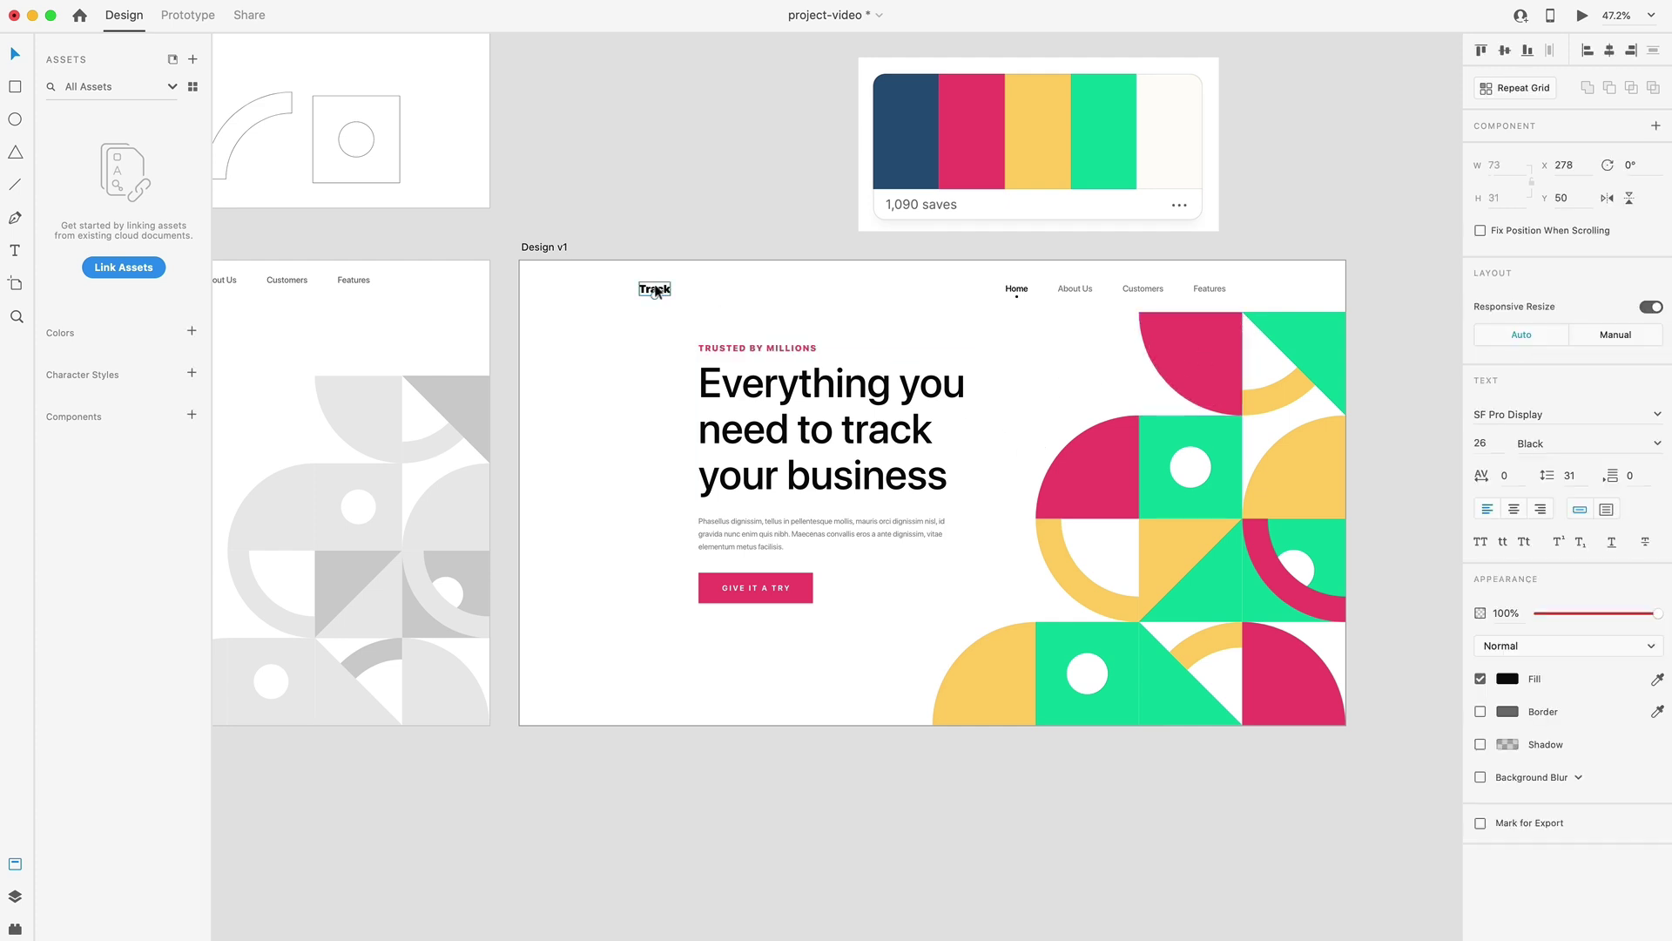
{"action": "left_click", "coordinate": [1590, 614]}
{"action": "left_click_drag", "start_coordinate": [1592, 616], "coordinate": [1607, 617]}
{"action": "left_click", "coordinate": [1135, 387]}
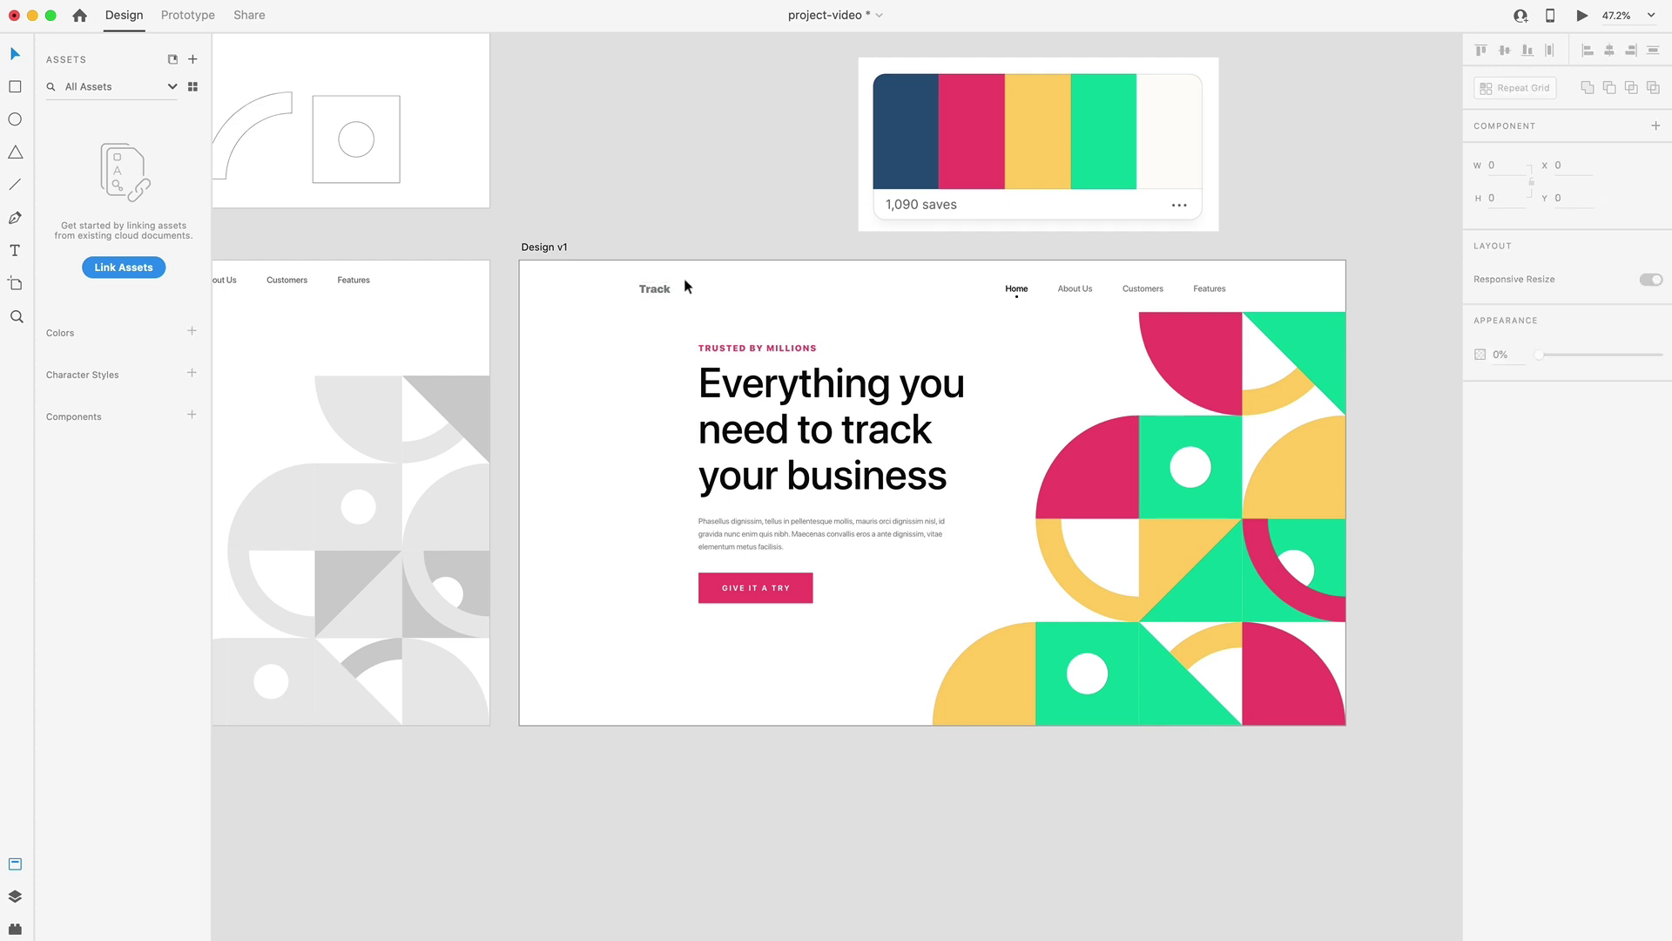
{"action": "left_click", "coordinate": [1017, 296]}
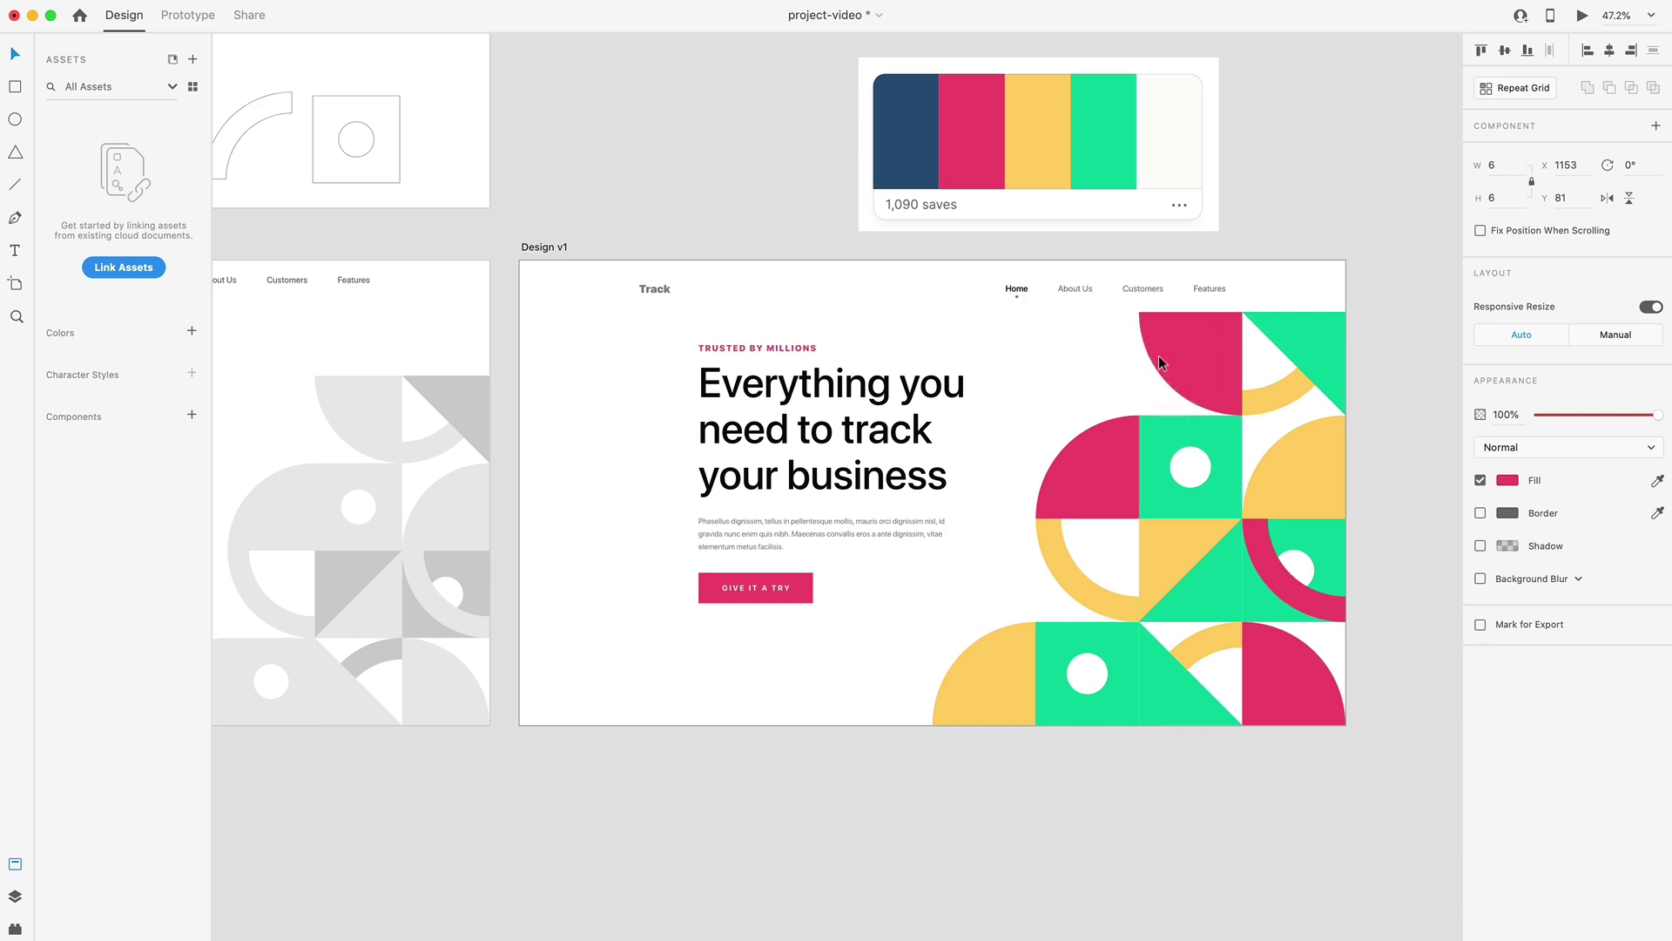
Nudge the pink dot under Home 2 px lower and open the live Desktop Preview.
{"action": "left_click", "coordinate": [991, 442]}
{"action": "scroll", "coordinate": [994, 458], "scroll_direction": "up", "scroll_amount": 3}
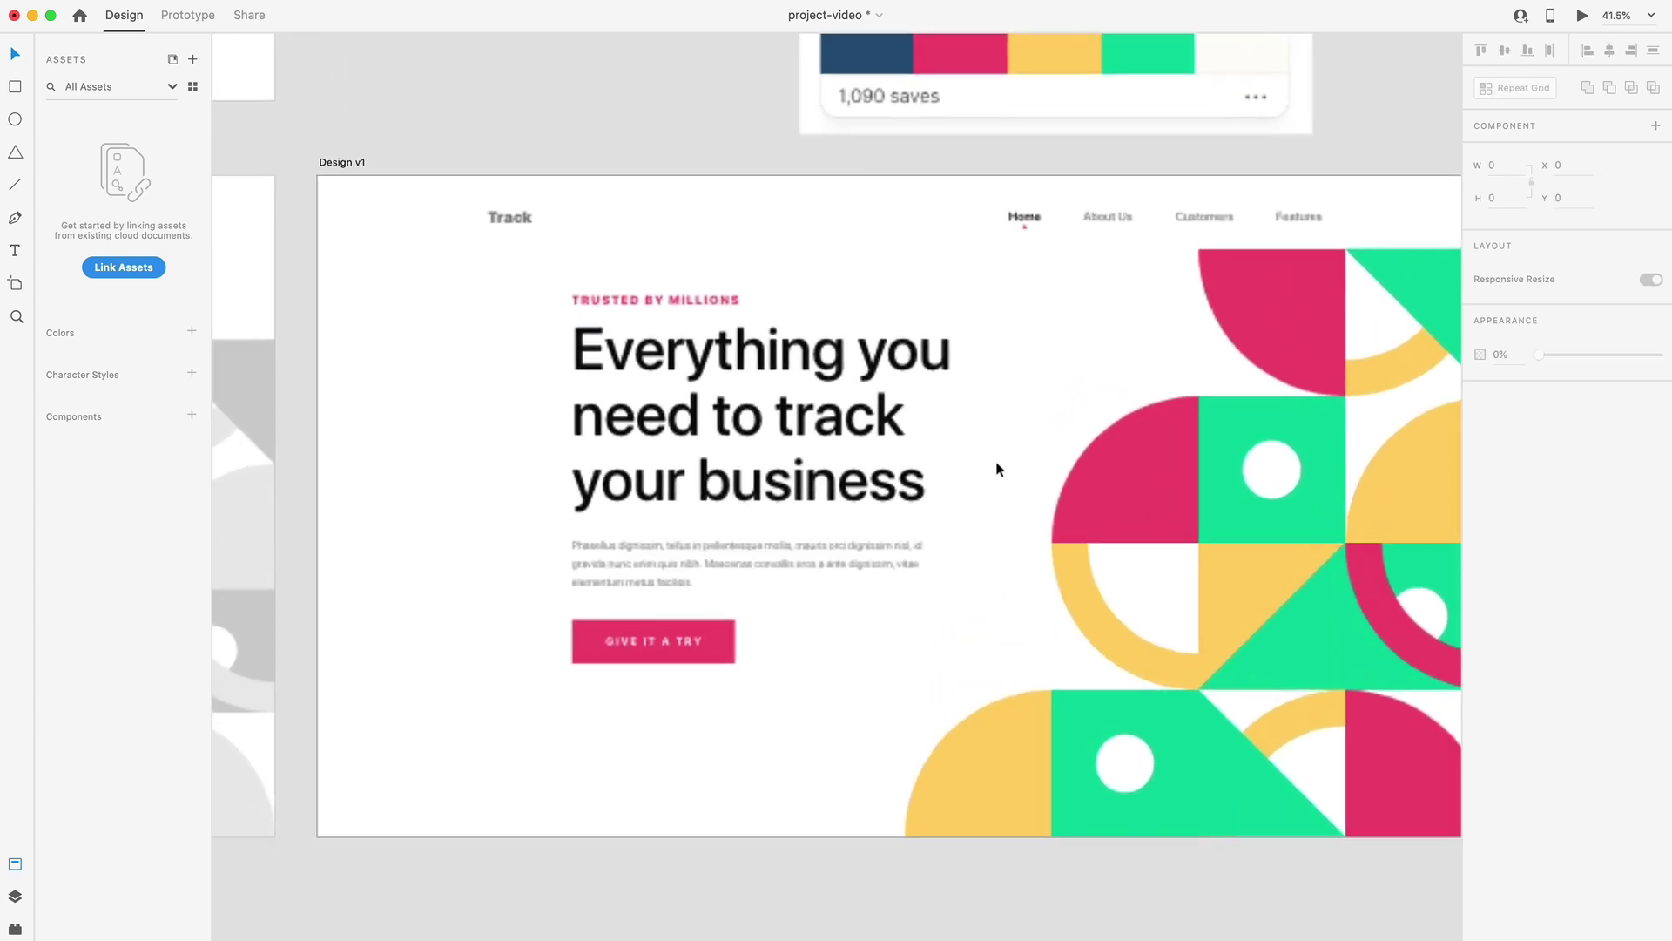
{"action": "scroll", "coordinate": [1024, 217], "scroll_direction": "up", "scroll_amount": 5}
{"action": "left_click_drag", "start_coordinate": [1007, 217], "coordinate": [1014, 223]}
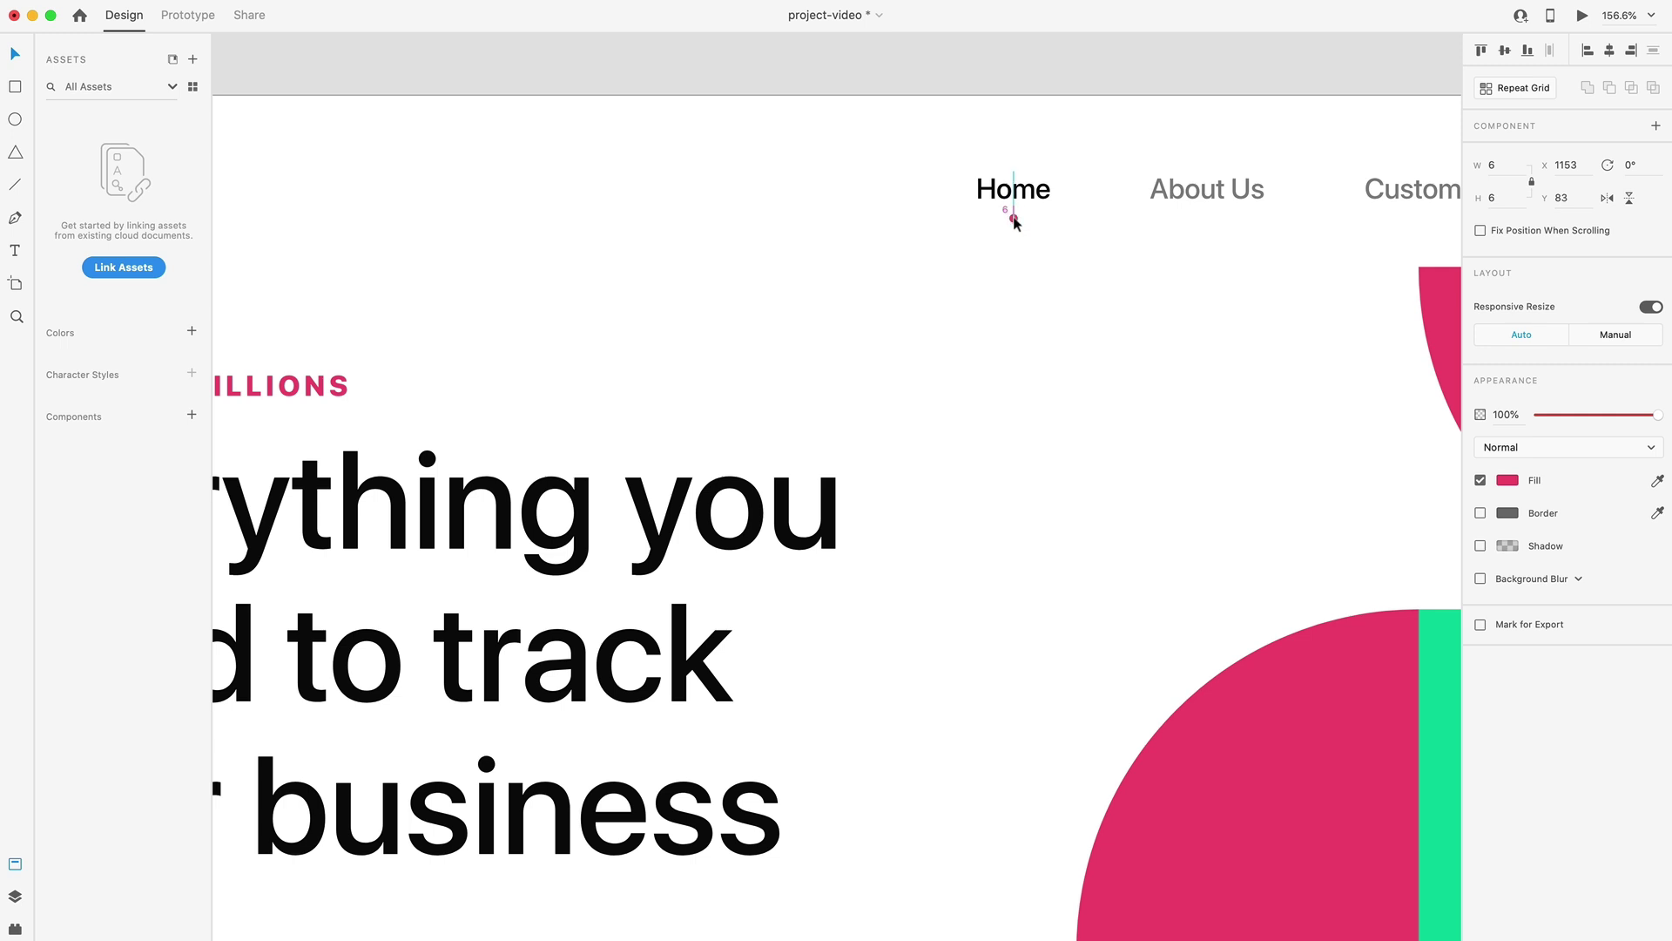
{"action": "scroll", "coordinate": [1106, 456], "scroll_direction": "down", "scroll_amount": 5}
{"action": "key", "text": "super+Return"}
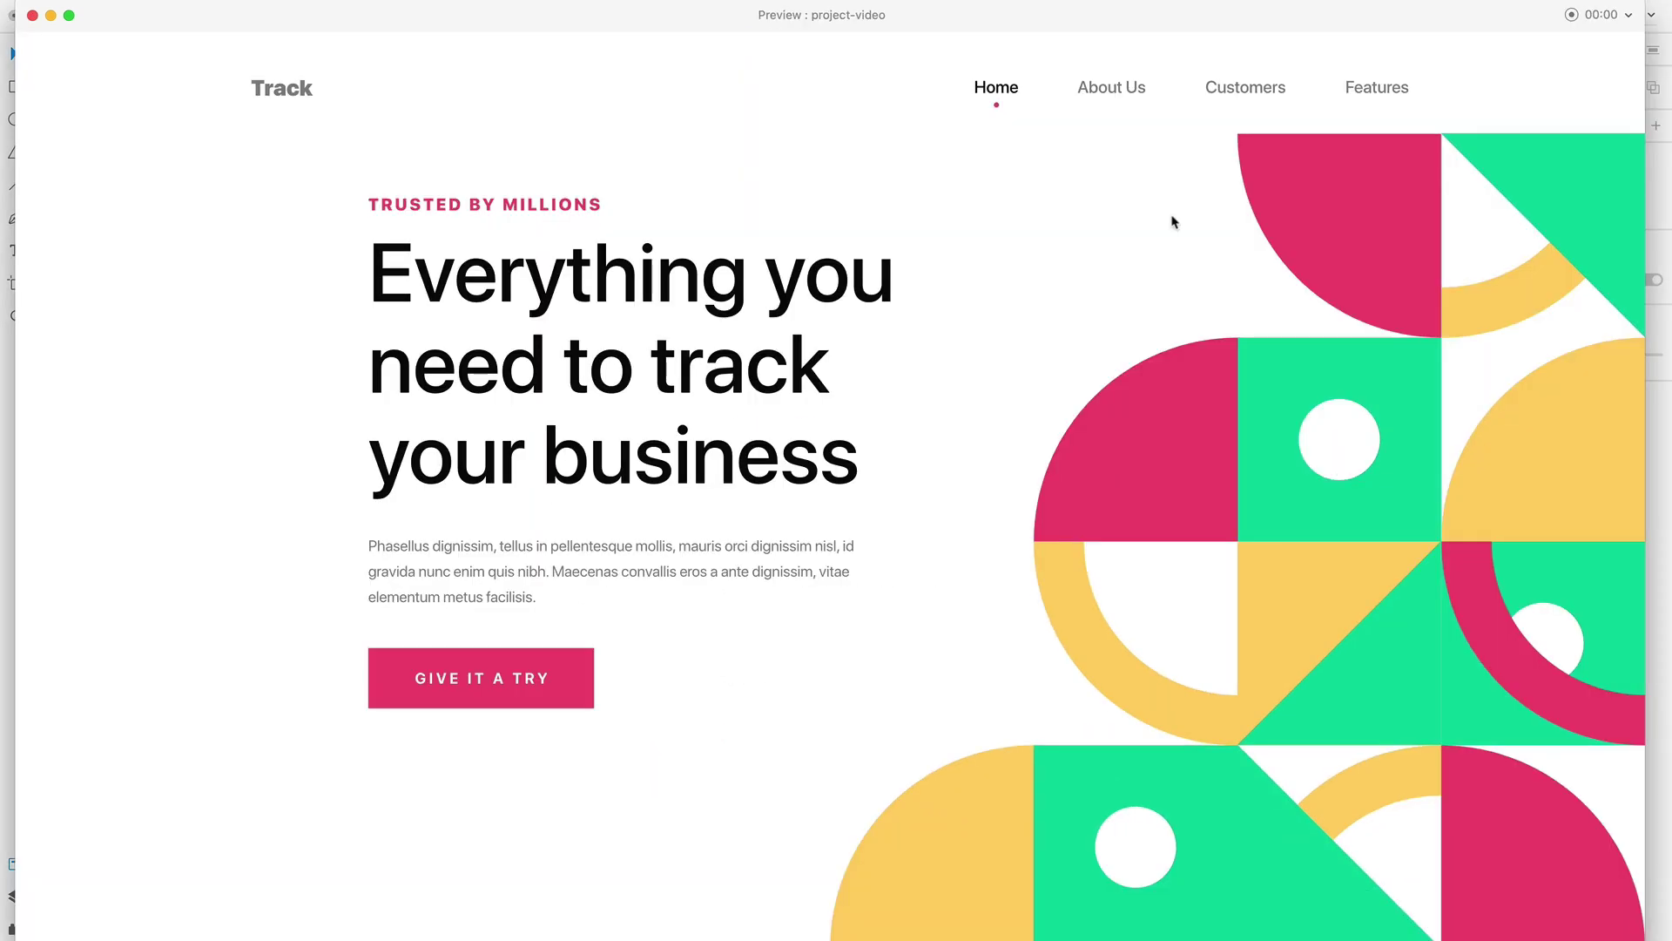
{"action": "key", "text": "super+w"}
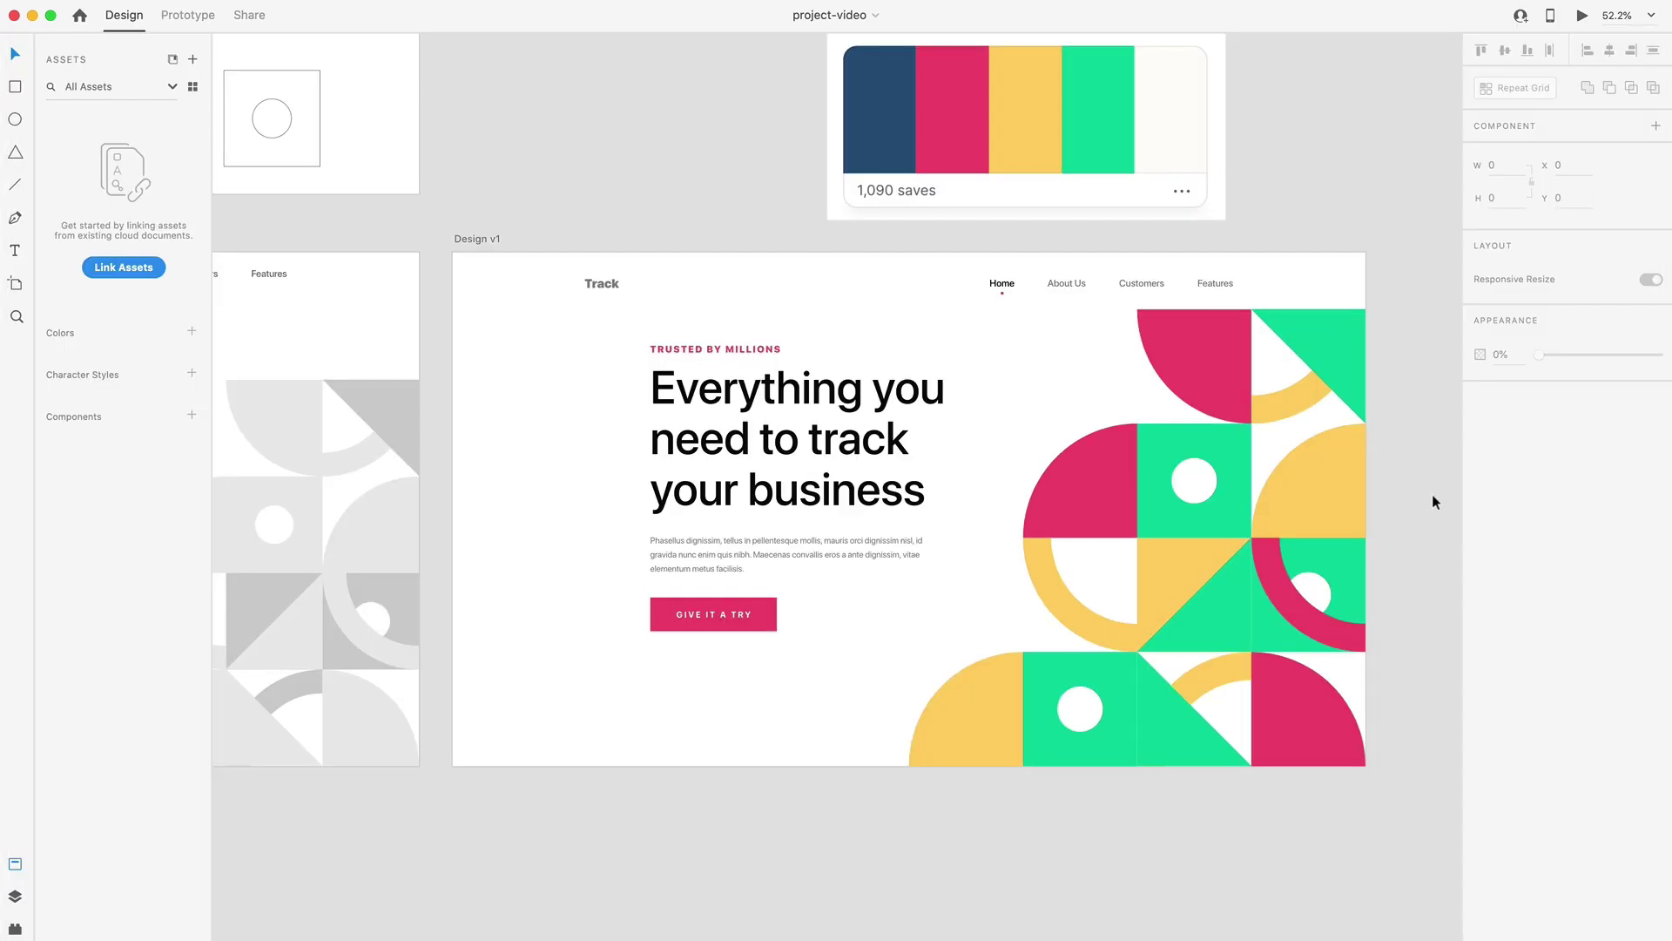